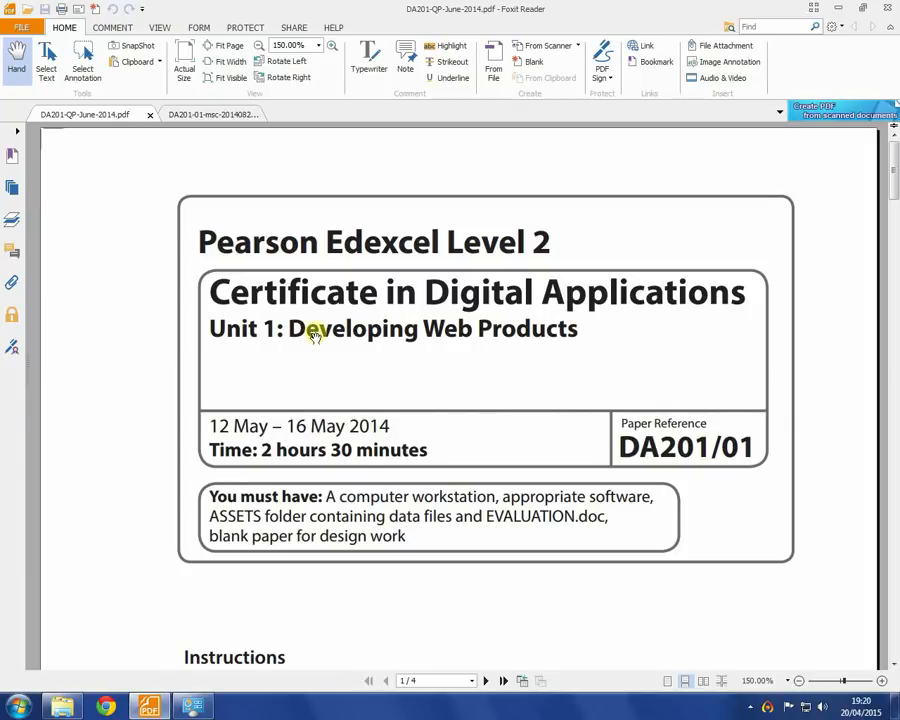
pyautogui.moveTo(887, 178); pyautogui.dragTo(848, 157)
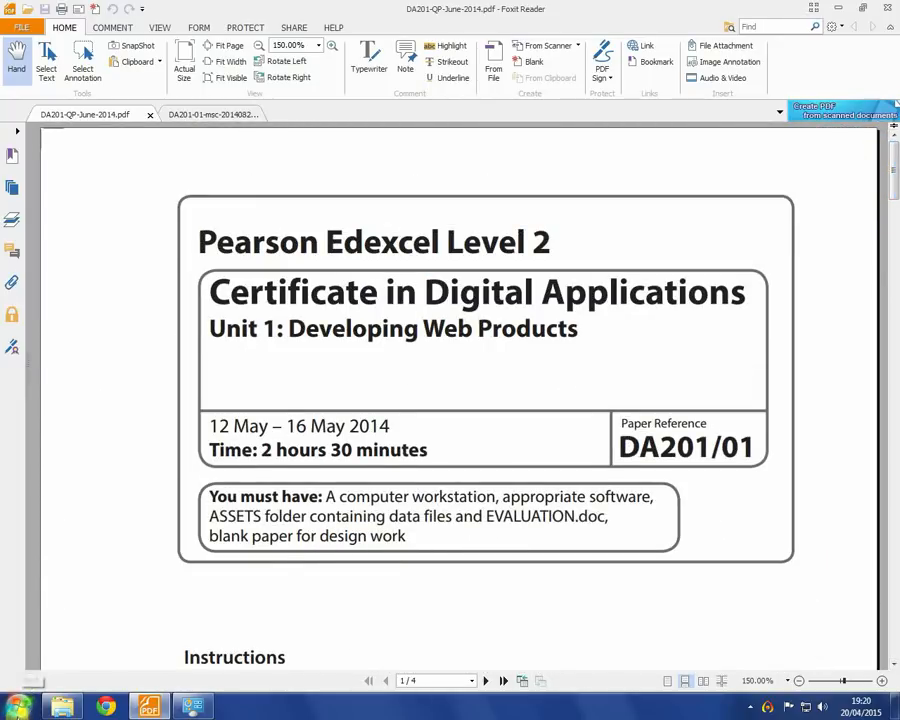
pyautogui.click(18, 706)
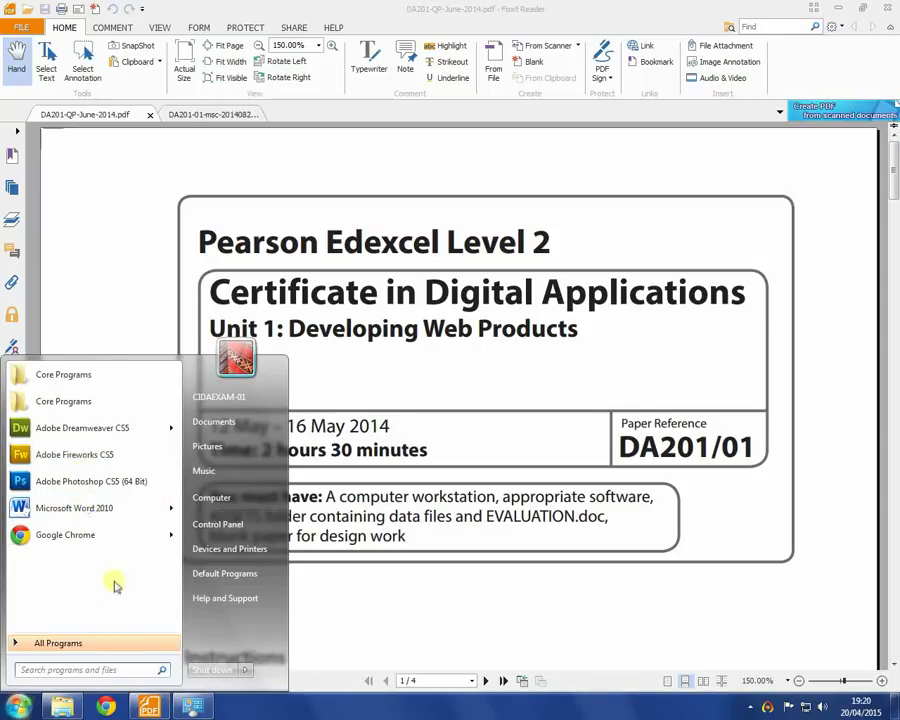
pyautogui.moveTo(103, 432)
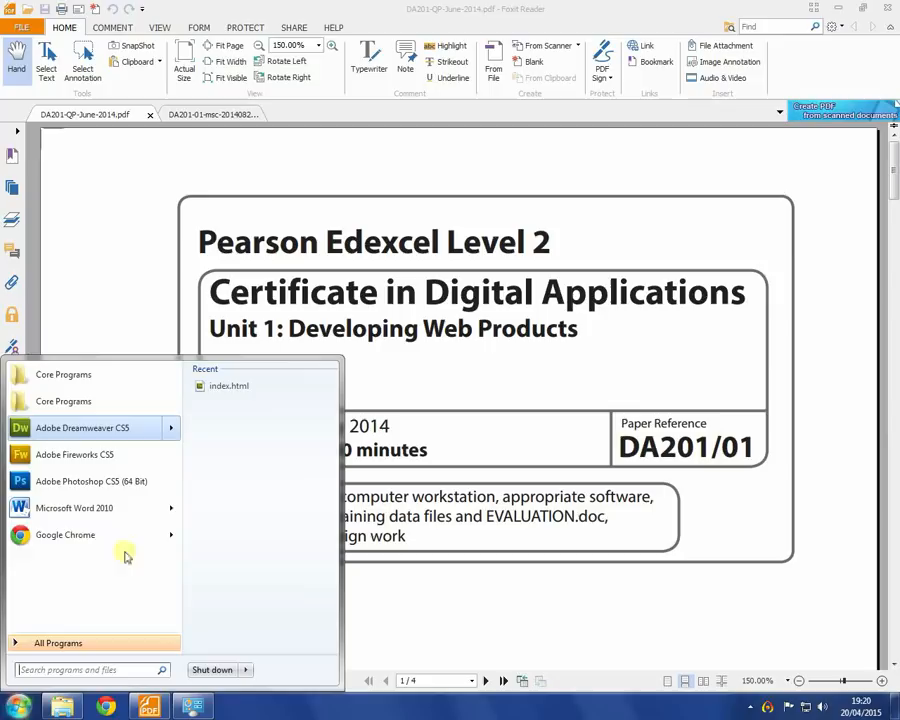
pyautogui.moveTo(100, 547)
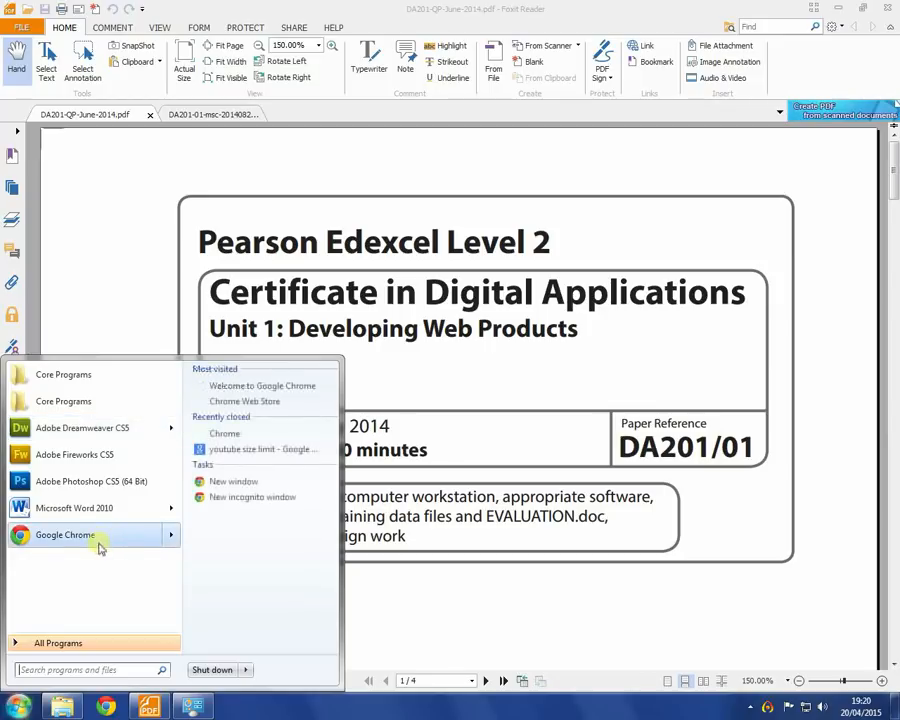
pyautogui.click(450, 396)
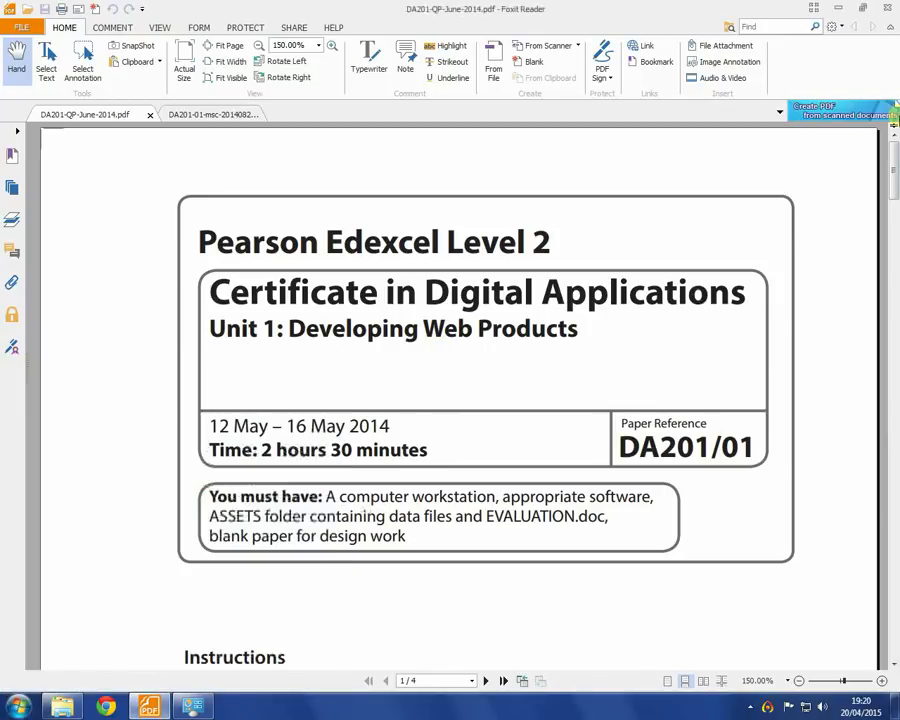
# - Read the client brief on page 2 of the exam paper, examining the station description and the list of required pages
pyautogui.scroll(-10, 535, 342)
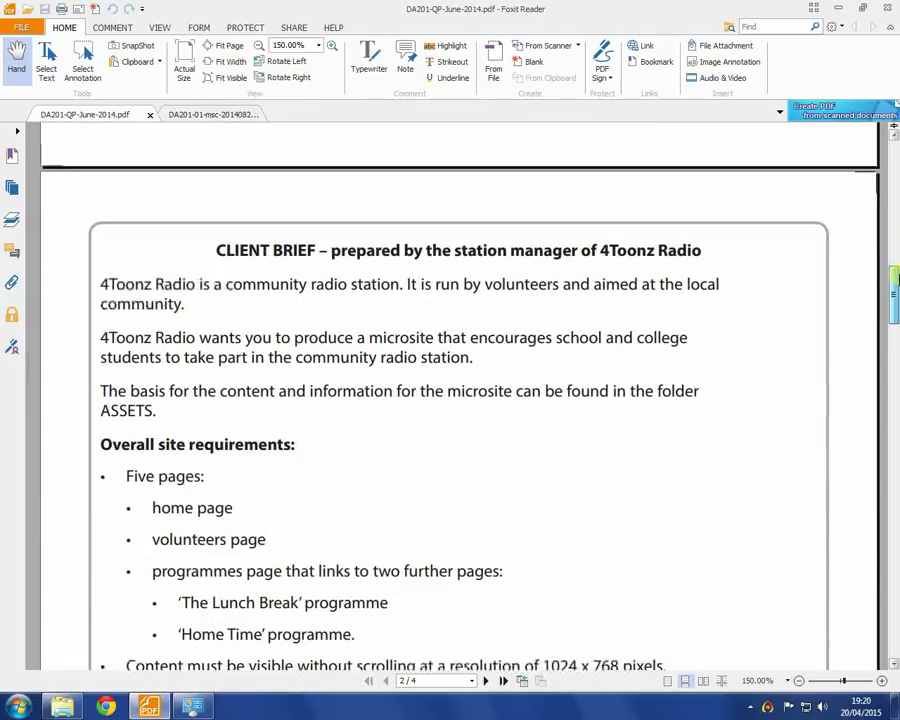
pyautogui.scroll(-1, 128, 410)
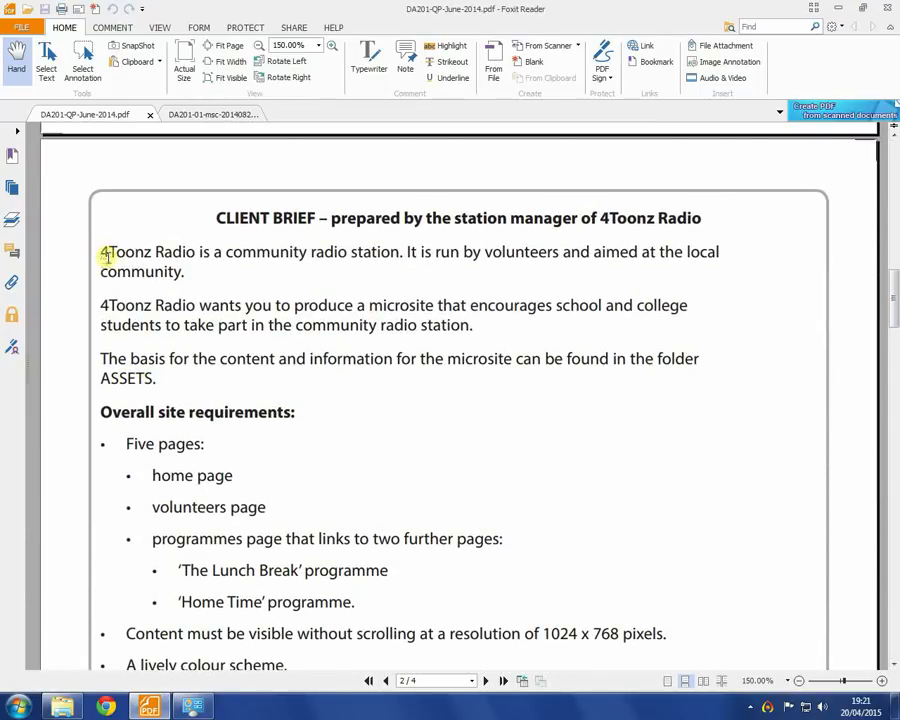
pyautogui.moveTo(102, 251); pyautogui.dragTo(393, 249)
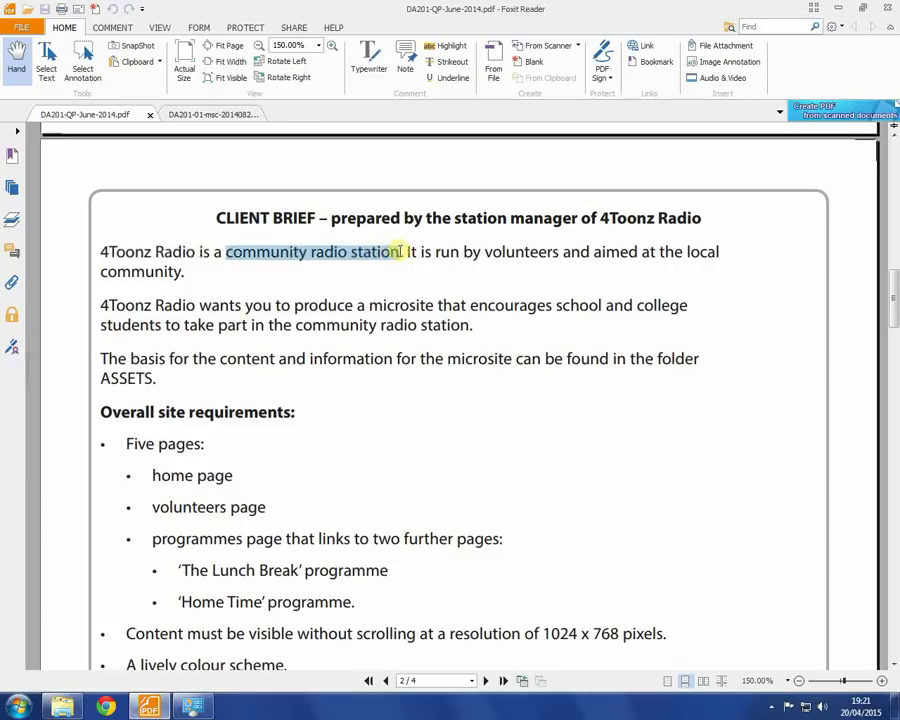
pyautogui.moveTo(250, 472); pyautogui.dragTo(151, 414)
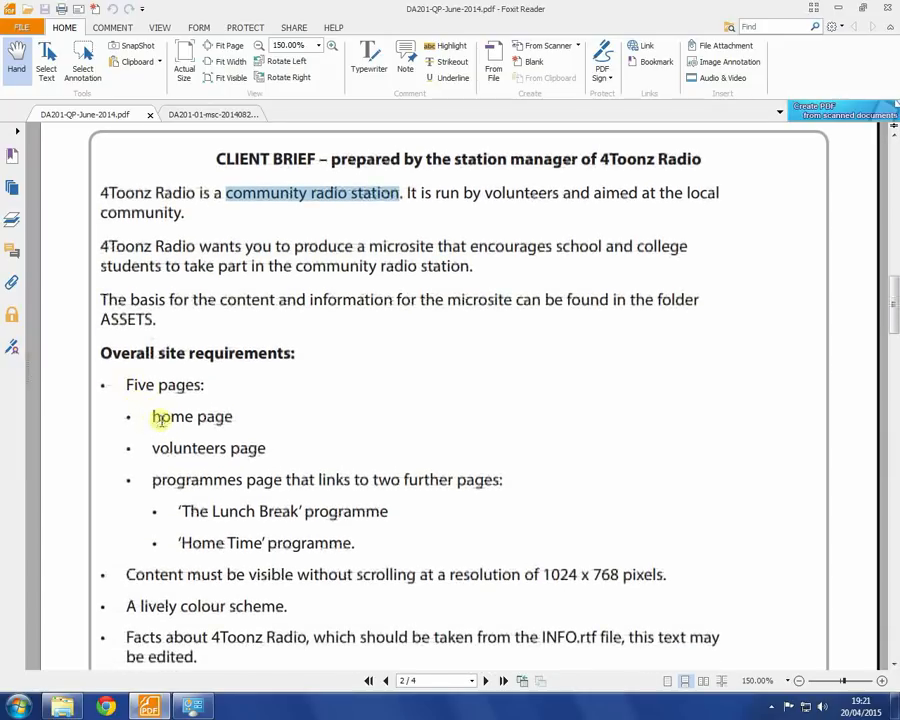
pyautogui.moveTo(145, 416); pyautogui.dragTo(509, 480)
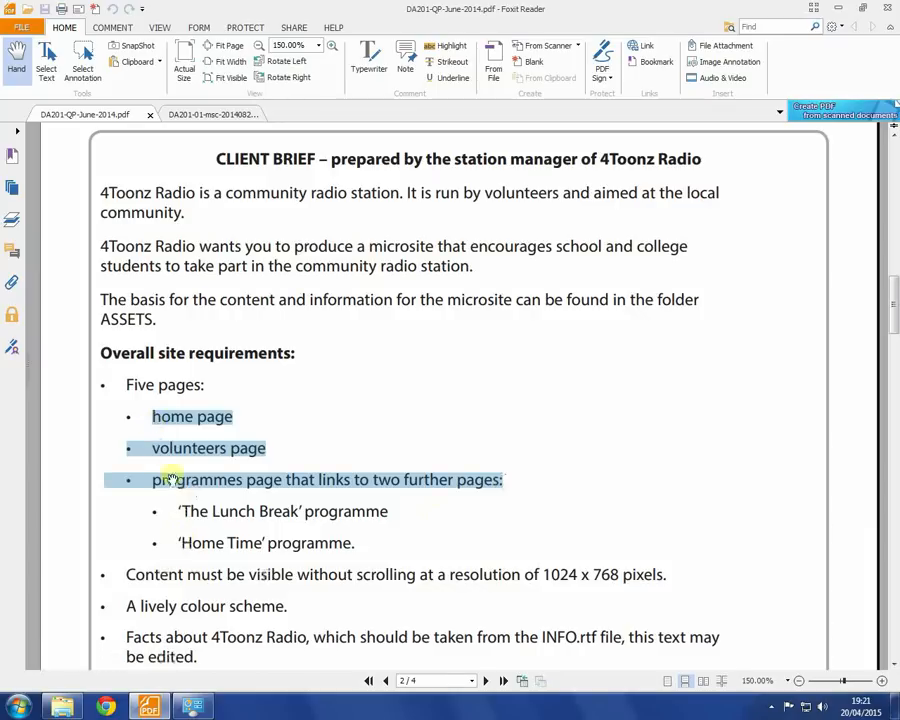
pyautogui.moveTo(177, 508); pyautogui.dragTo(355, 535)
pyautogui.click(260, 484)
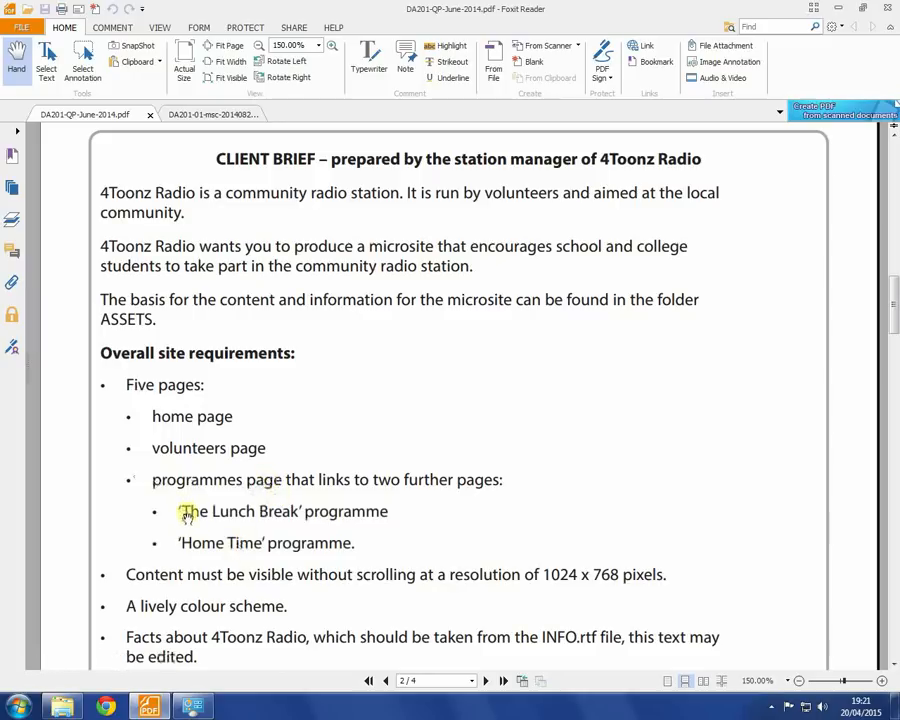
pyautogui.moveTo(183, 510); pyautogui.dragTo(305, 512)
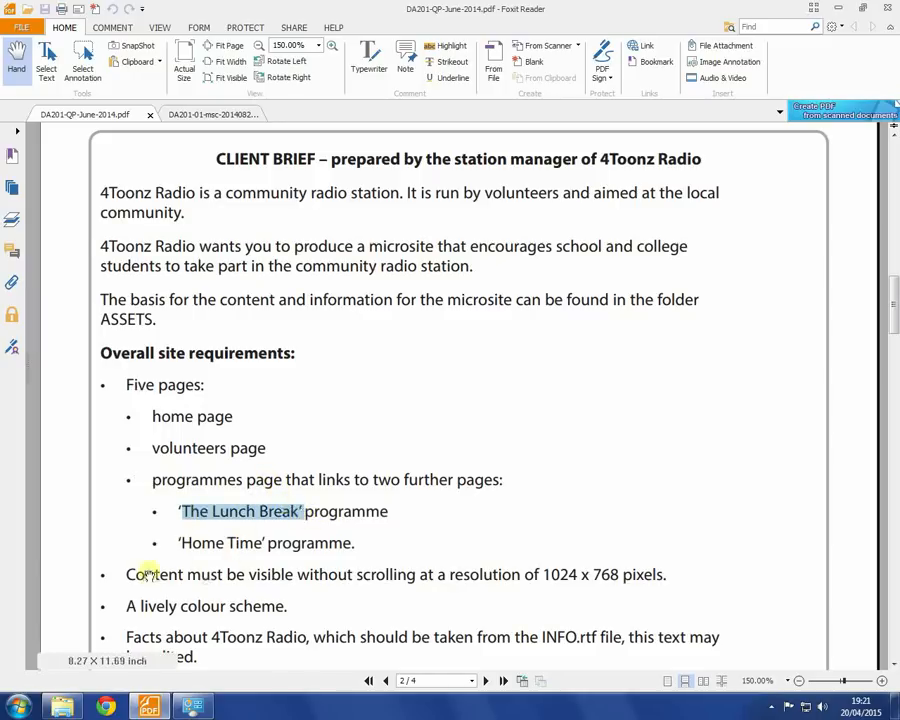
pyautogui.click(183, 543)
pyautogui.scroll(-1, 240, 525)
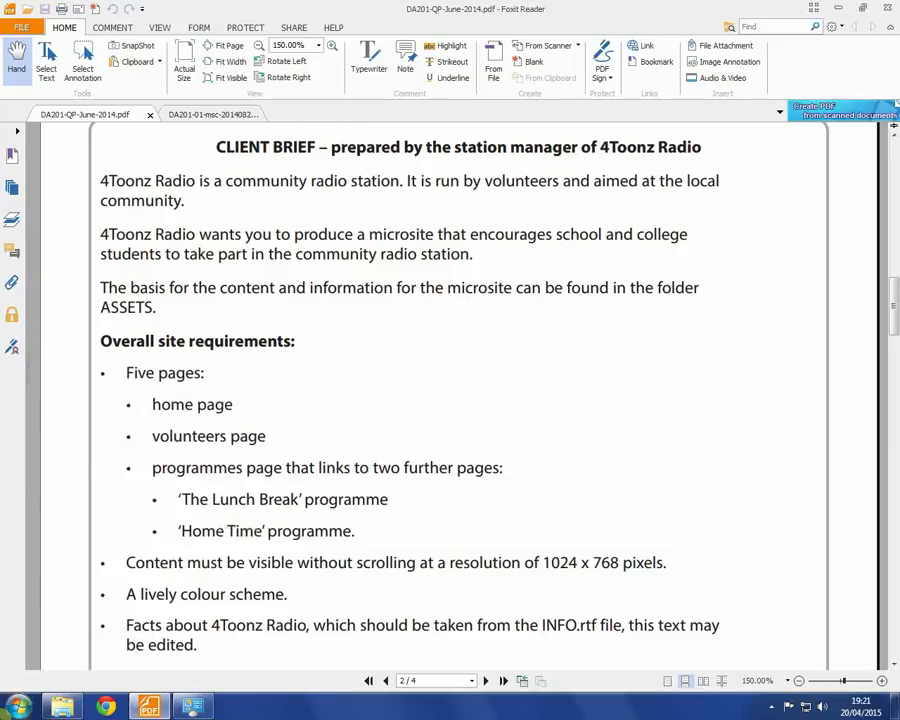
# - Browse to the Assets folder on the E: drive and look through its IMAGES subfolder
pyautogui.press('super')
pyautogui.click(237, 398)
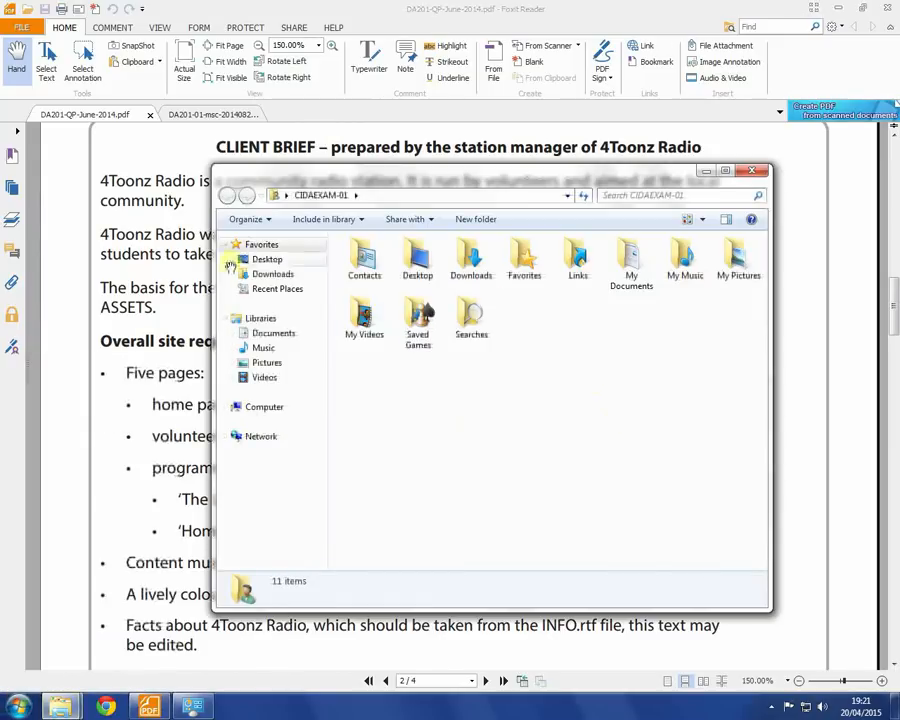
pyautogui.click(240, 406)
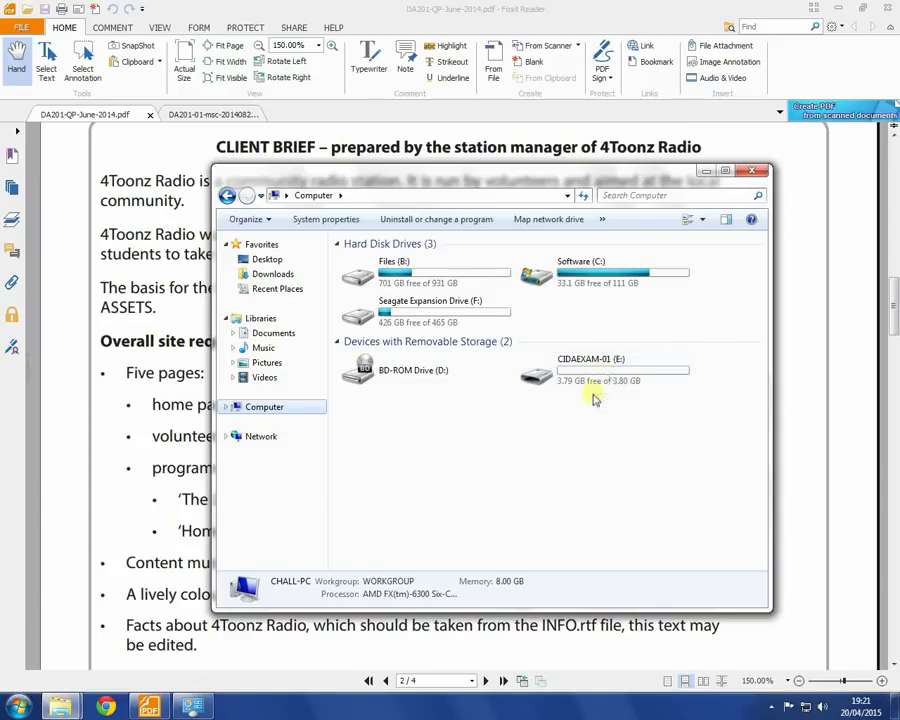
pyautogui.doubleClick(589, 382)
pyautogui.click(362, 261)
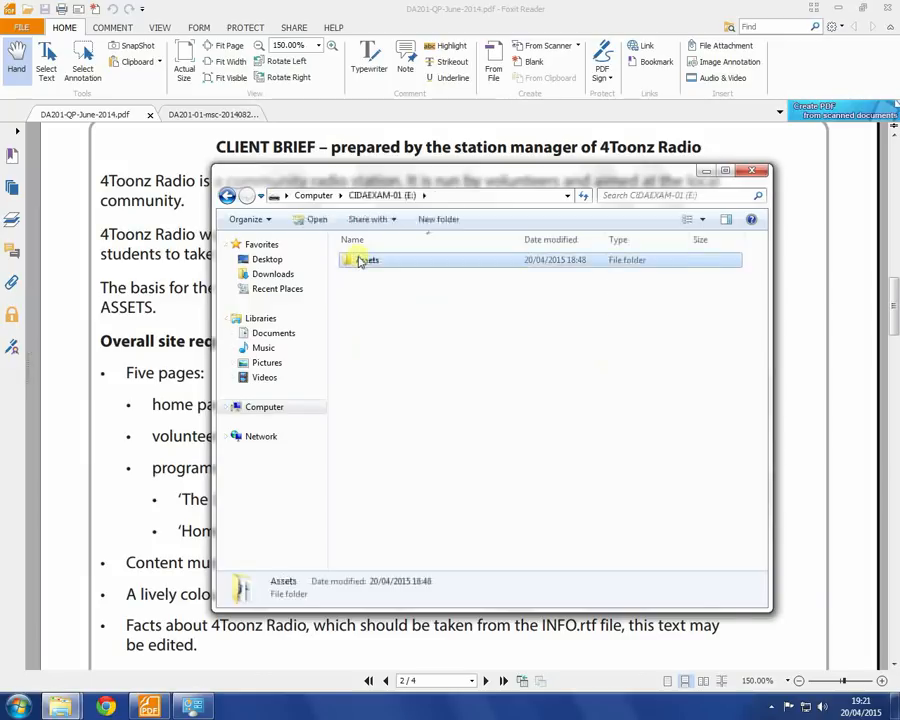
pyautogui.doubleClick(362, 261)
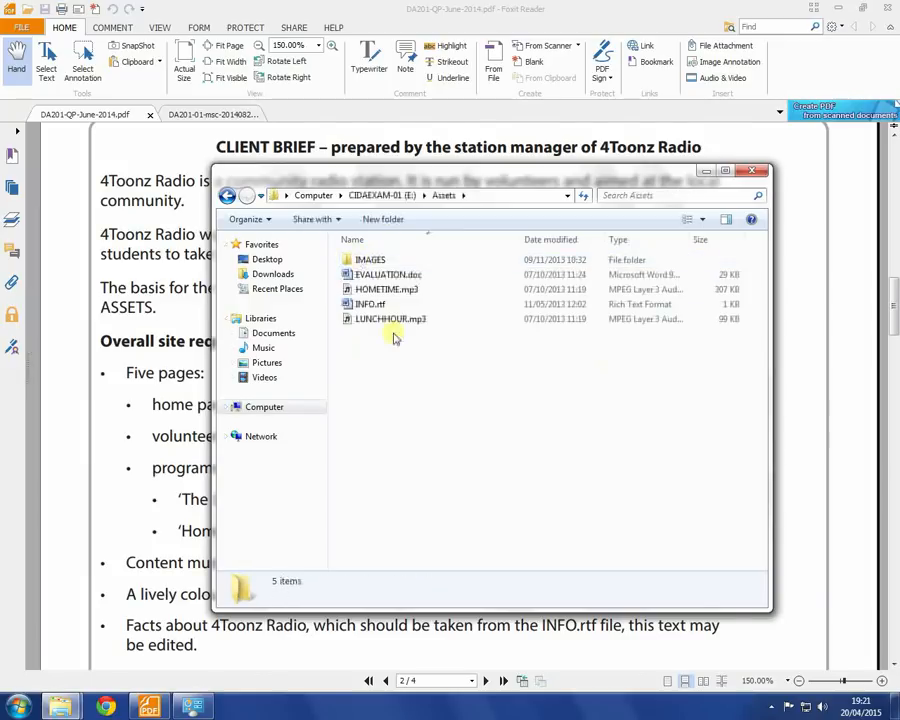
pyautogui.doubleClick(366, 264)
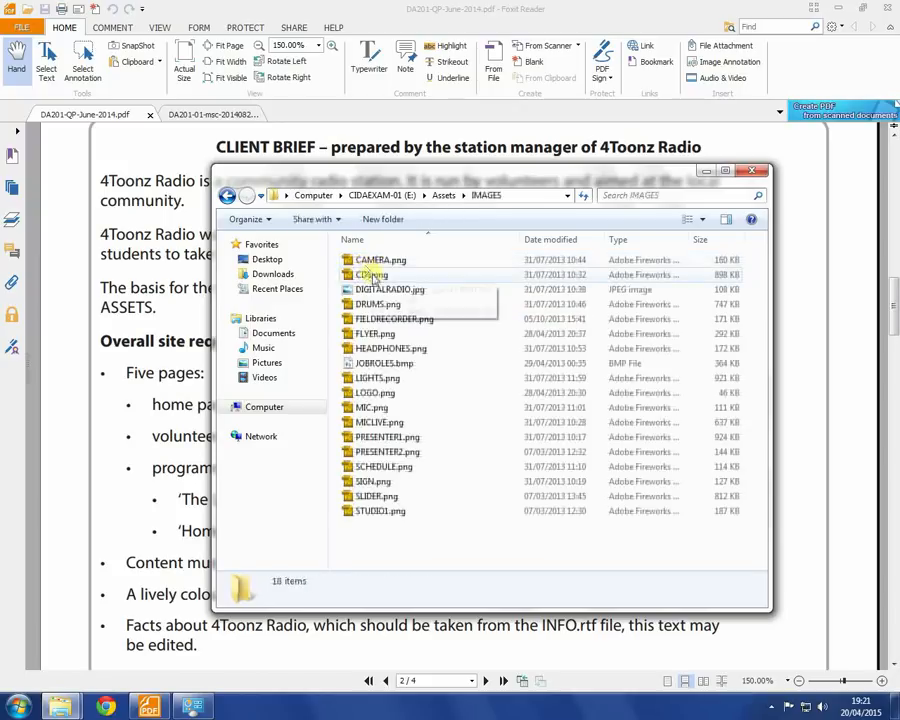
pyautogui.press('BackSpace')
# - Open INFO.rtf from the Assets folder in Word, dismiss the activation notice and choose "Don't make changes" for the Office update settings
pyautogui.doubleClick(364, 305)
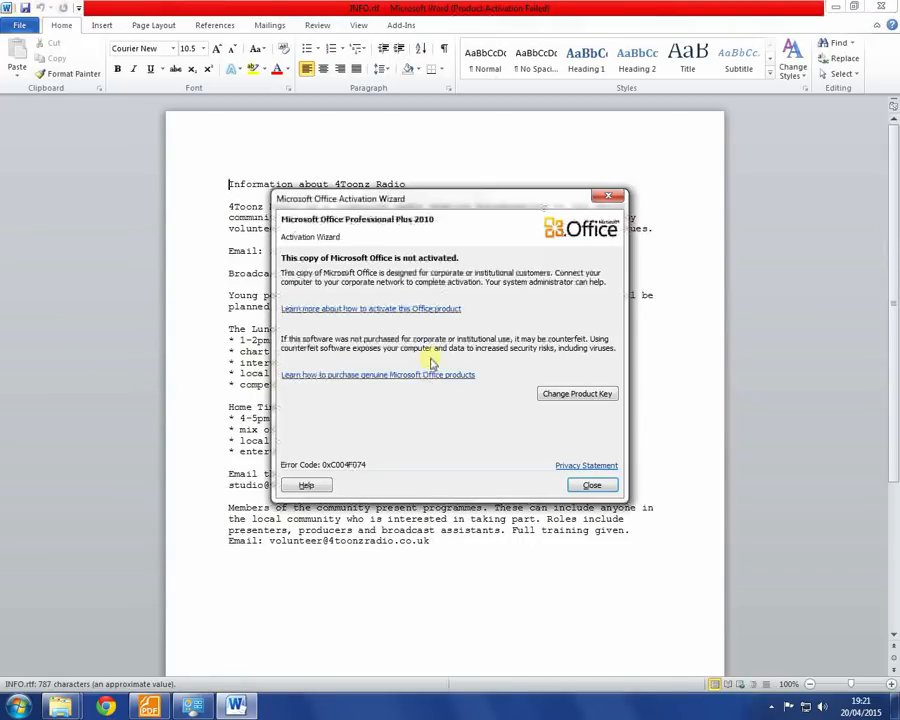
pyautogui.click(588, 484)
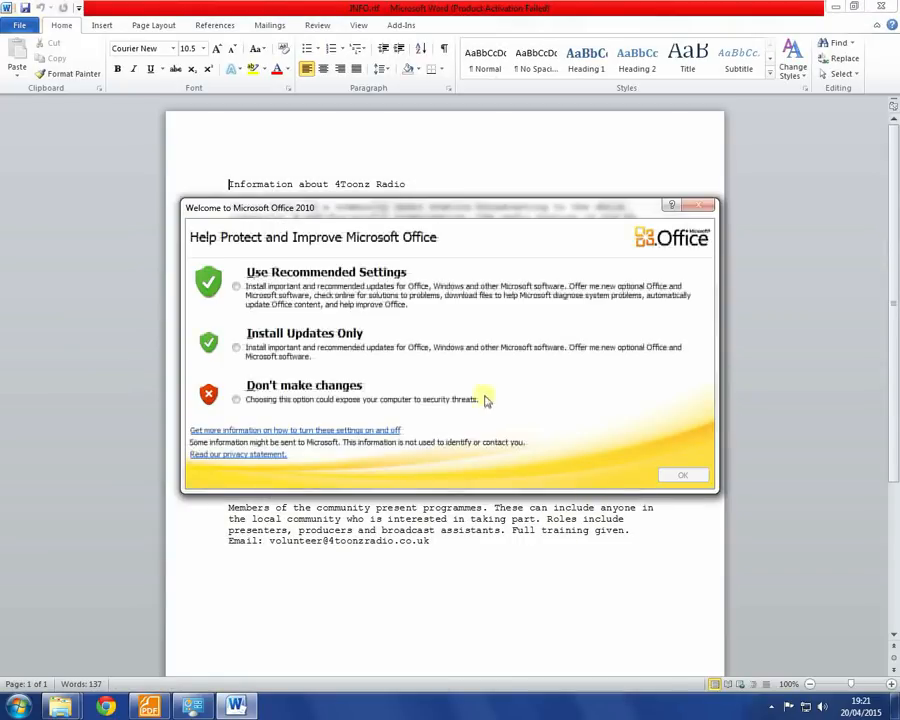
pyautogui.click(258, 398)
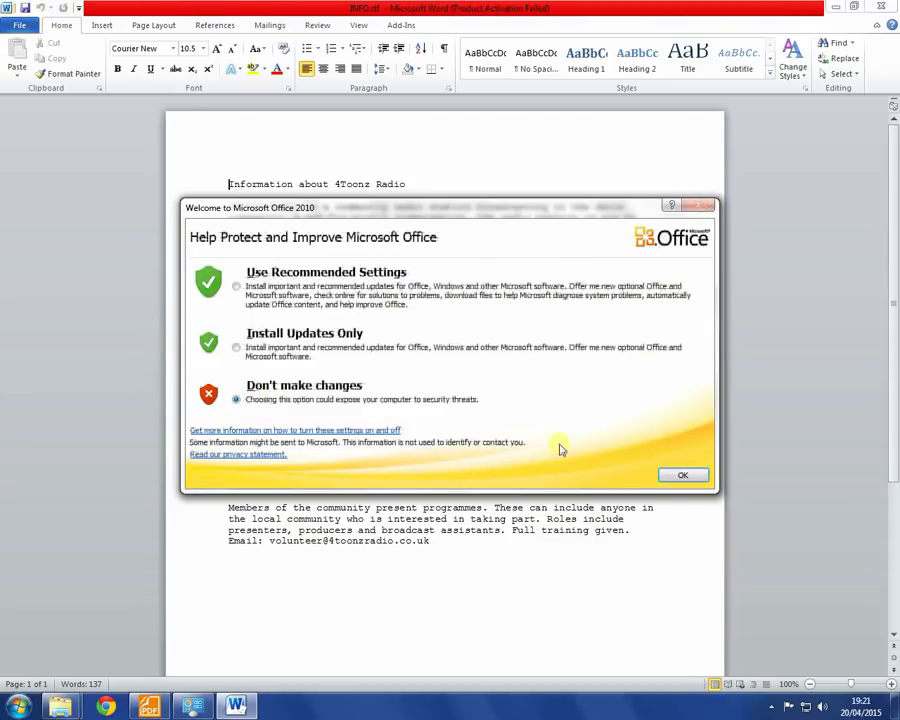
pyautogui.click(683, 474)
# - Review the 4Toonz Radio text in INFO.rtf, and close the document and the Assets folder window
pyautogui.click(441, 549)
pyautogui.moveTo(441, 549); pyautogui.dragTo(178, 192)
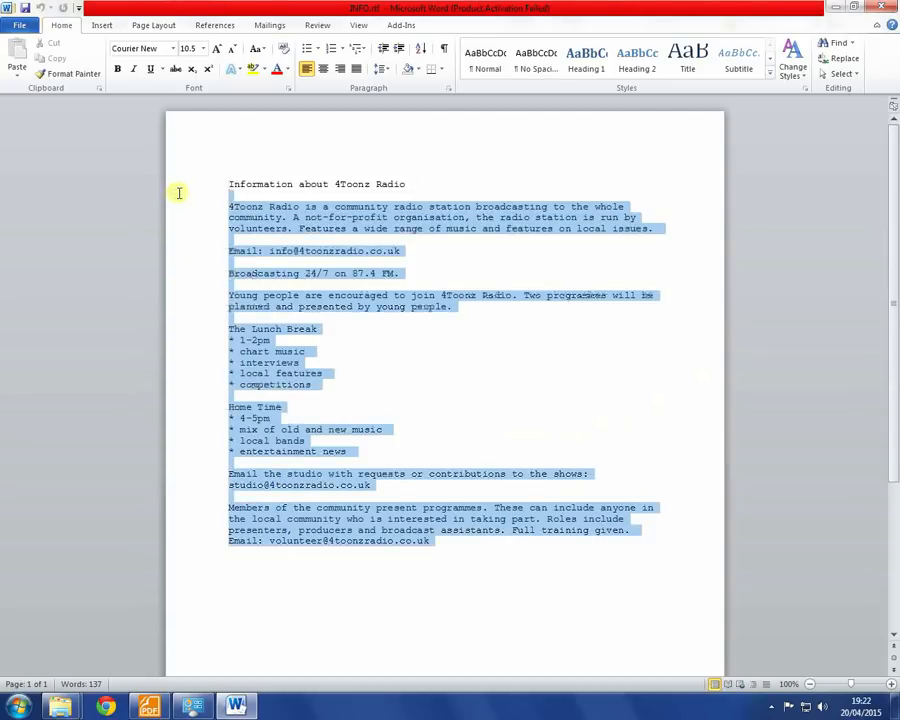
pyautogui.hotkey('alt', 'Tab')
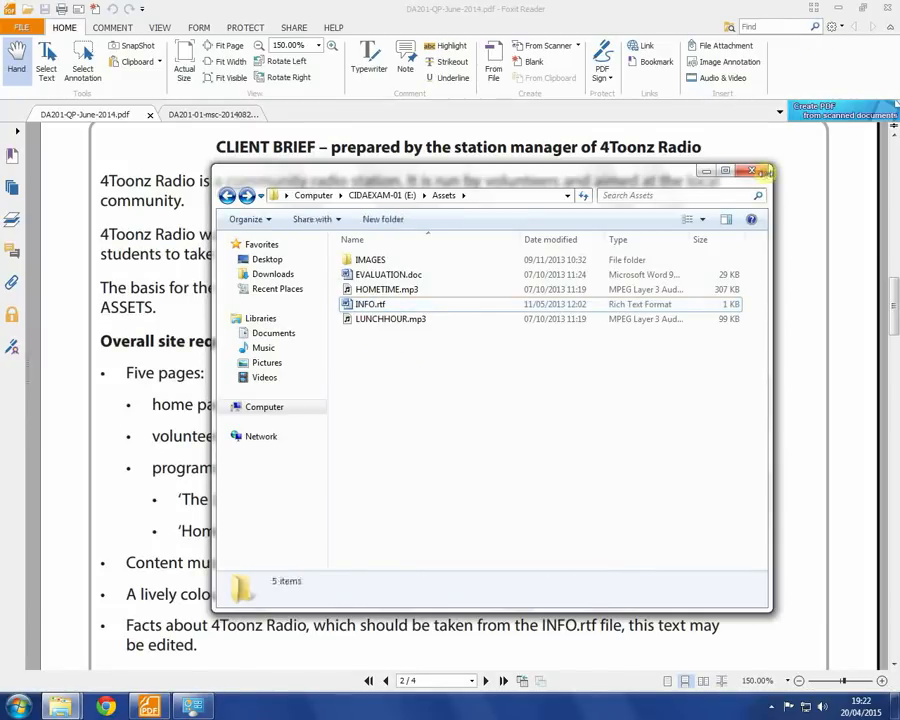
pyautogui.click(760, 170)
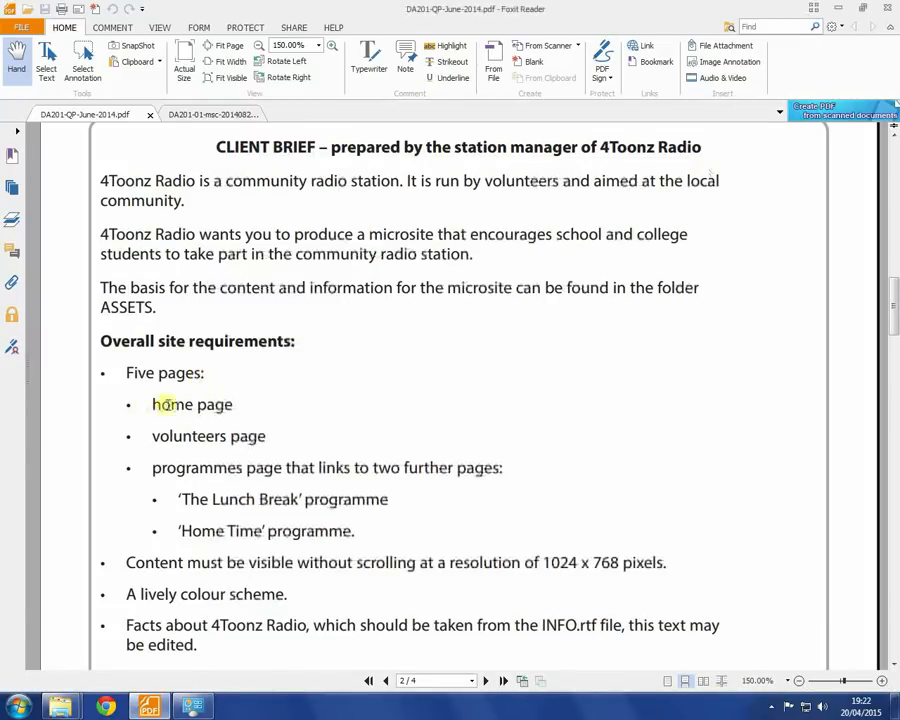
# - Recheck the home page item in the brief's page list and launch Adobe Dreamweaver CS5
pyautogui.moveTo(227, 400); pyautogui.dragTo(157, 404)
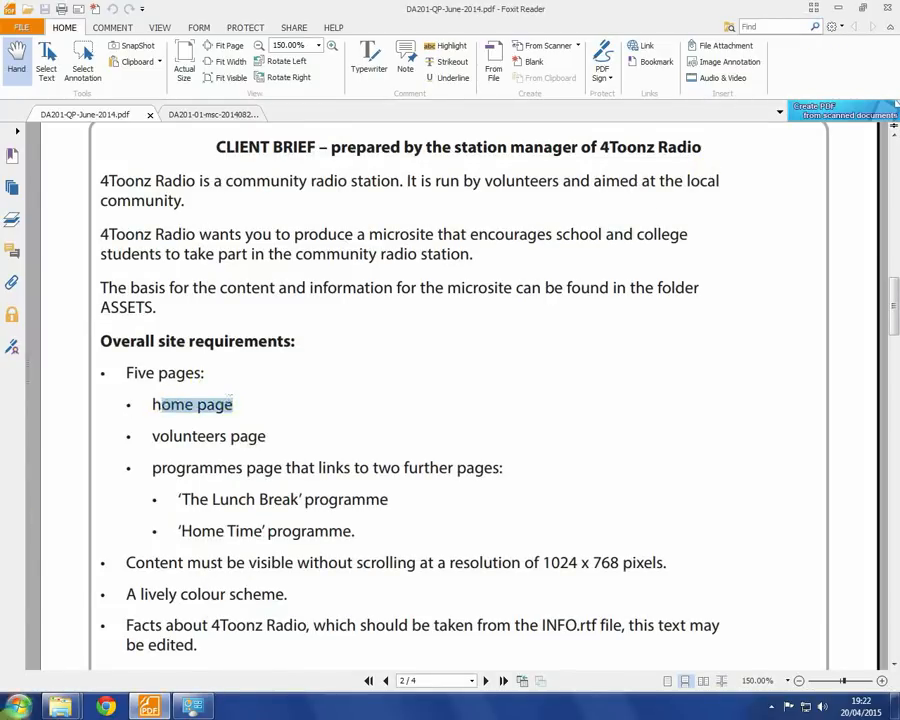
pyautogui.click(257, 434)
pyautogui.press('super')
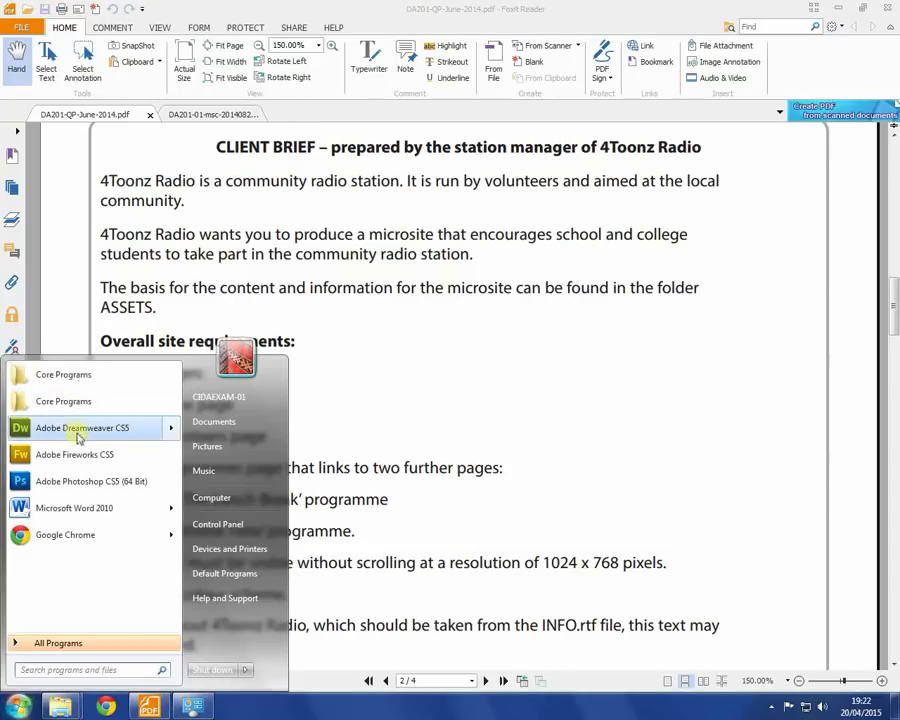
pyautogui.click(72, 427)
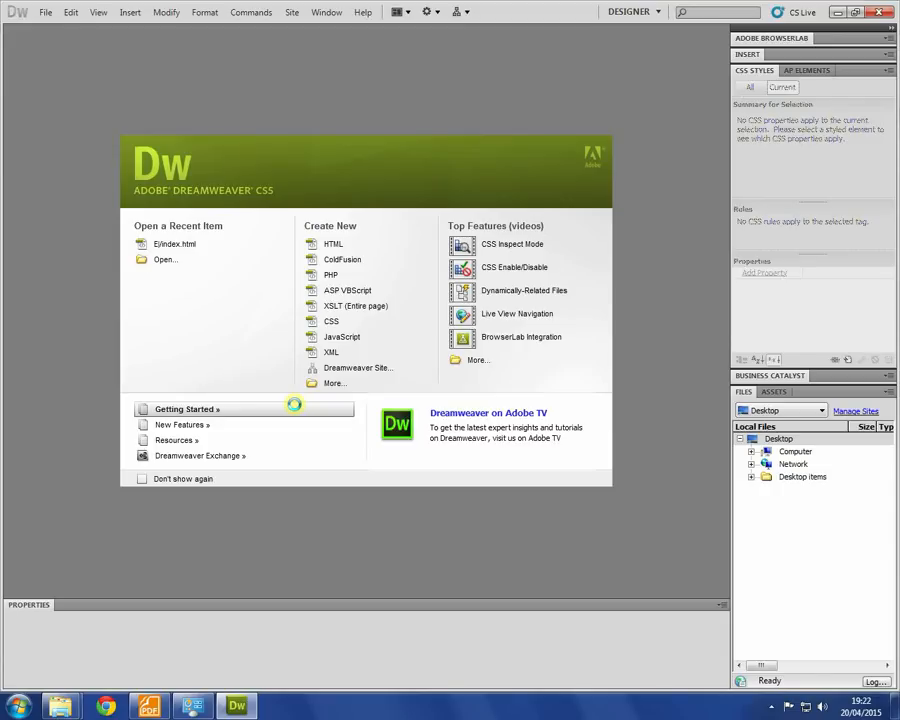
# - Start a new Dreamweaver site and name it "CiDA 4Toonz Radio"
pyautogui.click(291, 12)
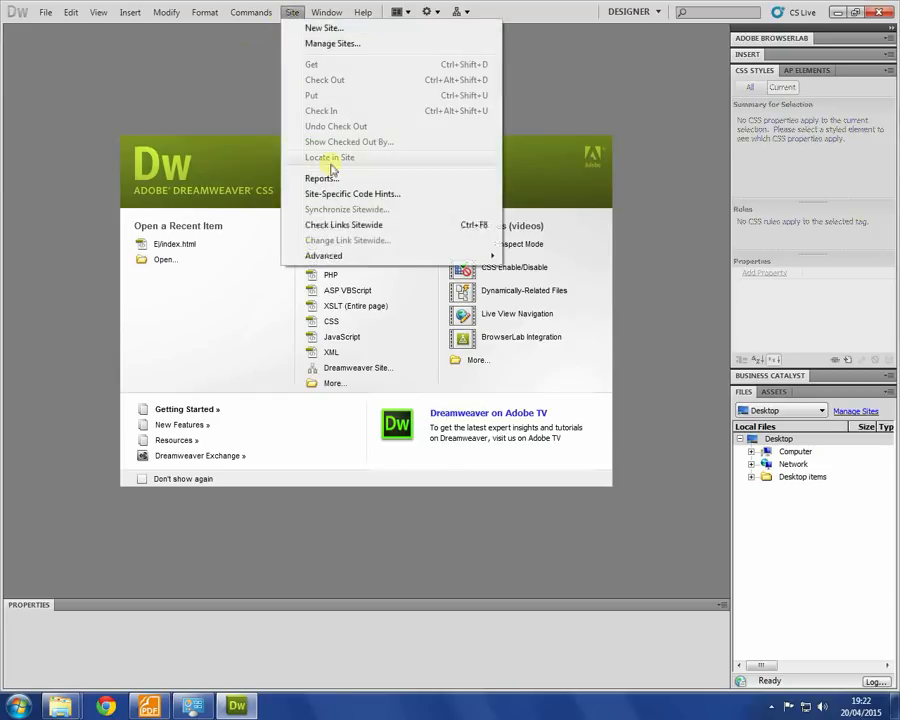
pyautogui.click(327, 28)
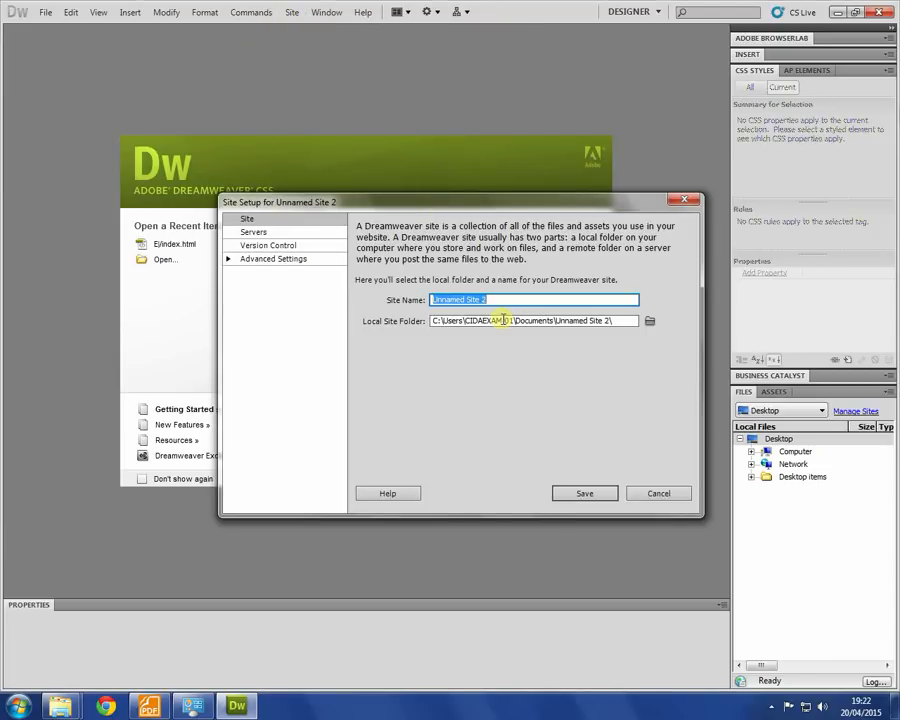
pyautogui.write('C')
# - Save the site with the root of the E: drive as its local site folder, and expand its Assets folder
pyautogui.click(649, 321)
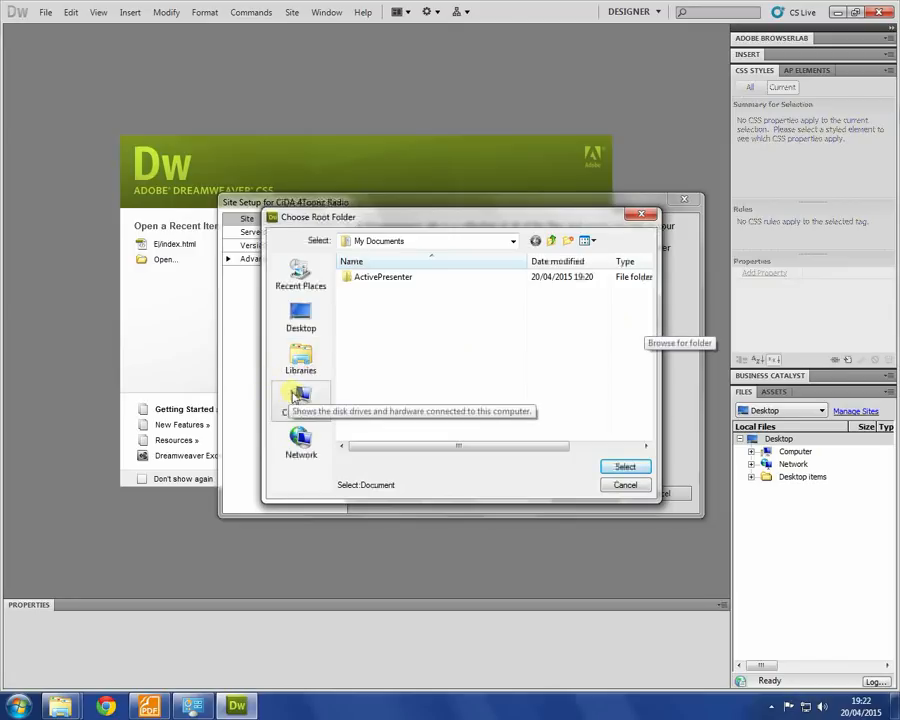
pyautogui.click(291, 397)
pyautogui.scroll(-1, 645, 335)
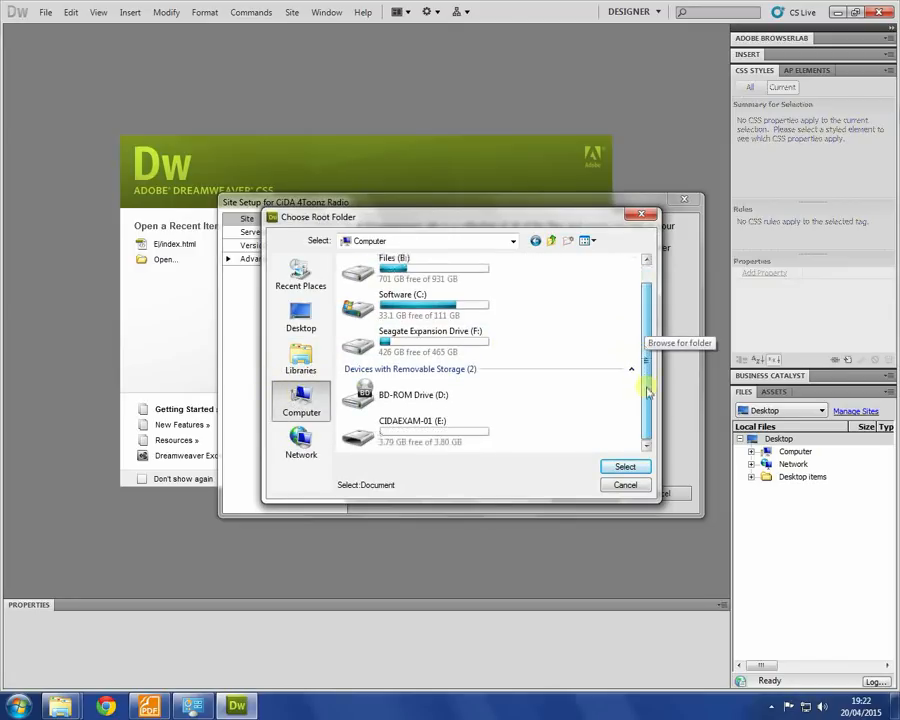
pyautogui.doubleClick(385, 437)
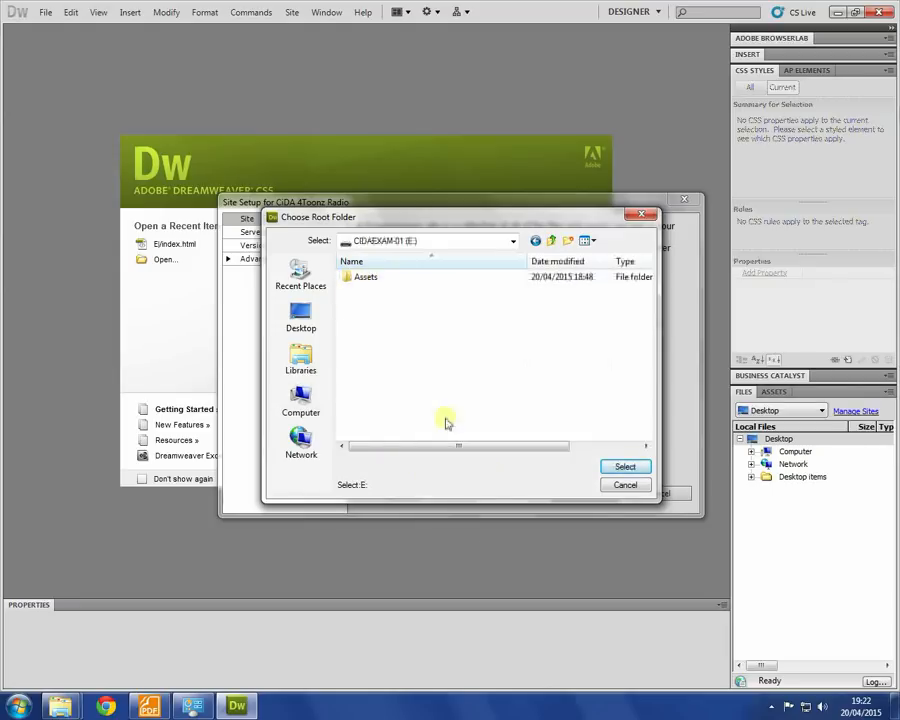
pyautogui.click(624, 467)
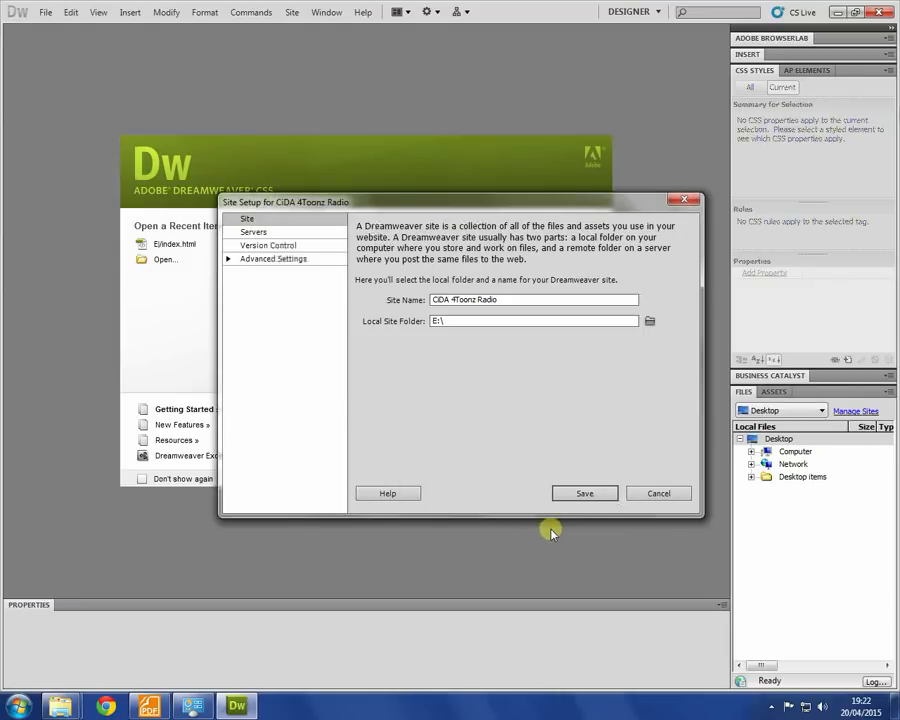
pyautogui.click(586, 494)
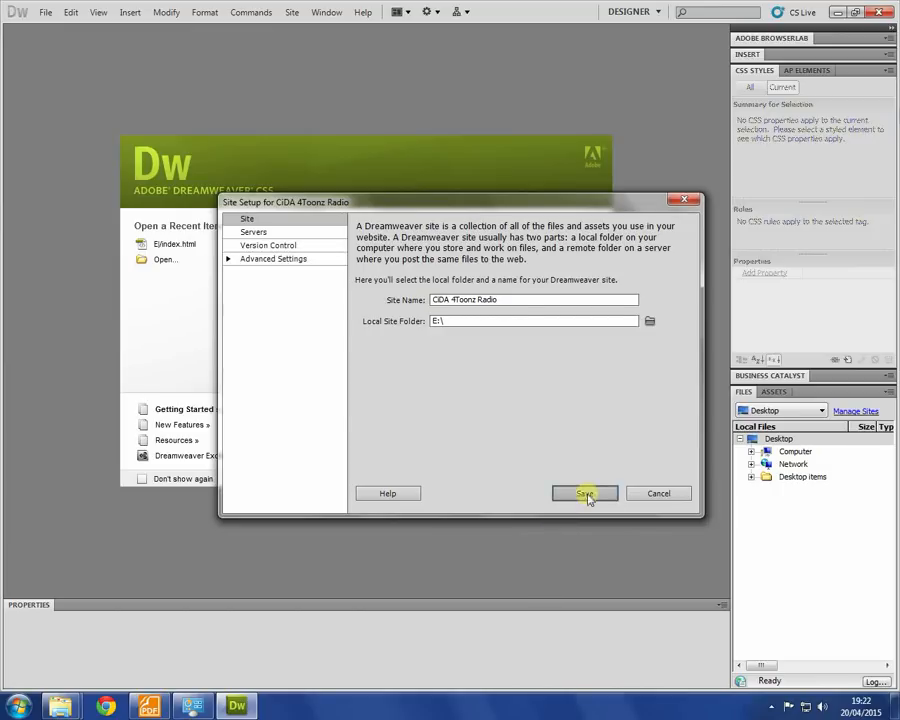
pyautogui.doubleClick(786, 468)
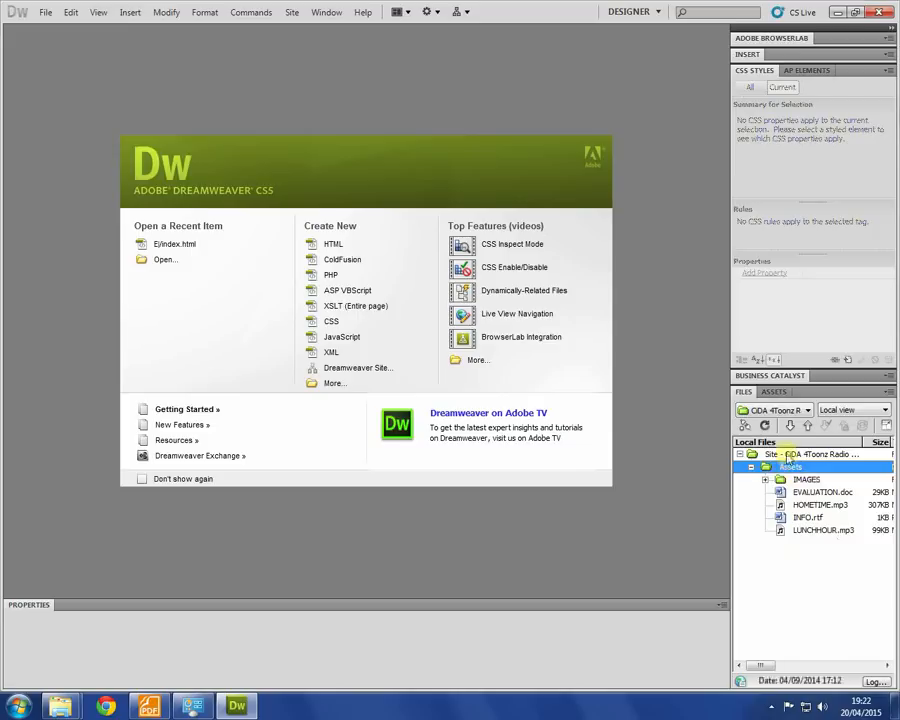
# - Create a blank HTML page and save it as index.html in the root of the E: drive
pyautogui.click(335, 249)
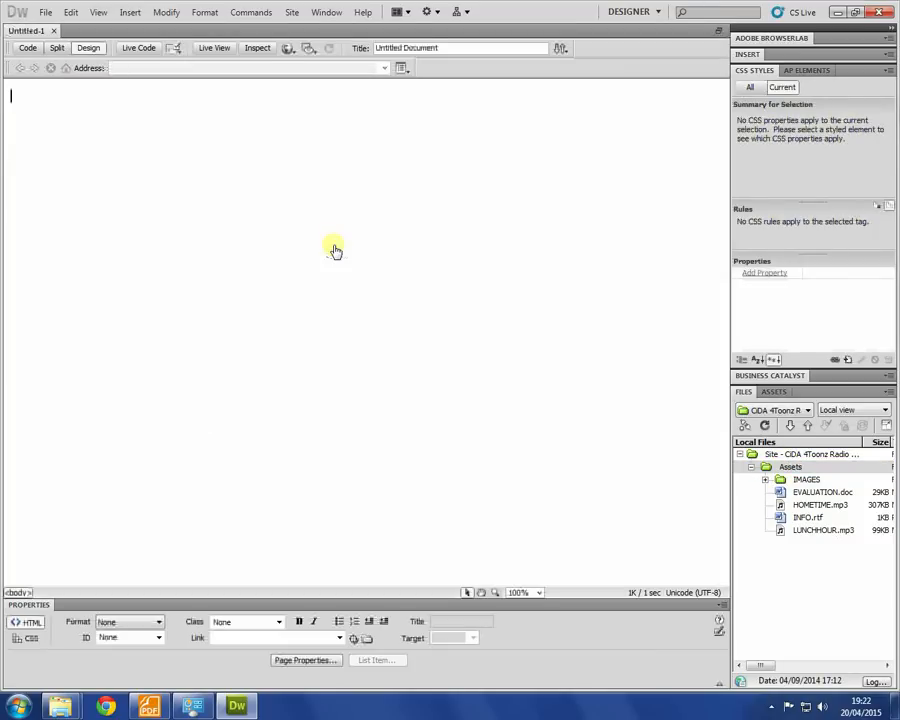
pyautogui.hotkey('ctrl', 's')
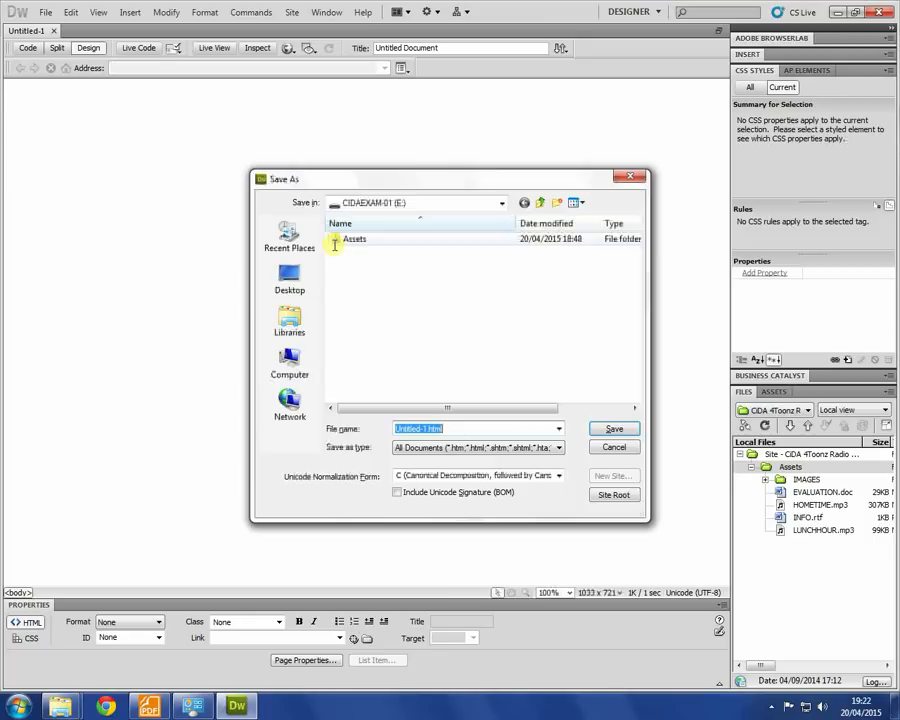
pyautogui.write('index.ht')
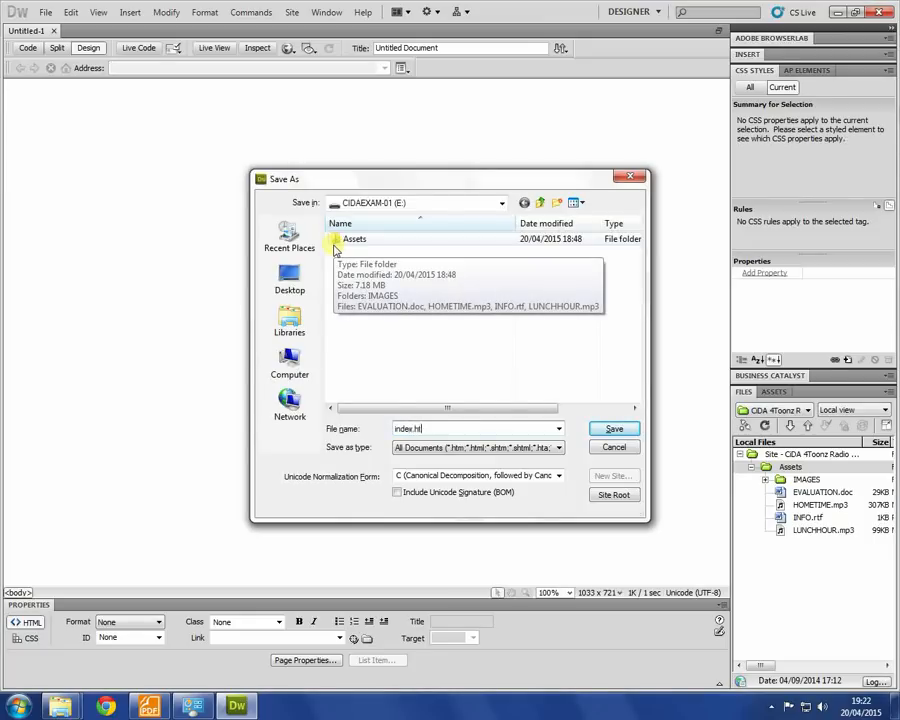
pyautogui.write('ml')
pyautogui.press('Return')
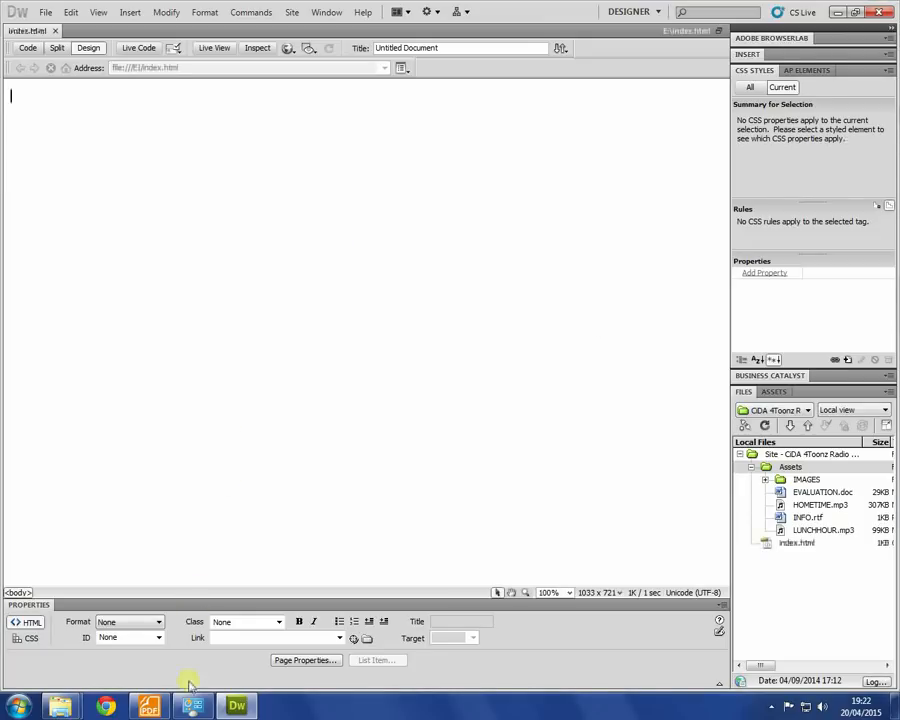
# - Switch to the exam brief in Foxit Reader and review the page template's banner requirement
pyautogui.click(148, 706)
pyautogui.scroll(-2, 141, 323)
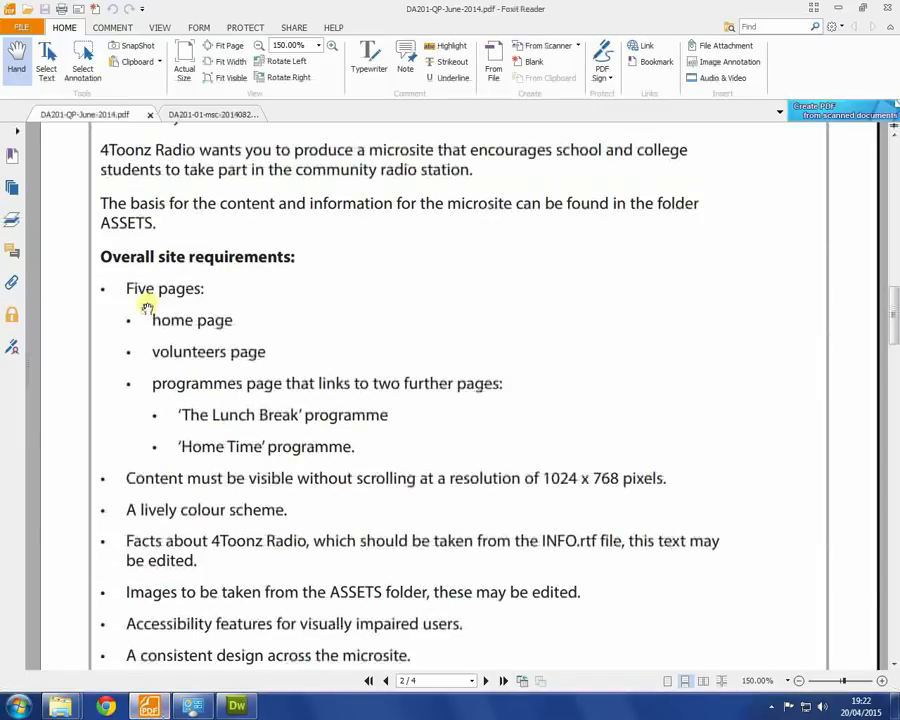
pyautogui.scroll(-3, 303, 412)
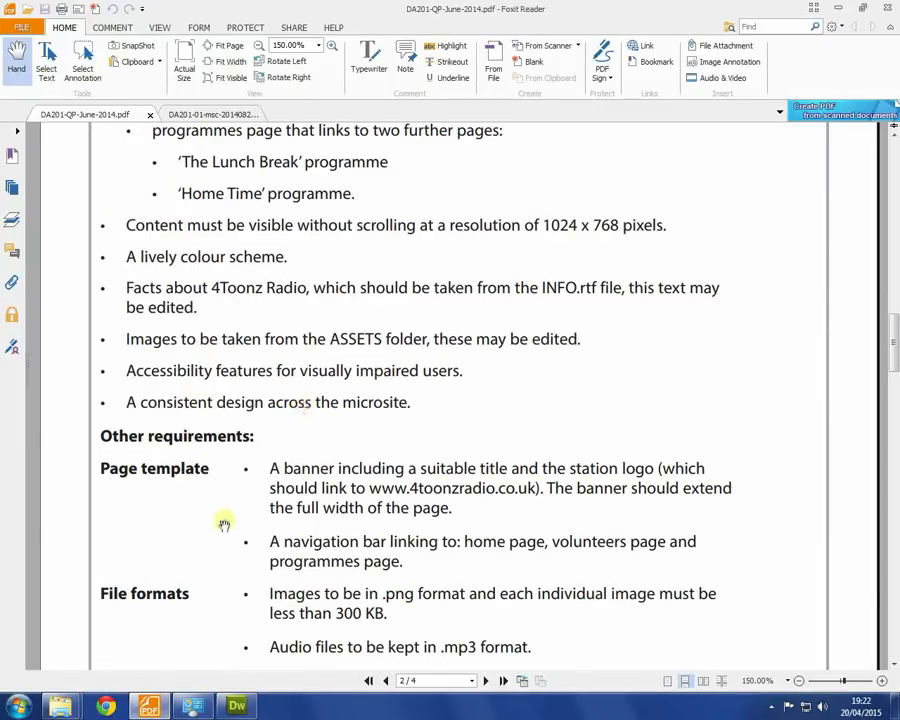
pyautogui.moveTo(268, 473); pyautogui.dragTo(542, 518)
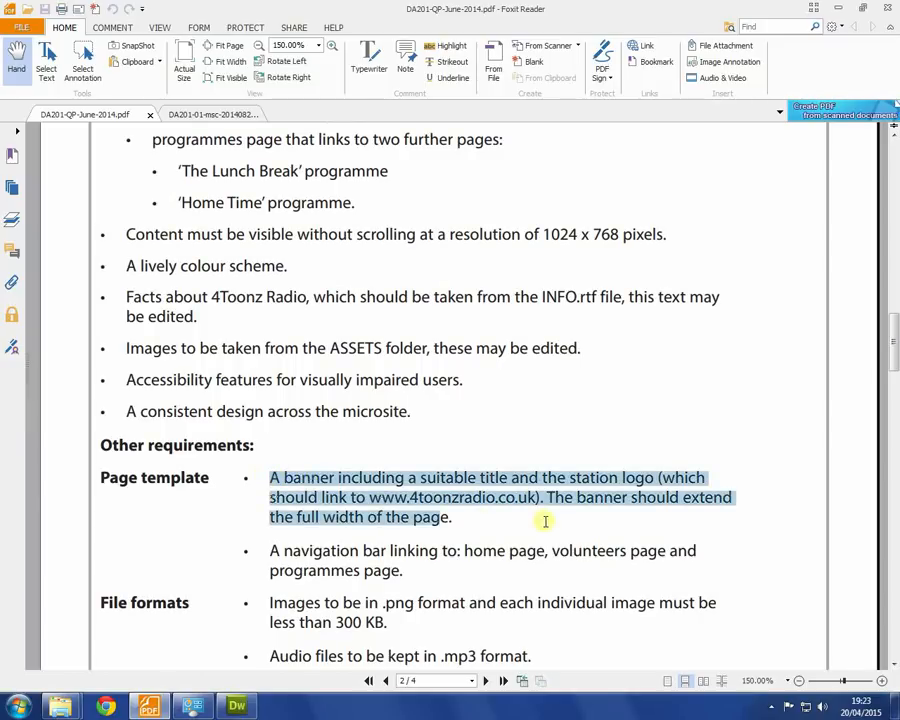
pyautogui.scroll(2, 217, 305)
pyautogui.scroll(-1, 160, 237)
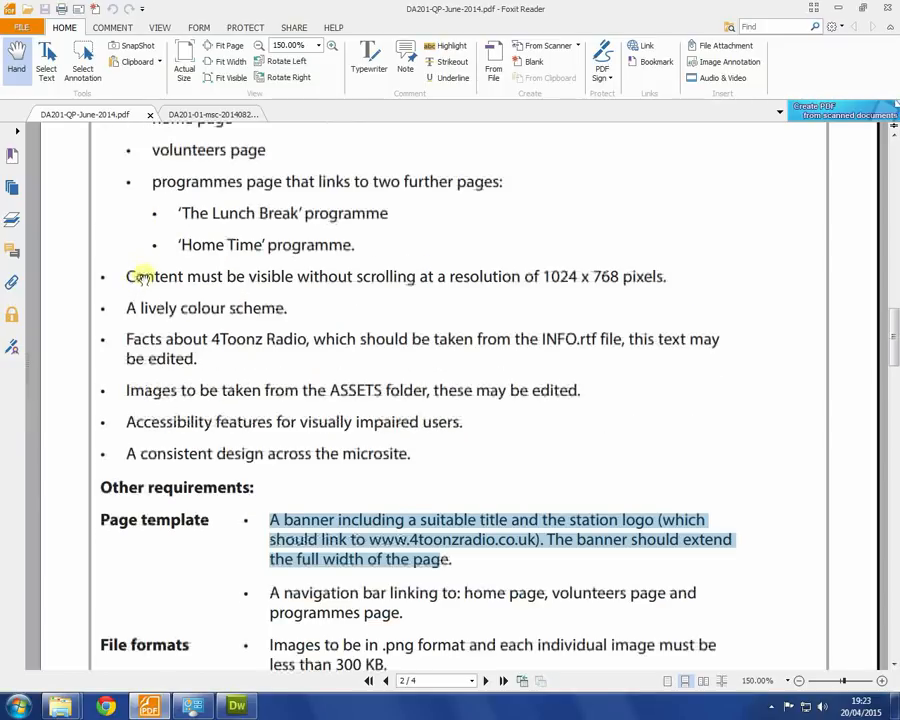
# - Examine the brief's requirements on screen resolution, colour scheme, source text and images, accessibility and consistent design
pyautogui.moveTo(123, 273); pyautogui.dragTo(286, 305)
pyautogui.click(290, 312)
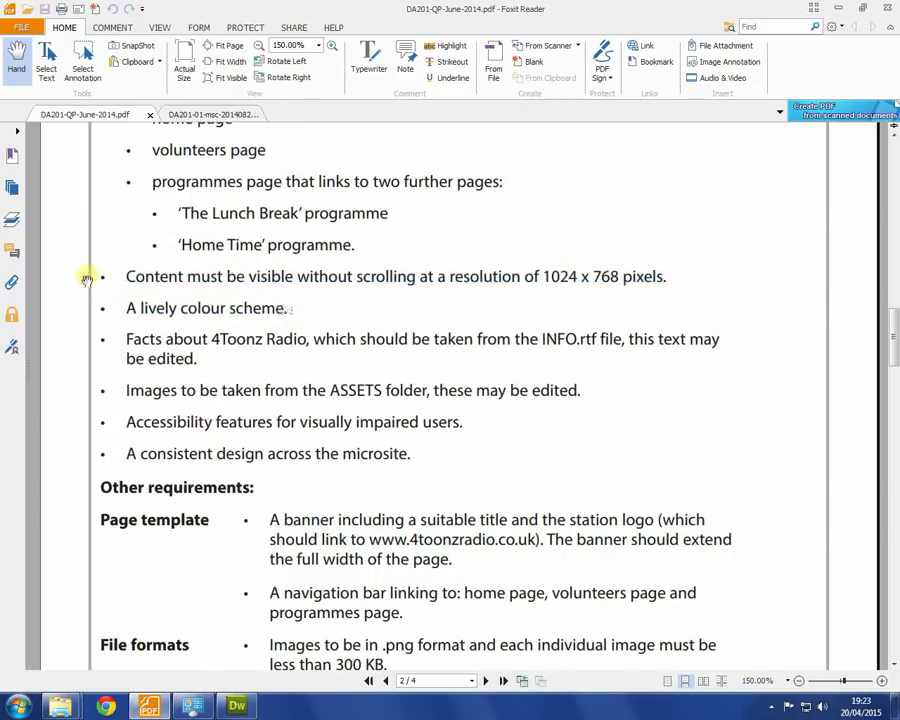
pyautogui.moveTo(541, 275); pyautogui.dragTo(619, 276)
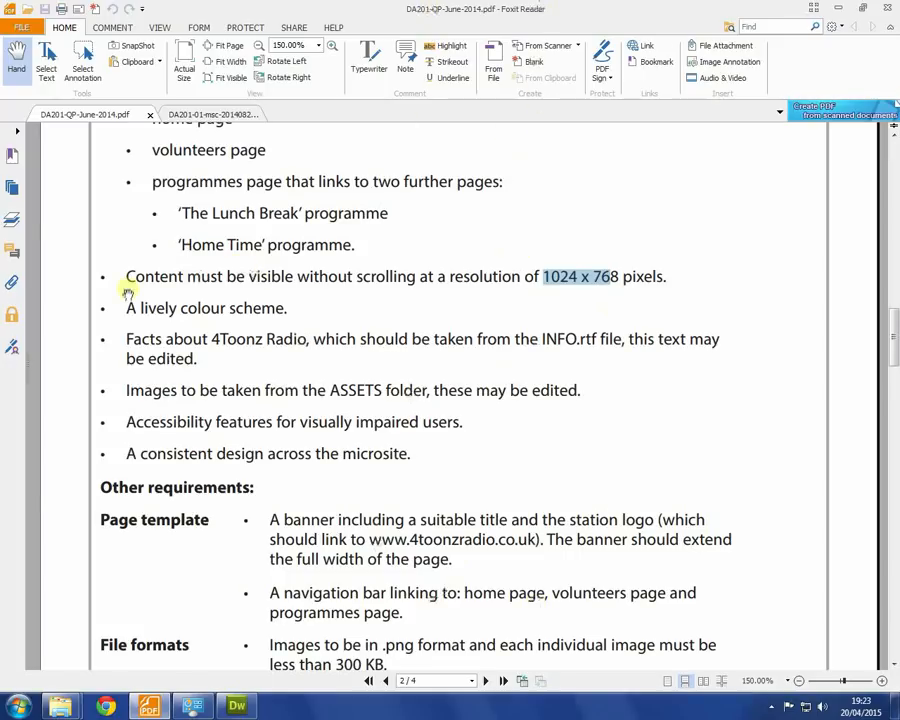
pyautogui.moveTo(122, 308); pyautogui.dragTo(297, 305)
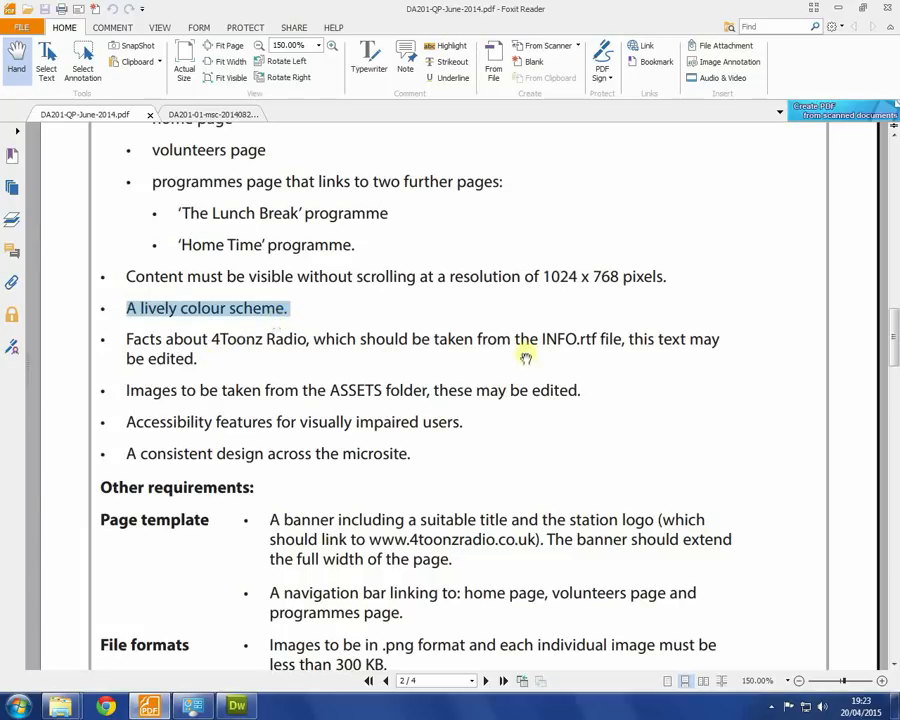
pyautogui.click(145, 386)
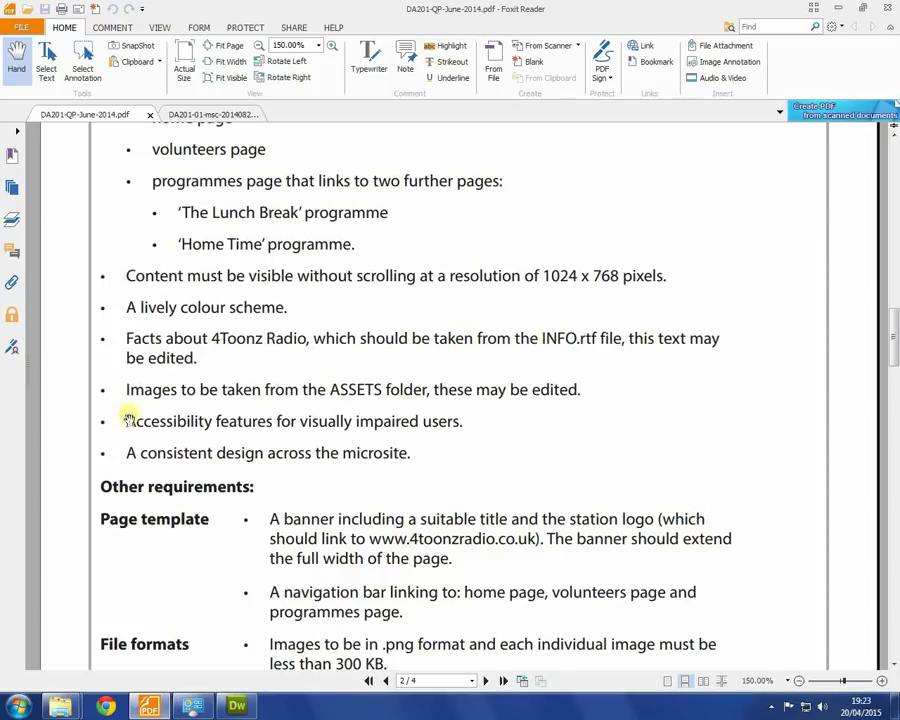
pyautogui.scroll(-3, 331, 356)
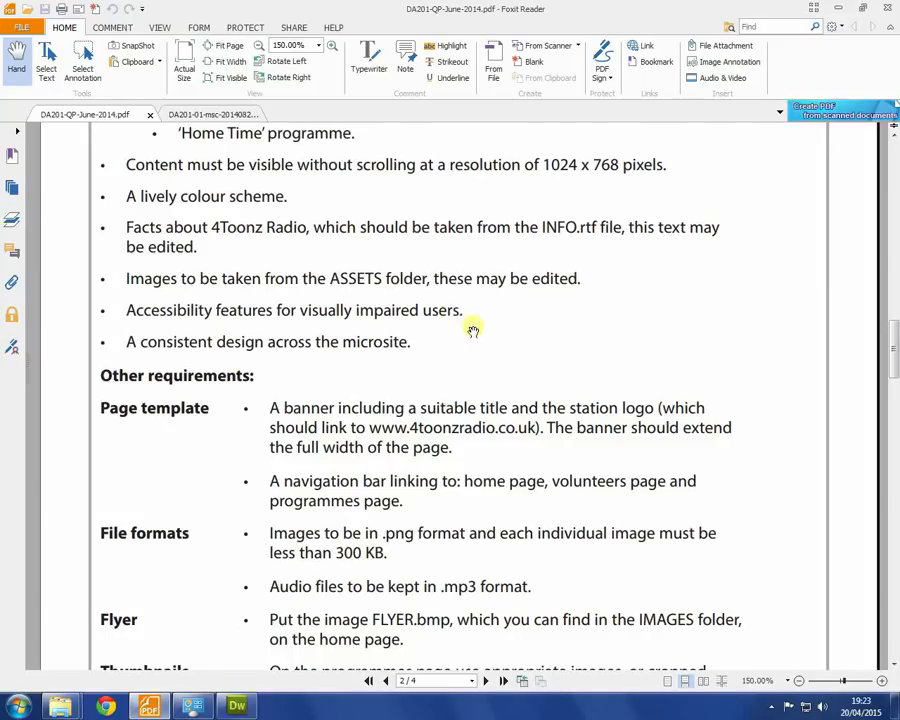
pyautogui.scroll(1, 195, 343)
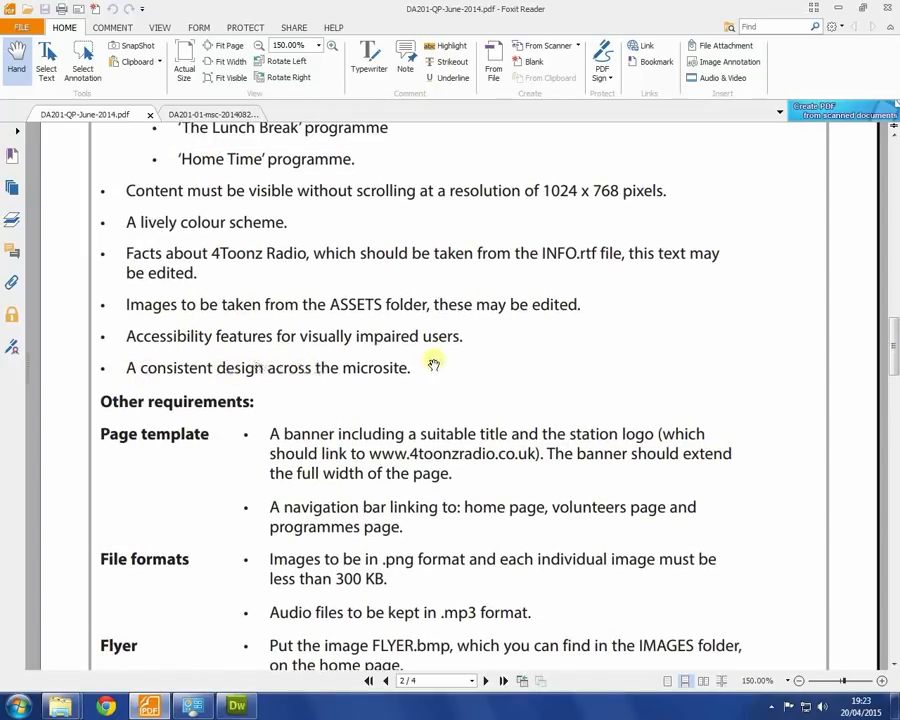
# - Check the blank index page in Dreamweaver, and return to the brief to recheck the page list and required resolution
pyautogui.click(237, 706)
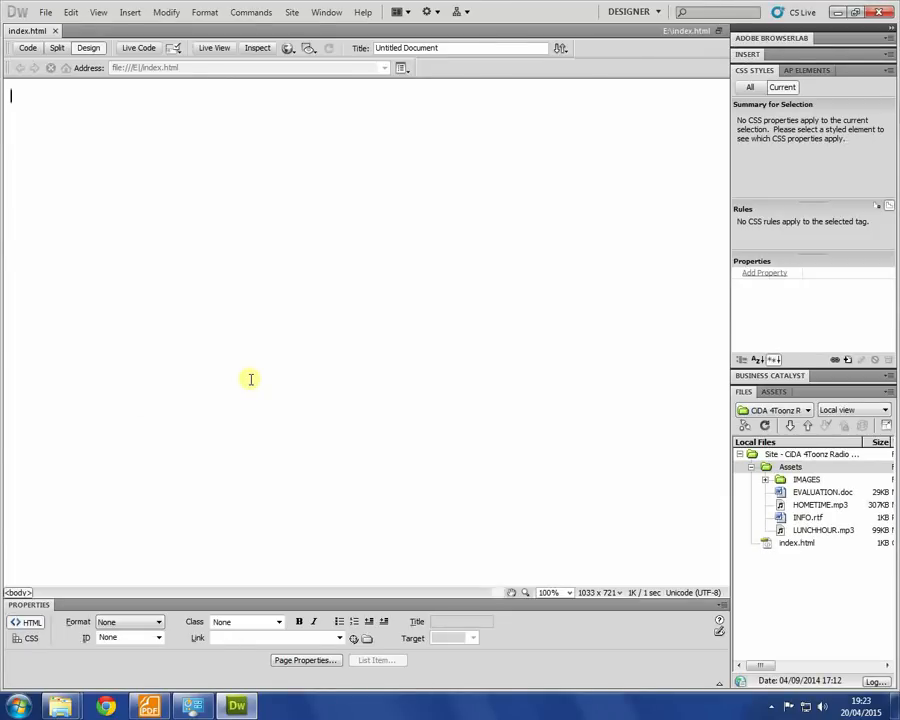
pyautogui.hotkey('alt', 'Tab')
pyautogui.scroll(6, 208, 352)
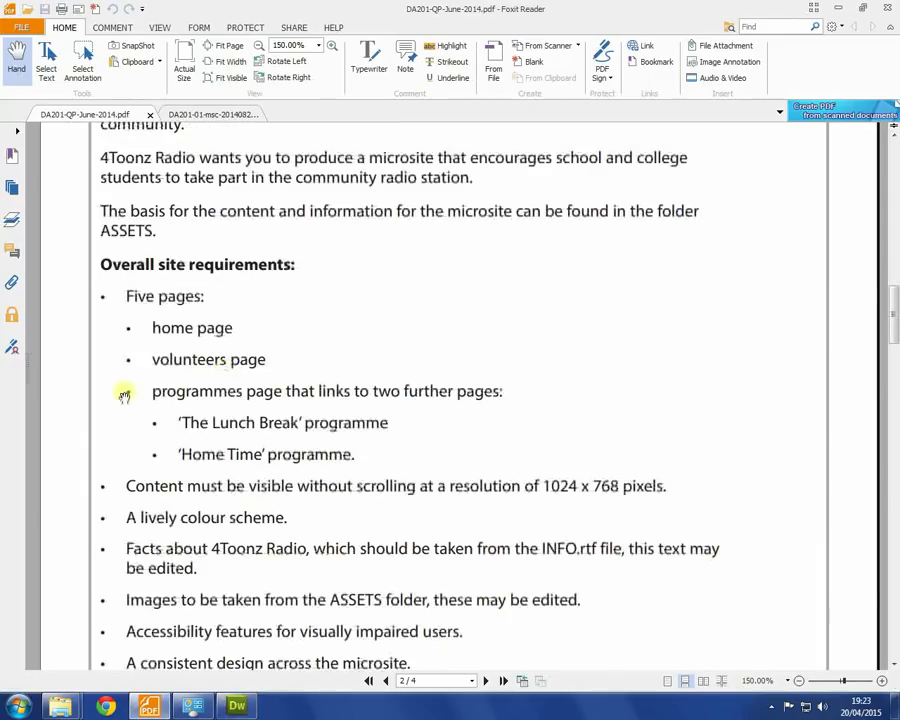
pyautogui.scroll(-5, 171, 486)
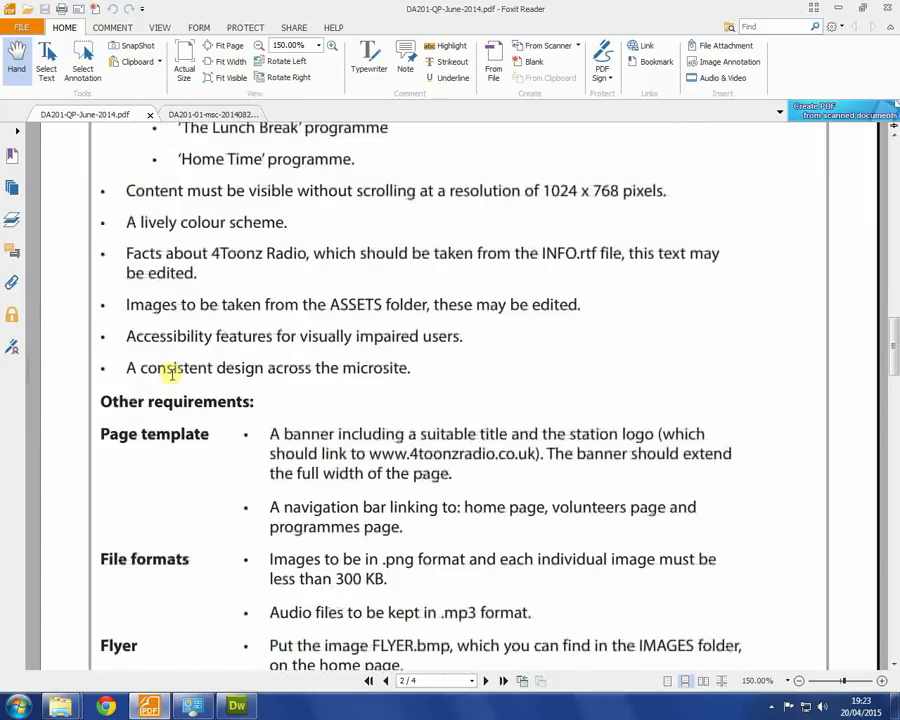
pyautogui.scroll(-1, 436, 404)
pyautogui.scroll(1, 538, 410)
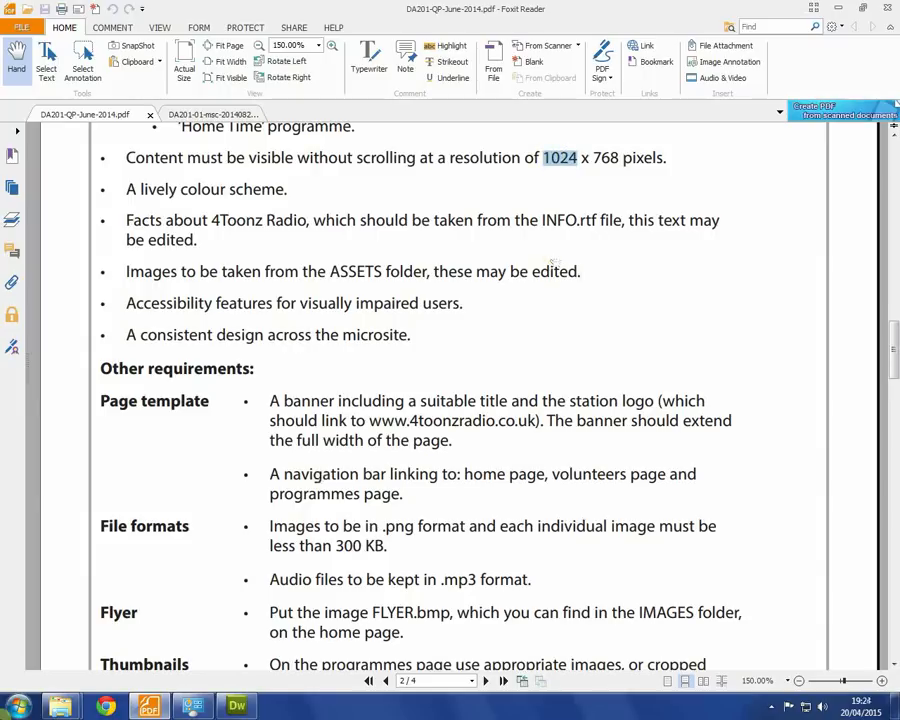
# - Launch Adobe Photoshop and create a new document 1024 pixels wide and 200 pixels high with a white background
pyautogui.click(18, 706)
pyautogui.click(140, 478)
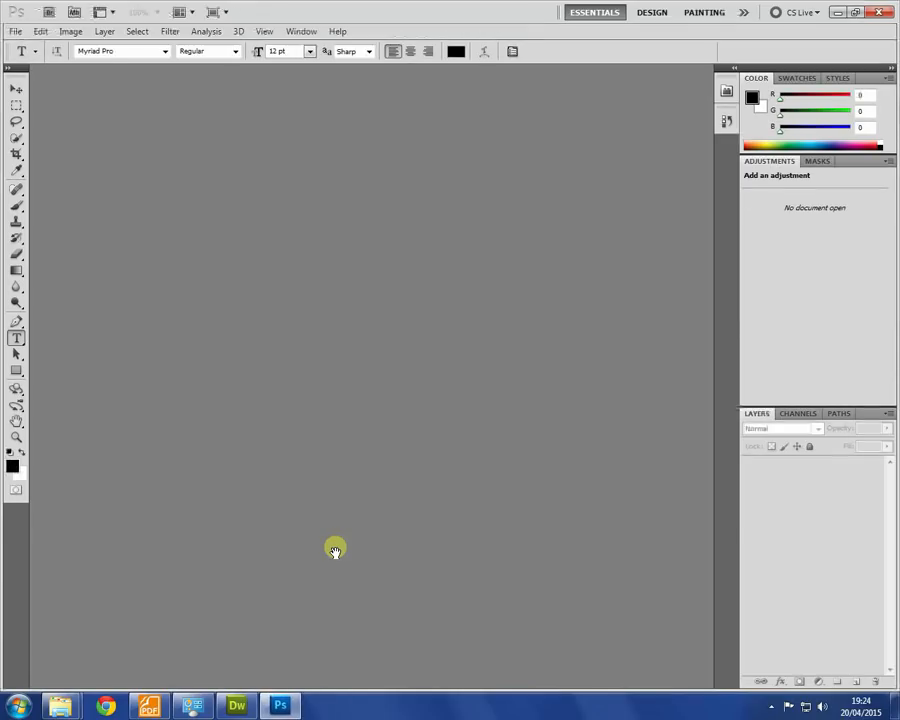
pyautogui.hotkey('ctrl', 'n')
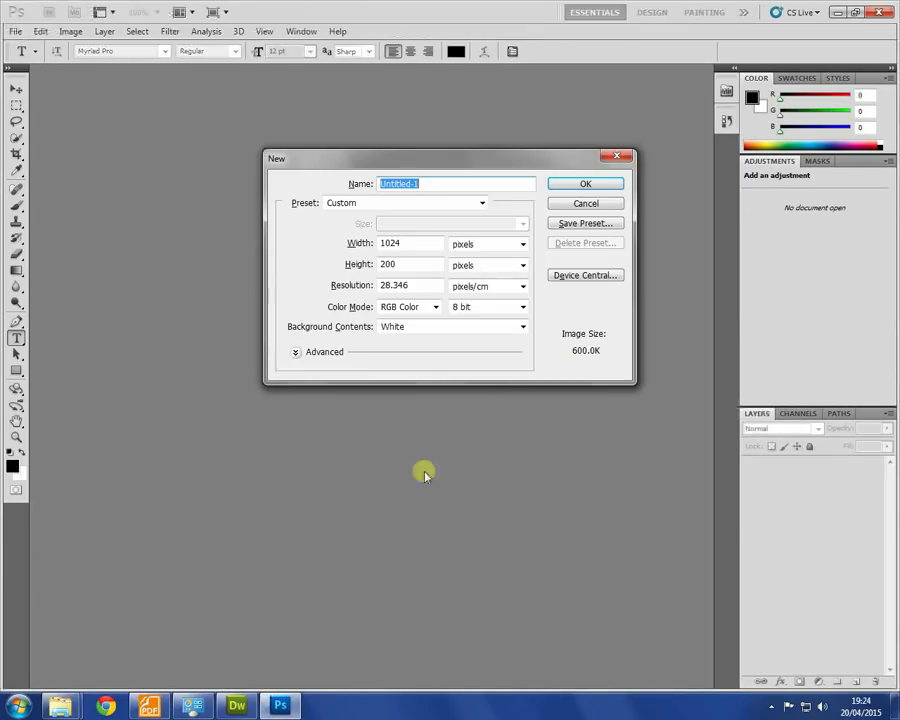
pyautogui.doubleClick(385, 242)
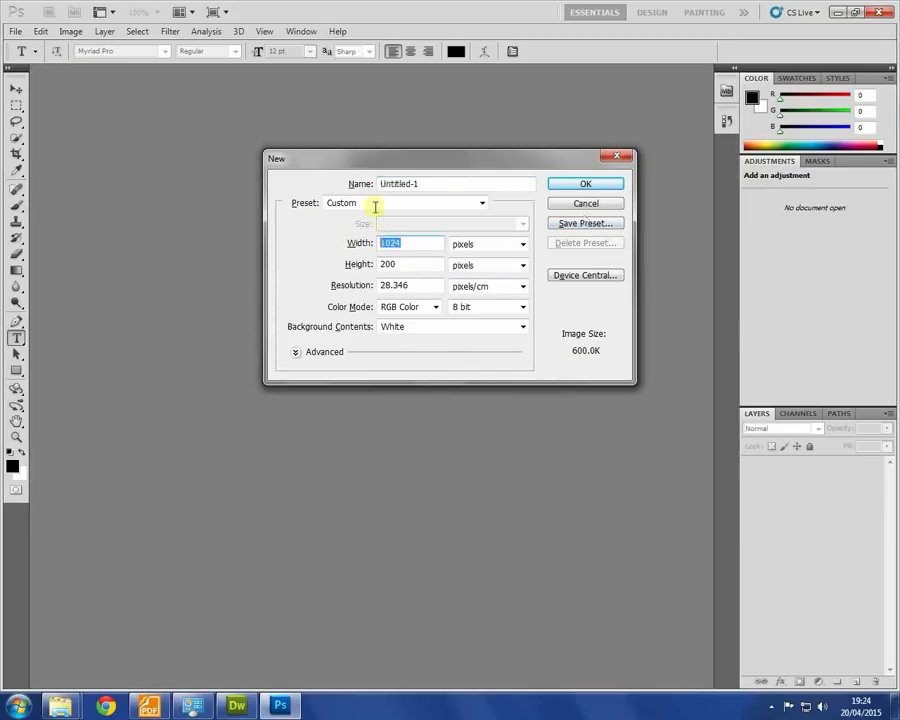
pyautogui.click(518, 245)
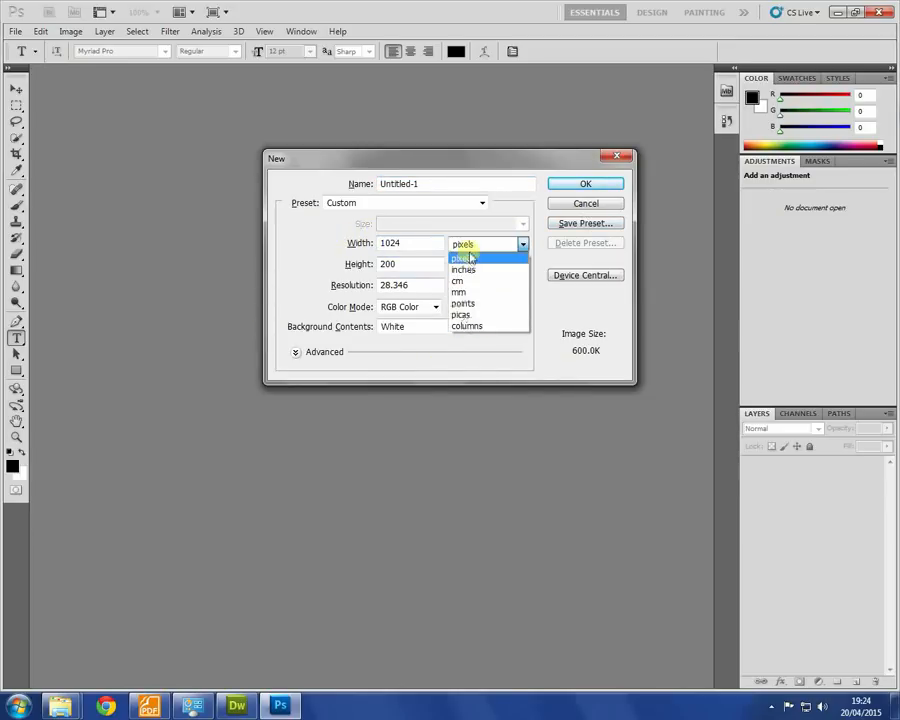
pyautogui.click(464, 252)
pyautogui.doubleClick(425, 247)
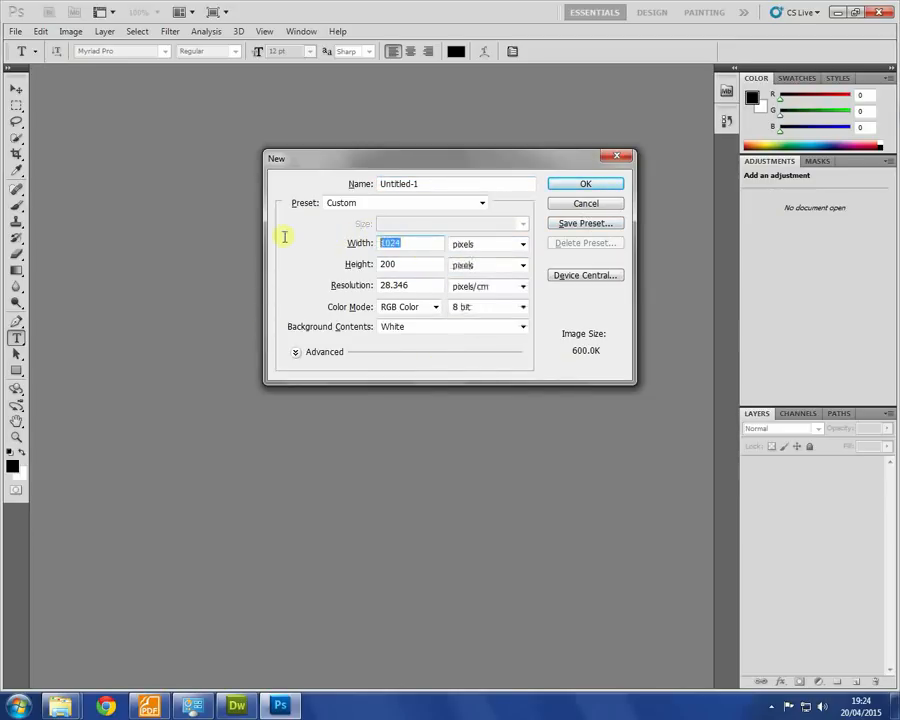
pyautogui.doubleClick(384, 263)
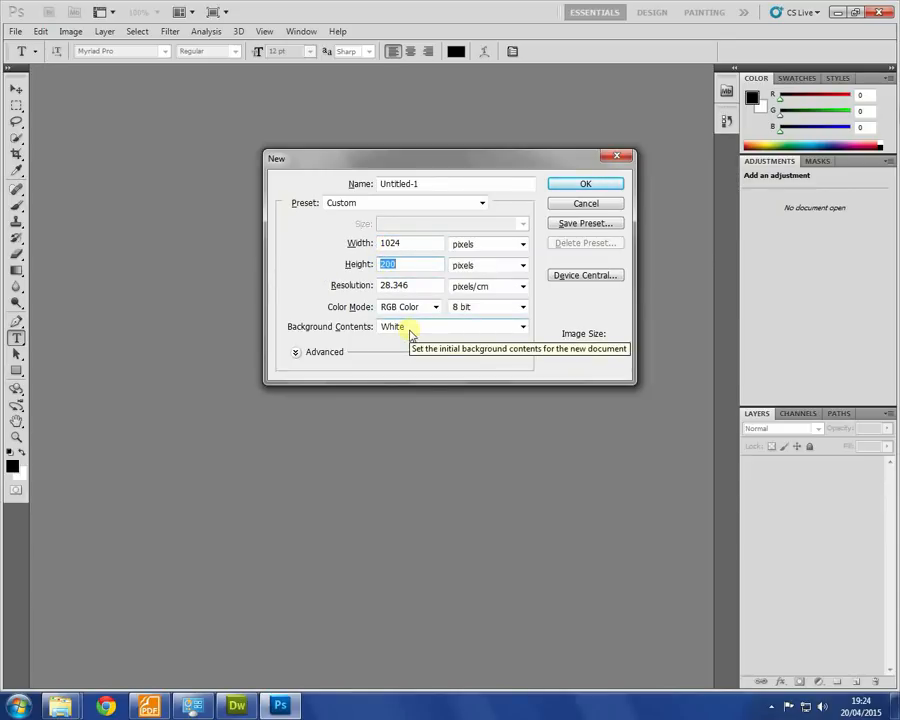
pyautogui.click(587, 184)
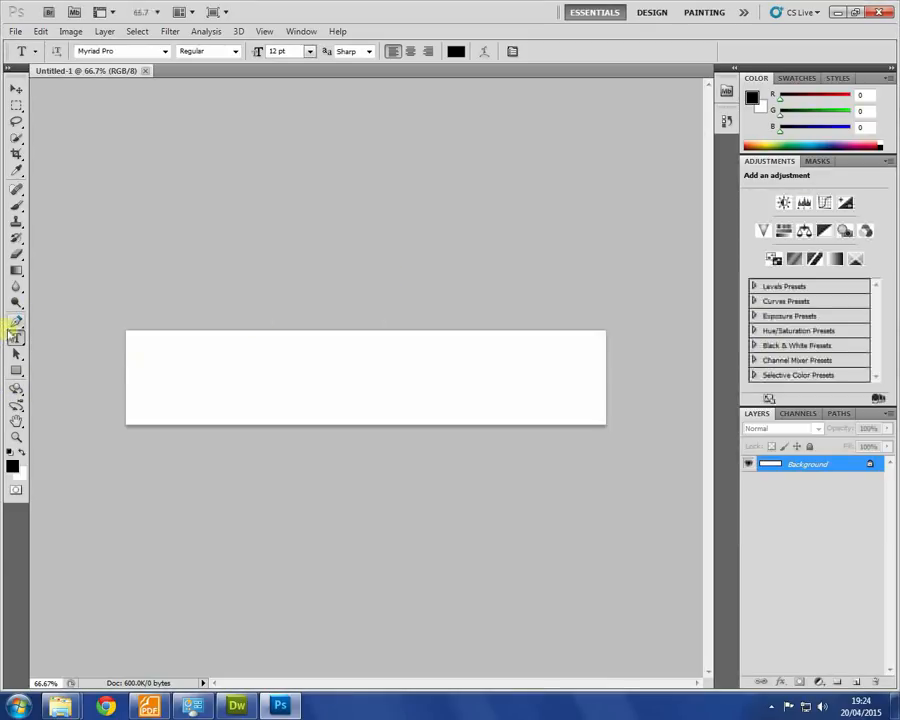
# - Add the title text "4Toonz Radio" to the banner canvas at 72 pt
pyautogui.click(275, 382)
pyautogui.write('H')
pyautogui.hotkey('ctrl', 'a')
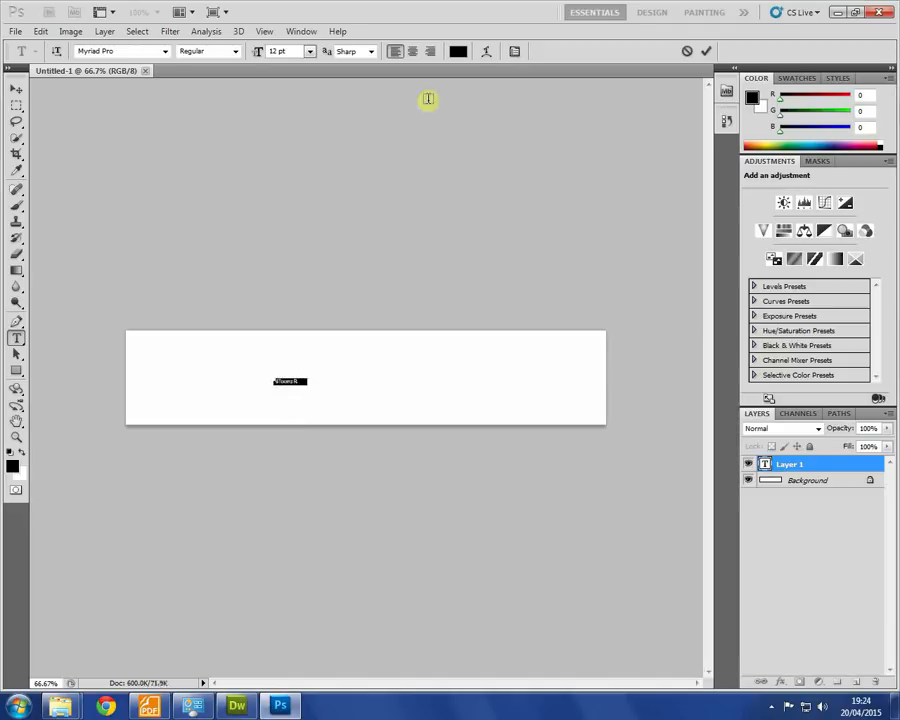
pyautogui.click(309, 54)
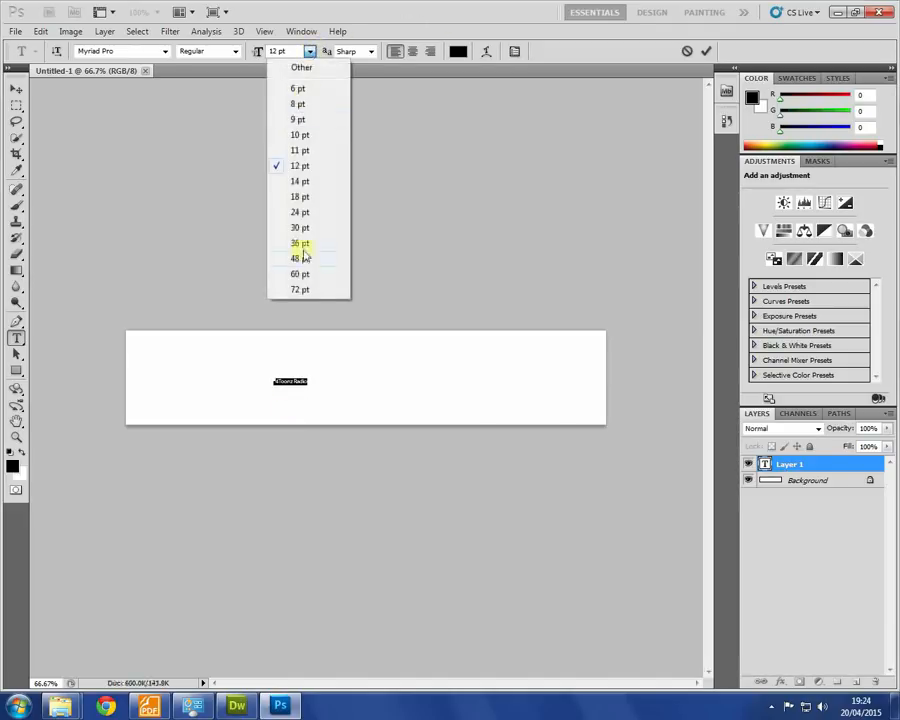
pyautogui.click(319, 292)
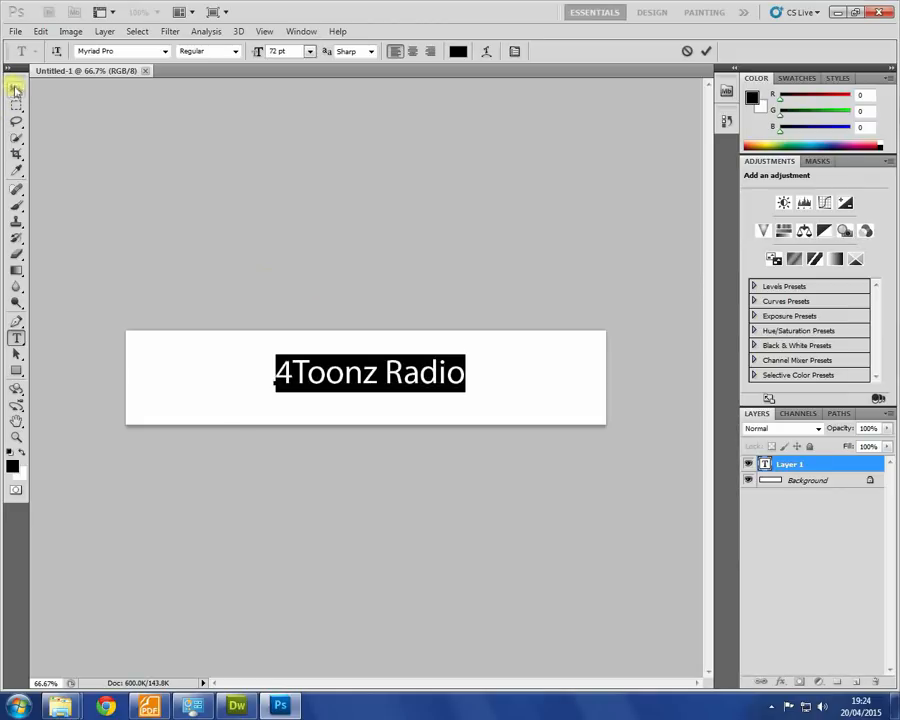
# - Enlarge the banner title text, trying 150 pt and settling on 140 pt
pyautogui.moveTo(292, 56); pyautogui.dragTo(178, 33)
pyautogui.write('150')
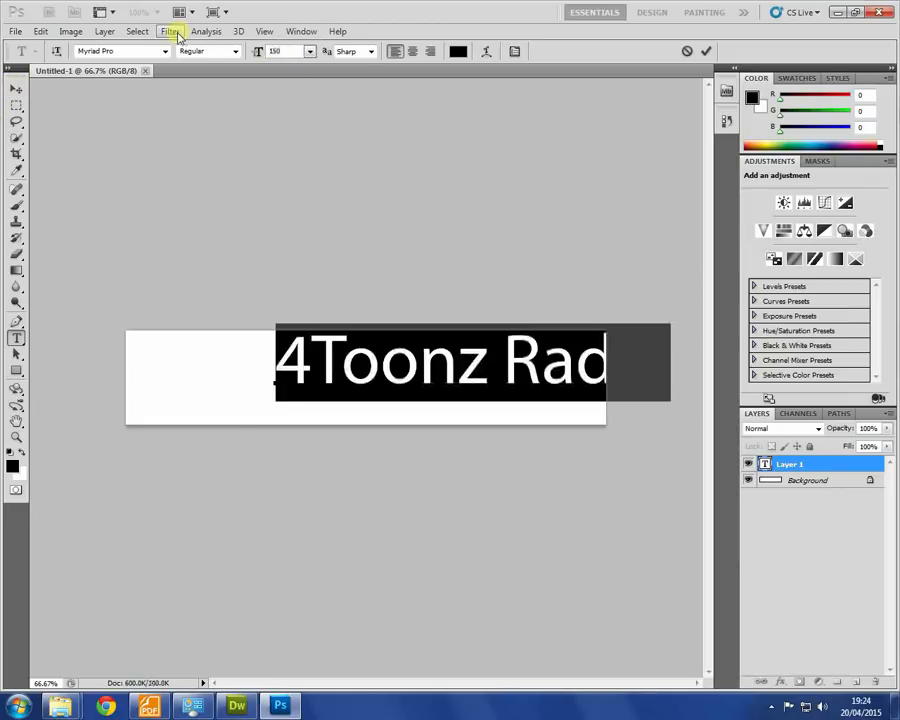
pyautogui.press('BackSpace')
pyautogui.press('BackSpace')
pyautogui.write('40')
# - Recheck the brief's banner wording about the title and station logo, and return to Photoshop
pyautogui.hotkey('alt', 'Tab')
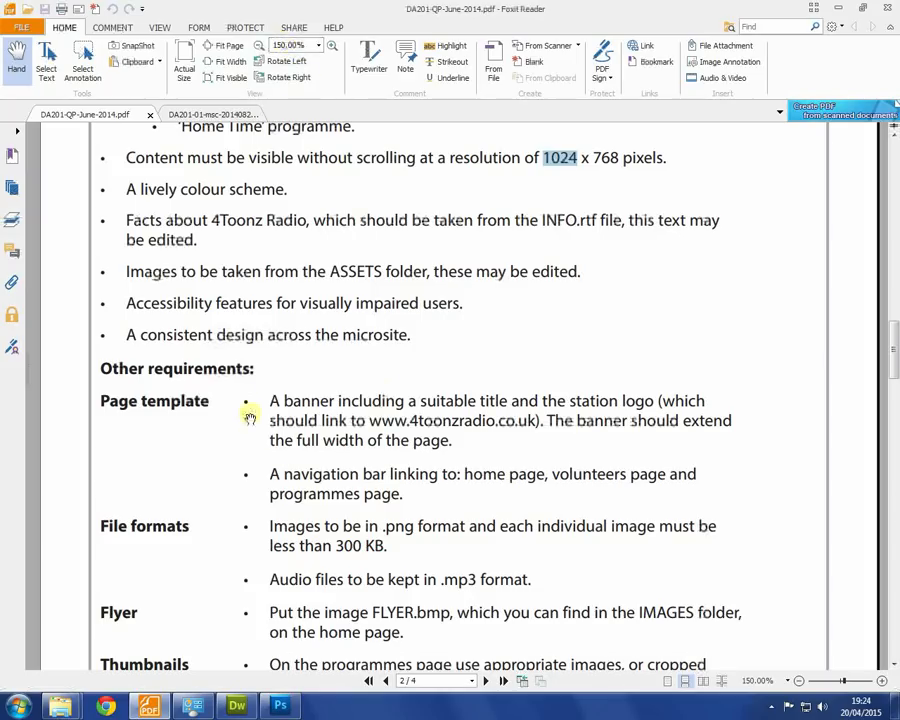
pyautogui.moveTo(514, 400); pyautogui.dragTo(653, 402)
pyautogui.hotkey('alt', 'Tab')
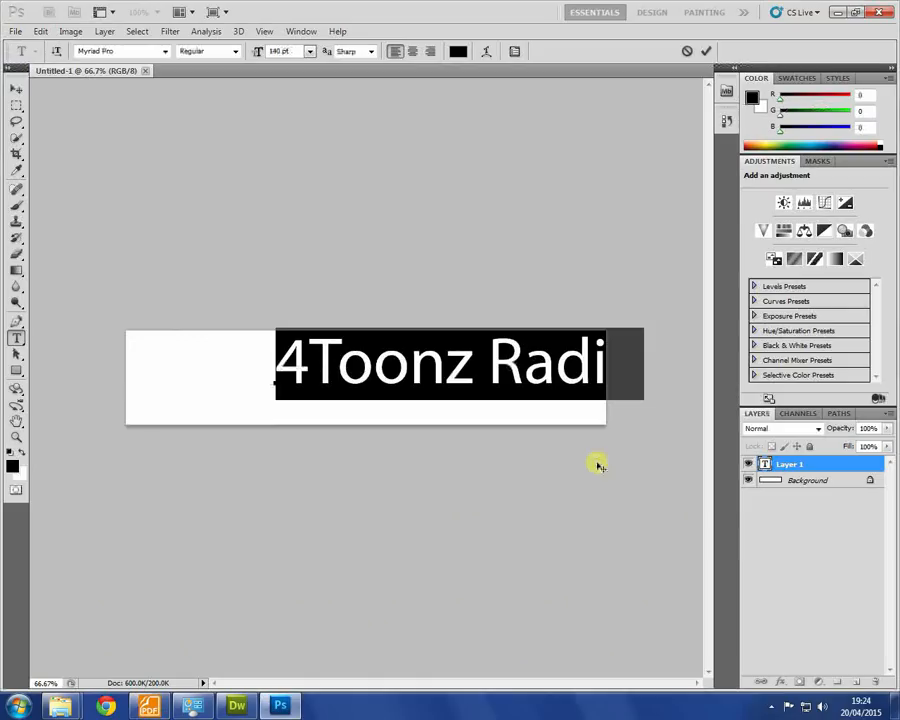
# - Move the banner title fully inside the canvas and set its text size to 120 pt
pyautogui.click(17, 89)
pyautogui.moveTo(486, 394); pyautogui.dragTo(454, 401)
pyautogui.click(16, 338)
pyautogui.click(352, 378)
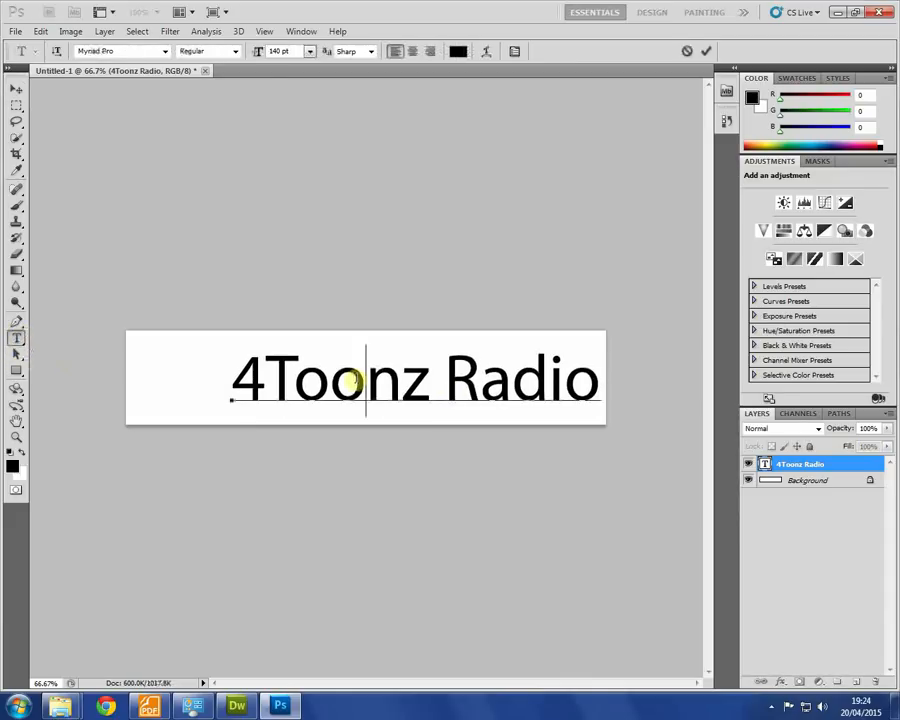
pyautogui.hotkey('ctrl', 'a')
pyautogui.click(310, 52)
pyautogui.click(303, 66)
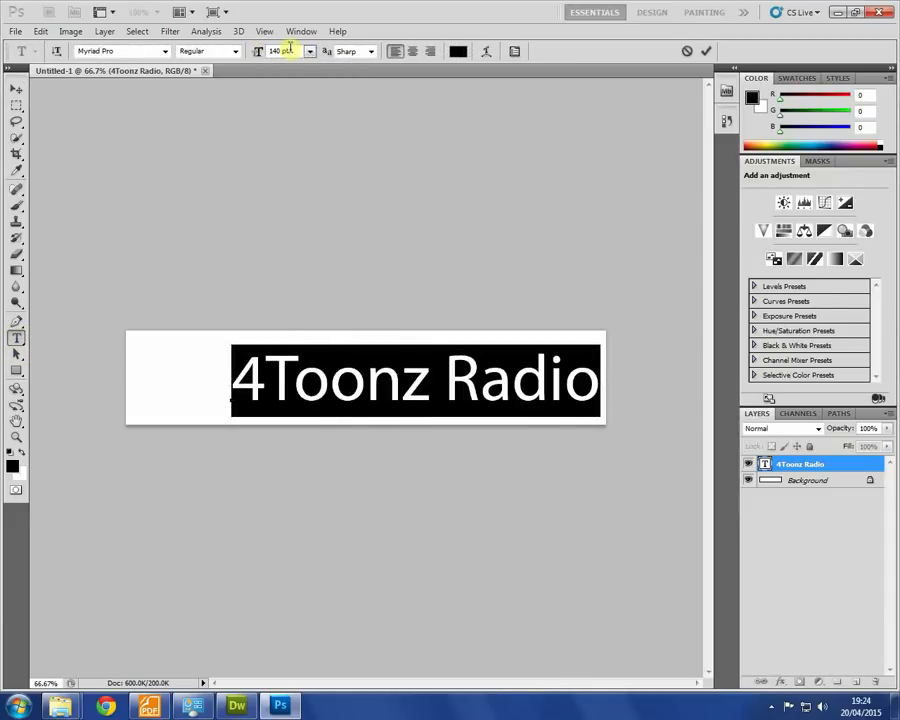
pyautogui.click(283, 50)
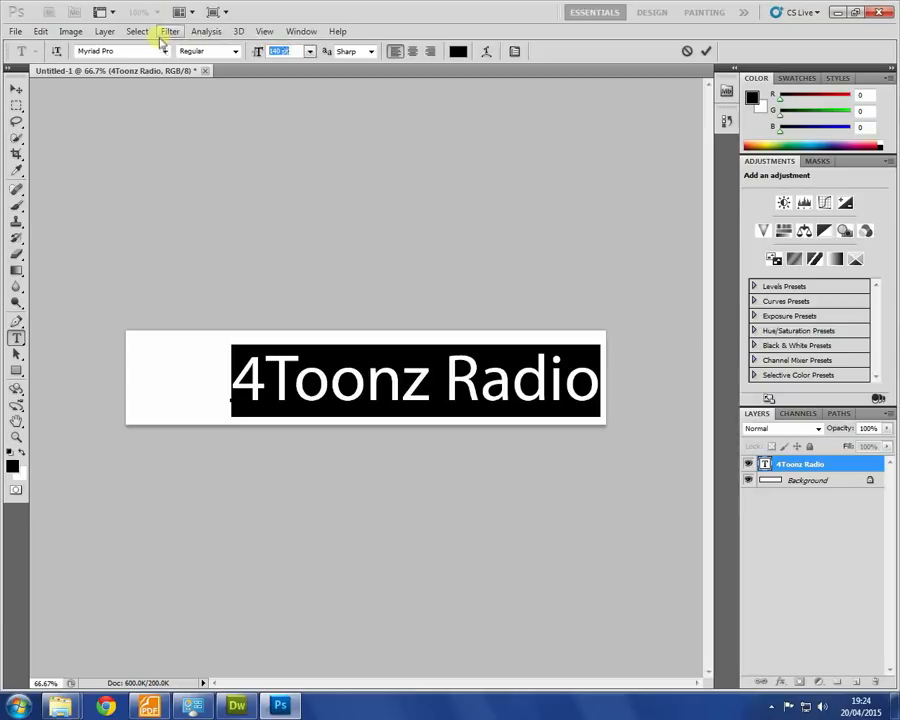
pyautogui.write('120')
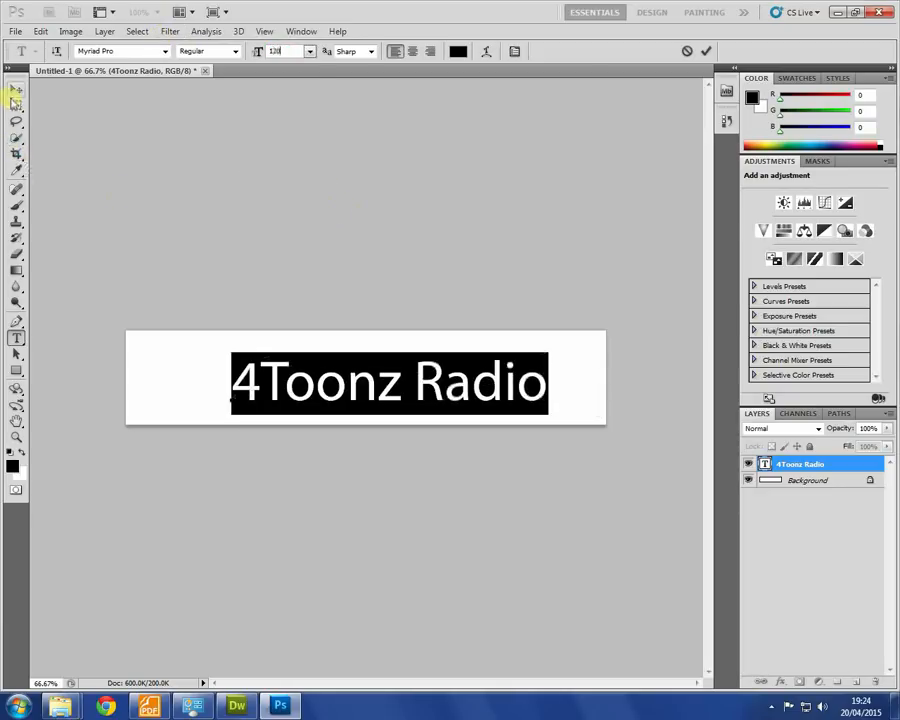
# - Shift the banner title towards the canvas's right side and set its font to Showcard Gothic
pyautogui.click(15, 91)
pyautogui.moveTo(458, 395); pyautogui.dragTo(484, 390)
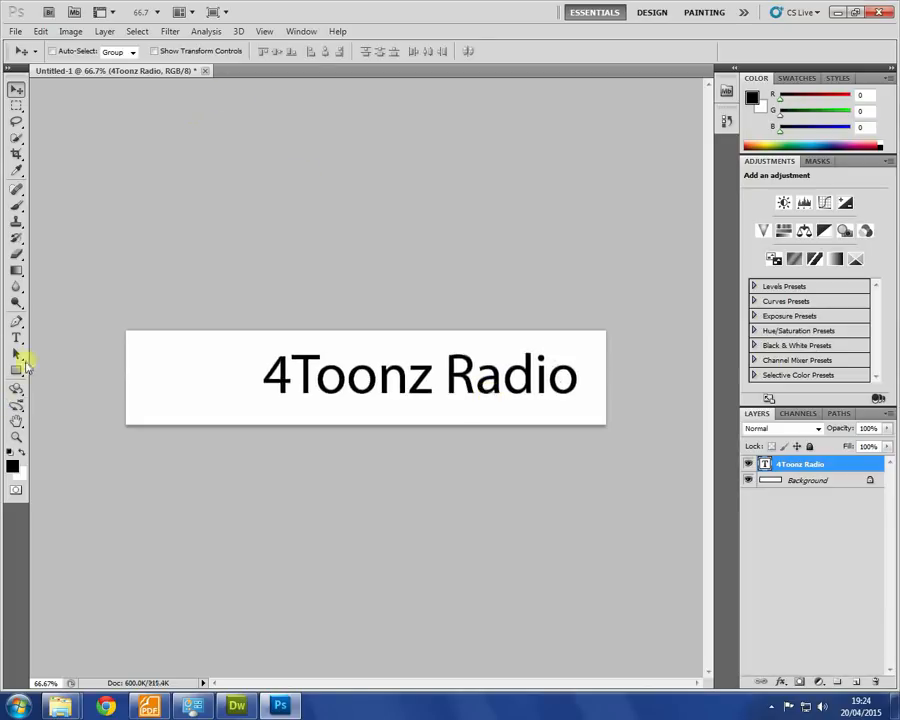
pyautogui.click(16, 338)
pyautogui.click(400, 380)
pyautogui.hotkey('ctrl', 'a')
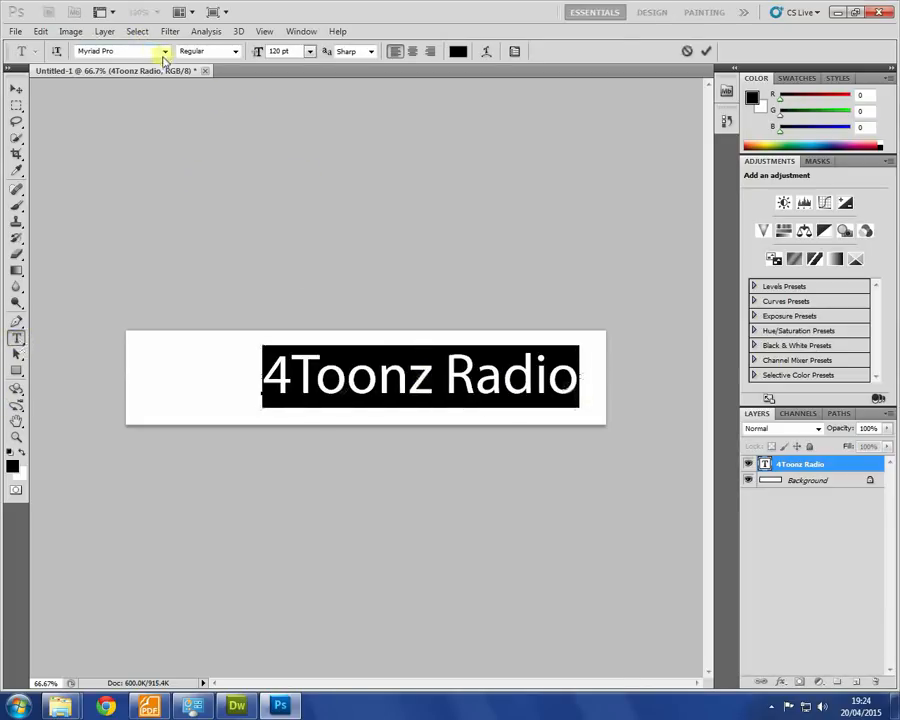
pyautogui.click(165, 51)
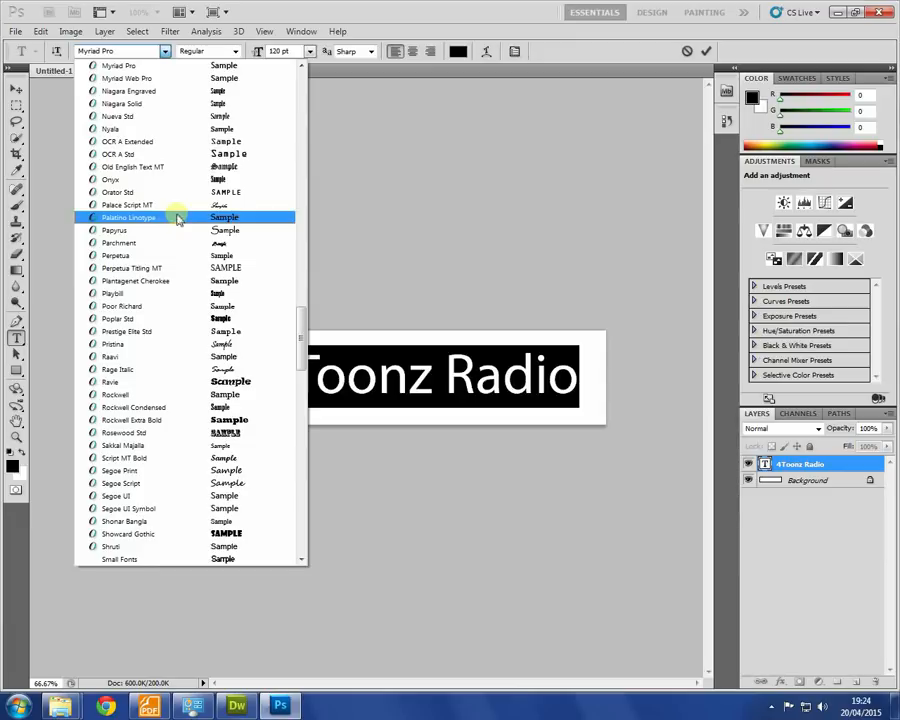
pyautogui.scroll(-6, 177, 218)
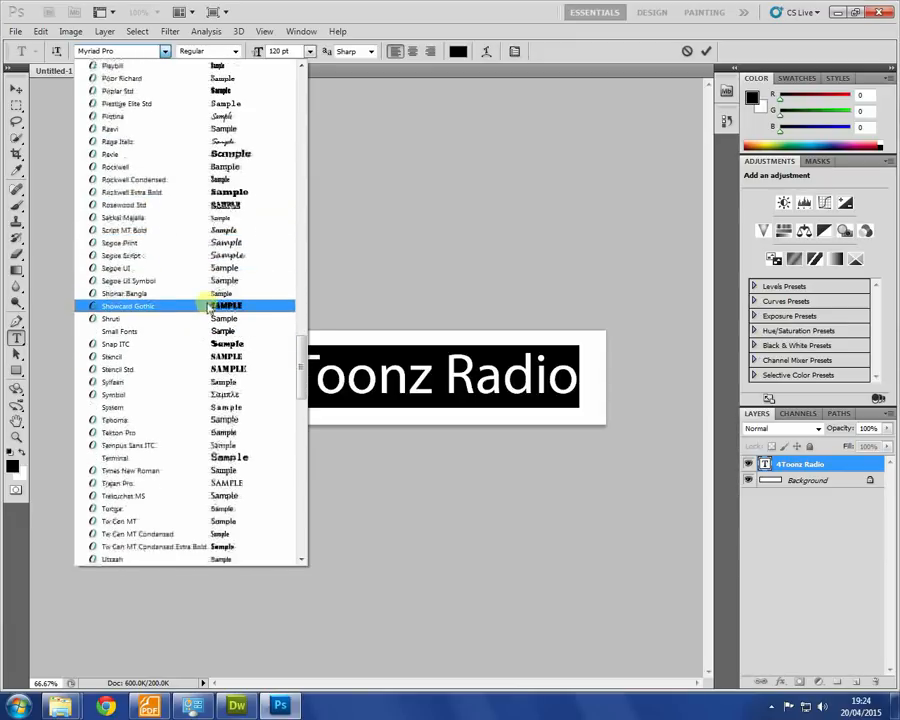
pyautogui.click(208, 306)
# - Change the banner title to Eras Bold ITC at 100 pt and nudge it into place inside the canvas
pyautogui.click(163, 51)
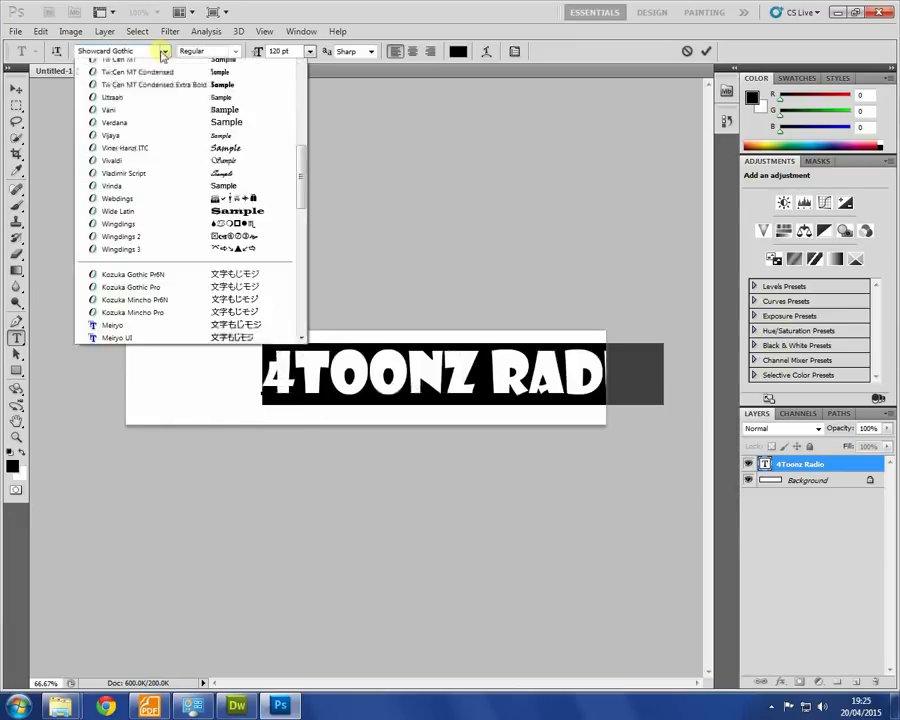
pyautogui.scroll(-6, 176, 289)
pyautogui.moveTo(300, 445); pyautogui.dragTo(278, 184)
pyautogui.click(226, 316)
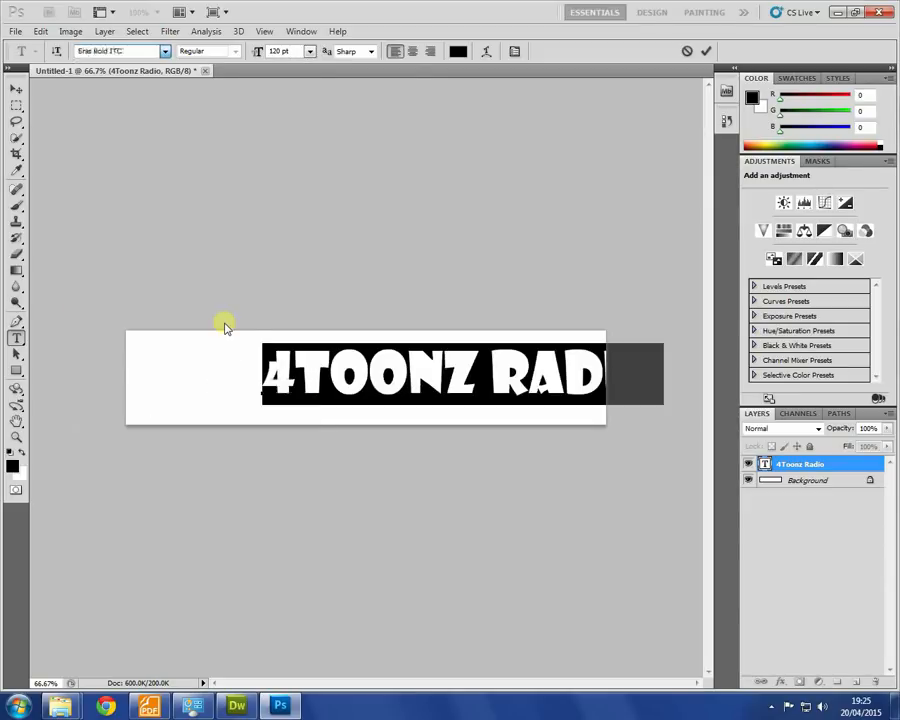
pyautogui.click(268, 51)
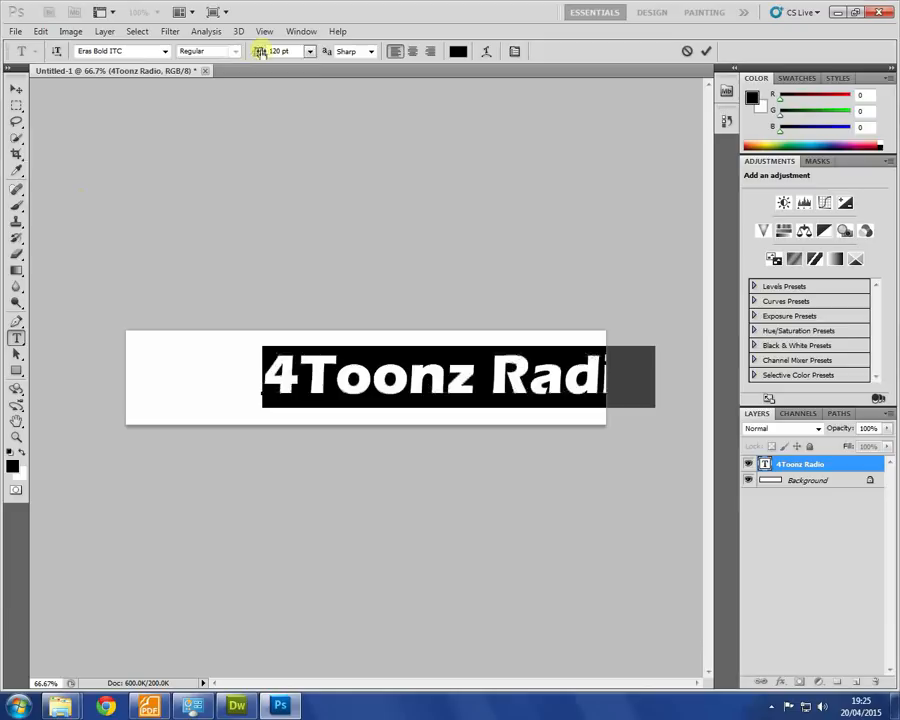
pyautogui.write('100')
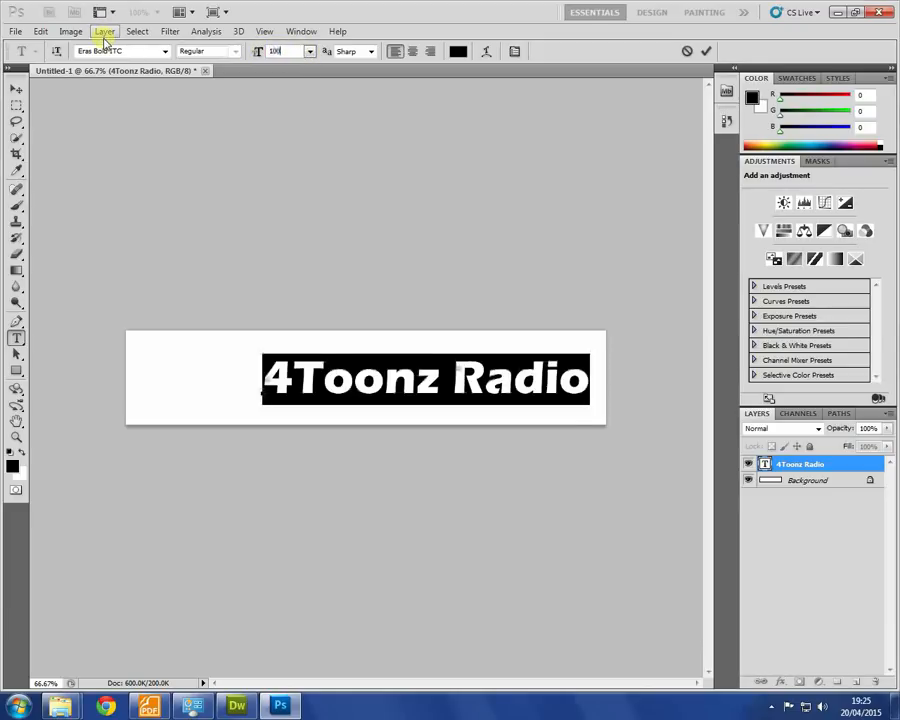
pyautogui.click(16, 90)
pyautogui.moveTo(412, 367)
pyautogui.mouseDown()
pyautogui.moveTo(404, 365)
pyautogui.moveTo(418, 366)
pyautogui.mouseUp()
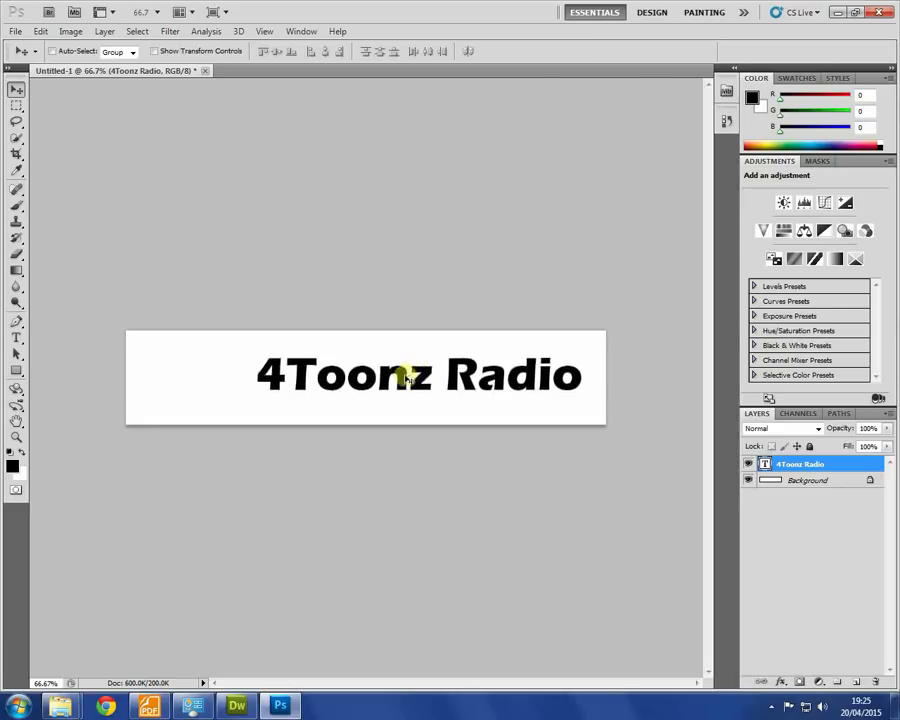
# - Fill the Background layer with light blue #7eeeff using the Paint Bucket tool
pyautogui.click(820, 482)
pyautogui.click(17, 272)
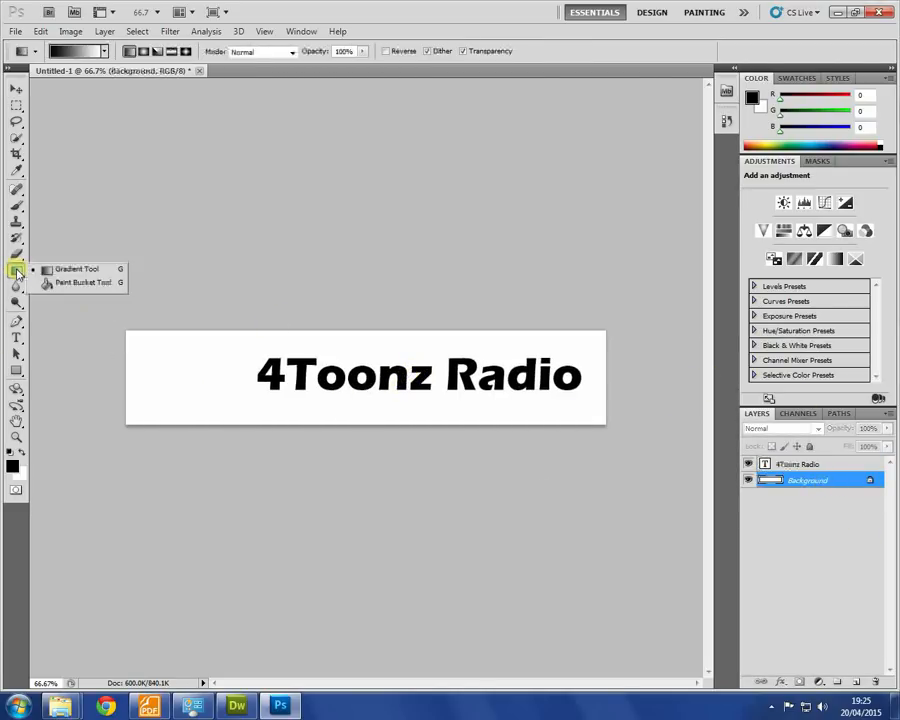
pyautogui.click(64, 285)
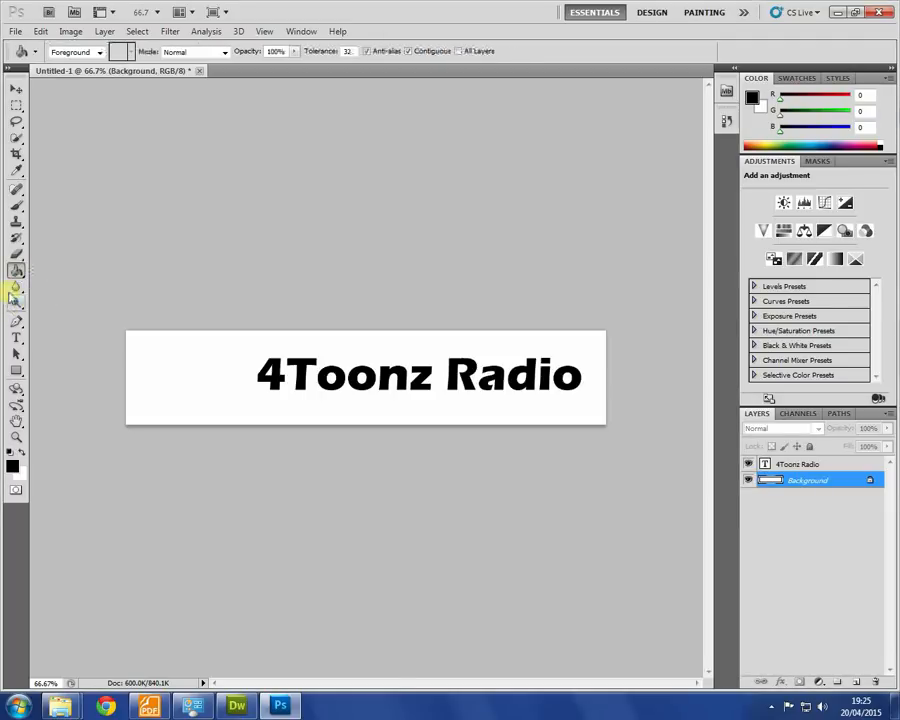
pyautogui.click(13, 466)
pyautogui.moveTo(464, 255); pyautogui.dragTo(464, 268)
pyautogui.click(404, 211)
pyautogui.moveTo(404, 211); pyautogui.dragTo(360, 166)
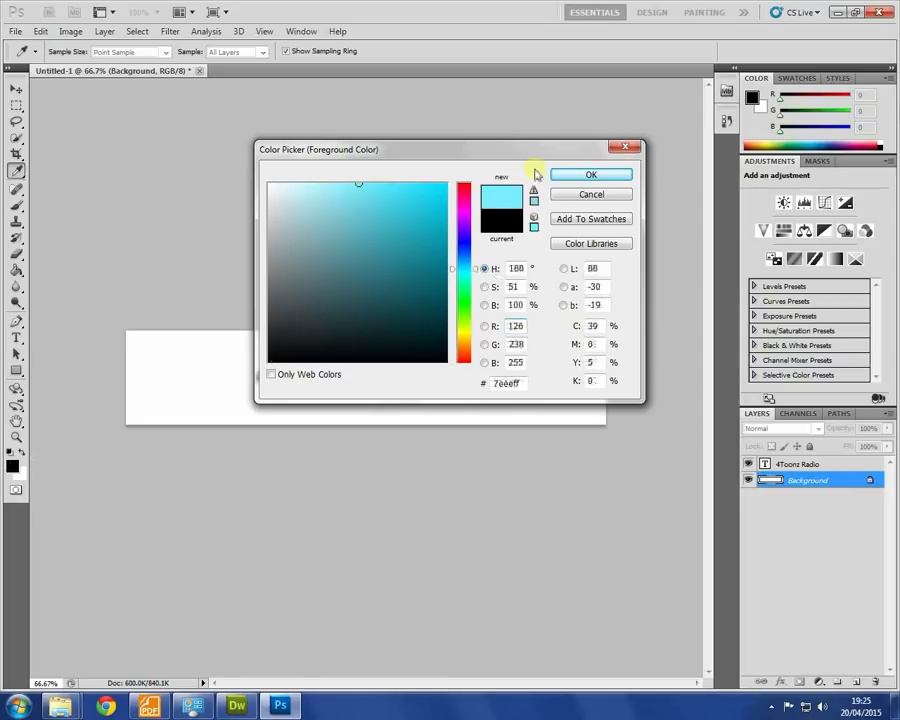
pyautogui.click(558, 170)
pyautogui.click(158, 375)
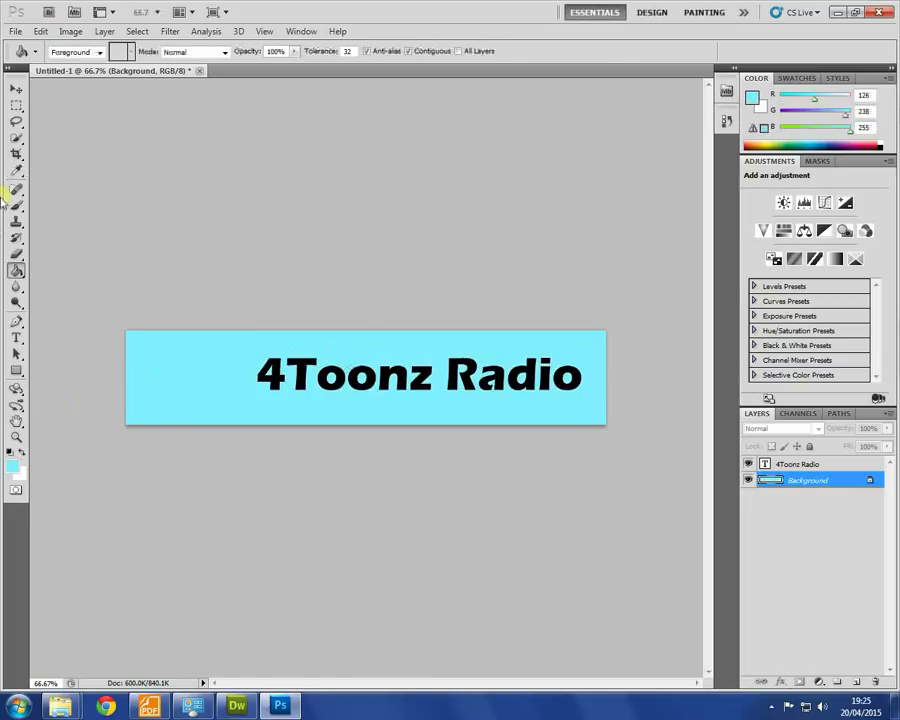
# - Add a Stroke layer style to the title text in pale cyan #e2feff and adjust its size
pyautogui.click(18, 89)
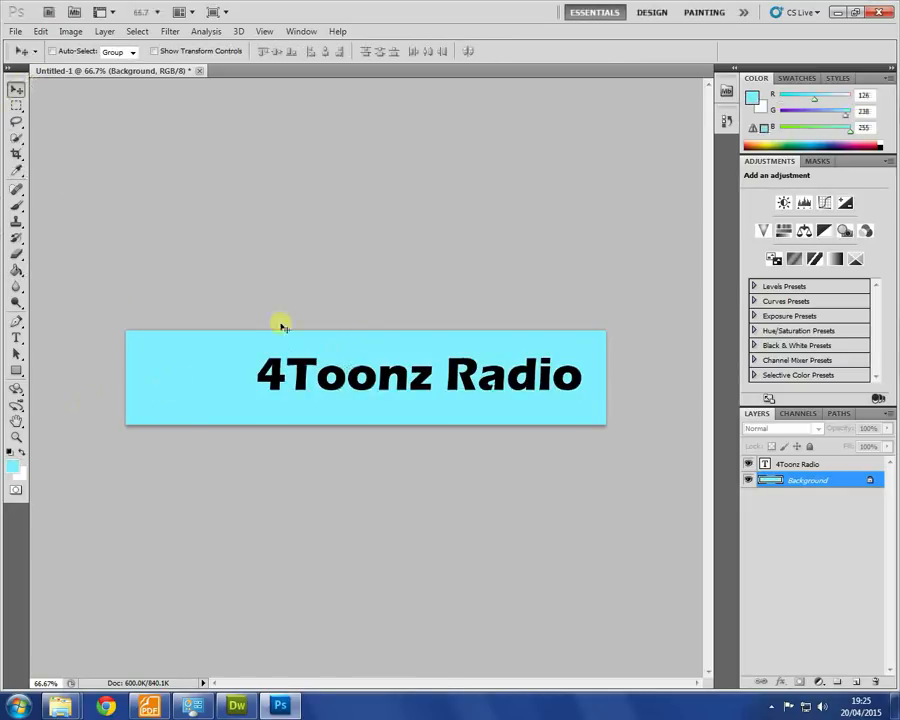
pyautogui.click(800, 463)
pyautogui.rightClick(800, 463)
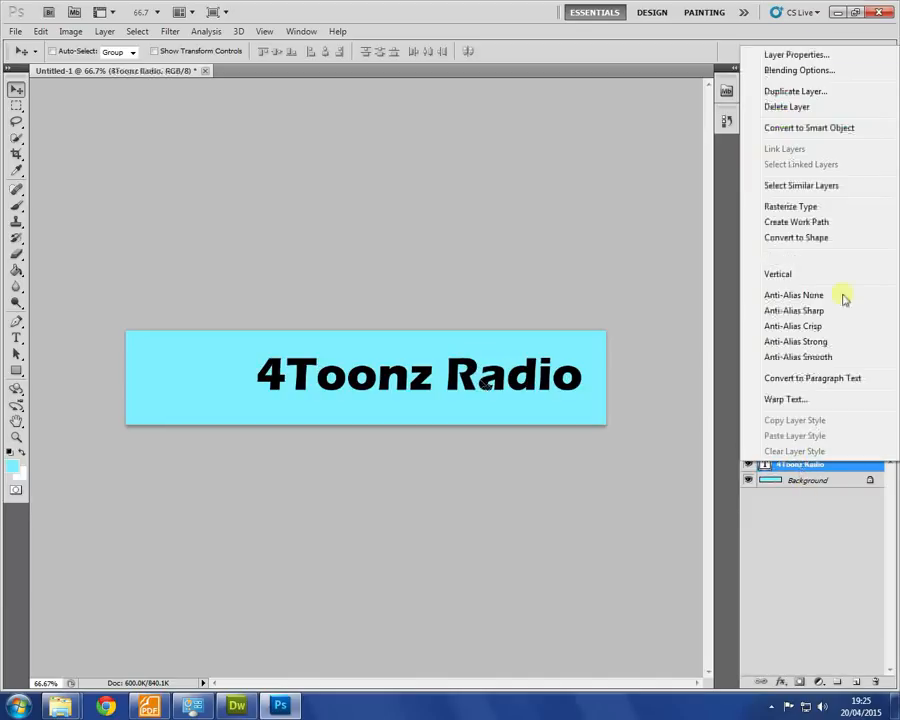
pyautogui.click(799, 70)
pyautogui.moveTo(336, 131); pyautogui.dragTo(686, 37)
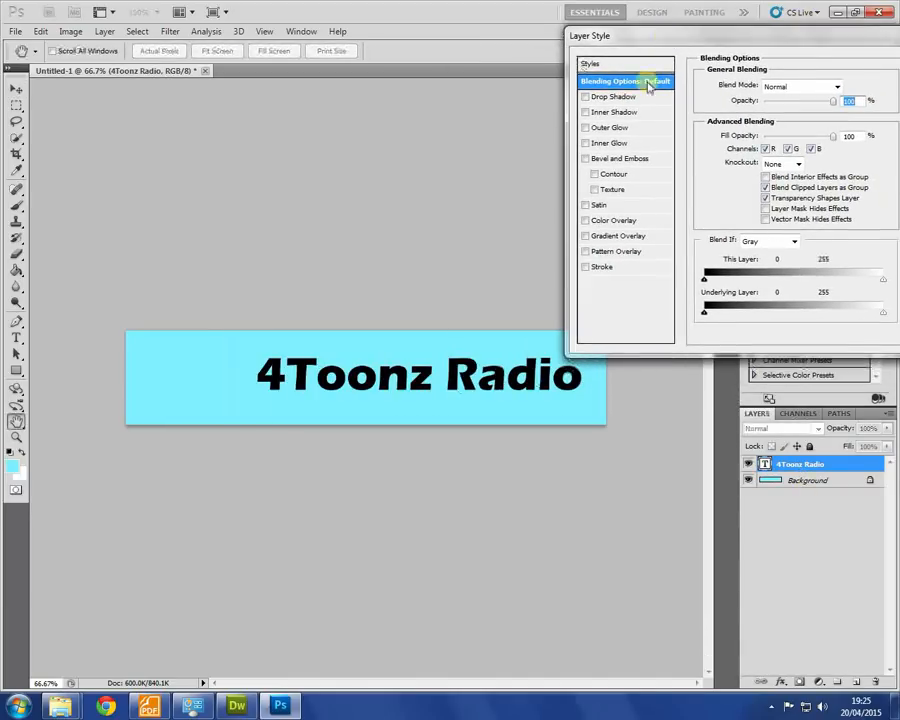
pyautogui.click(602, 267)
pyautogui.click(736, 176)
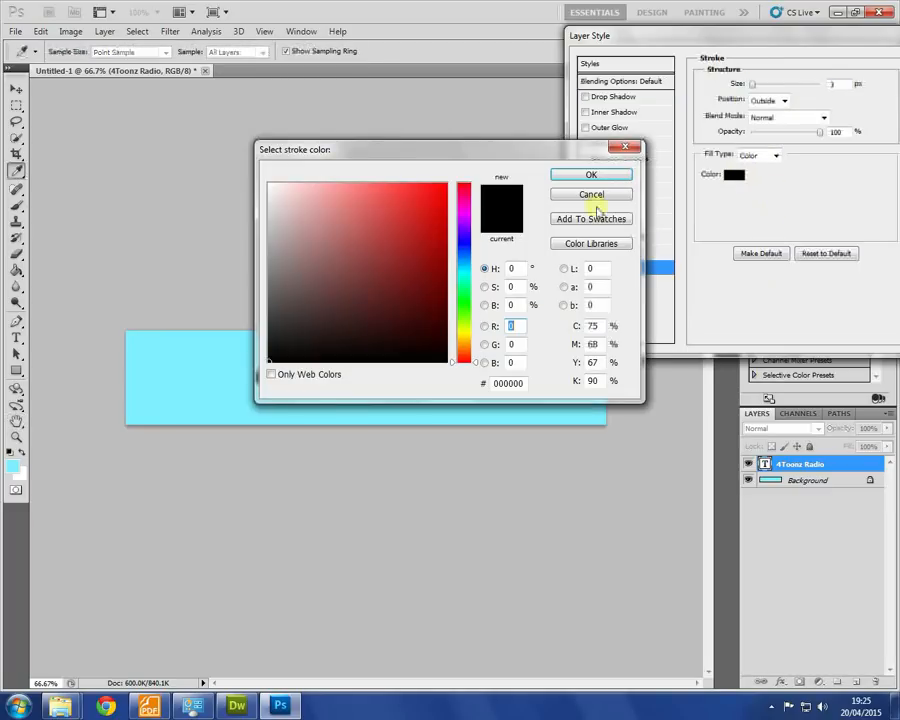
pyautogui.click(464, 272)
pyautogui.click(424, 231)
pyautogui.moveTo(424, 231)
pyautogui.mouseDown()
pyautogui.moveTo(301, 178)
pyautogui.moveTo(287, 182)
pyautogui.mouseUp()
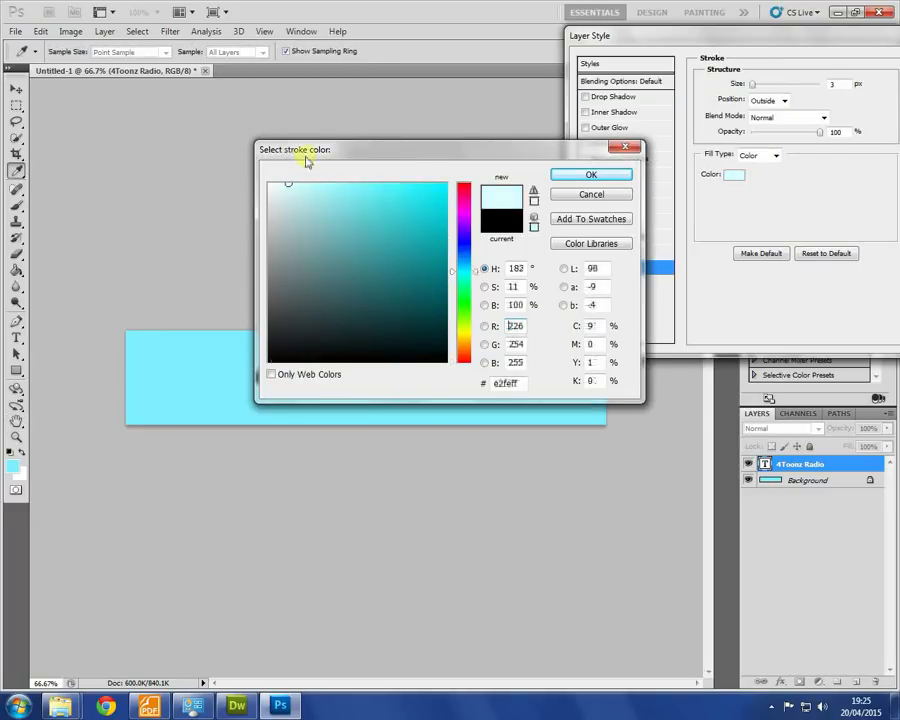
pyautogui.click(617, 175)
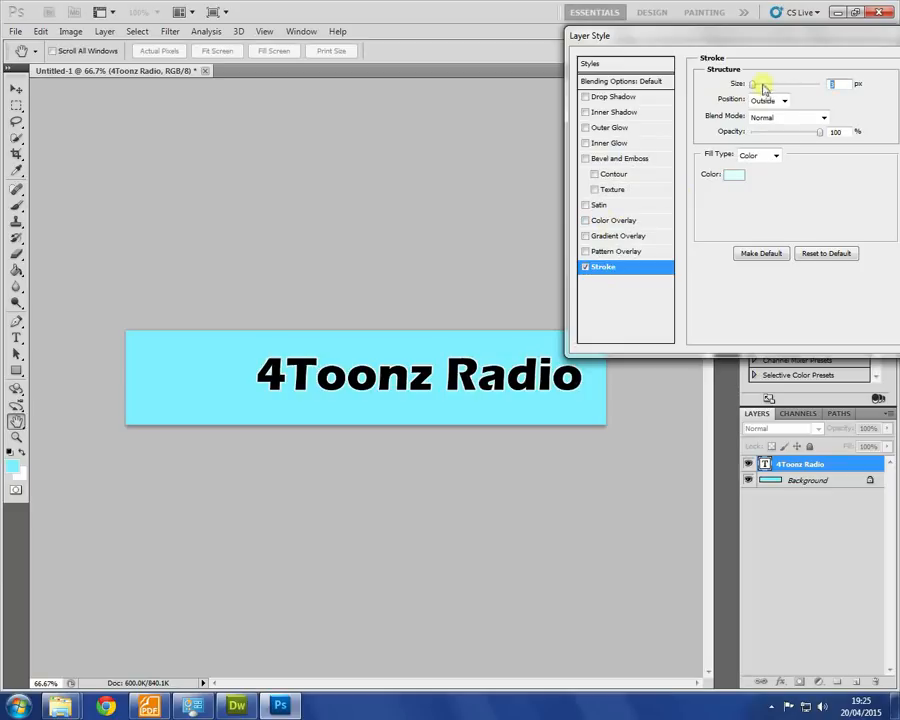
pyautogui.moveTo(760, 90); pyautogui.dragTo(755, 88)
# - Add a blue Outer Glow to the title text with Vivid Light blending, adjust its spread and size, and apply the layer style
pyautogui.click(628, 127)
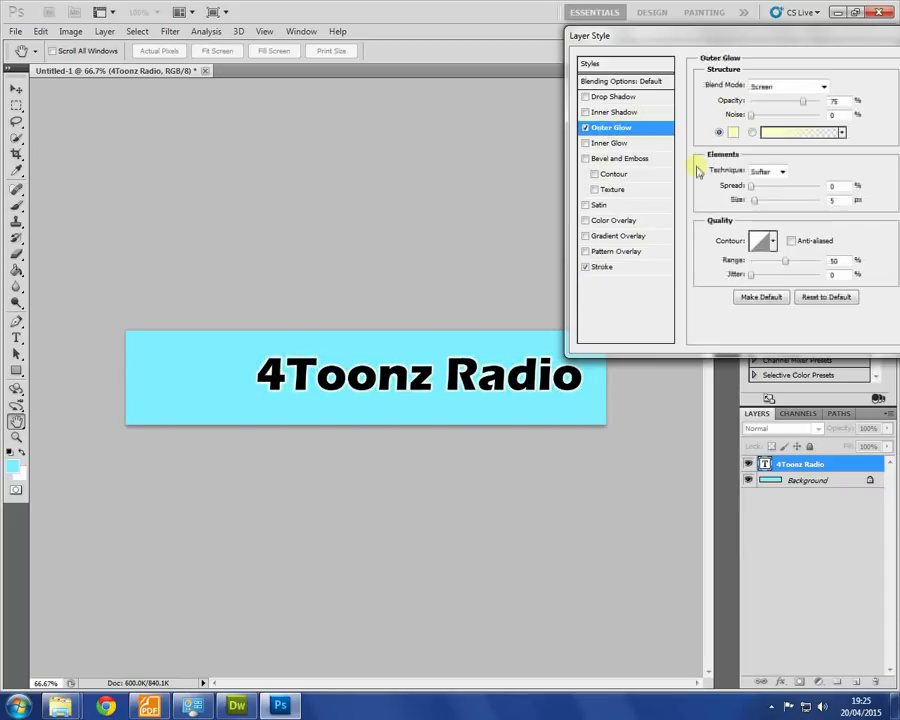
pyautogui.click(732, 132)
pyautogui.moveTo(463, 287); pyautogui.dragTo(455, 238)
pyautogui.click(447, 183)
pyautogui.click(592, 175)
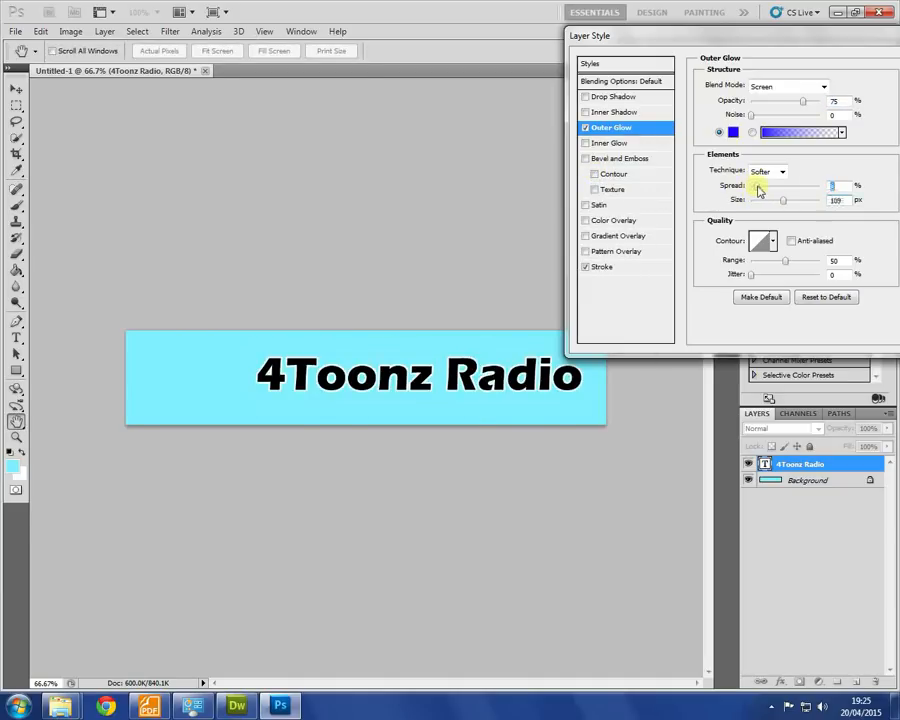
pyautogui.click(800, 87)
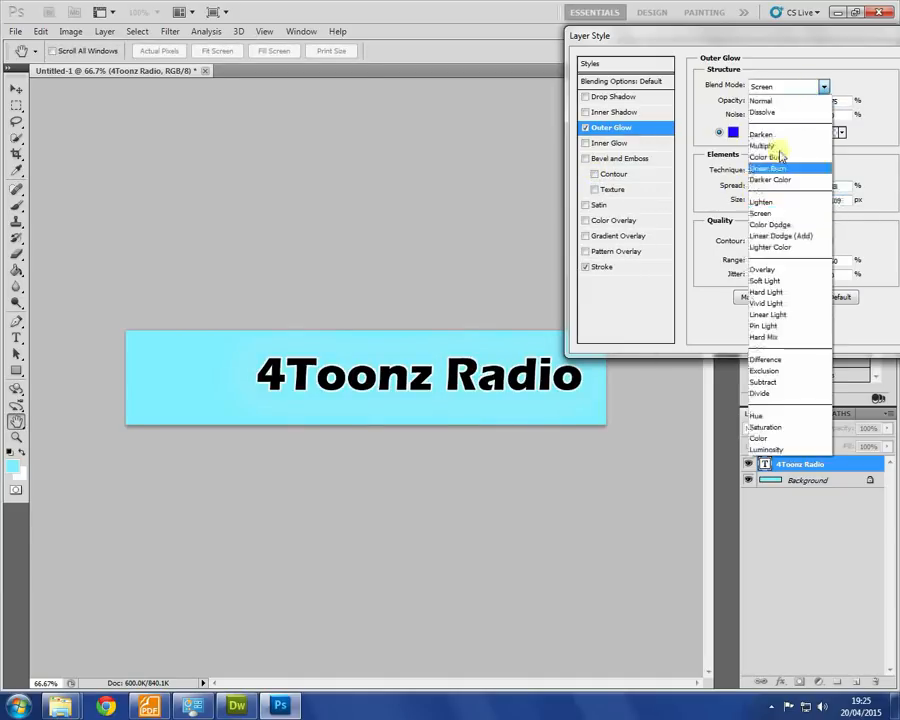
pyautogui.click(762, 304)
pyautogui.moveTo(779, 191)
pyautogui.mouseDown()
pyautogui.moveTo(760, 187)
pyautogui.moveTo(766, 204)
pyautogui.mouseUp()
pyautogui.moveTo(700, 36); pyautogui.dragTo(548, 65)
pyautogui.click(798, 92)
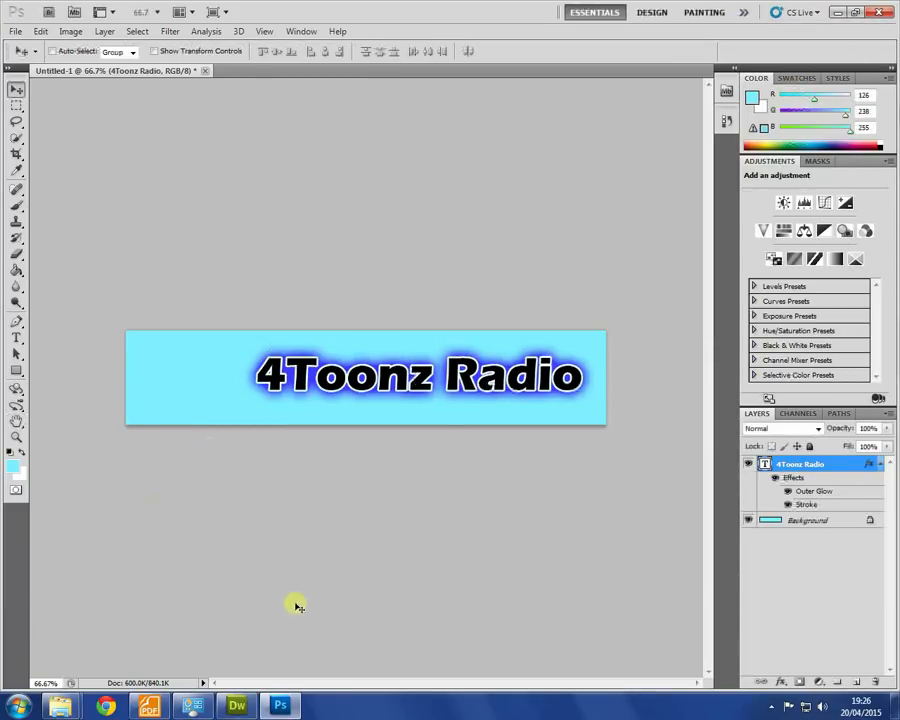
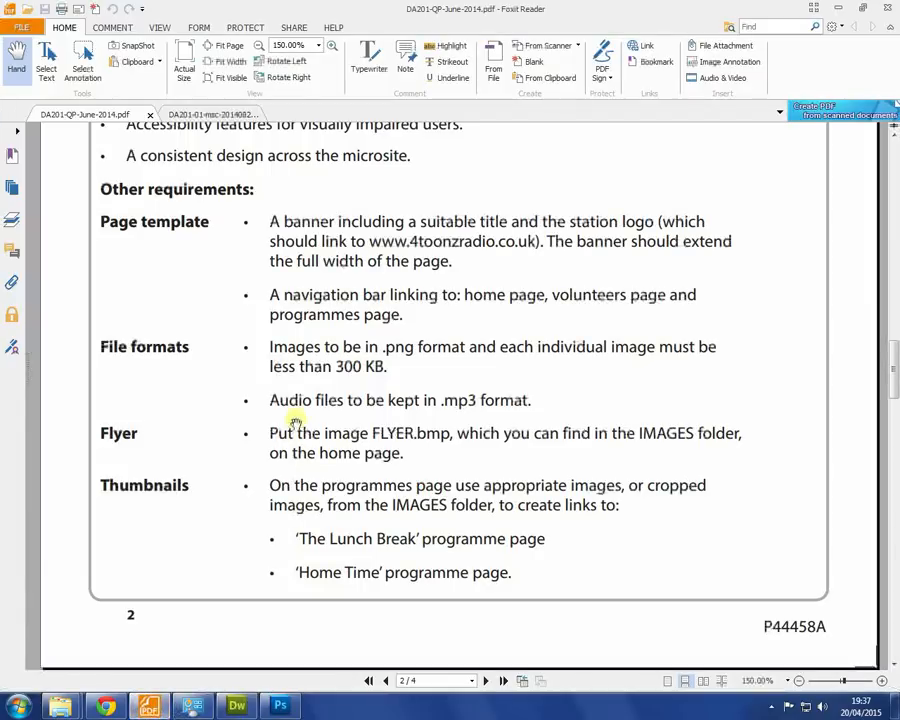
# - Review the brief's navigation bar and file format requirements, including the image format and size limit
pyautogui.moveTo(275, 294); pyautogui.dragTo(458, 346)
pyautogui.click(260, 366)
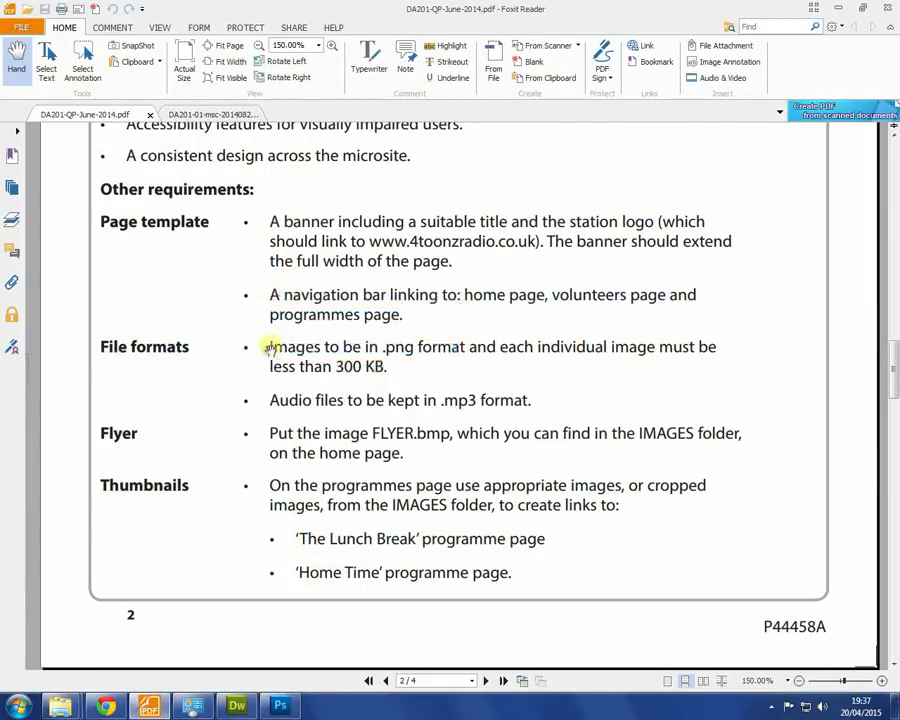
pyautogui.moveTo(269, 347); pyautogui.dragTo(397, 346)
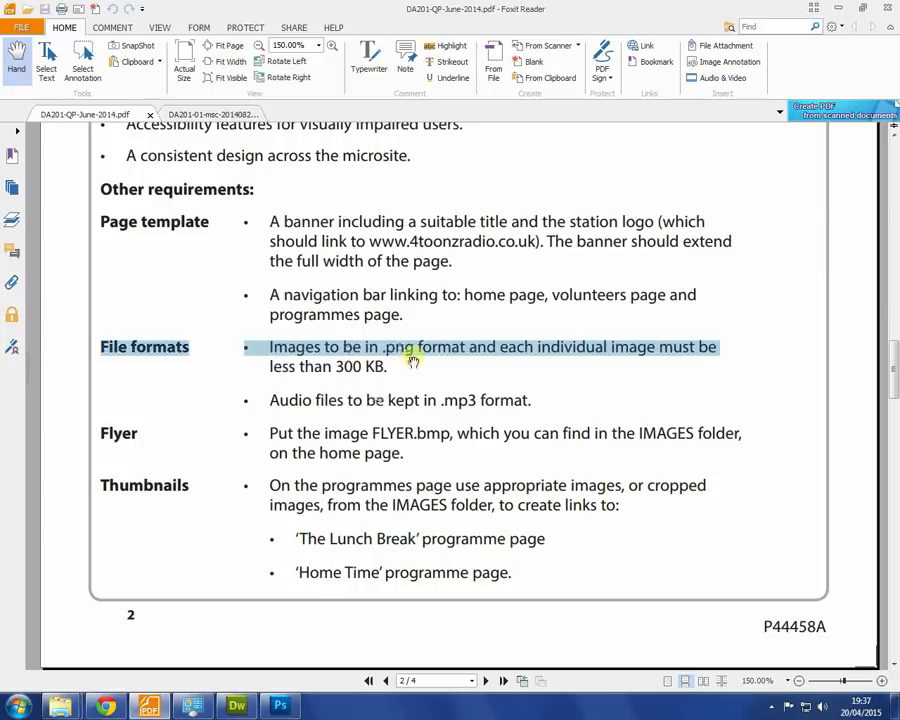
pyautogui.moveTo(548, 346); pyautogui.dragTo(612, 348)
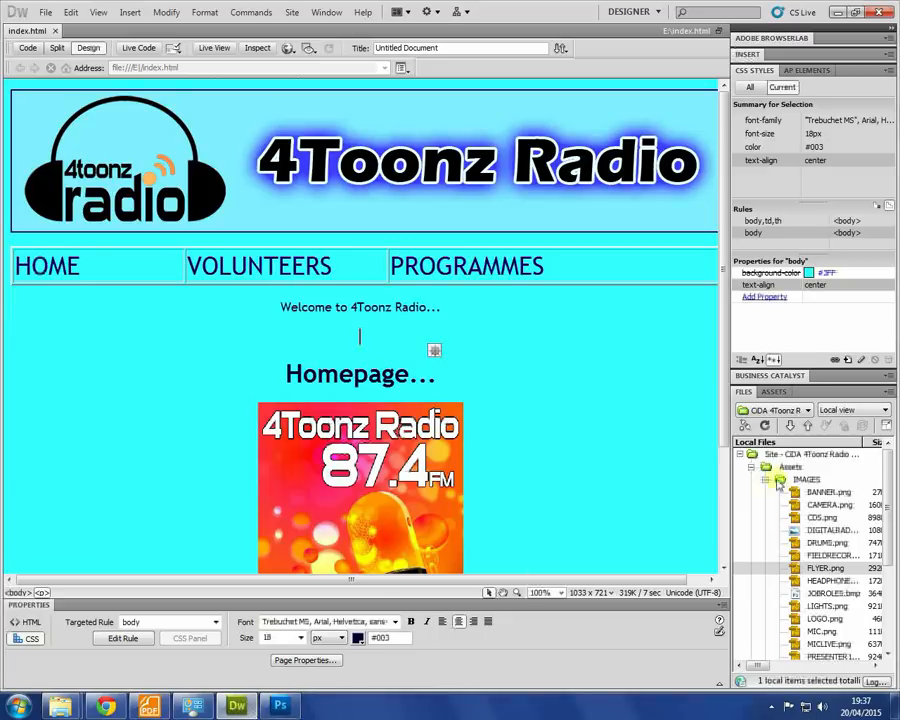
# - Switch to Dreamweaver and compare the file sizes of the BANNER, CAMERA, CDS and DRUMS images in the IMAGES folder
pyautogui.moveTo(761, 666); pyautogui.dragTo(776, 680)
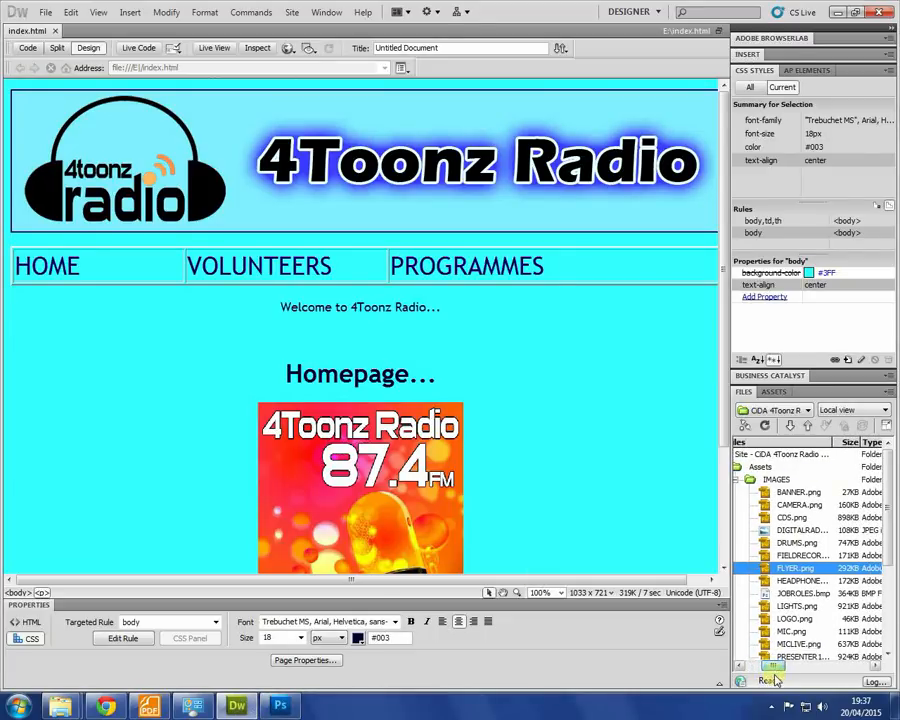
pyautogui.click(798, 492)
pyautogui.click(813, 507)
pyautogui.click(812, 514)
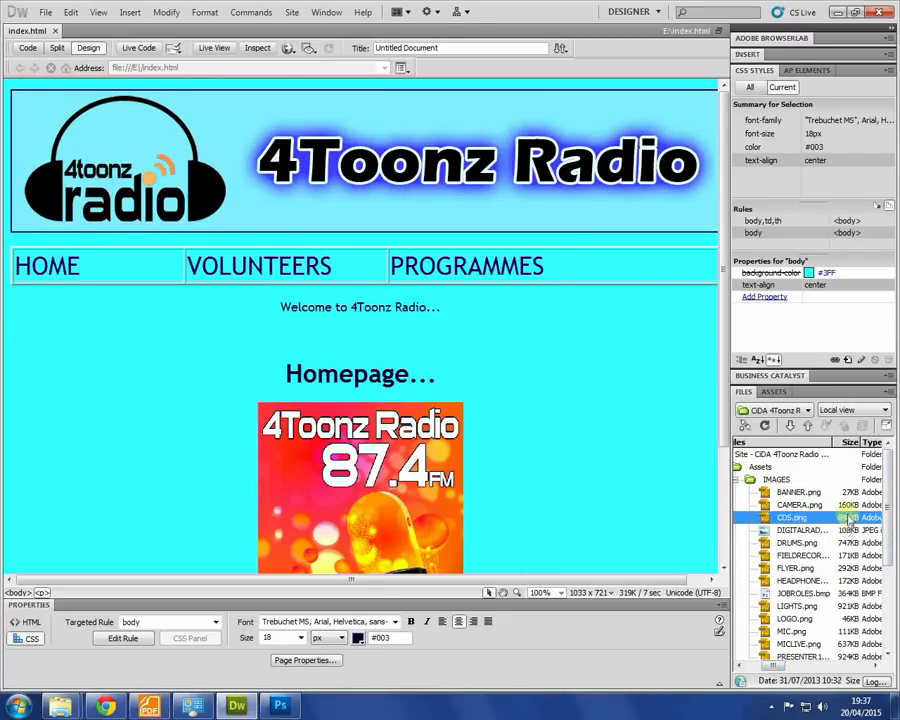
pyautogui.click(847, 503)
pyautogui.click(840, 493)
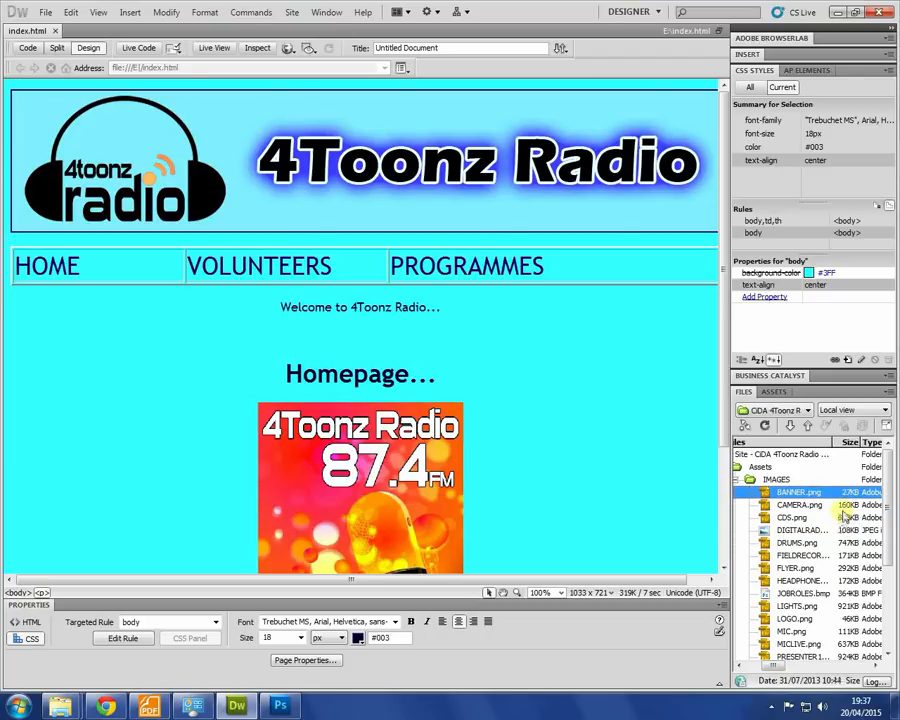
pyautogui.click(842, 505)
pyautogui.click(843, 517)
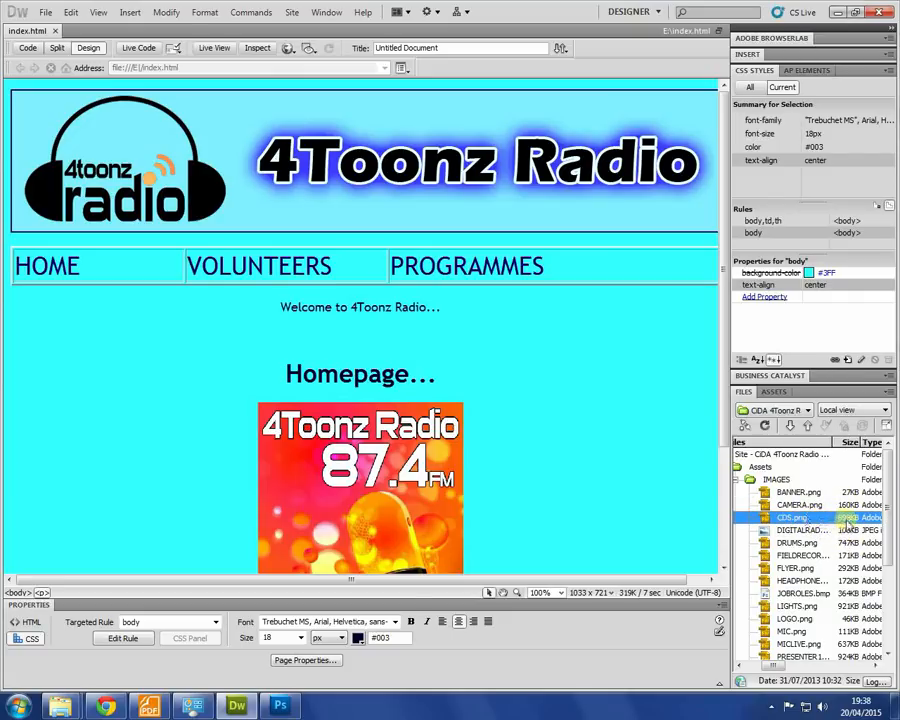
pyautogui.click(848, 542)
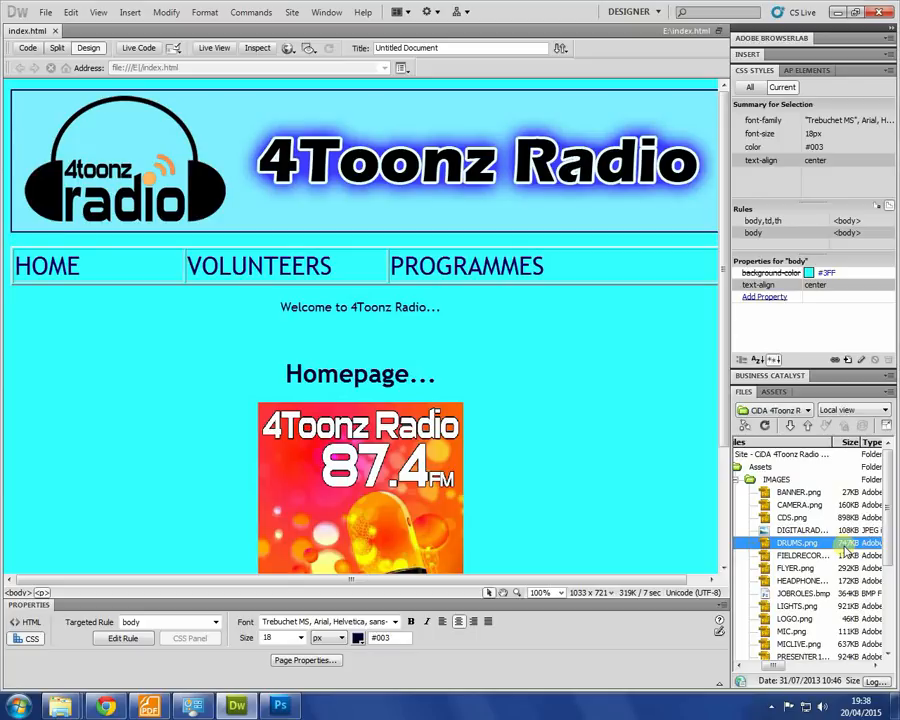
# - Return to the exam brief and read on through the thumbnails, schedule, audio stings and strapline requirements
pyautogui.hotkey('alt', 'Tab')
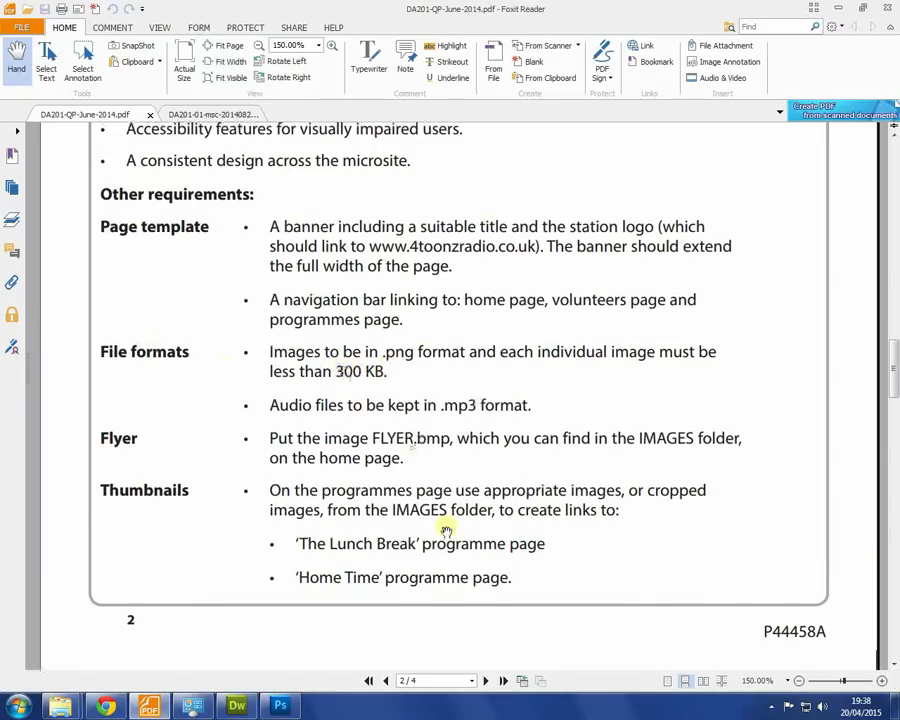
pyautogui.scroll(-3, 443, 450)
pyautogui.scroll(-3, 346, 303)
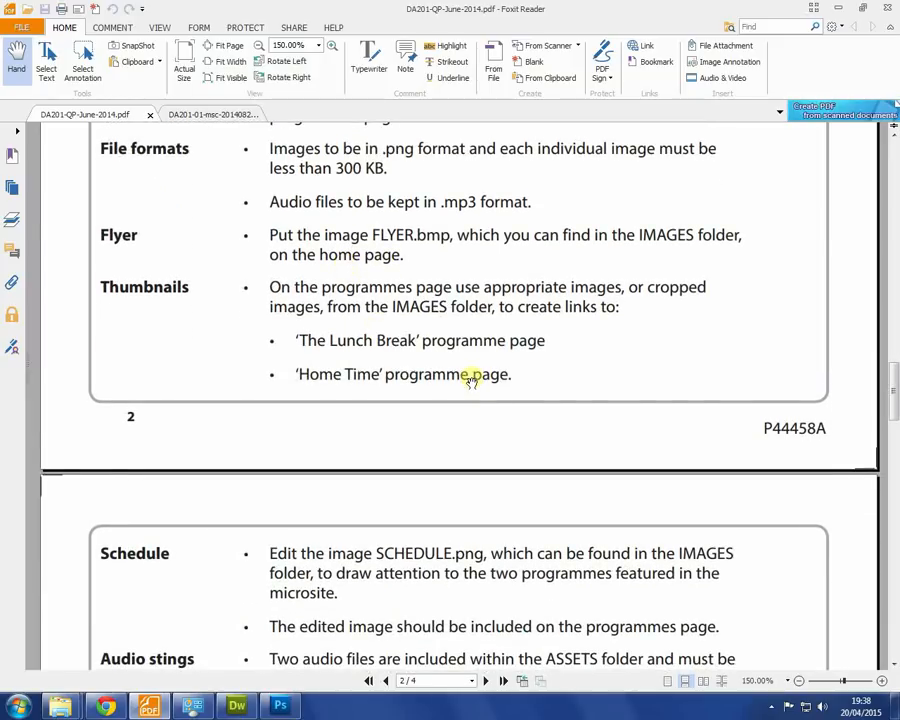
pyautogui.scroll(-3, 626, 562)
pyautogui.scroll(-1, 626, 562)
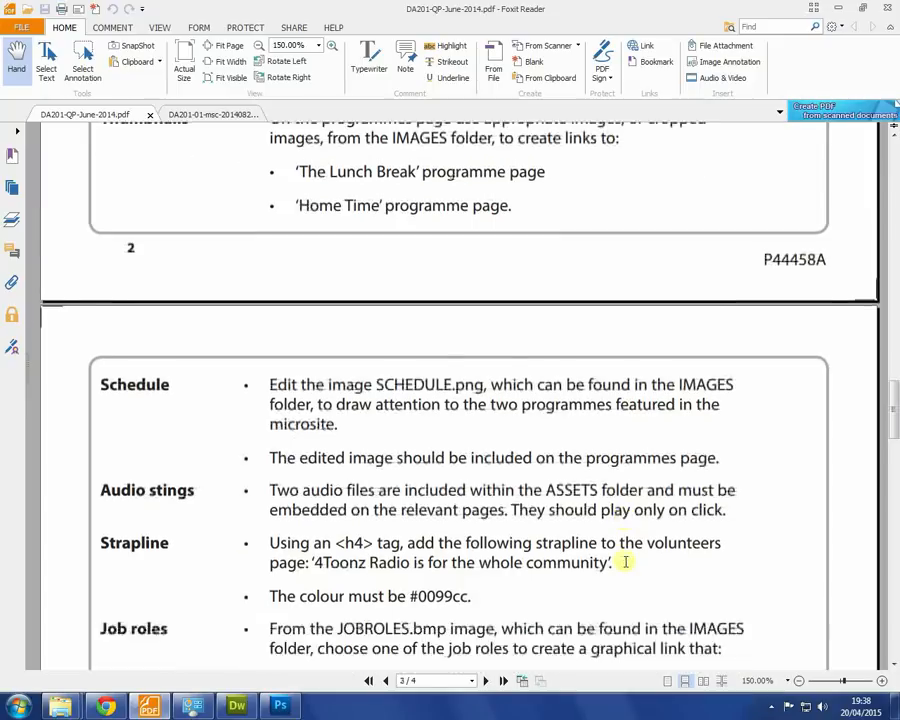
# - Reread the brief's page template, file format, flyer and thumbnail requirements, and read on through the job roles and contacts sections
pyautogui.scroll(5, 626, 562)
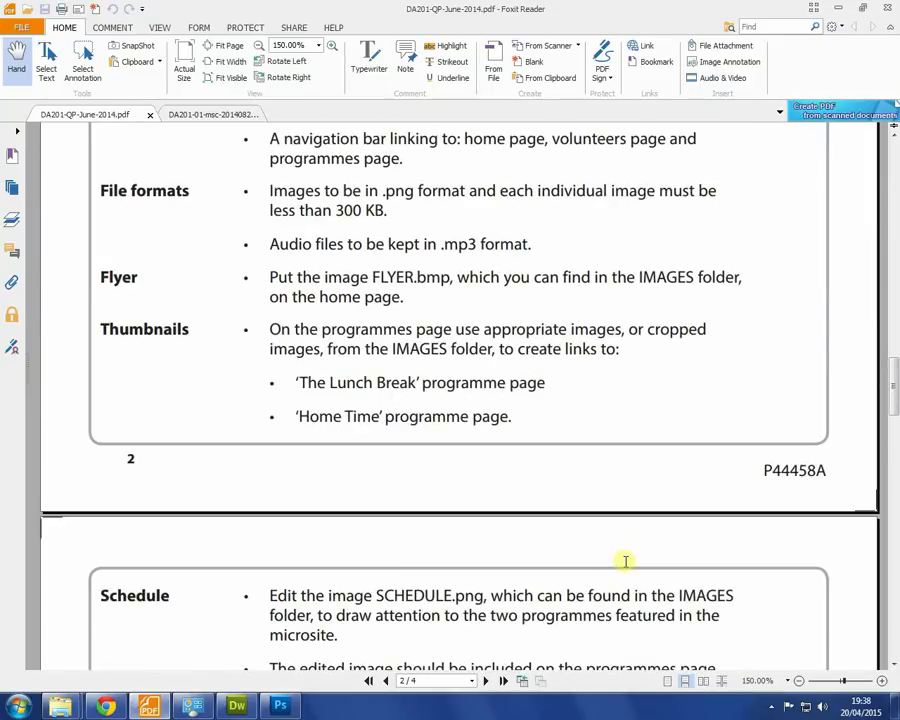
pyautogui.scroll(5, 540, 405)
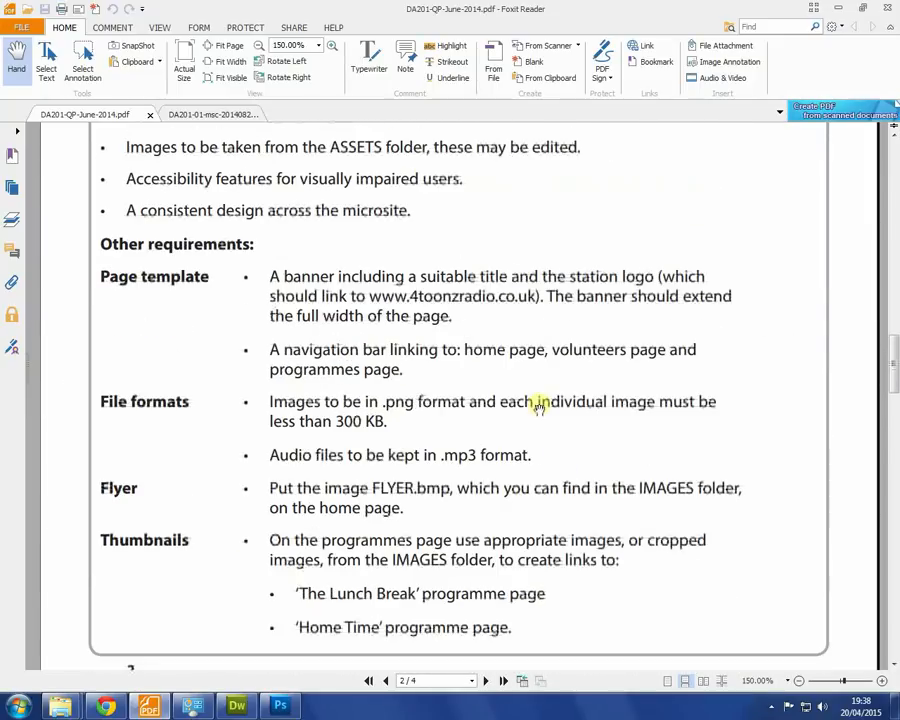
pyautogui.moveTo(374, 591); pyautogui.dragTo(372, 316)
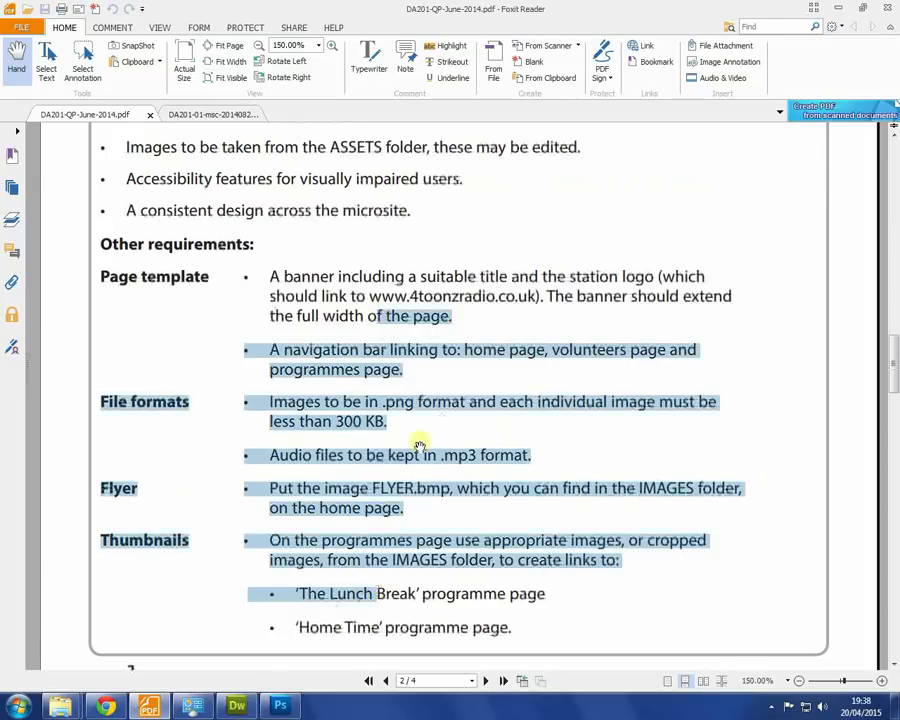
pyautogui.scroll(-5, 480, 510)
pyautogui.scroll(-9, 480, 510)
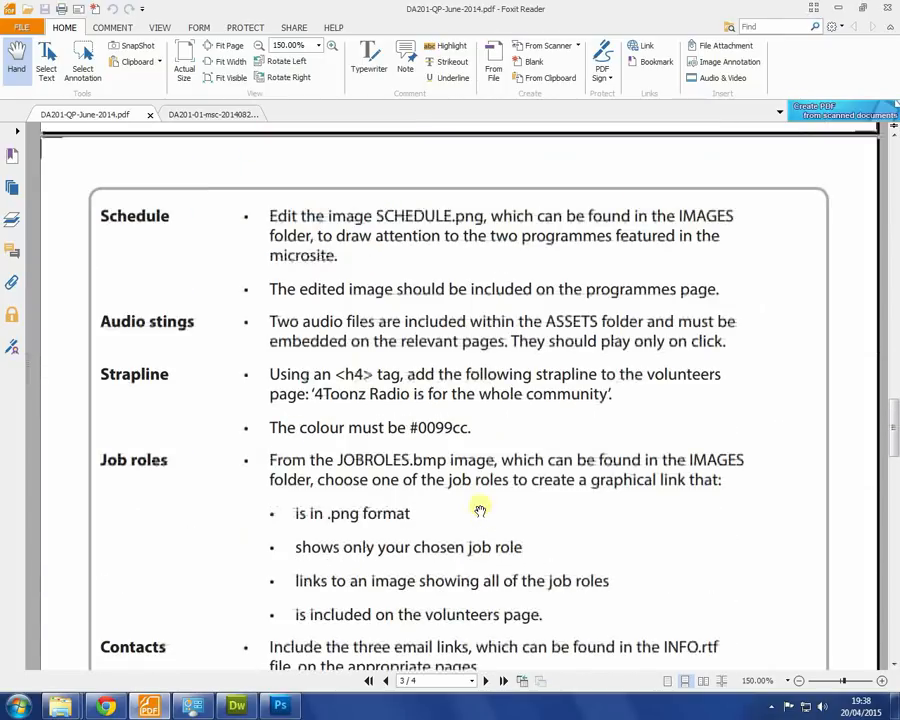
pyautogui.moveTo(247, 305); pyautogui.dragTo(344, 180)
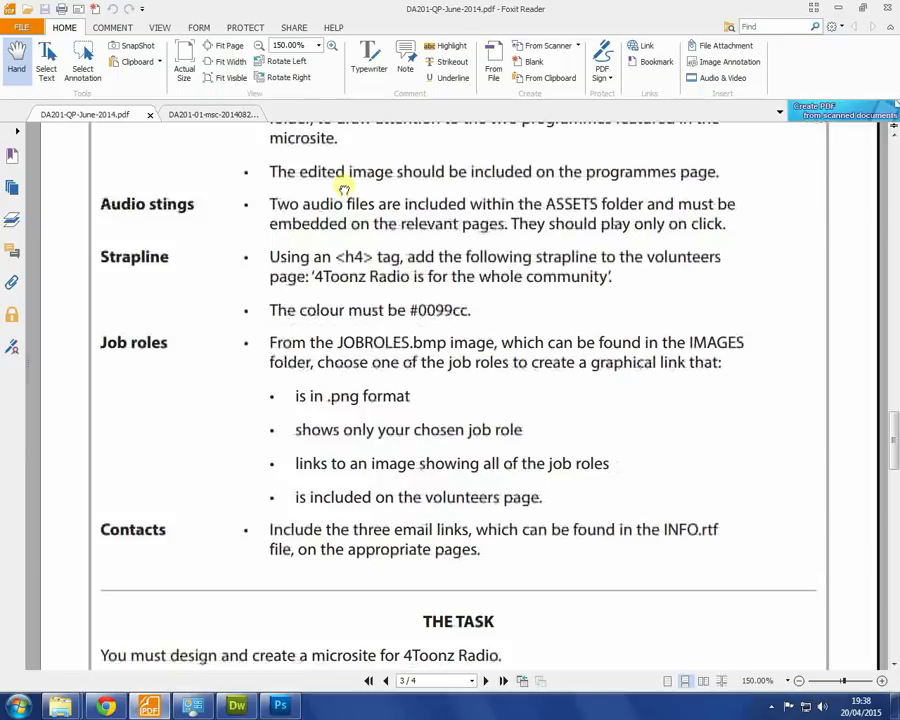
pyautogui.moveTo(253, 345); pyautogui.dragTo(278, 290)
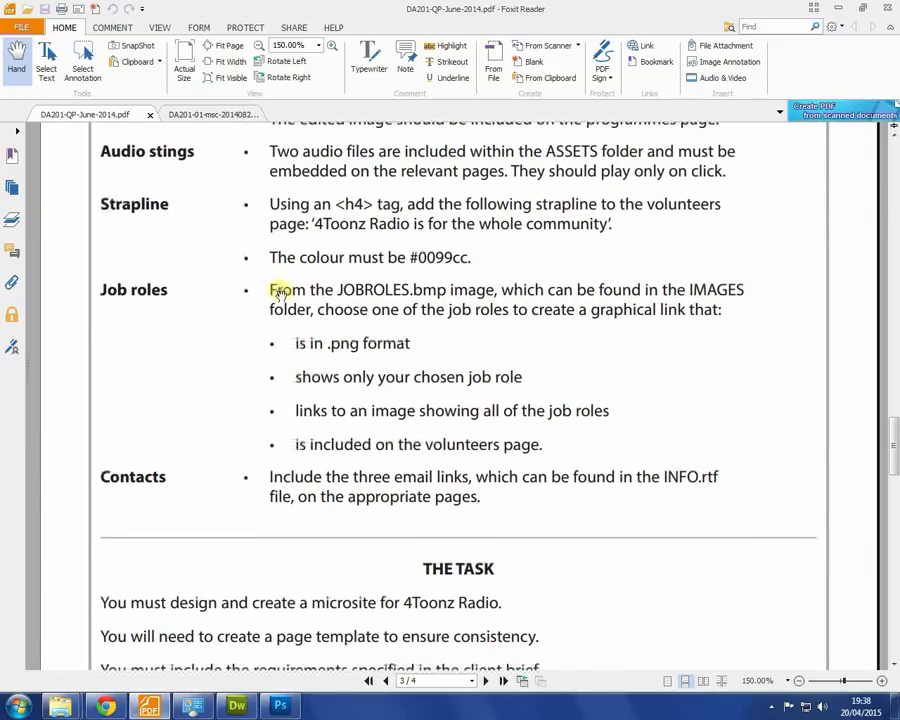
pyautogui.moveTo(478, 500); pyautogui.dragTo(490, 636)
pyautogui.moveTo(408, 194); pyautogui.dragTo(450, 438)
pyautogui.click(450, 305)
# - Switch to Dreamweaver and preview the homepage in the browser to check the banner, navigation bar and flyer
pyautogui.hotkey('alt', 'Tab')
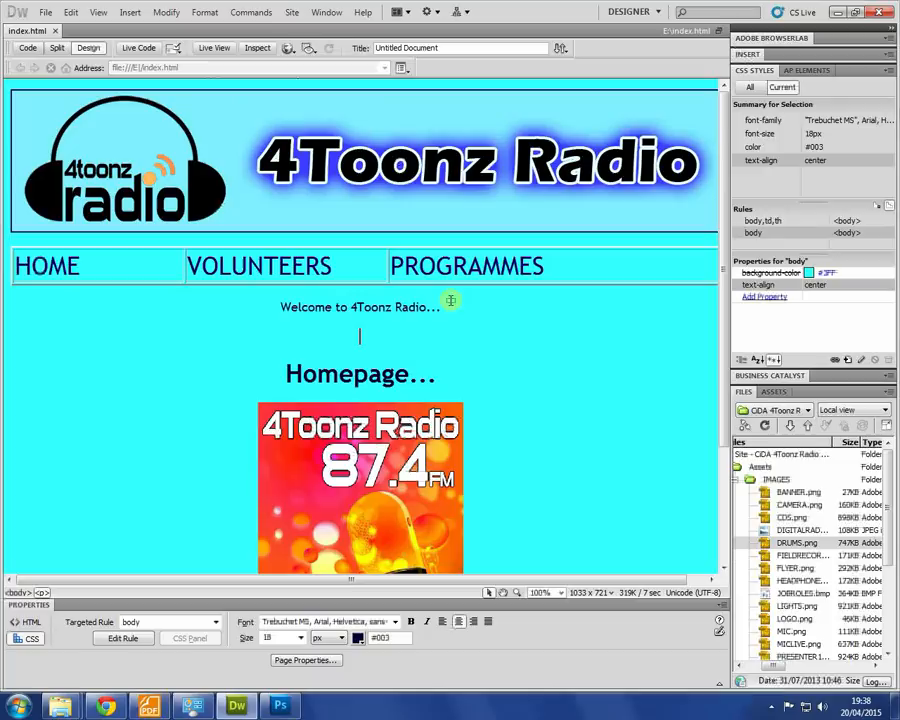
pyautogui.press('F12')
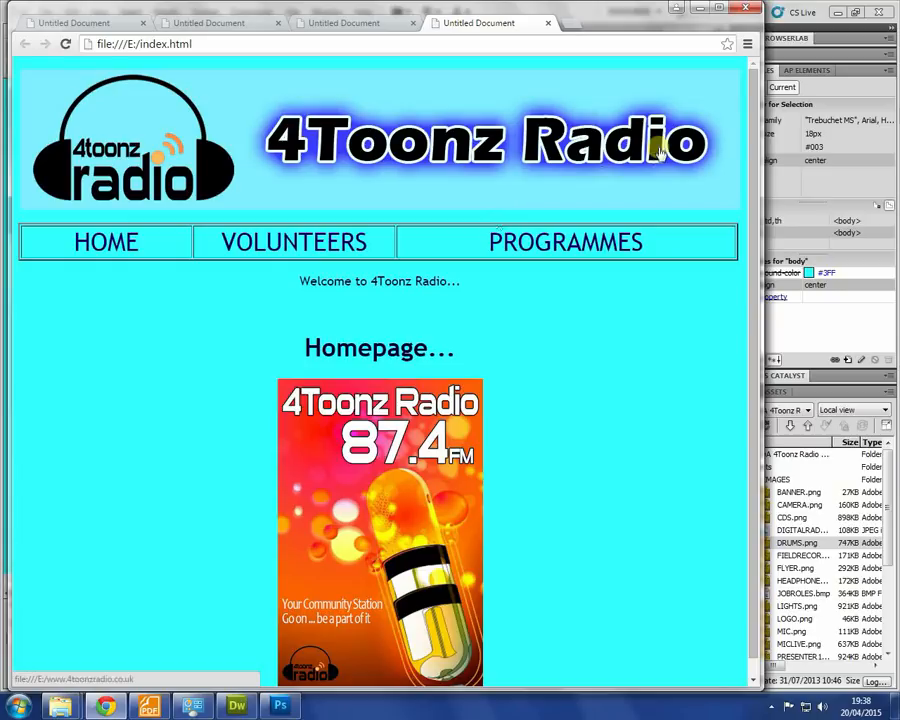
pyautogui.scroll(-1, 630, 180)
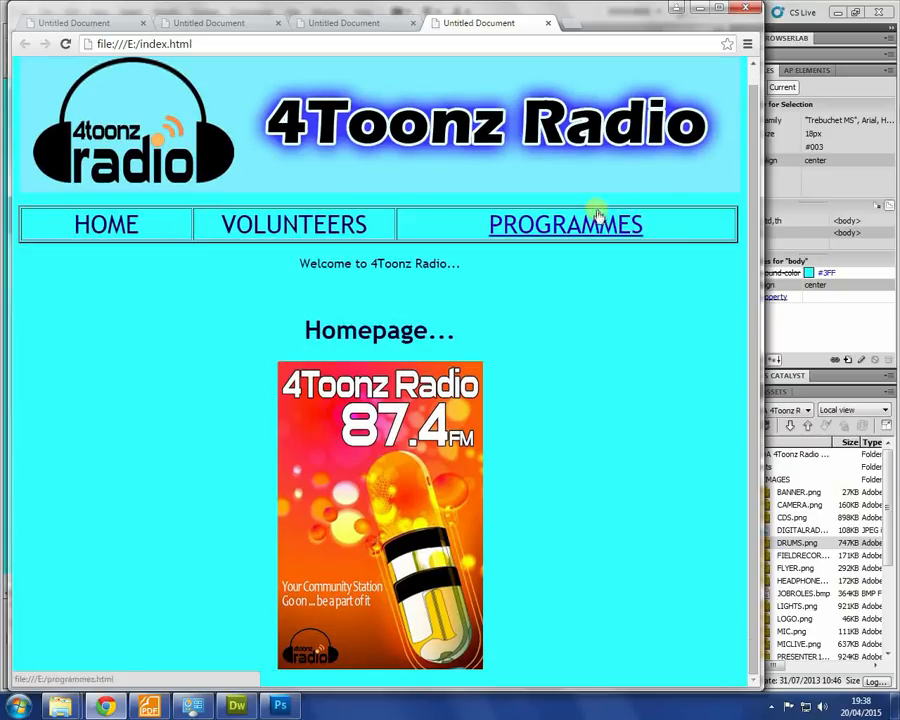
pyautogui.hotkey('alt', 'Tab')
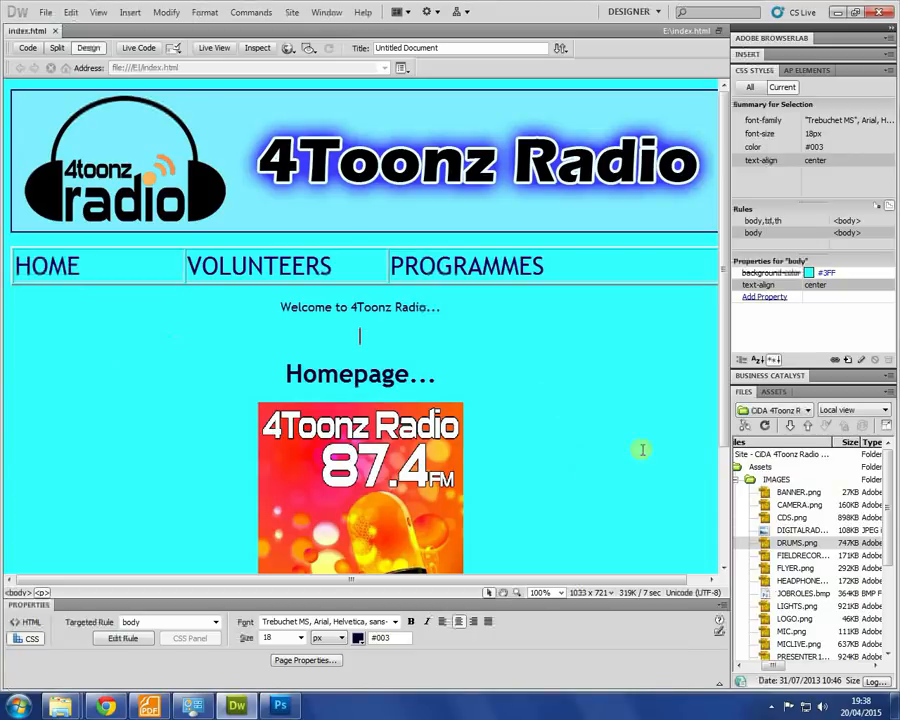
# - Open INFO.rtf from the Assets folder and copy the 'Information about 4Toonz Radio' line with the paragraph below it
pyautogui.moveTo(889, 528); pyautogui.dragTo(874, 492)
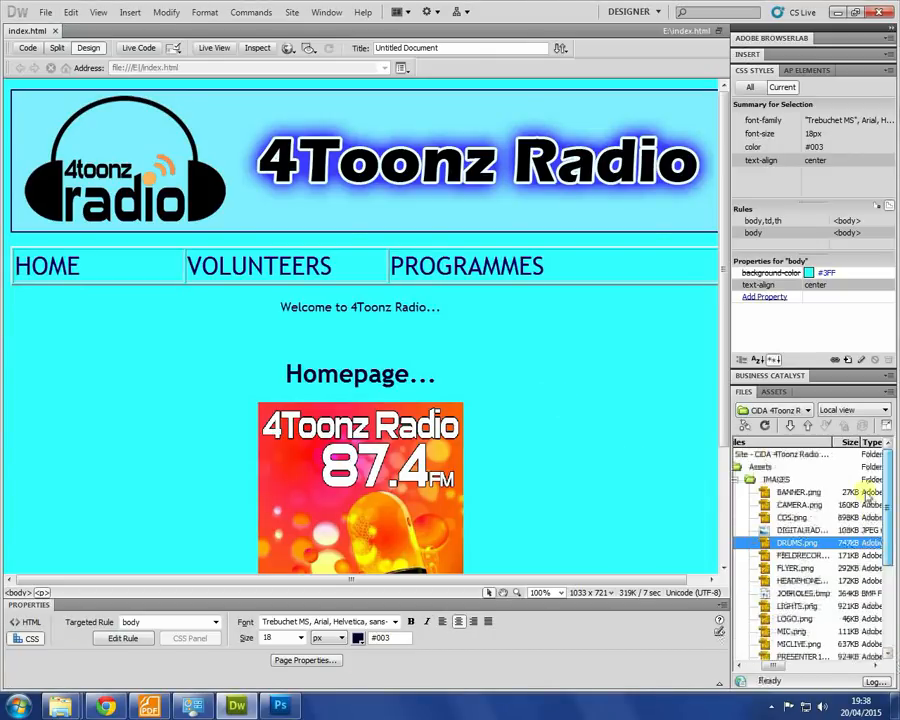
pyautogui.click(750, 480)
pyautogui.doubleClick(776, 517)
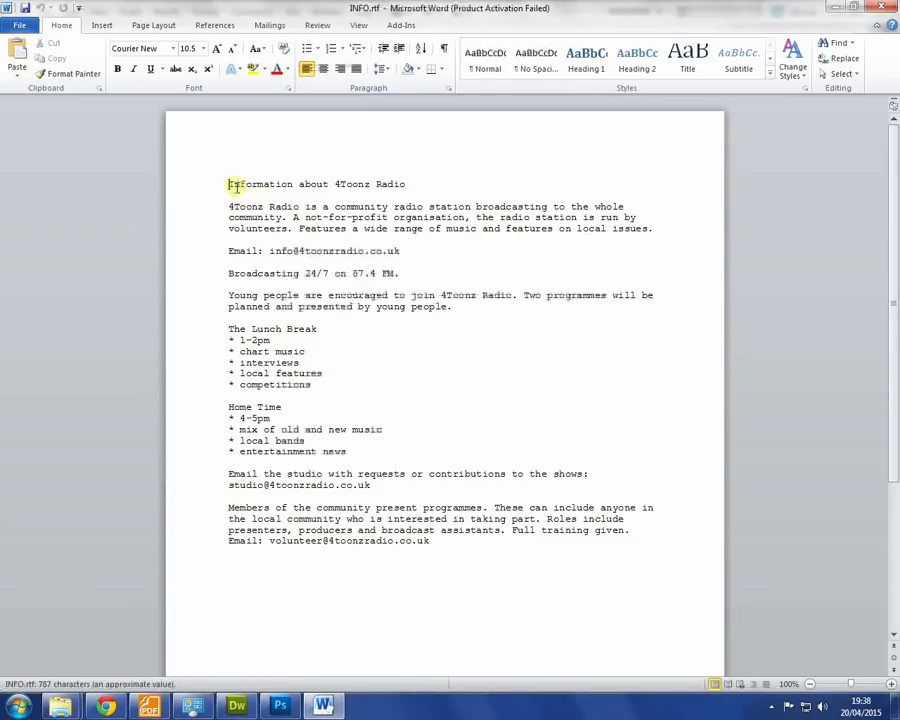
pyautogui.moveTo(228, 206); pyautogui.dragTo(351, 243)
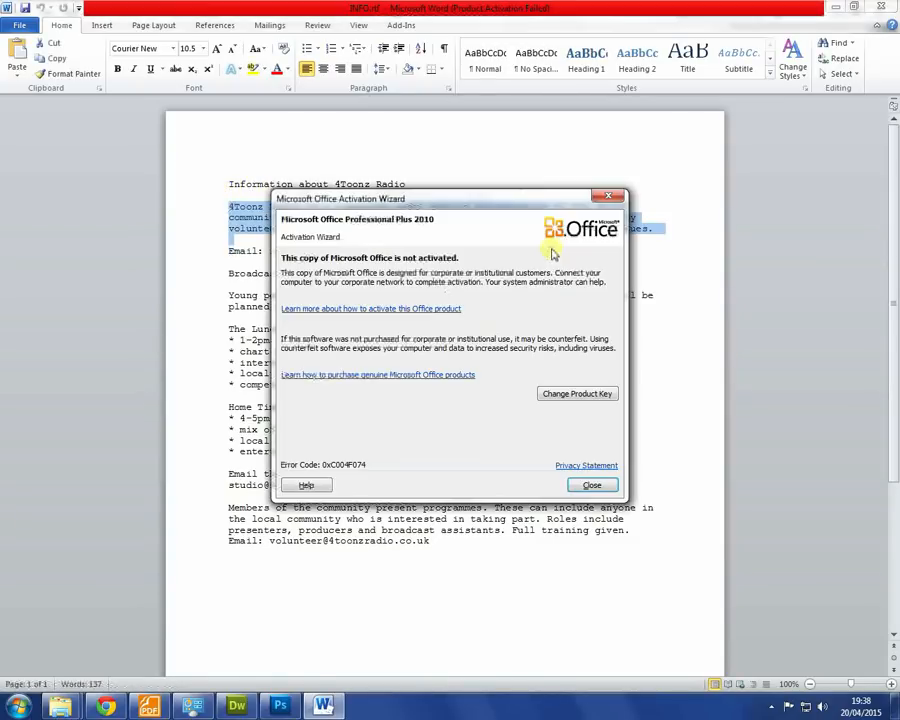
pyautogui.click(592, 483)
pyautogui.click(408, 273)
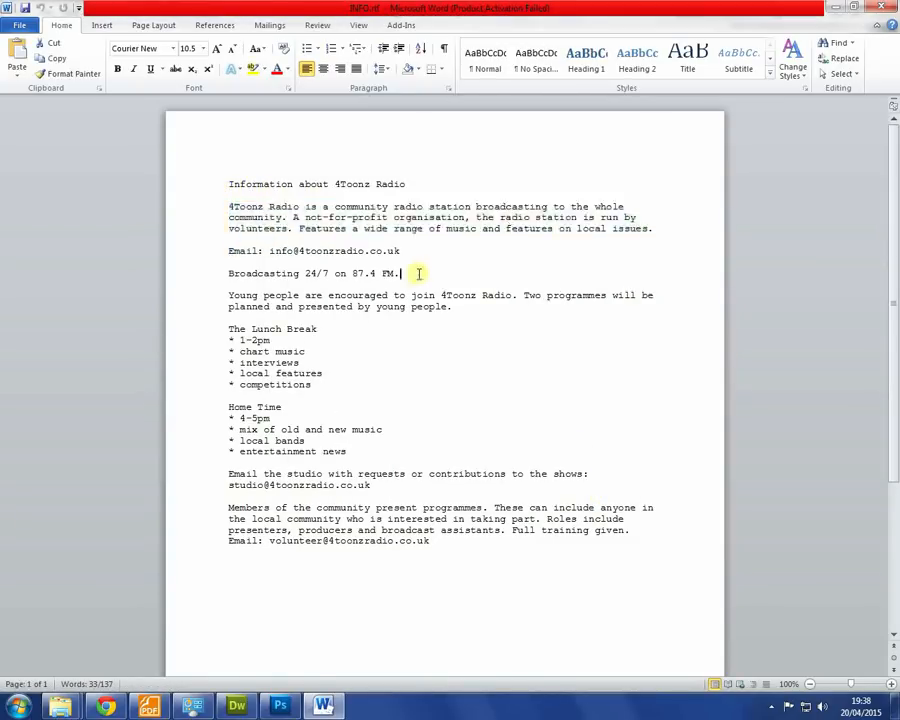
pyautogui.moveTo(663, 231); pyautogui.dragTo(44, 172)
pyautogui.hotkey('ctrl', 'c')
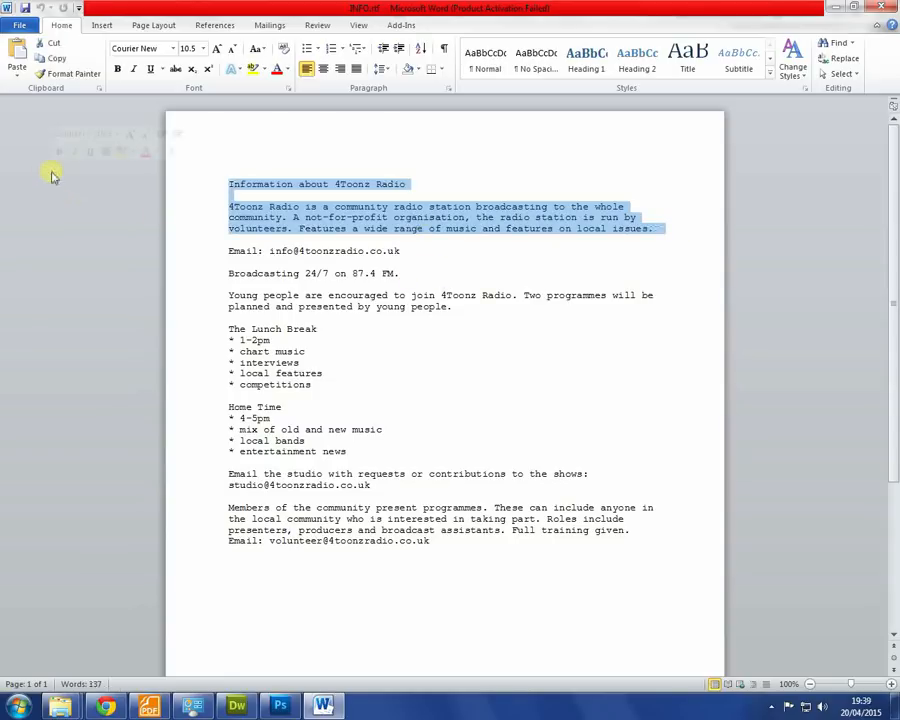
# - Return to Dreamweaver and paste the copied station information on a new line below the 'Homepage...' heading
pyautogui.hotkey('alt', 'Tab')
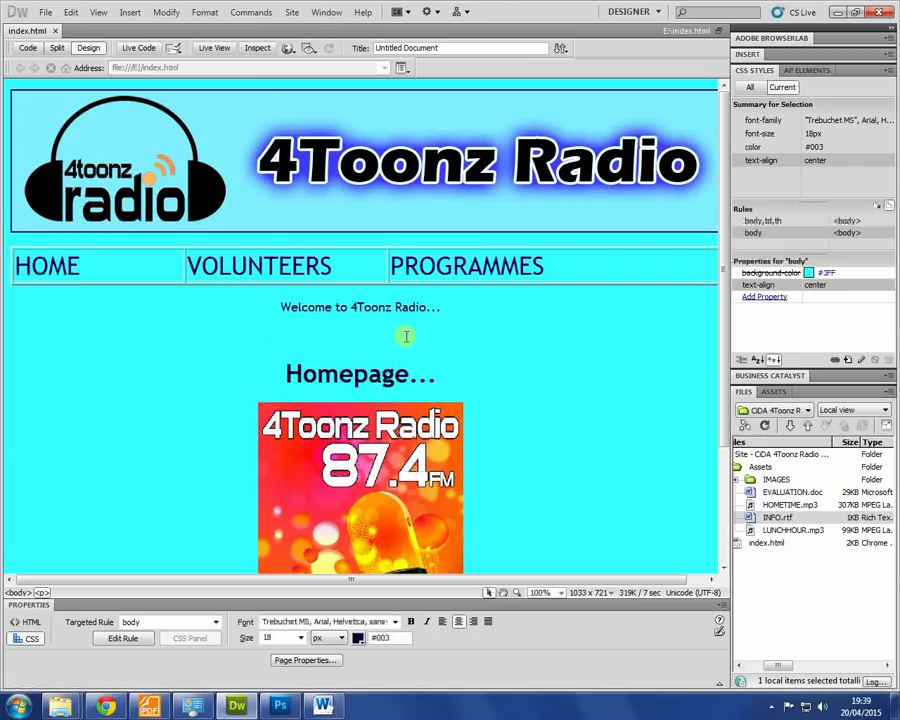
pyautogui.click(468, 375)
pyautogui.press('Return')
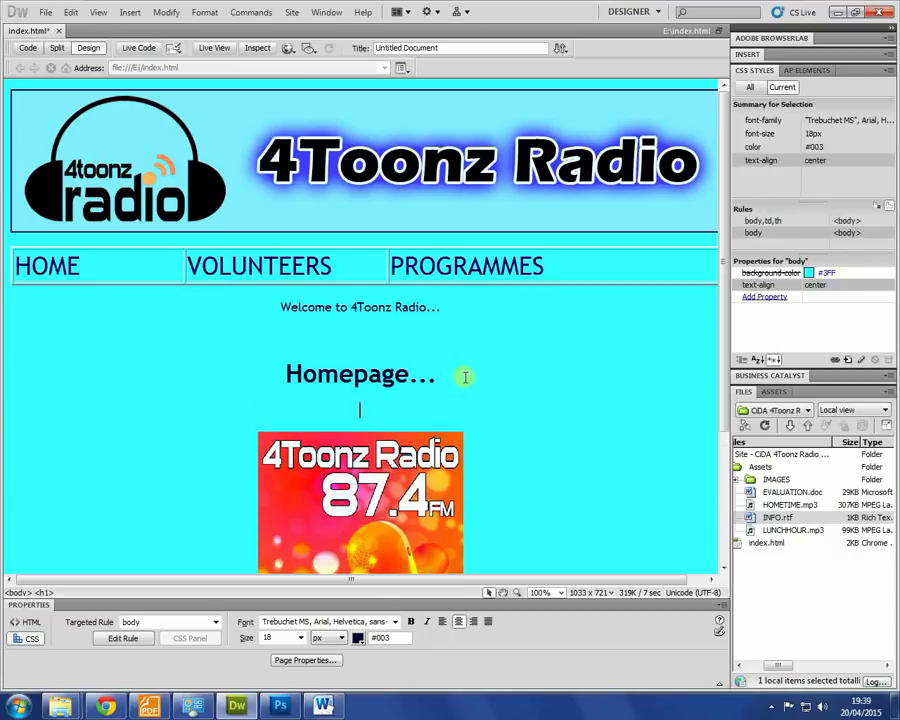
pyautogui.hotkey('ctrl', 'v')
# - Delete the 'Welcome to 4Toonz Radio...' line and the empty line above the homepage title
pyautogui.click(336, 330)
pyautogui.click(446, 307)
pyautogui.moveTo(446, 307); pyautogui.dragTo(174, 300)
pyautogui.press('Delete')
pyautogui.press('Delete')
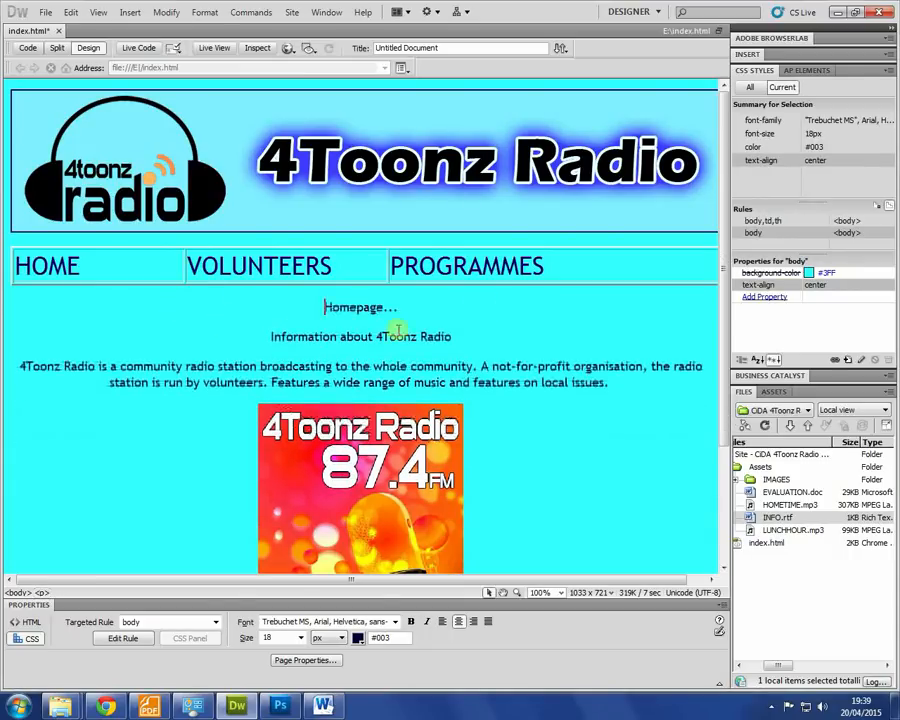
# - Format the 'Homepage...' text as Heading 1
pyautogui.moveTo(399, 308); pyautogui.dragTo(257, 305)
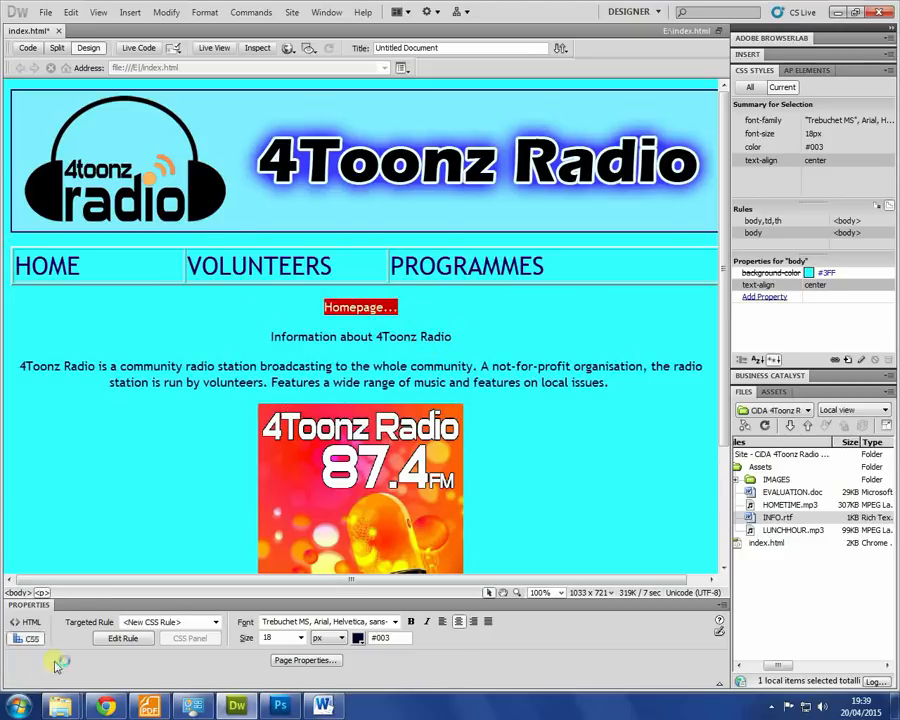
pyautogui.click(13, 623)
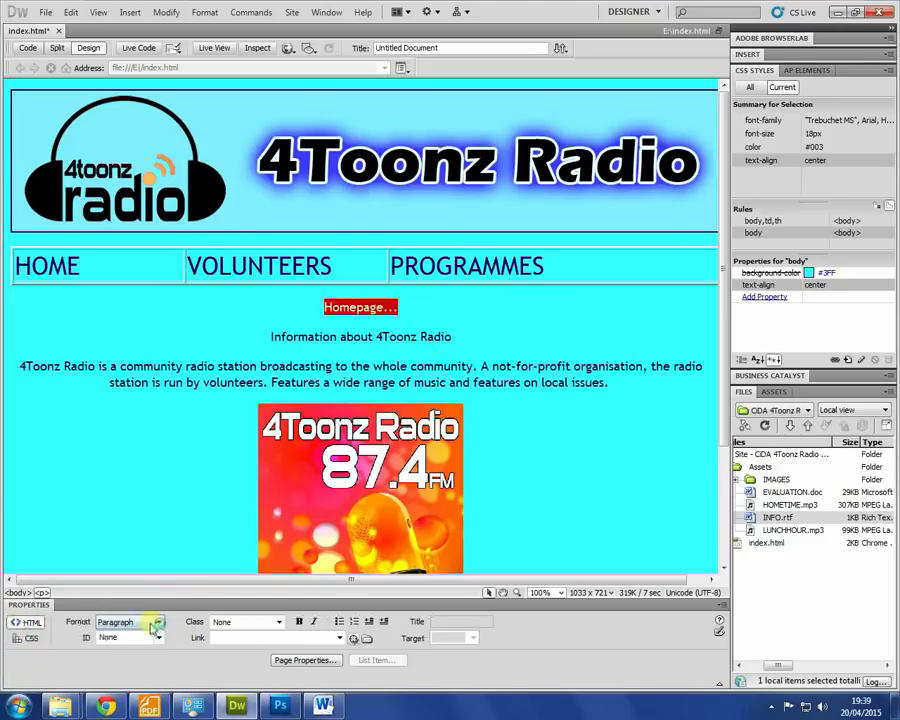
pyautogui.click(148, 622)
pyautogui.click(114, 653)
pyautogui.click(452, 395)
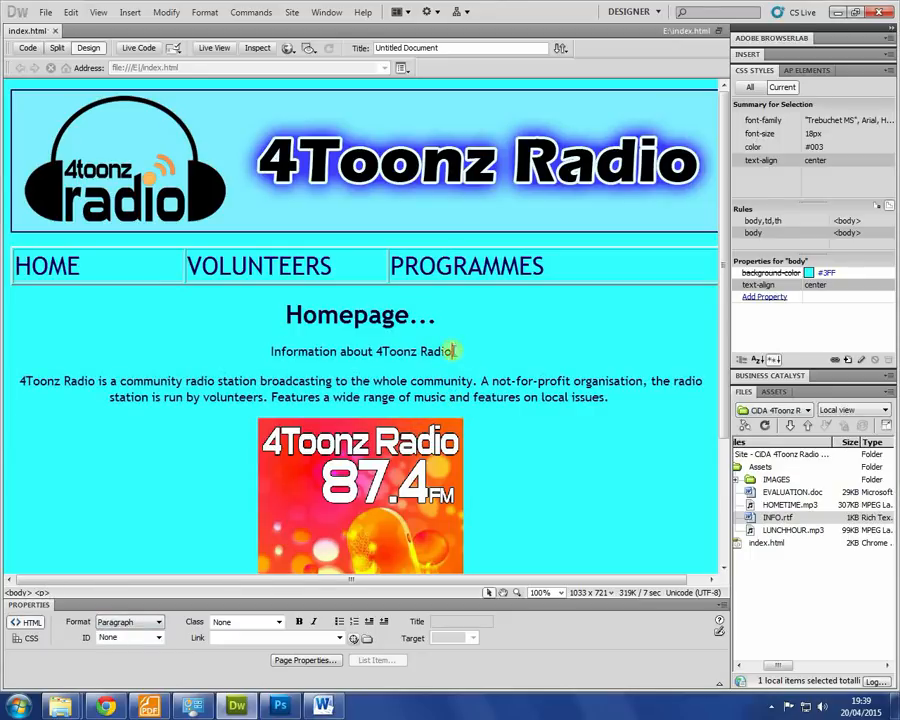
# - Add a colon after 'Information about 4Toonz Radio' and preview the page in a maximized browser window
pyautogui.click(460, 352)
pyautogui.write(':')
pyautogui.press('F12')
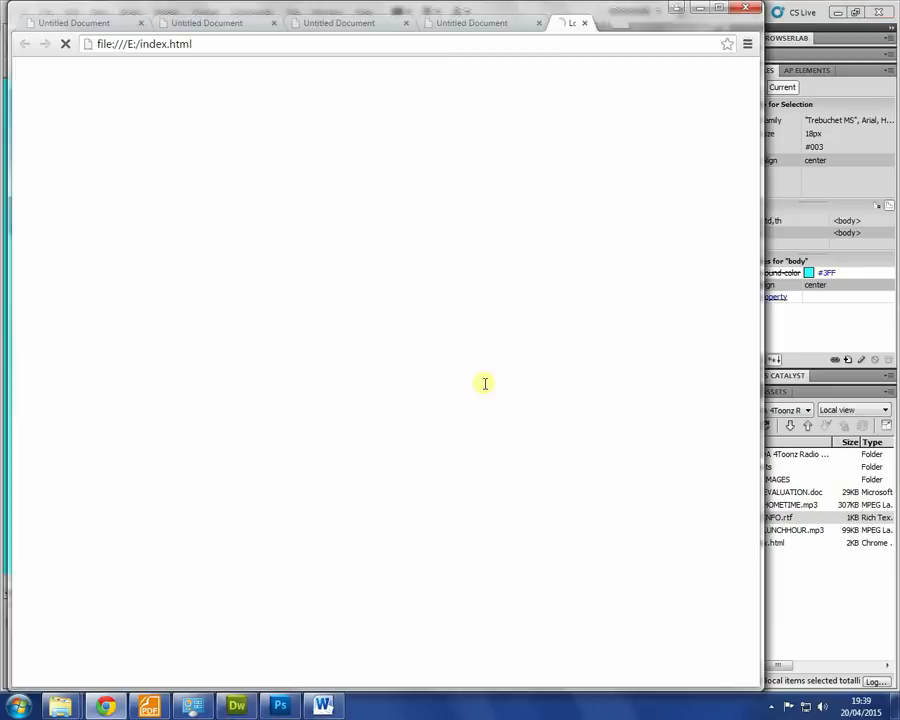
pyautogui.scroll(-1, 484, 381)
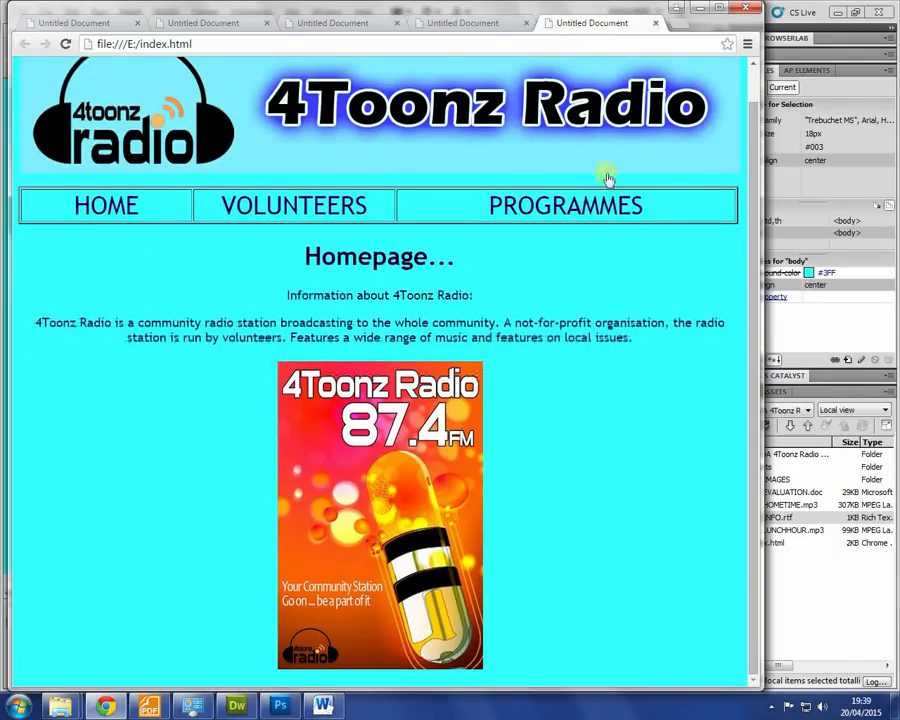
pyautogui.scroll(1, 607, 178)
pyautogui.doubleClick(505, 5)
pyautogui.scroll(-1, 740, 535)
pyautogui.scroll(1, 730, 572)
pyautogui.hotkey('alt', 'Tab')
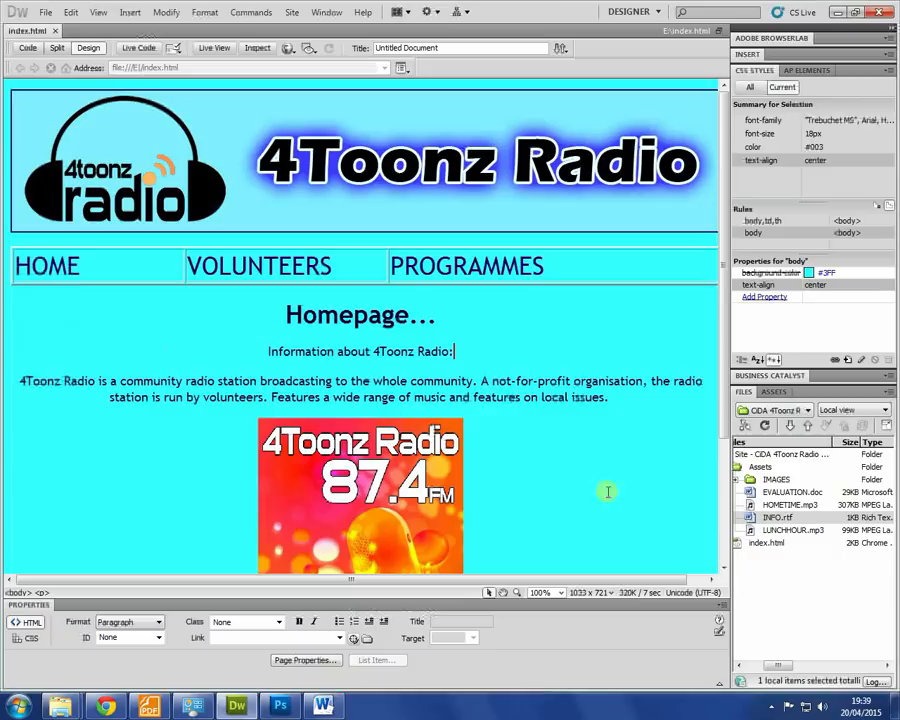
# - Scale the flyer image down slightly on the homepage and preview the page in the browser to check its fit
pyautogui.click(297, 512)
pyautogui.scroll(-3, 297, 512)
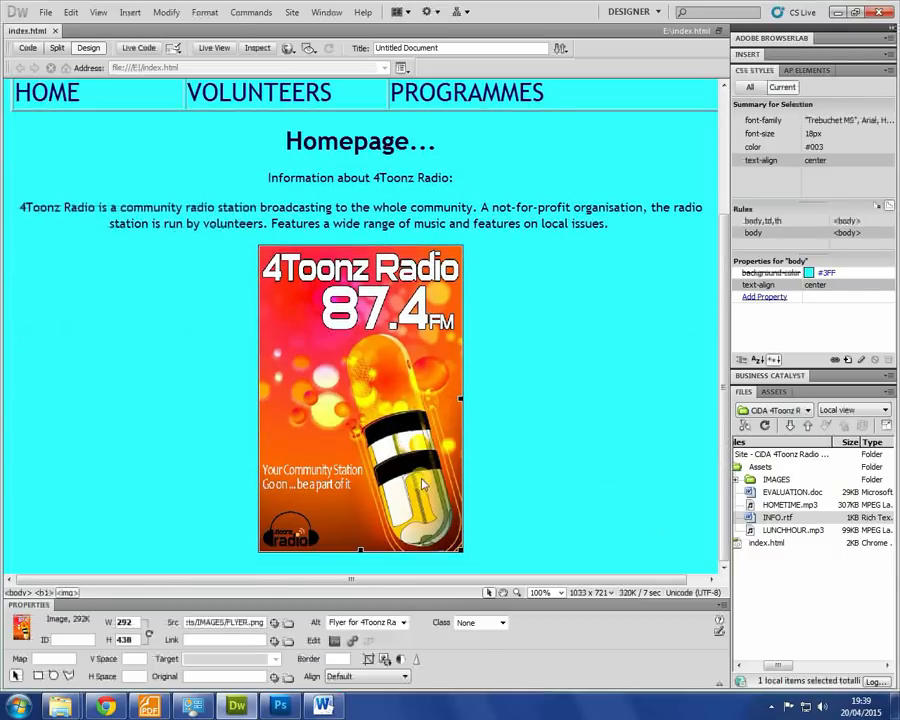
pyautogui.click(472, 553)
pyautogui.click(430, 531)
pyautogui.moveTo(460, 549)
pyautogui.mouseDown()
pyautogui.moveTo(425, 538)
pyautogui.moveTo(452, 533)
pyautogui.mouseUp()
pyautogui.click(538, 464)
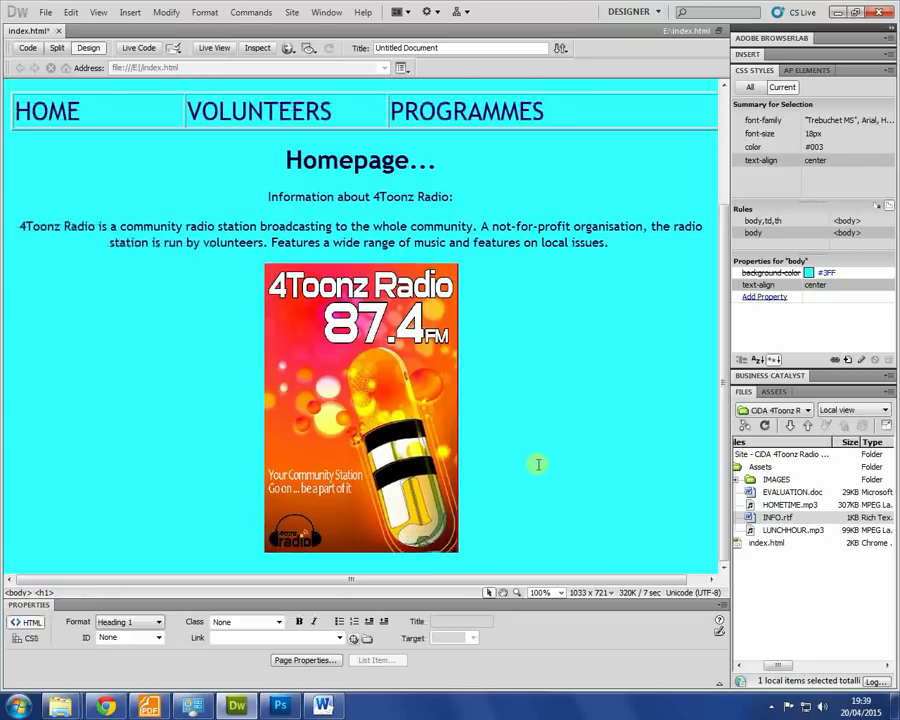
pyautogui.press('F12')
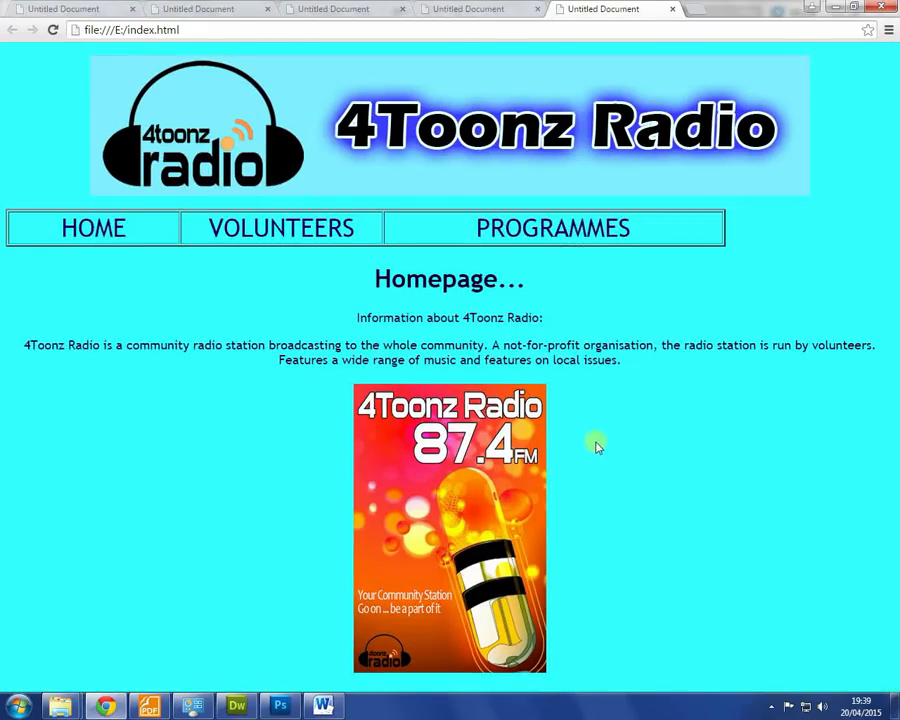
pyautogui.hotkey('alt', 'Tab')
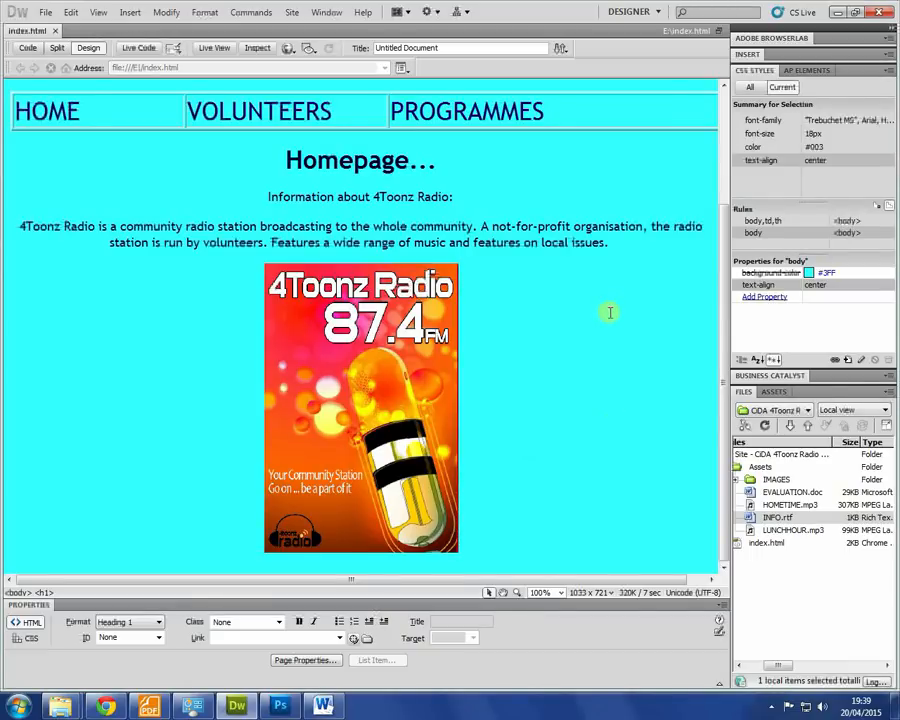
# - Check the five required pages in the exam paper PDF and save a copy of the homepage as volunteers.html
pyautogui.click(45, 12)
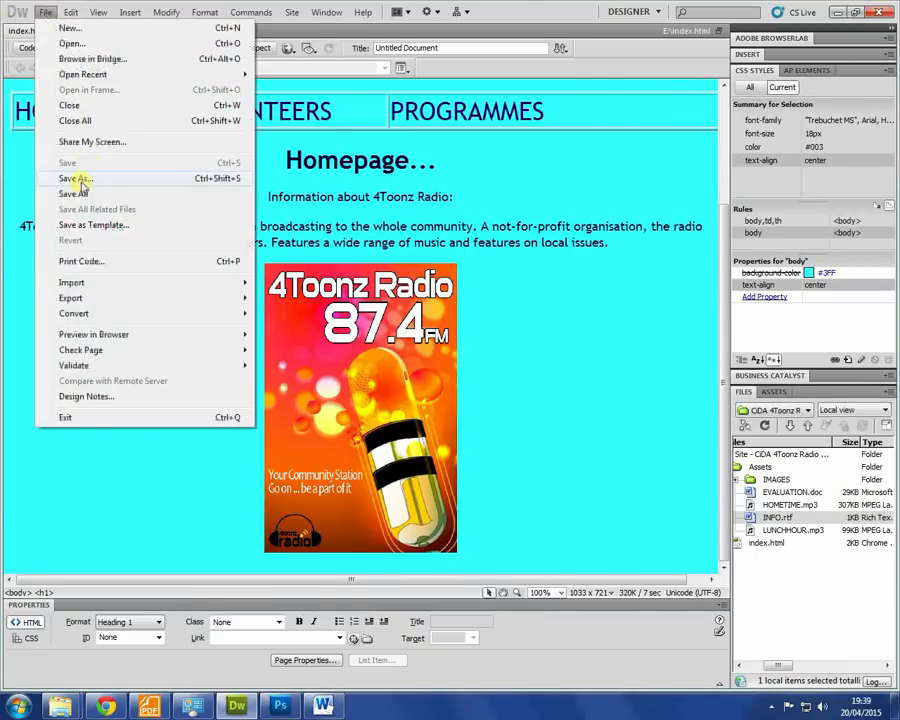
pyautogui.click(88, 178)
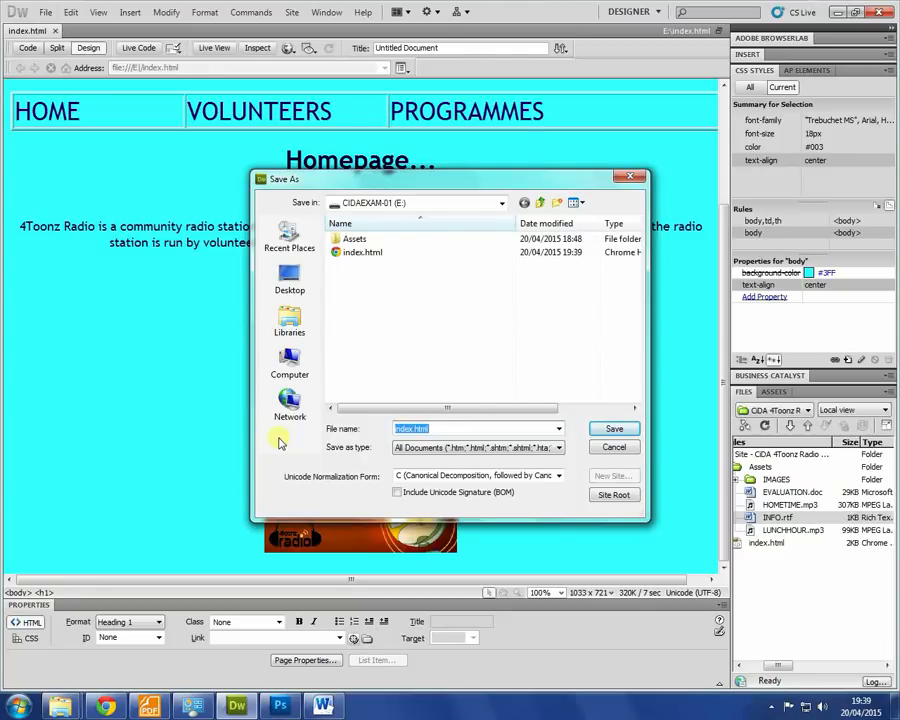
pyautogui.click(150, 706)
pyautogui.scroll(3, 363, 332)
pyautogui.scroll(-3, 364, 336)
pyautogui.scroll(-3, 367, 350)
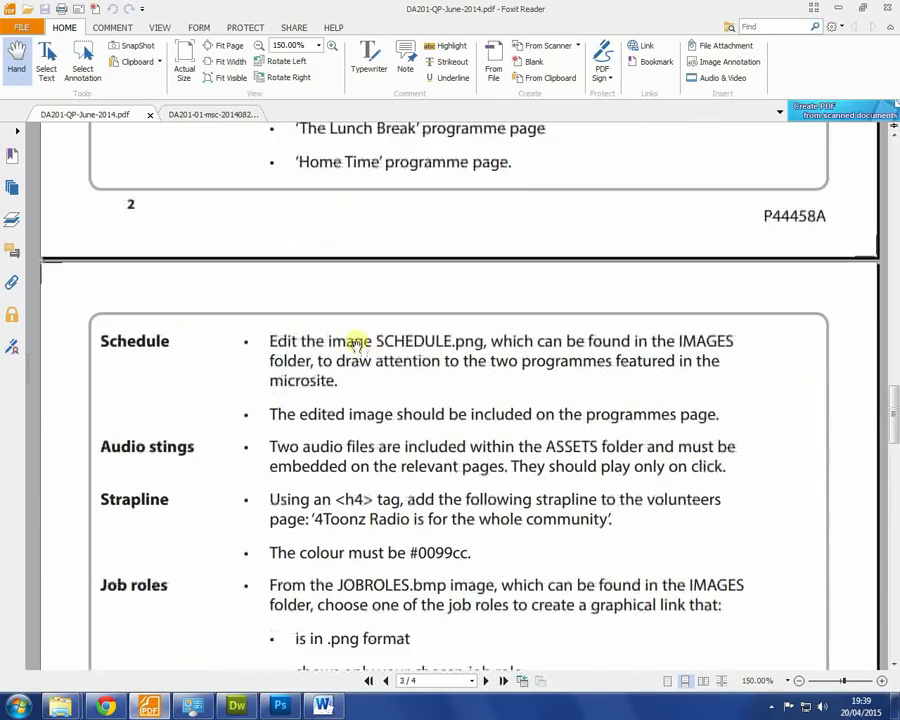
pyautogui.scroll(8, 338, 350)
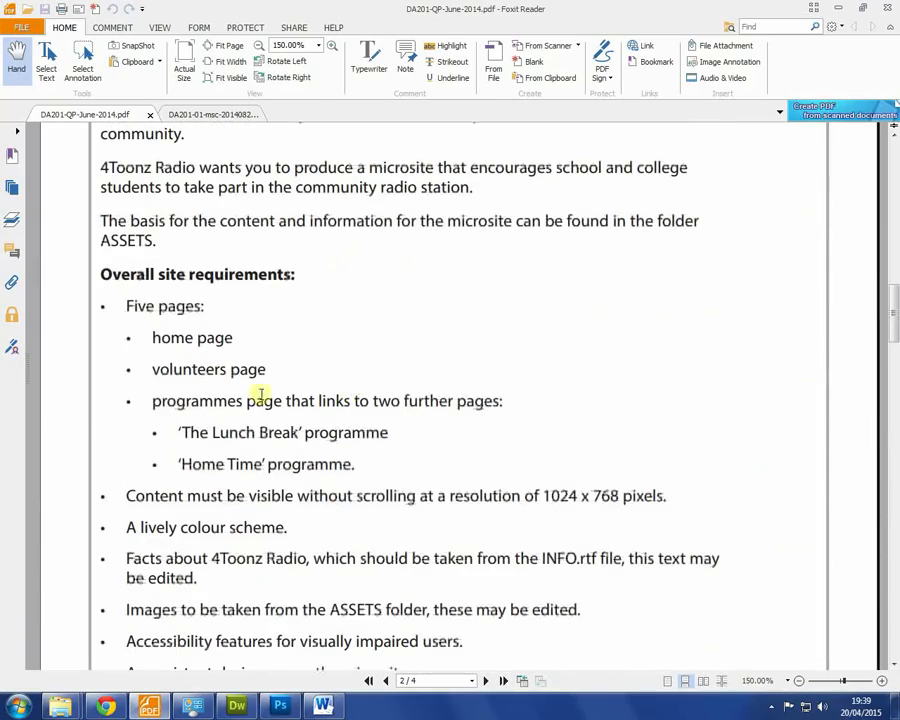
pyautogui.doubleClick(175, 337)
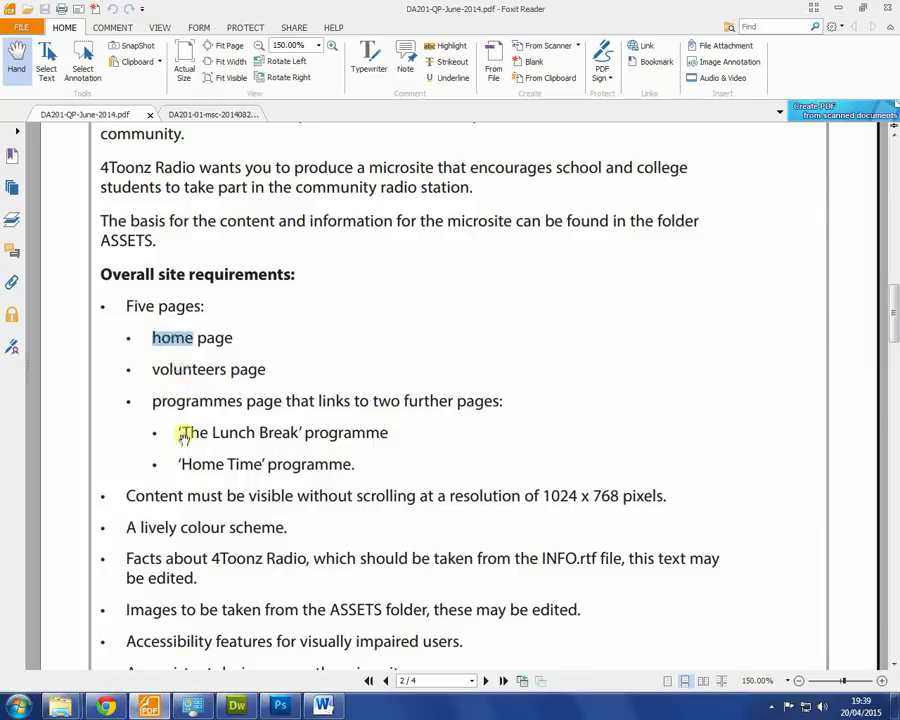
pyautogui.click(197, 370)
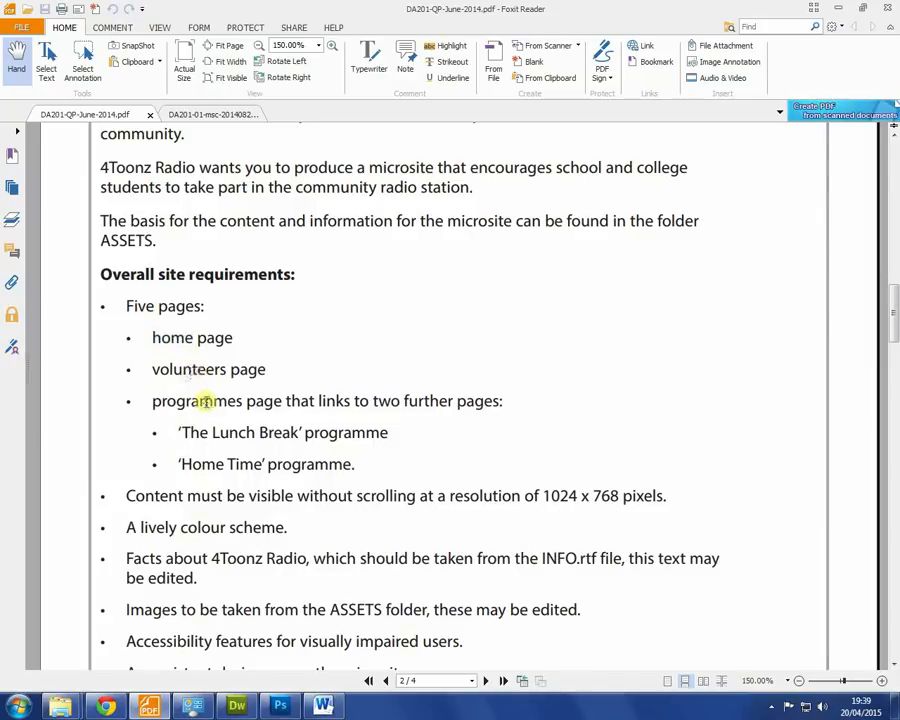
pyautogui.doubleClick(205, 400)
pyautogui.moveTo(184, 432); pyautogui.dragTo(313, 432)
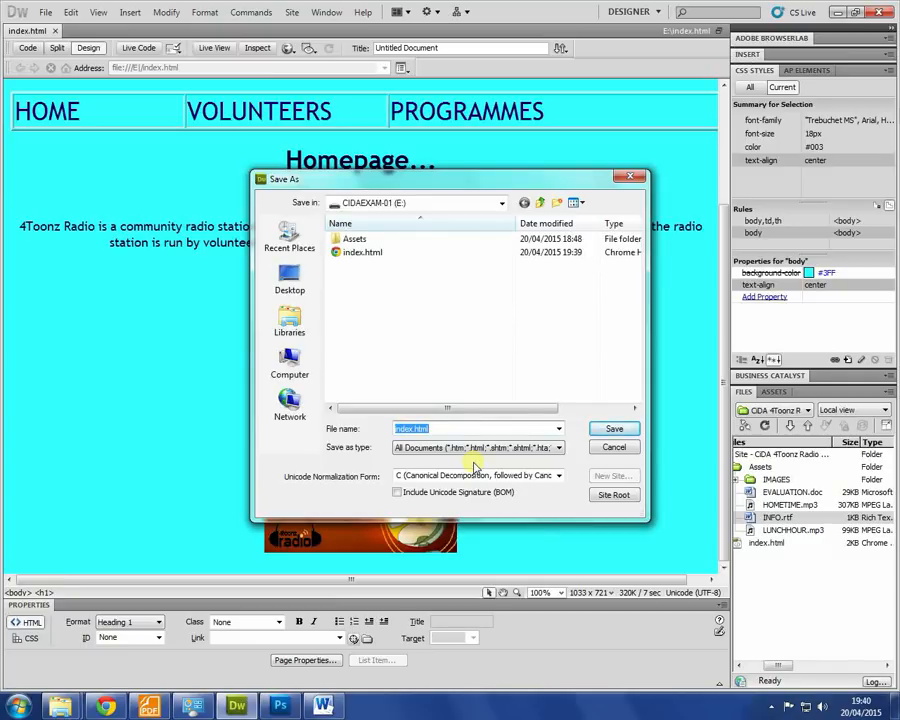
pyautogui.write('tml')
pyautogui.press('Return')
# - Save another copy of the page as programmes.html in the site root
pyautogui.click(45, 12)
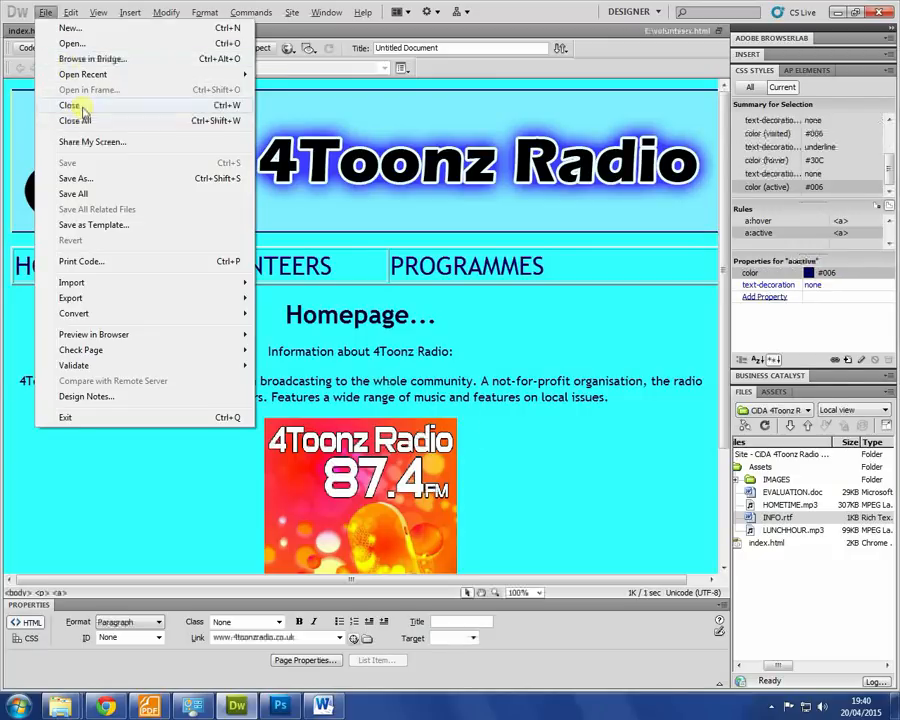
pyautogui.click(92, 178)
pyautogui.write('pm')
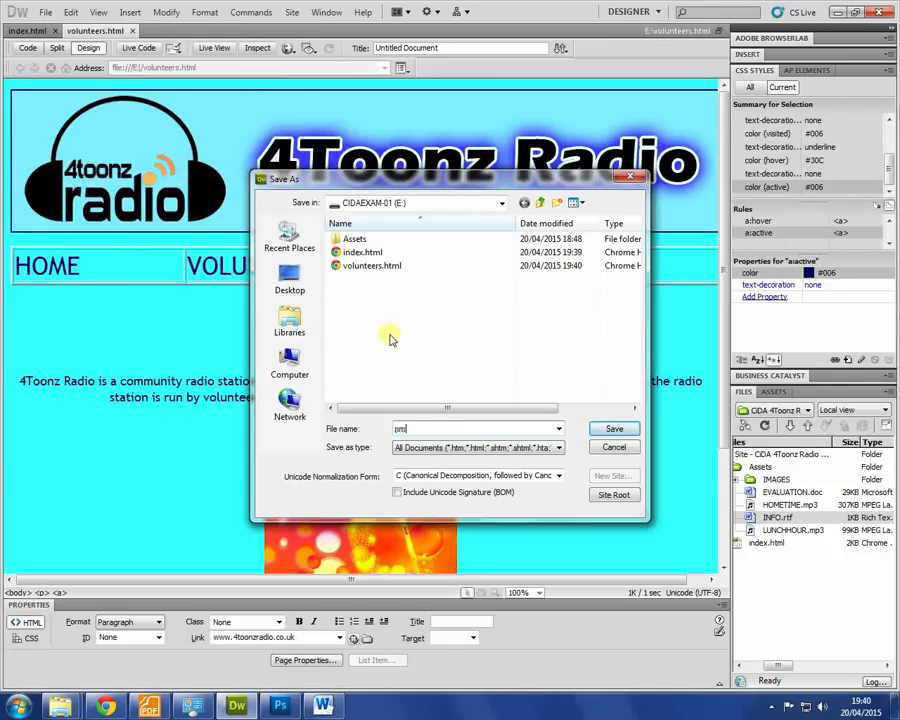
pyautogui.write('rogrammes.html')
pyautogui.press('Return')
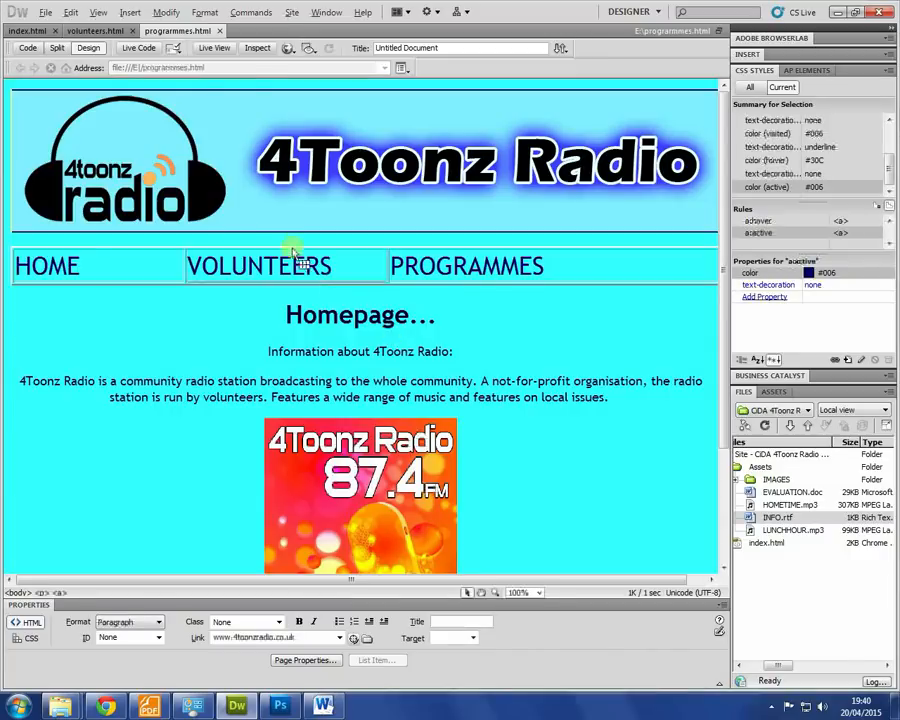
# - Save a further copy of the page as lunchbreak.html, checking the programme name in the exam paper
pyautogui.click(45, 12)
pyautogui.click(84, 181)
pyautogui.write('lunch')
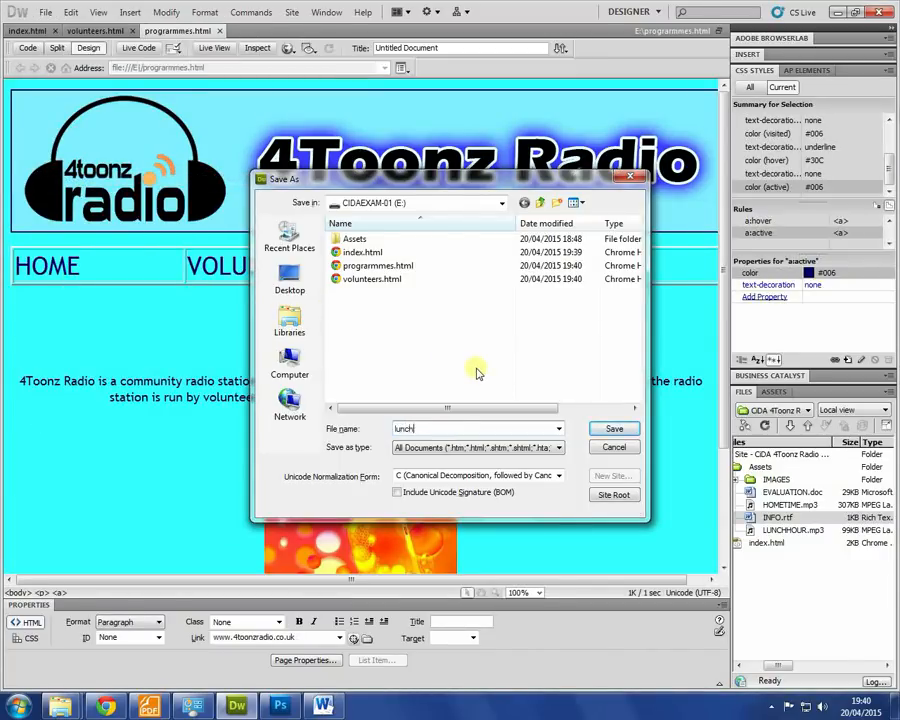
pyautogui.hotkey('alt', 'Tab')
pyautogui.hotkey('alt', 'Tab')
pyautogui.write('break.')
pyautogui.press('Return')
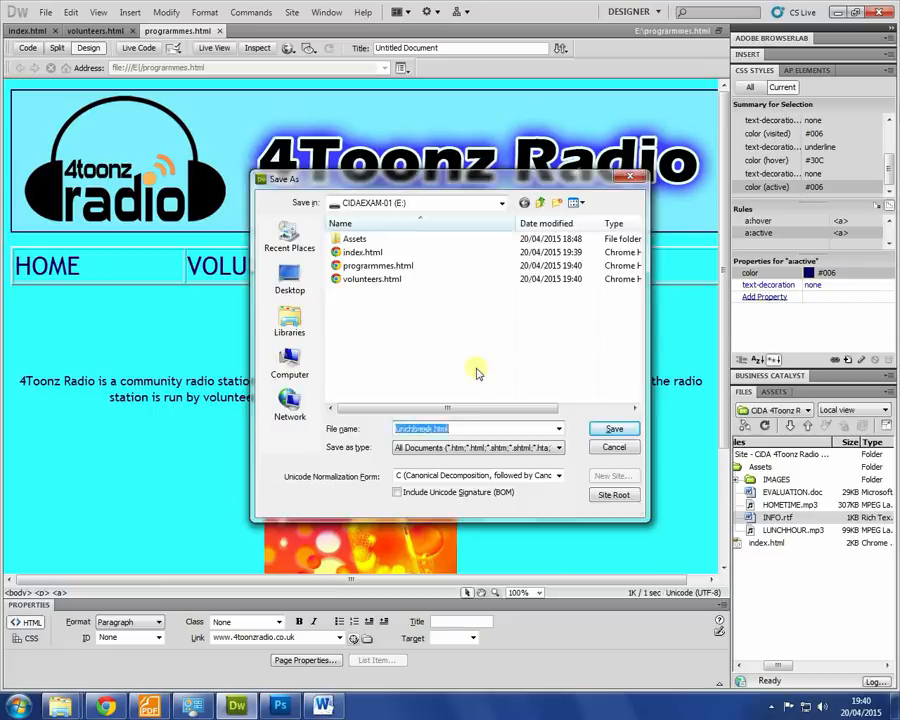
# - Check the remaining programme page in the exam paper and save a copy of the page as hometime.html
pyautogui.hotkey('alt', 'Tab')
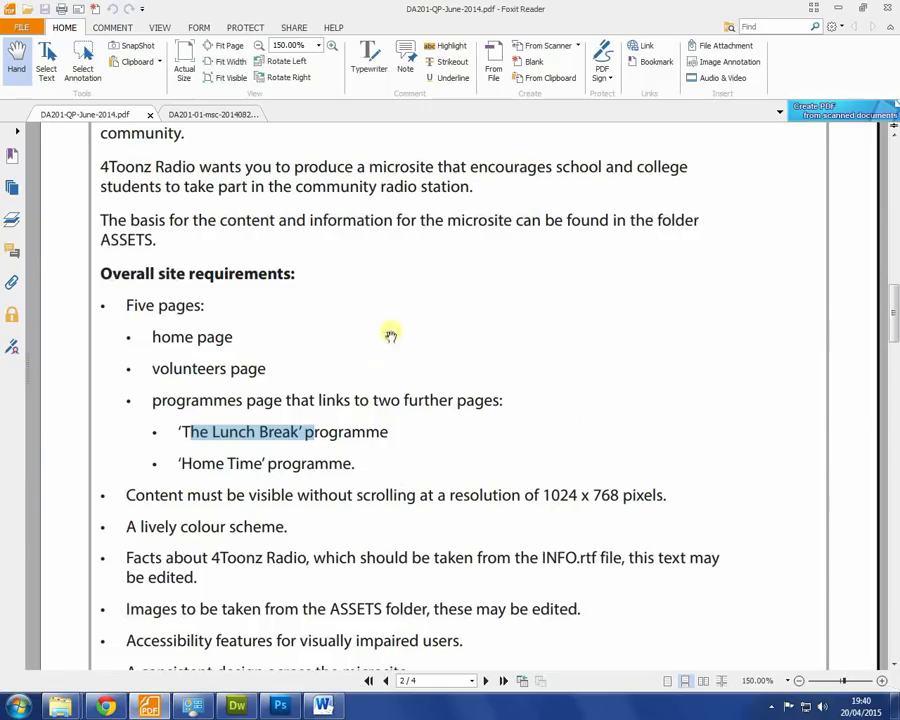
pyautogui.hotkey('alt', 'Tab')
pyautogui.hotkey('alt', 'f')
pyautogui.click(72, 178)
pyautogui.write('hometime')
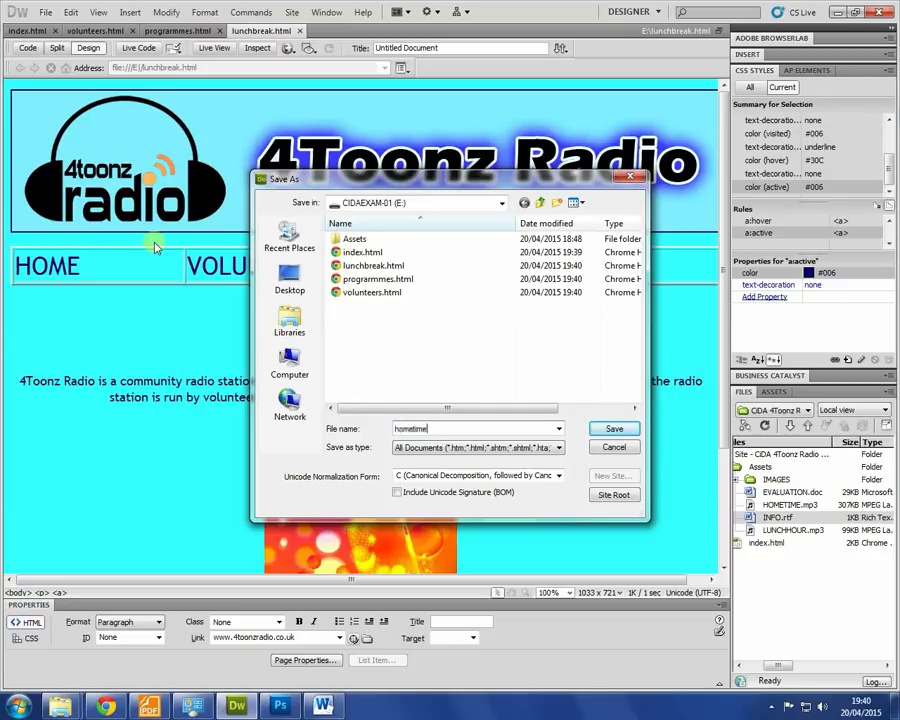
pyautogui.write('.html')
pyautogui.press('Return')
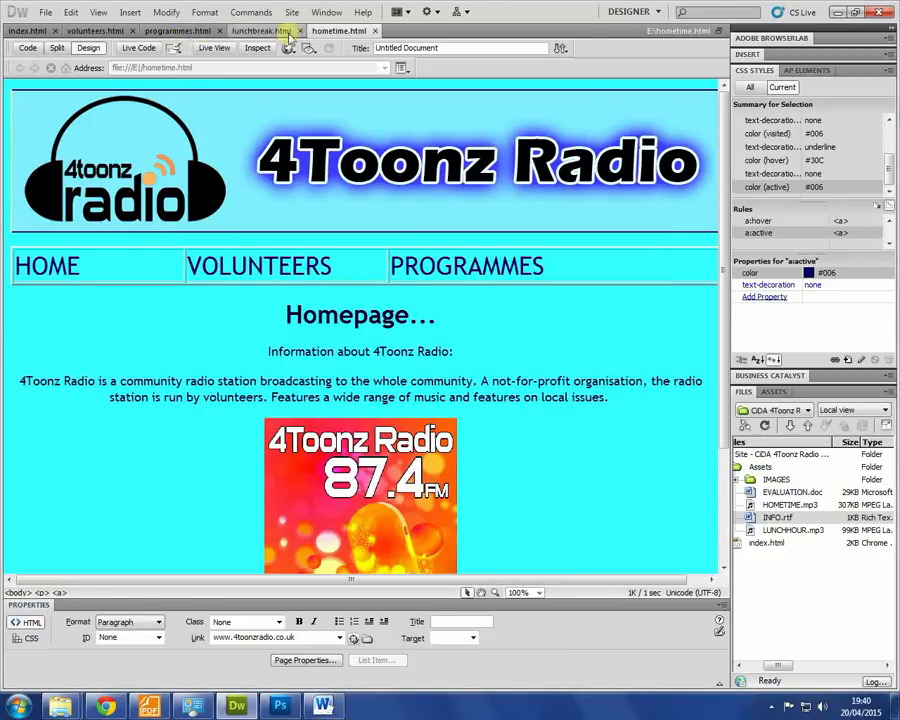
# - Close programmes.html and refresh the site's local file list to include the new pages
pyautogui.click(270, 31)
pyautogui.click(178, 32)
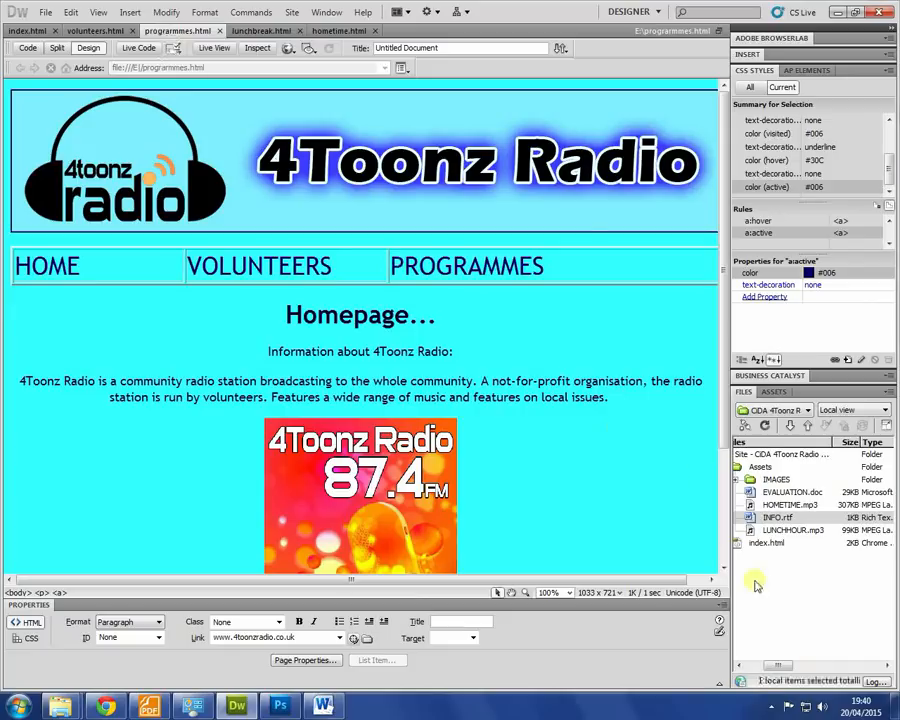
pyautogui.click(219, 31)
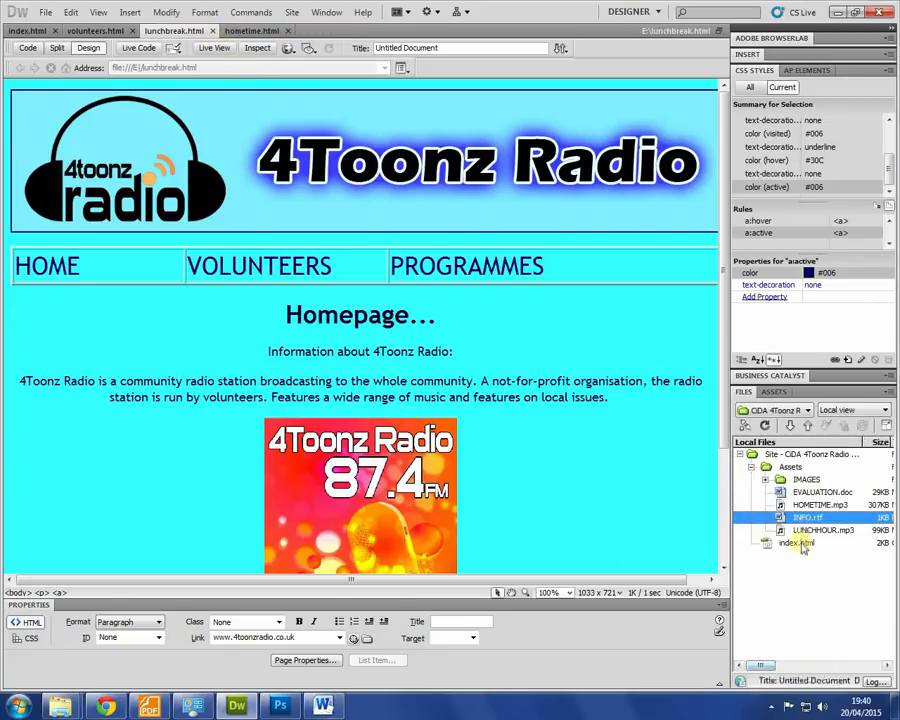
pyautogui.rightClick(803, 546)
pyautogui.click(797, 531)
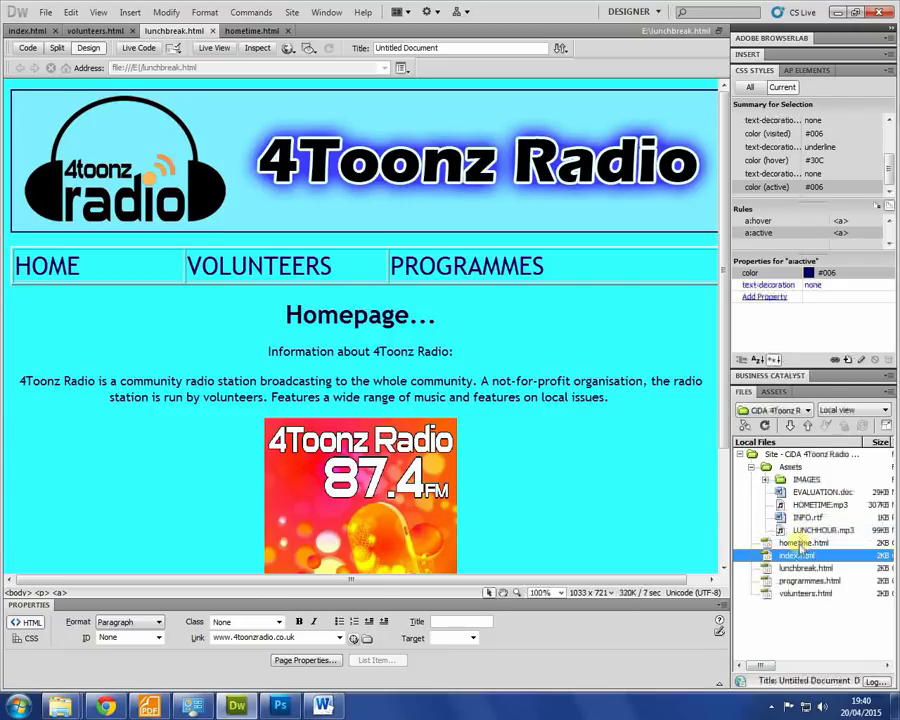
# - Reopen programmes.html from the site's local files
pyautogui.click(803, 543)
pyautogui.click(811, 581)
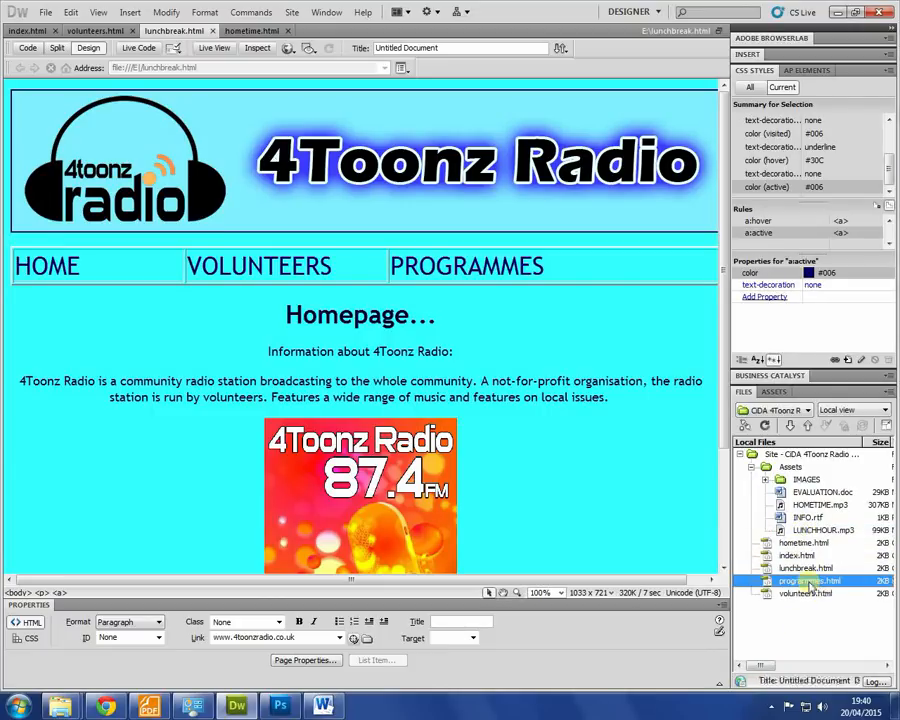
pyautogui.click(800, 582)
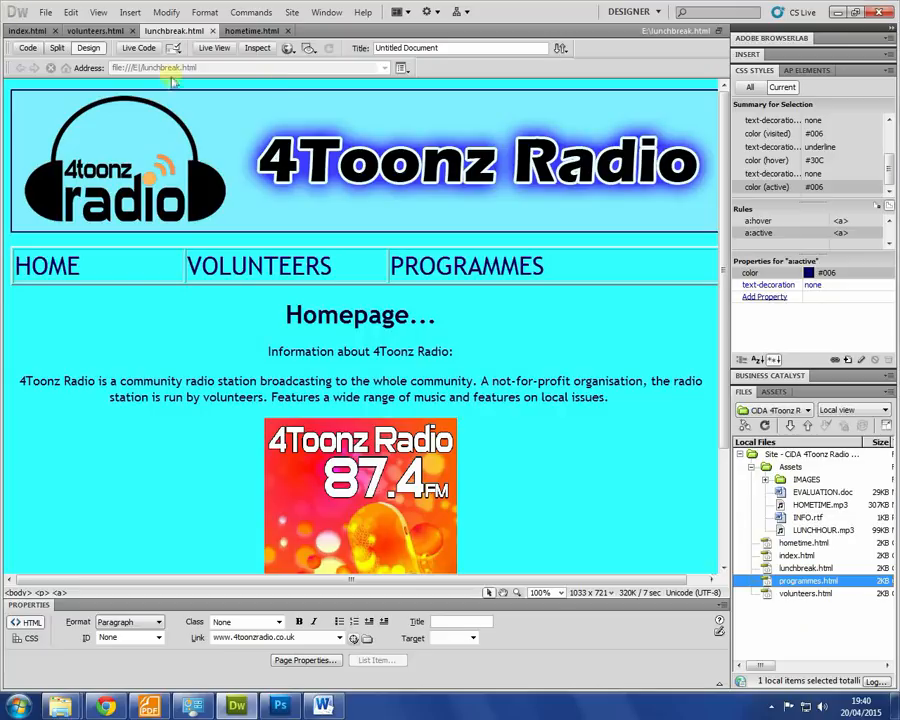
pyautogui.doubleClick(801, 582)
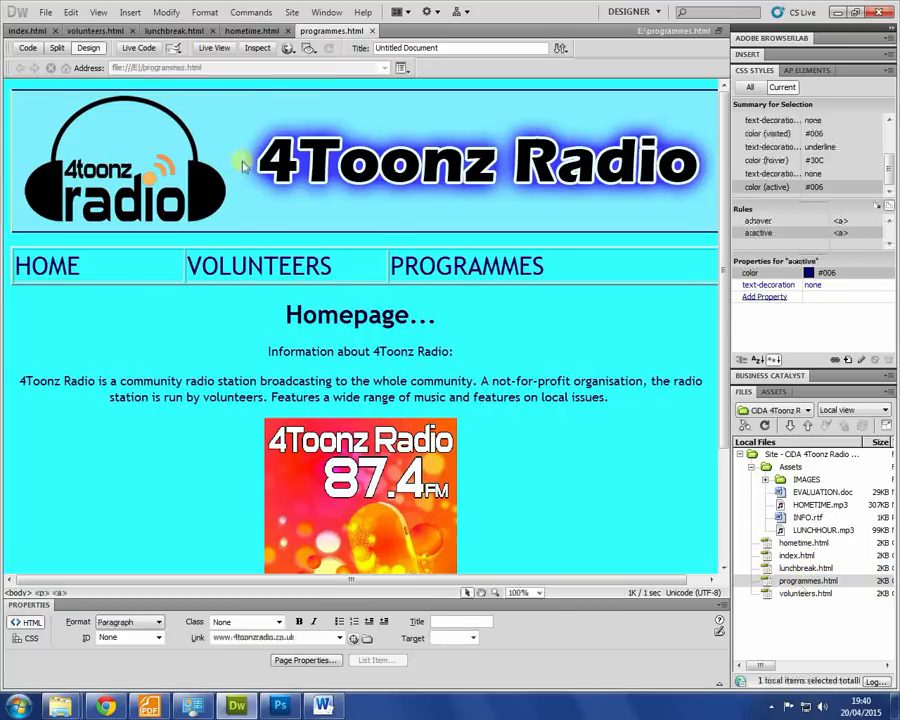
# - Look through the open pages, preview index.html in the browser and close the older preview tabs
pyautogui.click(240, 30)
pyautogui.click(177, 30)
pyautogui.click(115, 30)
pyautogui.click(27, 30)
pyautogui.click(95, 30)
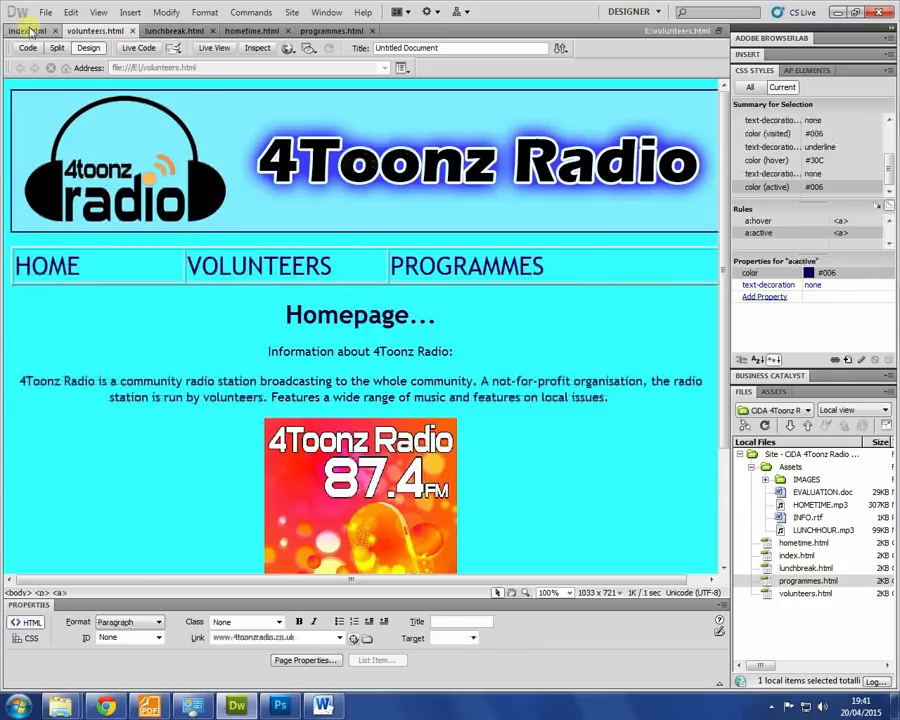
pyautogui.click(28, 31)
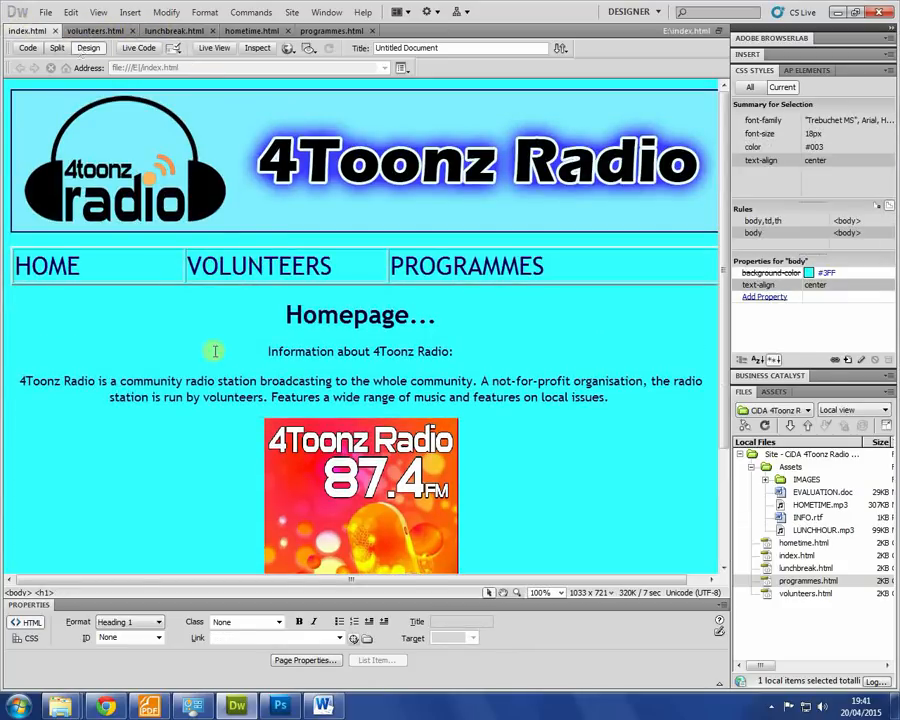
pyautogui.press('F12')
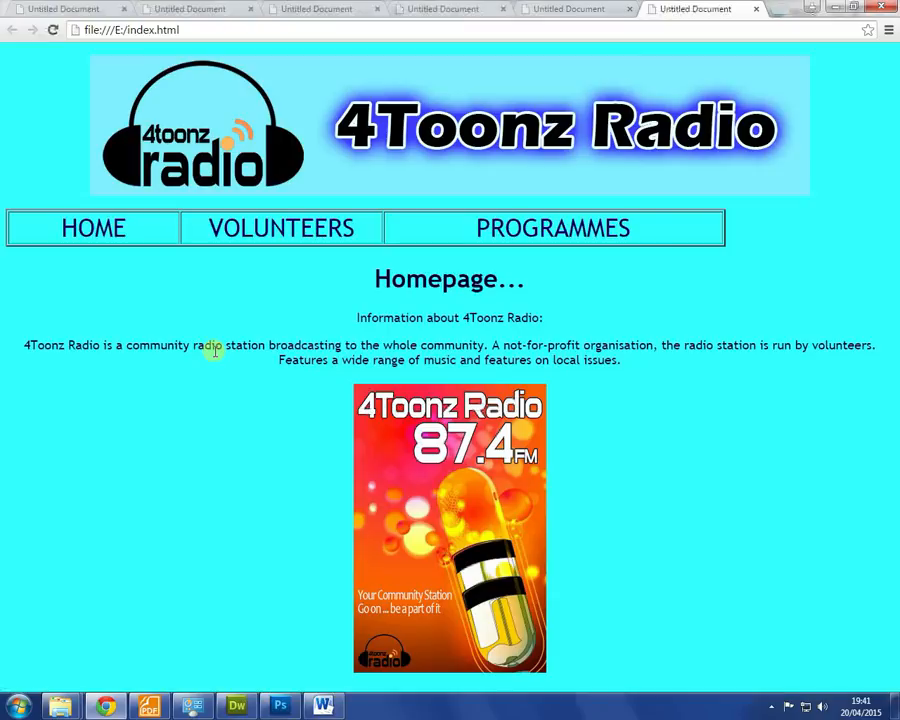
pyautogui.click(122, 8)
pyautogui.click(122, 8)
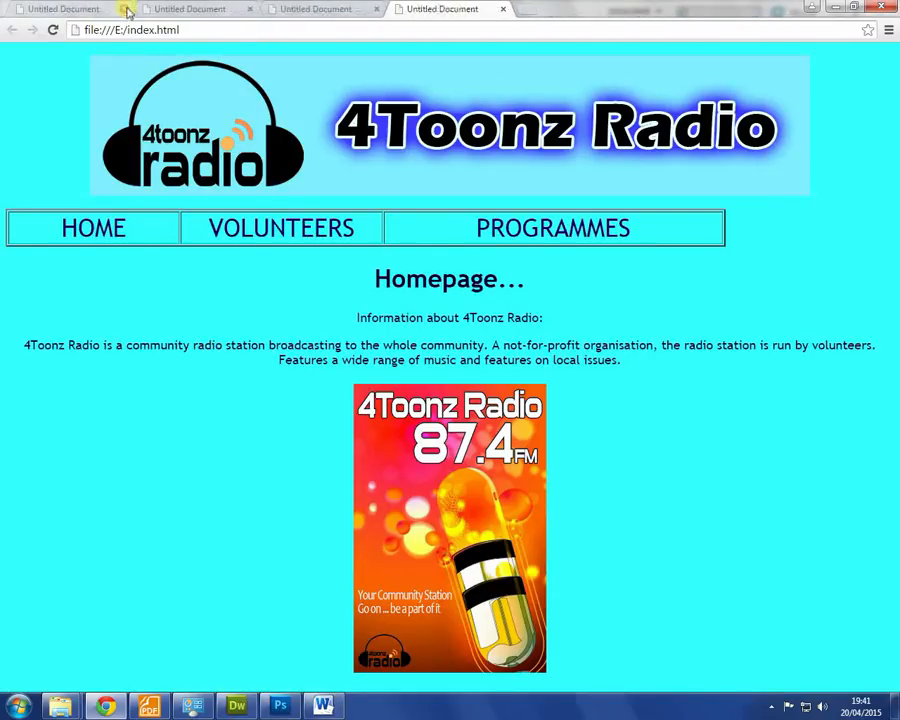
pyautogui.click(123, 9)
pyautogui.click(126, 9)
pyautogui.click(125, 9)
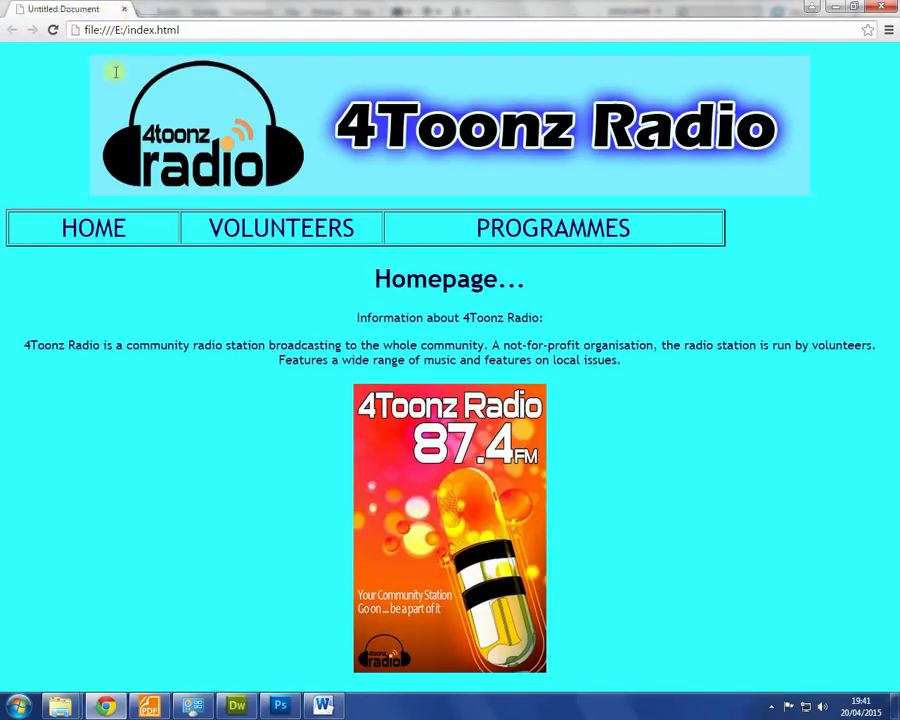
# - Test the HOME, VOLUNTEERS and PROGRAMMES navigation links in the browser, checking the page address each one opens
pyautogui.click(313, 240)
pyautogui.click(550, 226)
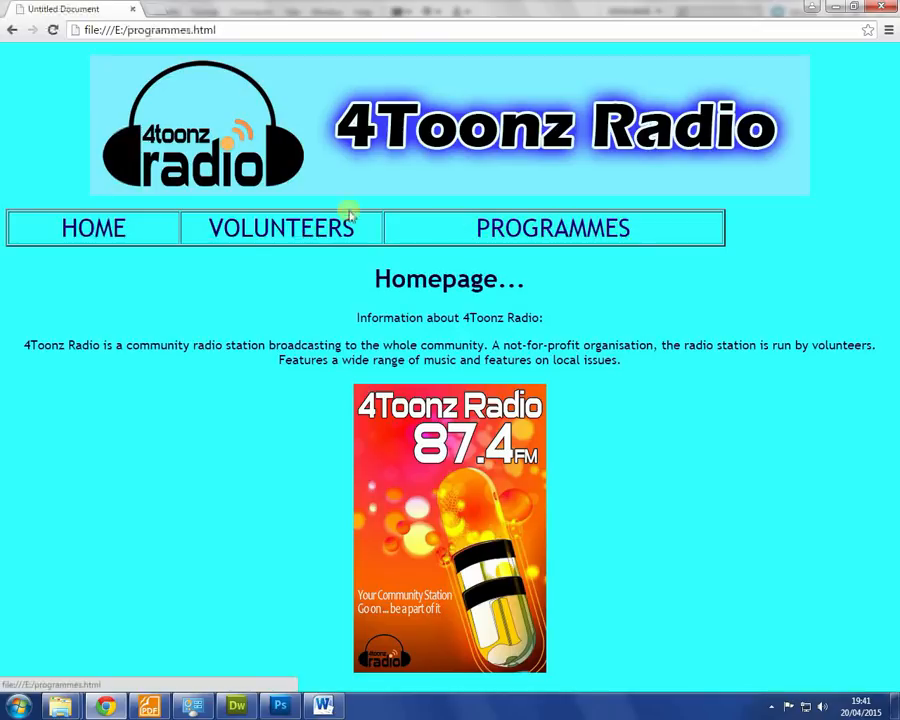
pyautogui.click(296, 224)
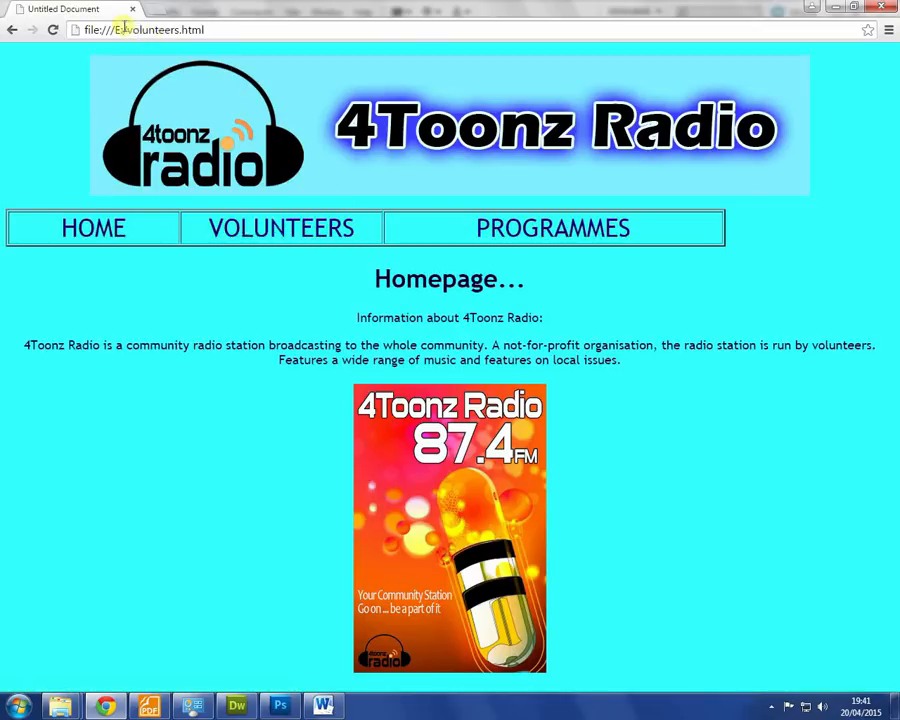
pyautogui.moveTo(125, 29); pyautogui.dragTo(223, 26)
pyautogui.click(249, 223)
pyautogui.click(643, 233)
pyautogui.click(321, 224)
pyautogui.click(74, 225)
pyautogui.click(237, 225)
pyautogui.click(537, 224)
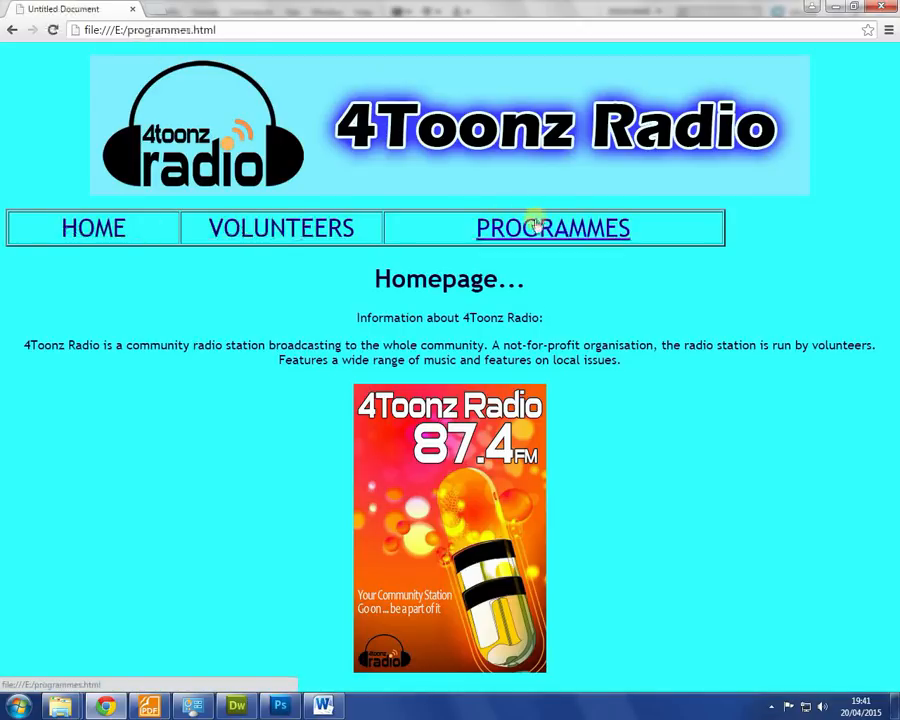
# - Switch to the exam paper in Foxit Reader and read the Thumbnails requirements for the programmes page
pyautogui.click(237, 706)
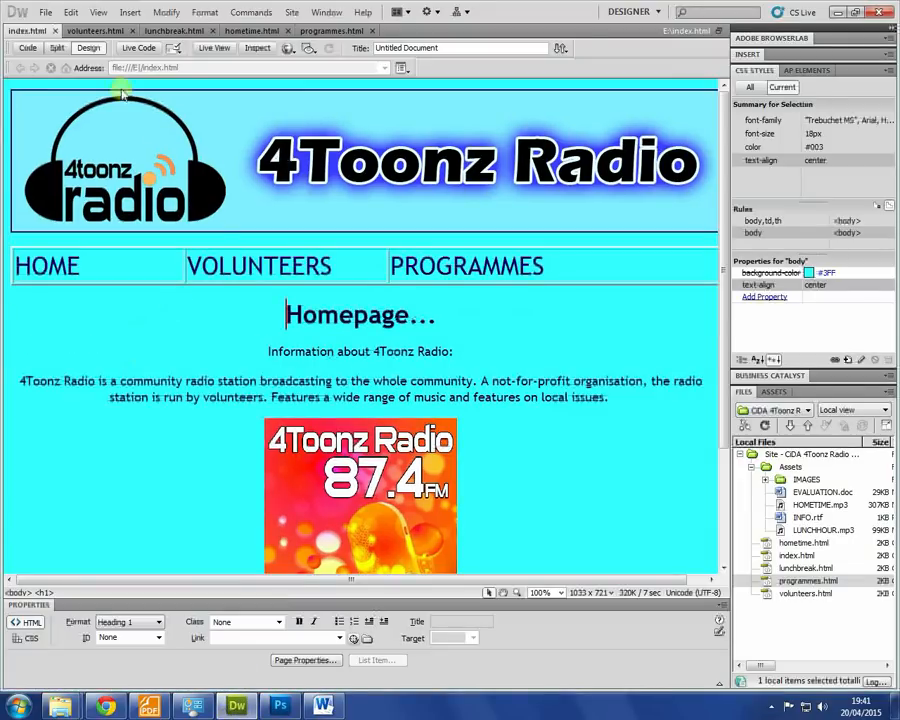
pyautogui.click(149, 706)
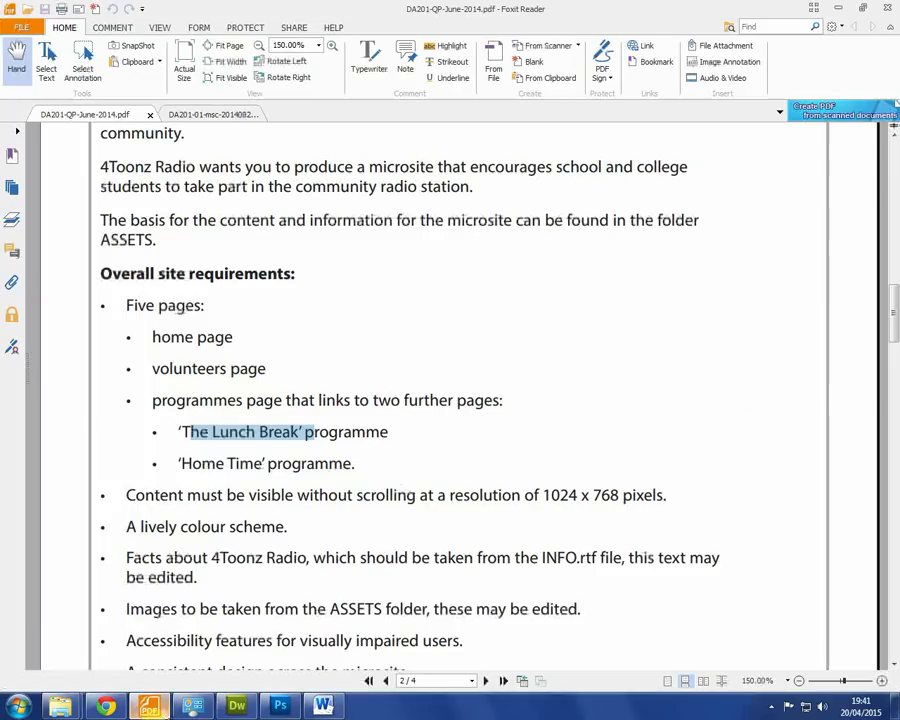
pyautogui.scroll(-8, 243, 396)
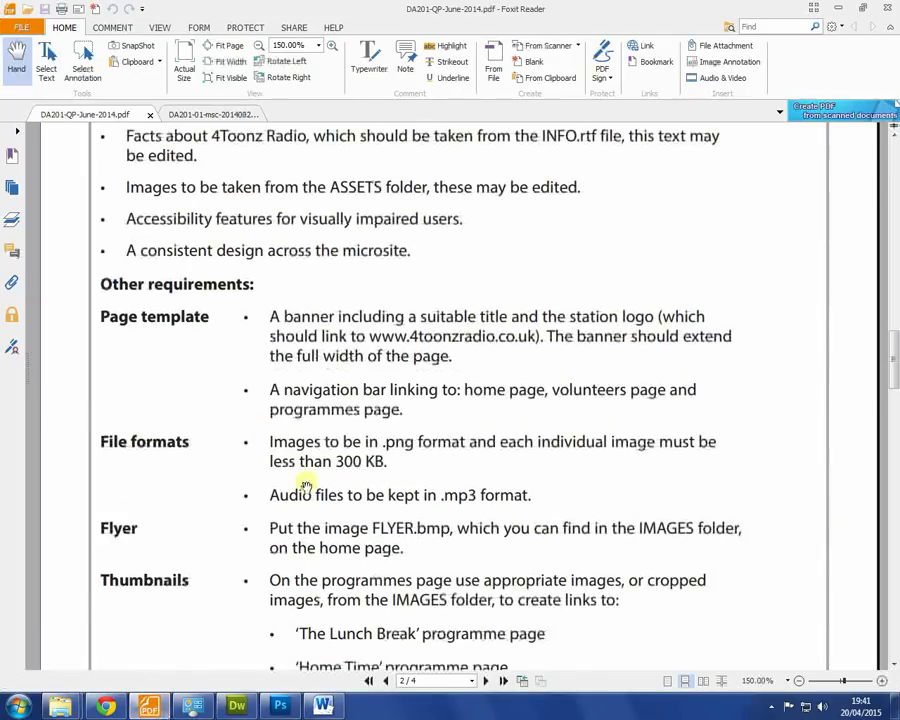
pyautogui.scroll(-3, 305, 484)
pyautogui.scroll(1, 472, 430)
pyautogui.scroll(-2, 437, 370)
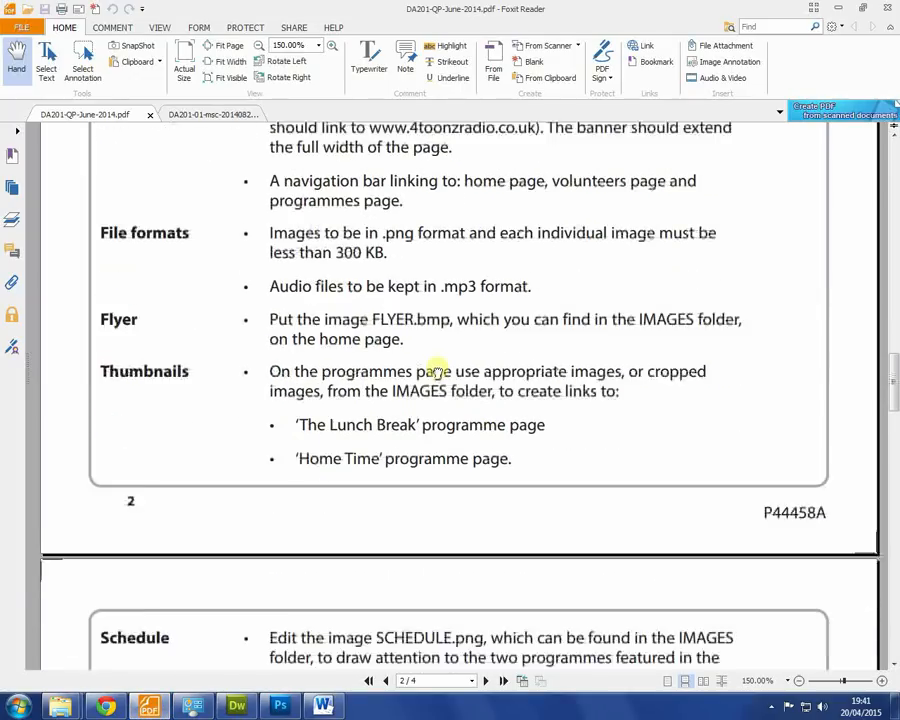
pyautogui.scroll(-1, 437, 370)
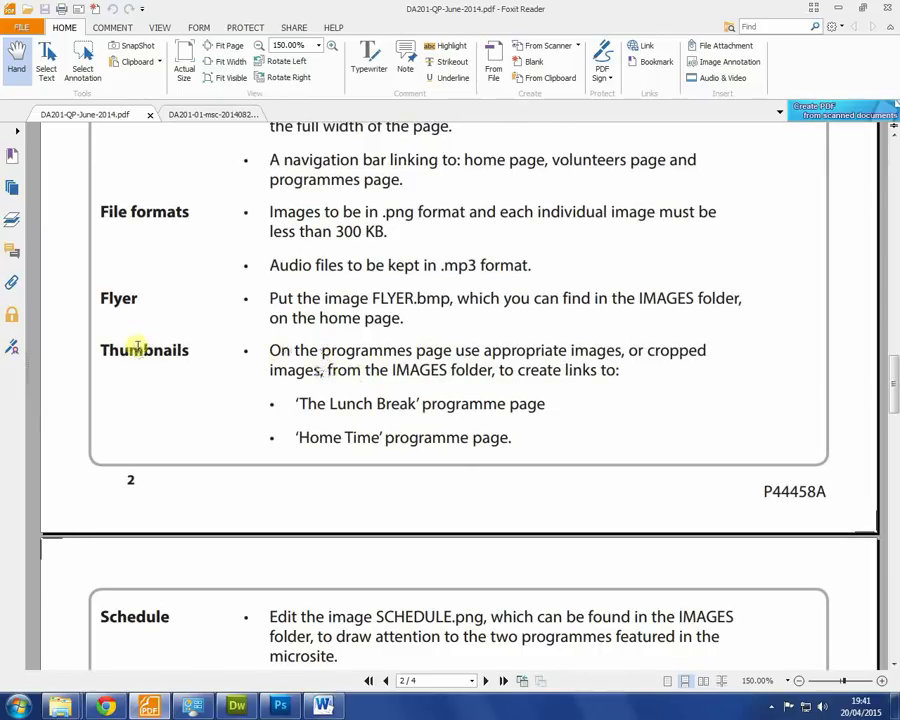
pyautogui.moveTo(138, 345); pyautogui.dragTo(167, 365)
pyautogui.click(266, 341)
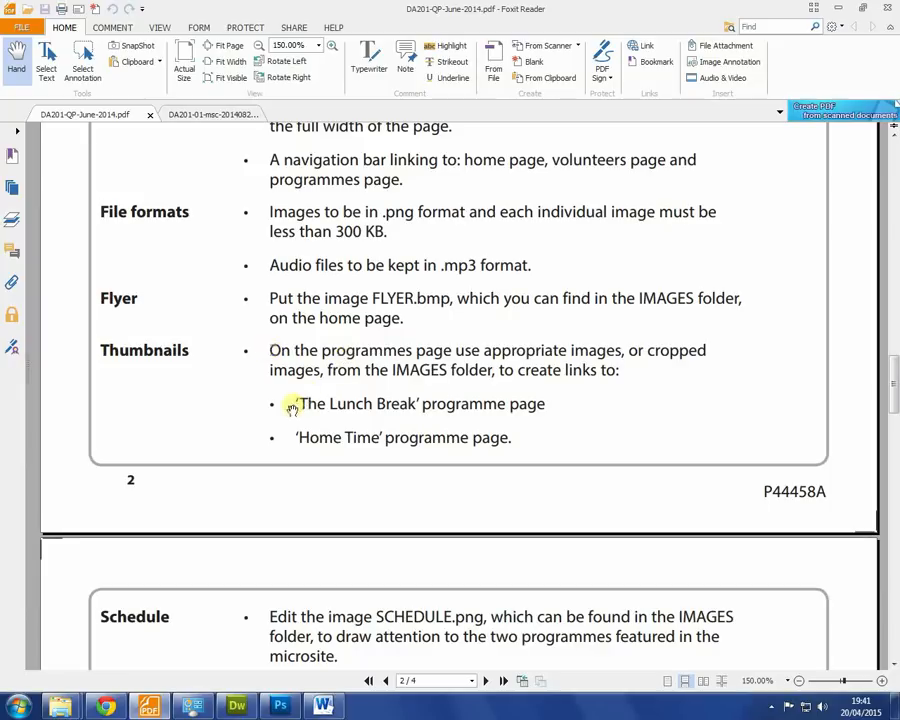
# - Switch to Dreamweaver and change the heading on programmes.html to "Programmes..."
pyautogui.moveTo(297, 403); pyautogui.dragTo(368, 405)
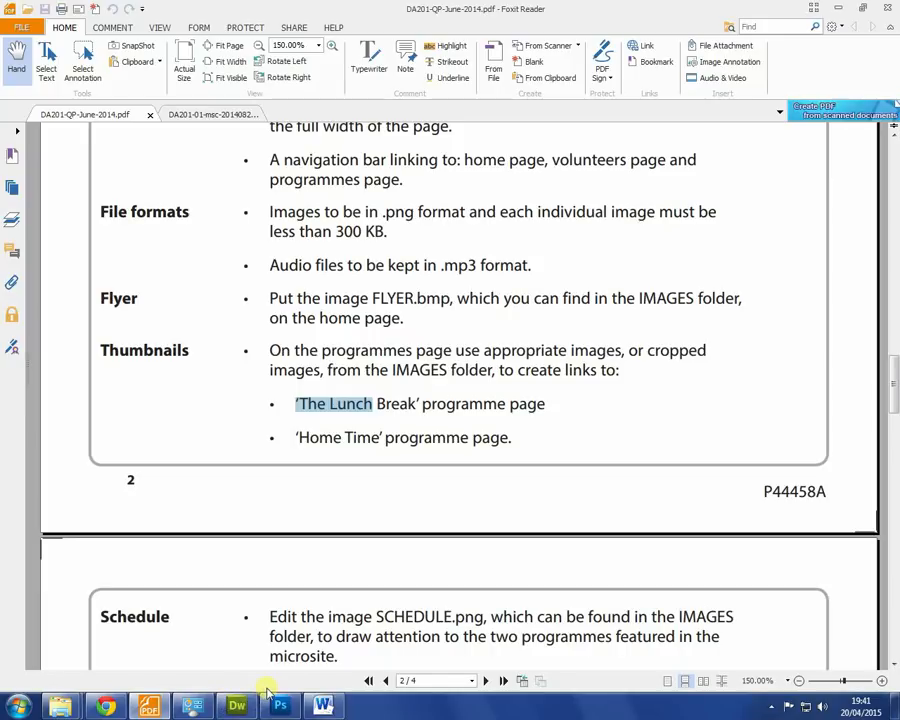
pyautogui.click(237, 706)
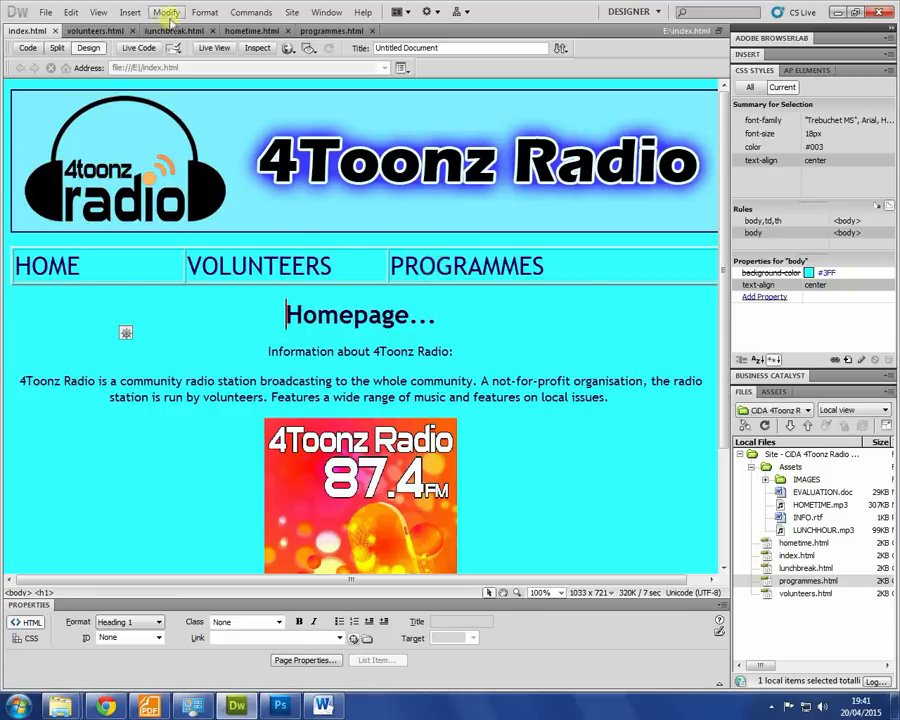
pyautogui.click(320, 30)
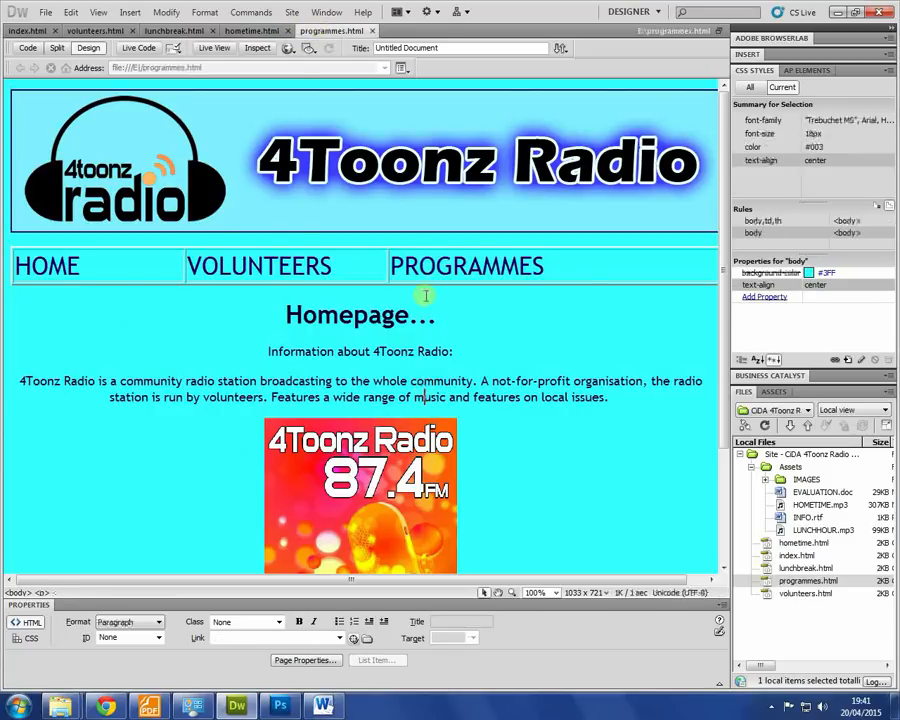
pyautogui.moveTo(426, 295); pyautogui.dragTo(197, 310)
pyautogui.write('Progr')
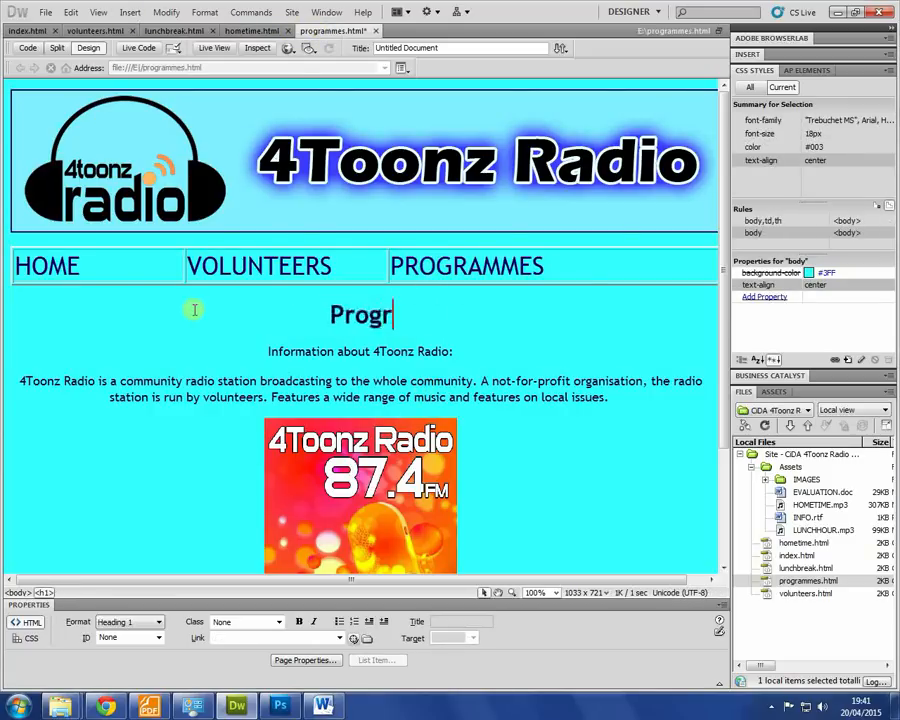
pyautogui.write('ammes...')
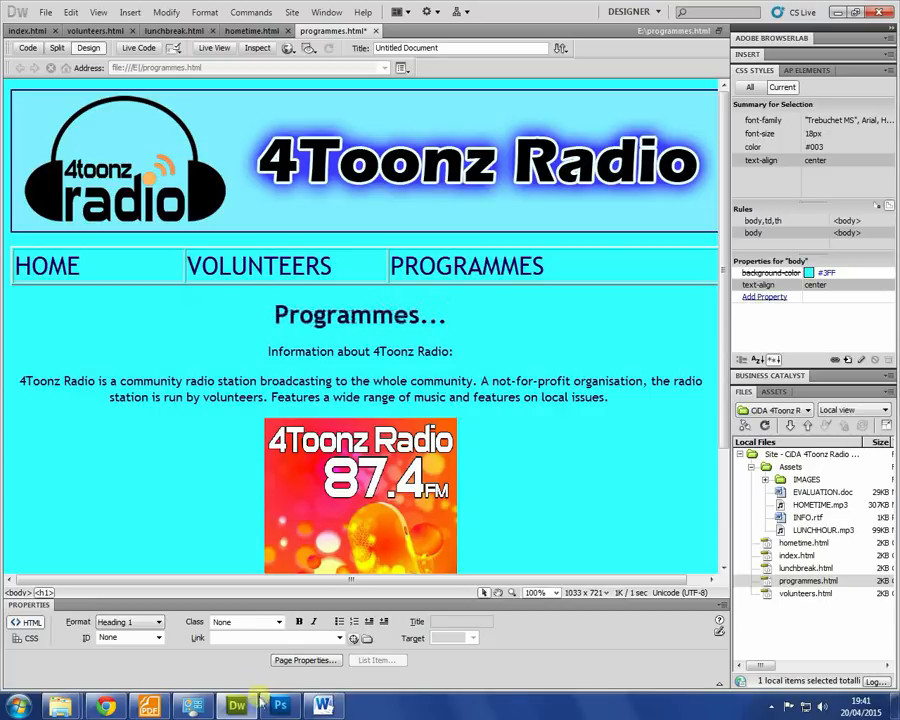
# - Switch to INFO.rtf in Word, look through its programme text and copy the line "Broadcasting 24/7 on 87.4 FM."
pyautogui.click(322, 706)
pyautogui.click(210, 287)
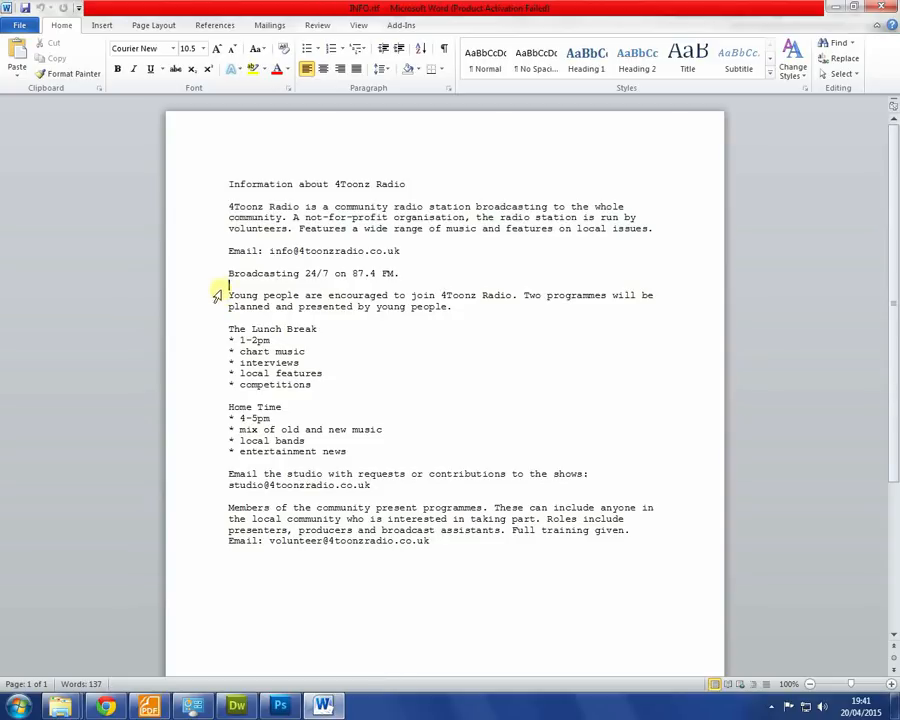
pyautogui.moveTo(382, 456); pyautogui.dragTo(203, 406)
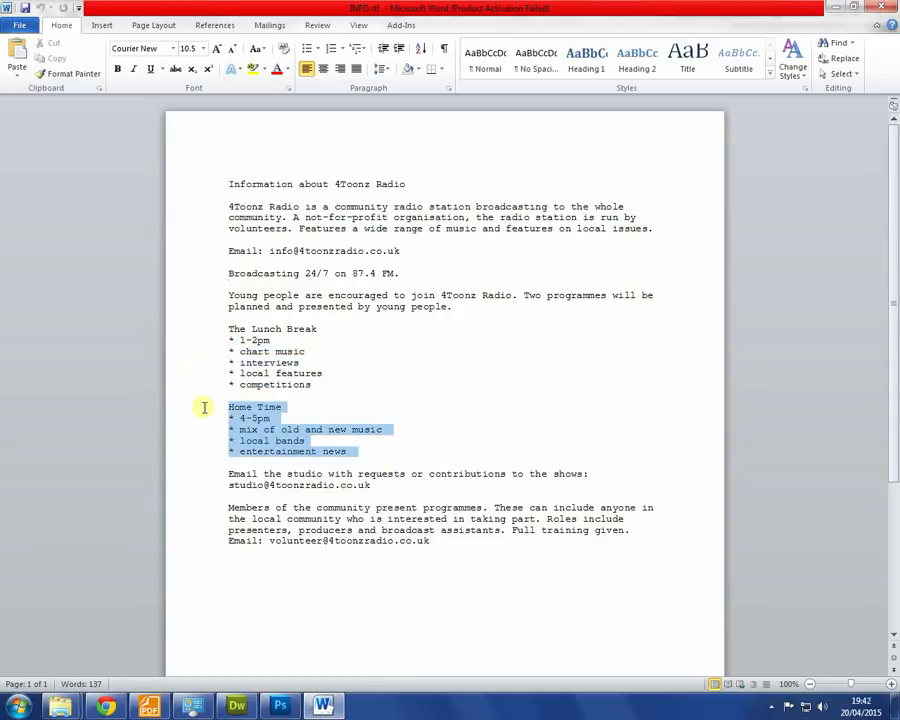
pyautogui.click(381, 358)
pyautogui.moveTo(468, 311); pyautogui.dragTo(229, 294)
pyautogui.moveTo(448, 537); pyautogui.dragTo(171, 503)
pyautogui.moveTo(454, 307); pyautogui.dragTo(229, 289)
pyautogui.moveTo(462, 277); pyautogui.dragTo(135, 276)
pyautogui.hotkey('ctrl', 'c')
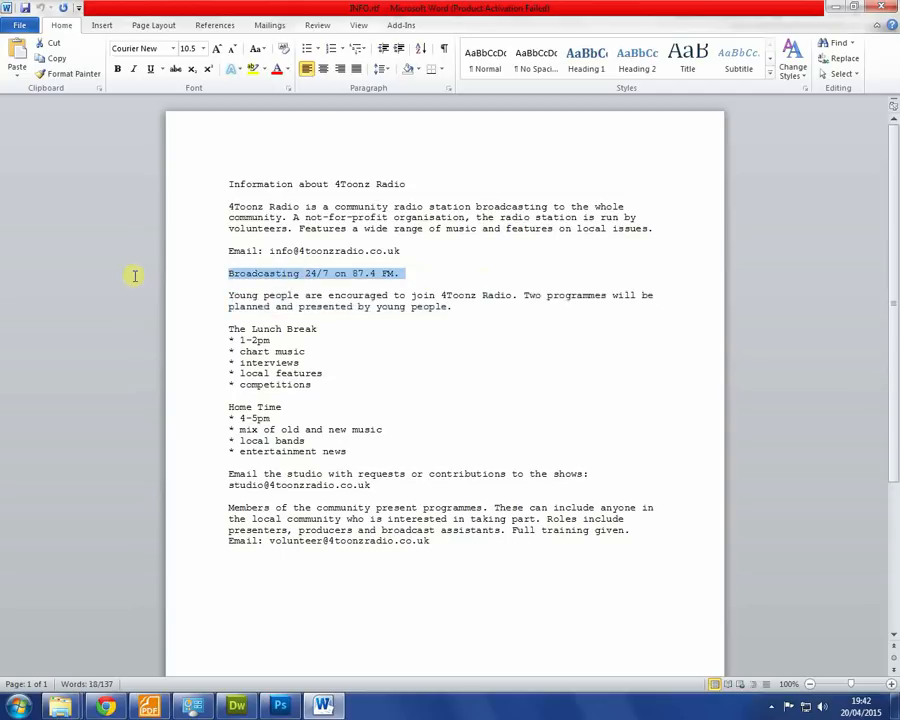
# - Back in Dreamweaver, replace the station information text on programmes.html with the copied broadcasting line and delete the flyer image
pyautogui.hotkey('alt', 'Tab')
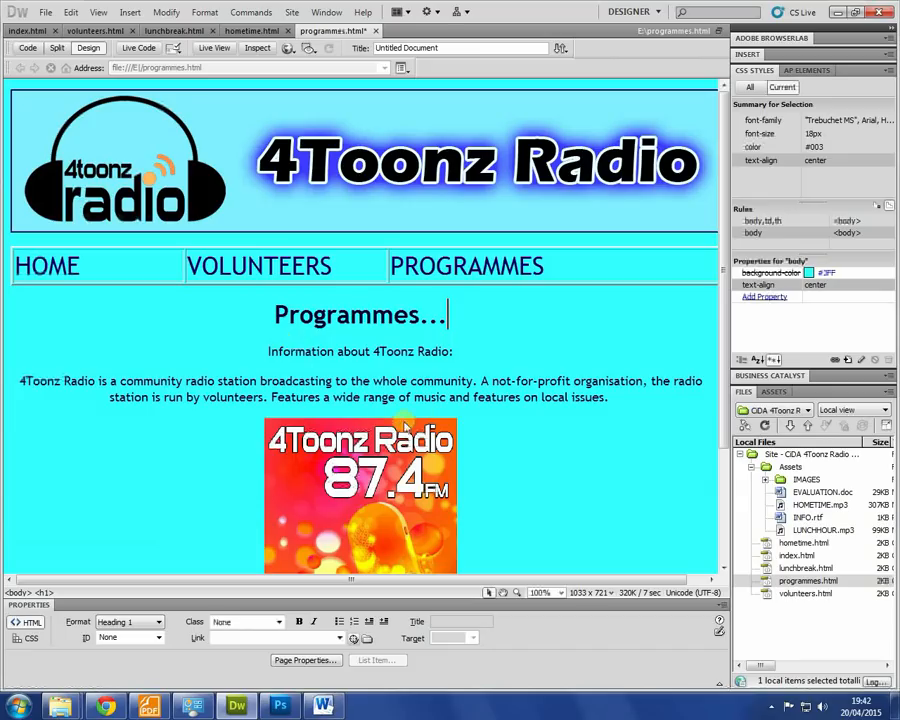
pyautogui.moveTo(621, 392); pyautogui.dragTo(185, 354)
pyautogui.hotkey('ctrl', 'v')
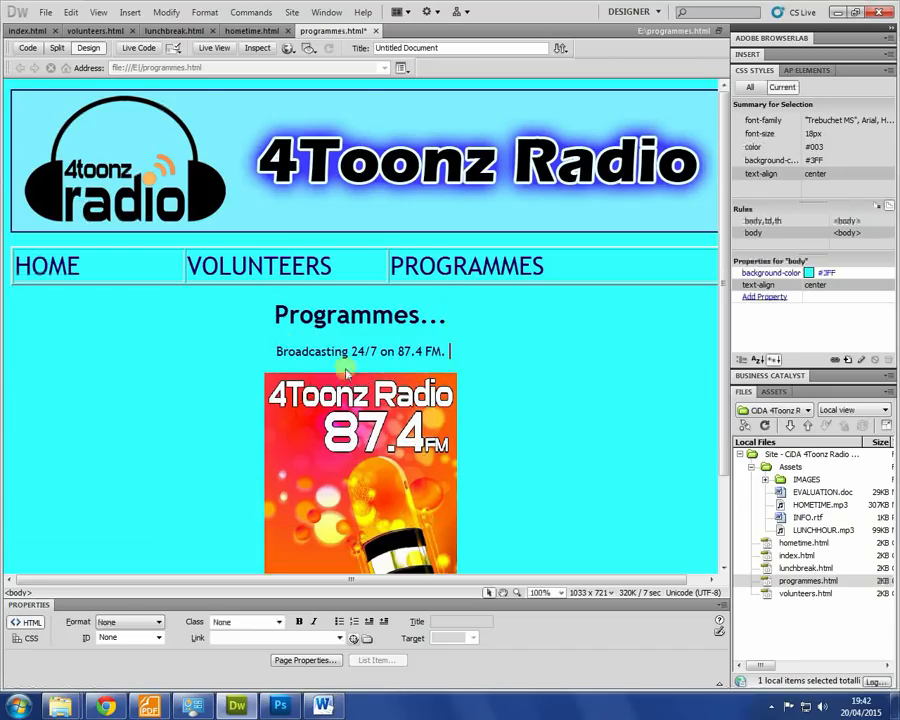
pyautogui.press('Return')
pyautogui.scroll(-2, 400, 380)
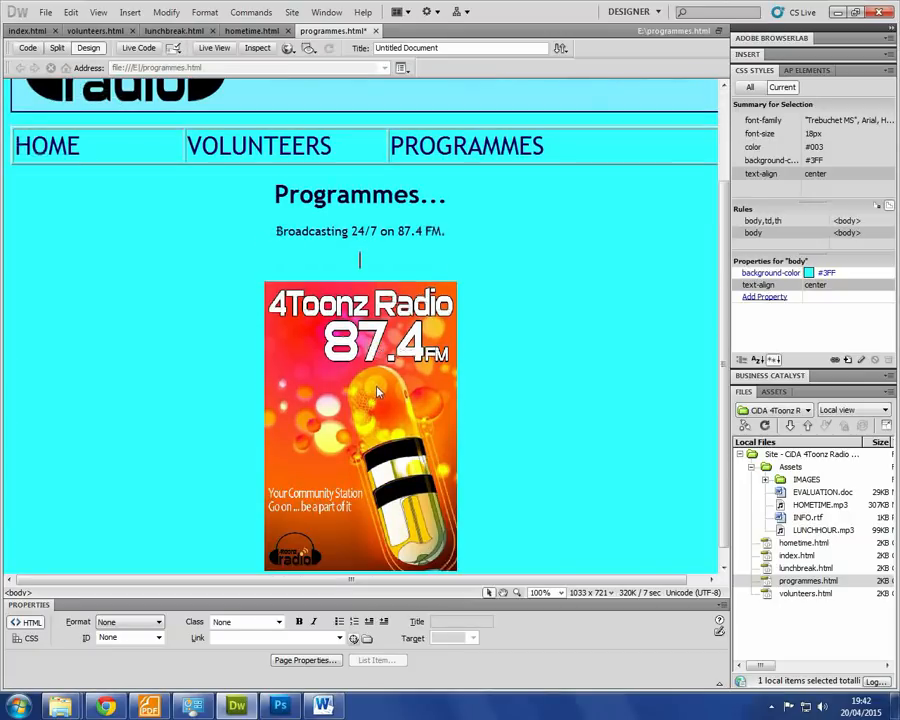
pyautogui.click(373, 378)
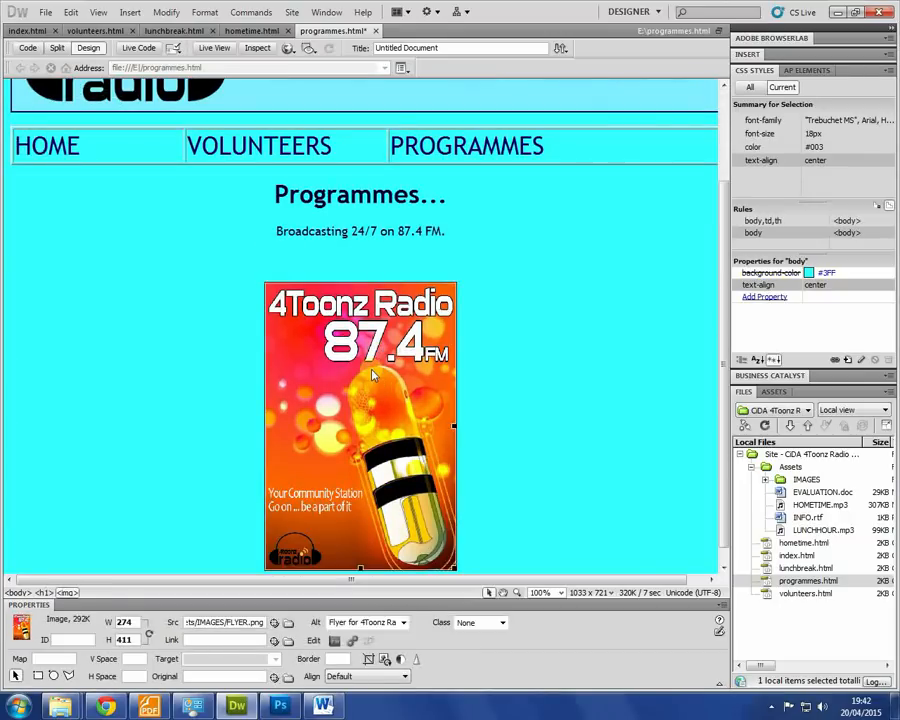
pyautogui.press('Delete')
# - Insert an AP Div sized about 256 by 263 px and place it below the broadcasting line, right of the page centre
pyautogui.click(127, 13)
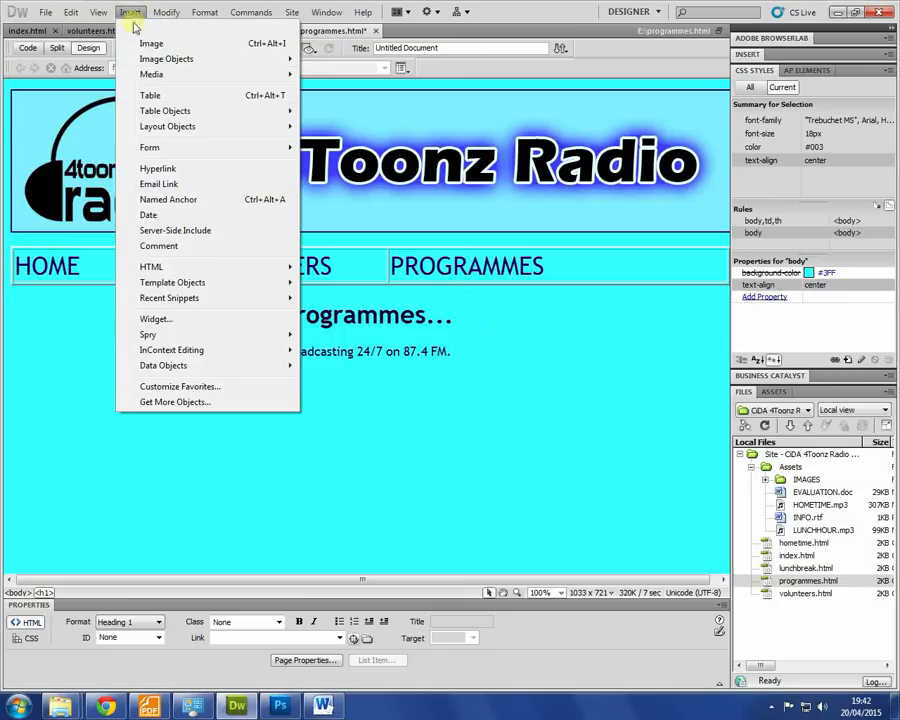
pyautogui.moveTo(172, 136)
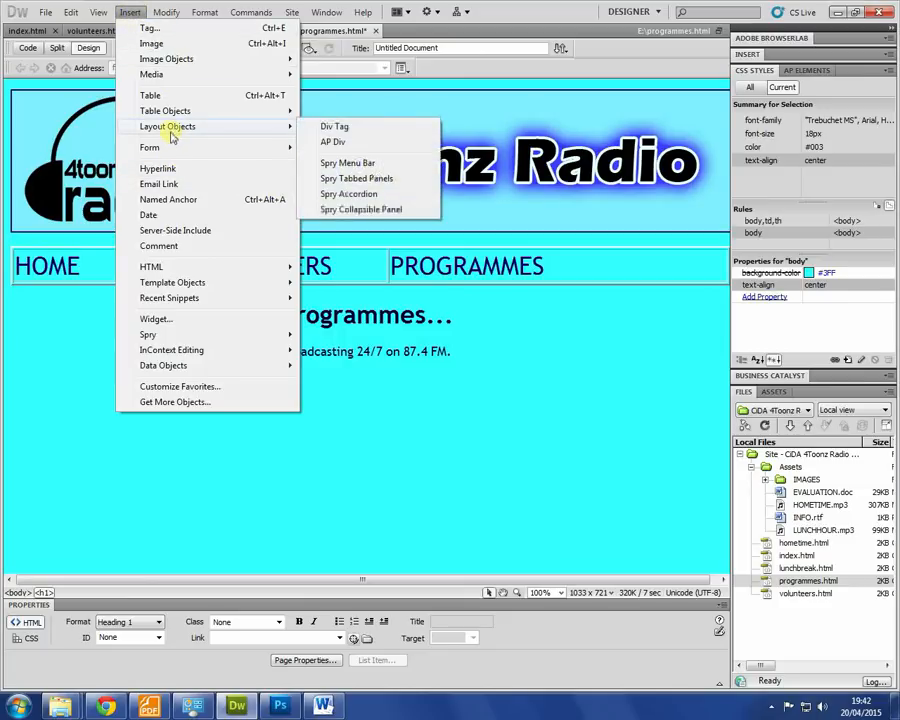
pyautogui.click(343, 145)
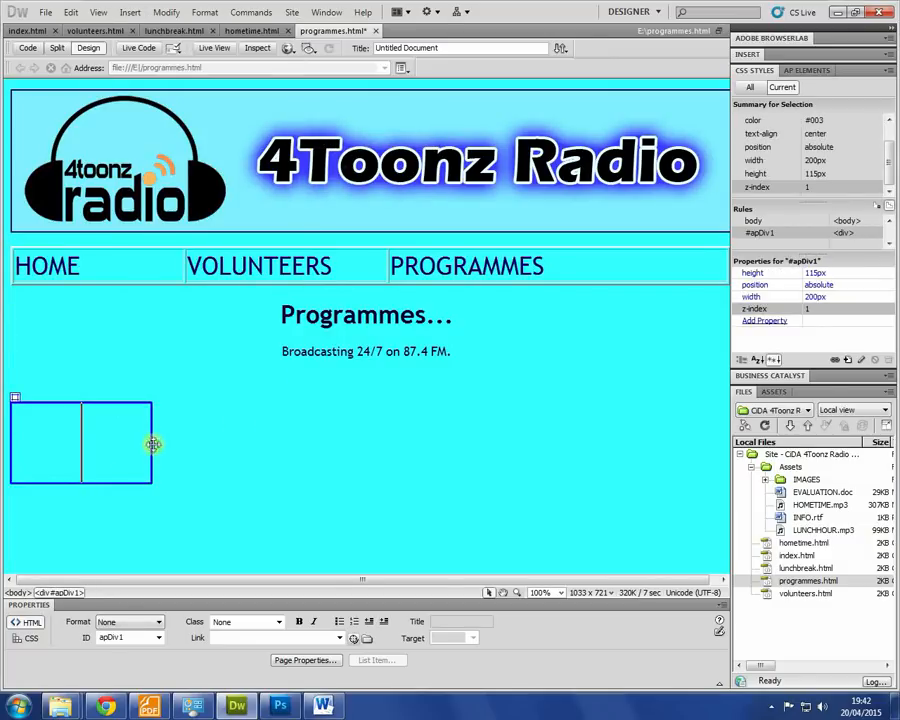
pyautogui.moveTo(150, 441); pyautogui.dragTo(292, 549)
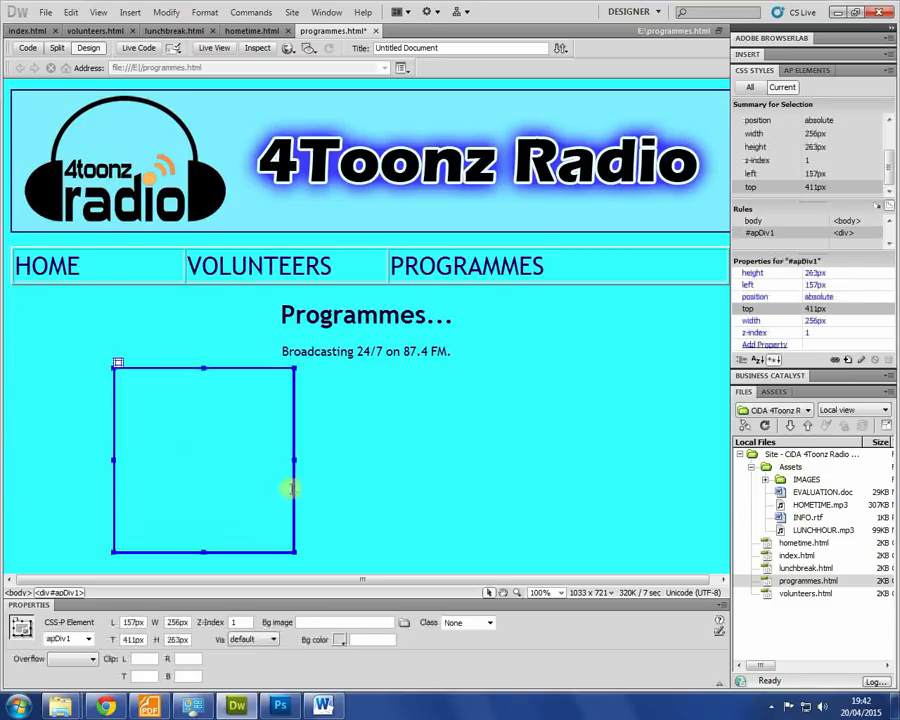
pyautogui.moveTo(294, 491); pyautogui.dragTo(587, 490)
# - Insert a second AP Div about 255 by 271 px, placed left of the first at about 162 px left and 410 px top
pyautogui.click(118, 260)
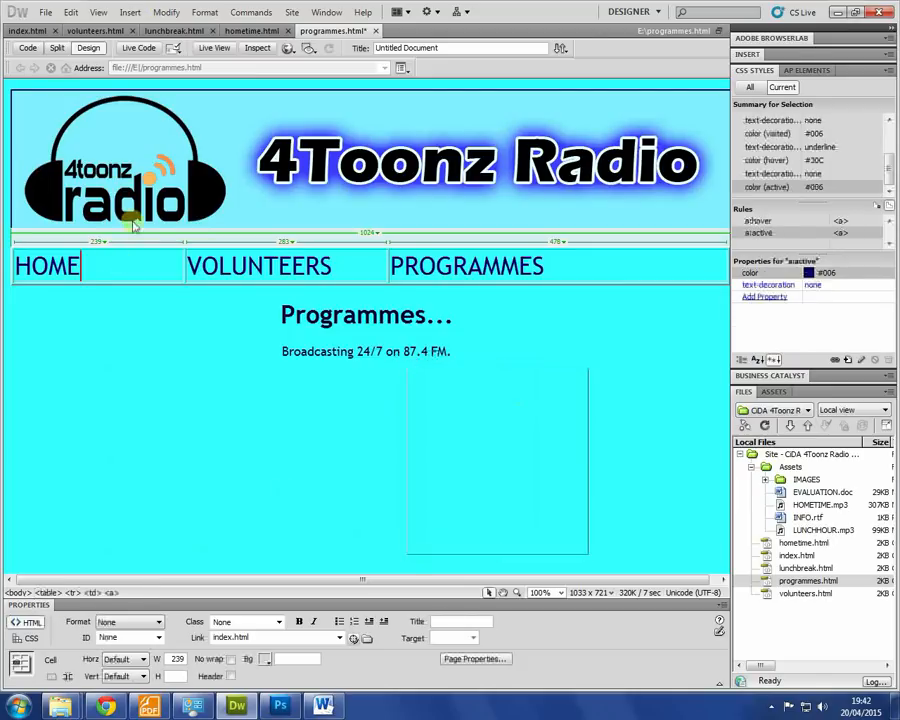
pyautogui.click(130, 12)
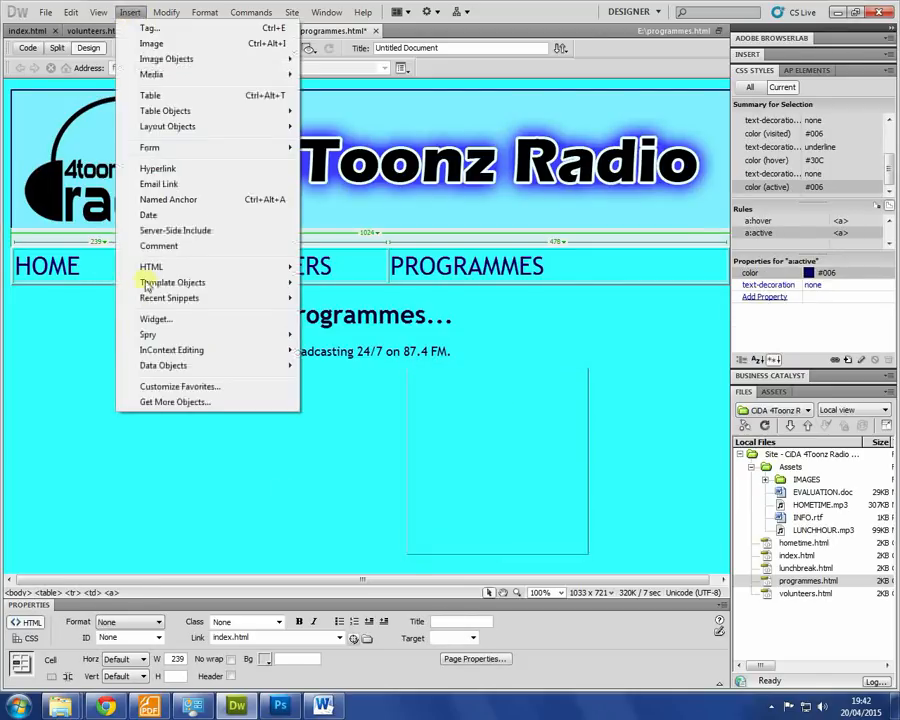
pyautogui.moveTo(238, 128)
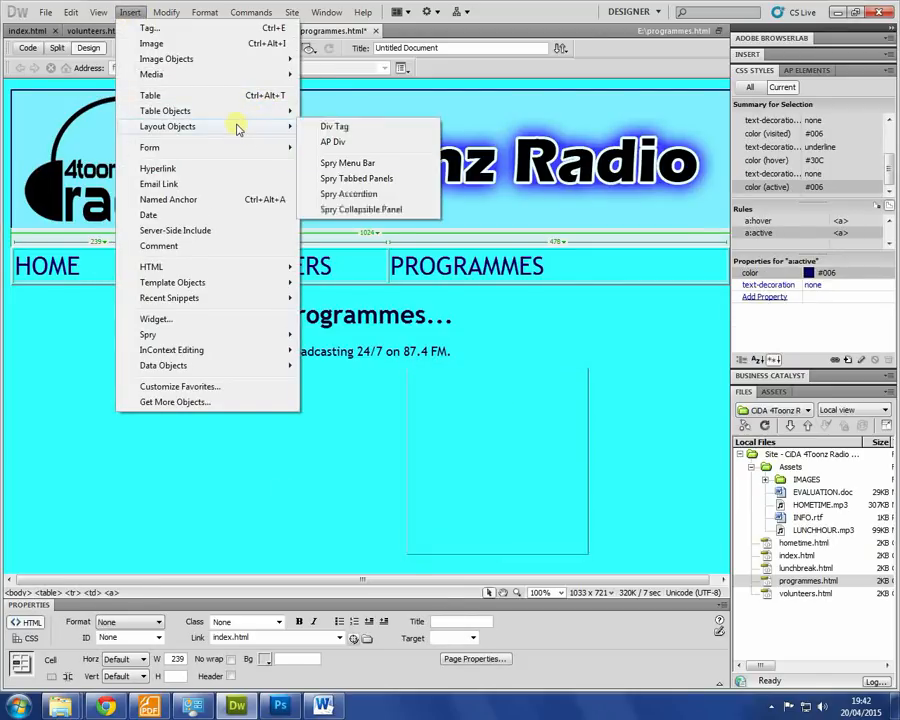
pyautogui.click(334, 143)
pyautogui.click(226, 328)
pyautogui.moveTo(226, 328); pyautogui.dragTo(311, 549)
pyautogui.click(148, 707)
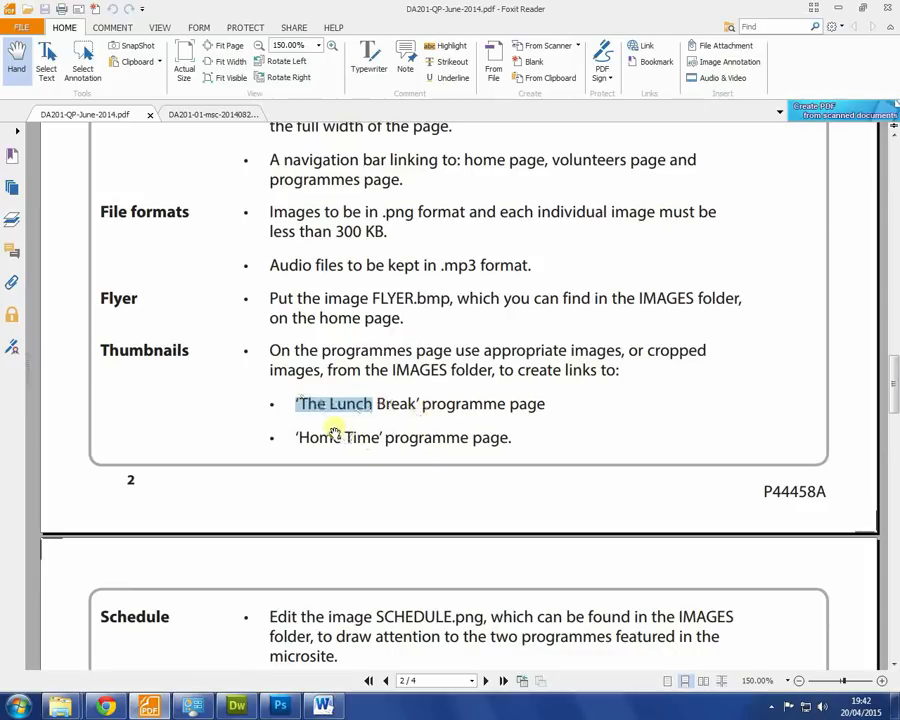
pyautogui.click(237, 707)
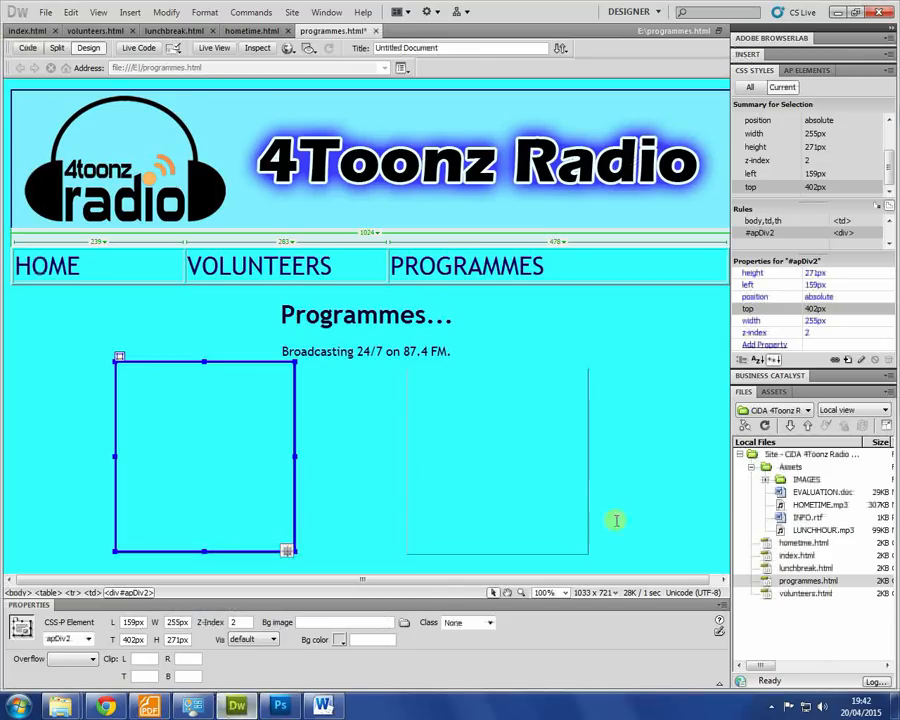
pyautogui.moveTo(294, 384); pyautogui.dragTo(296, 390)
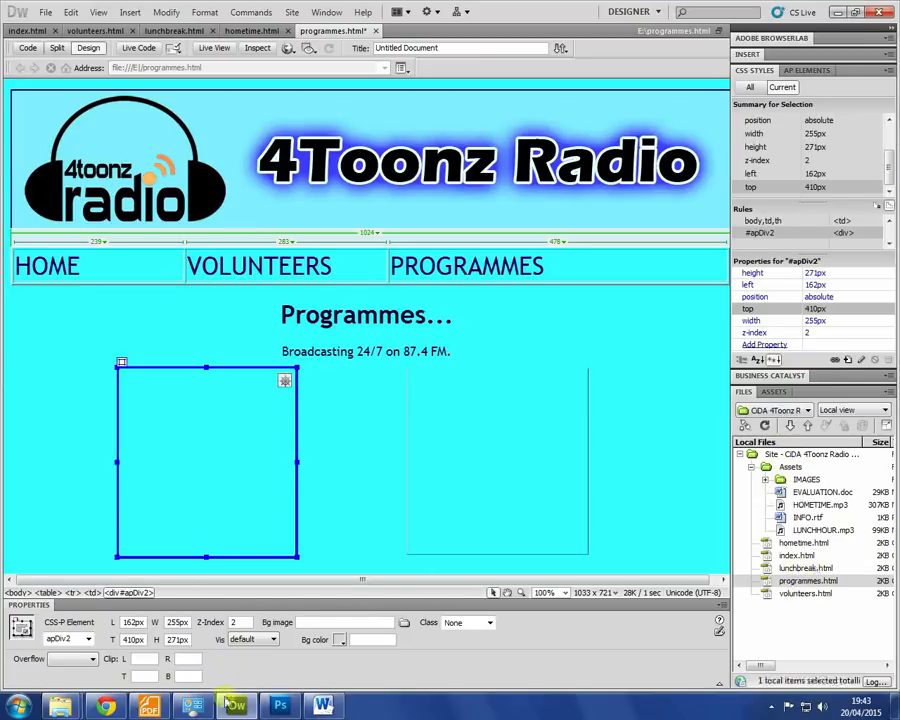
# - Check the Thumbnails requirements in the exam paper in Foxit Reader again and return to Dreamweaver
pyautogui.click(149, 707)
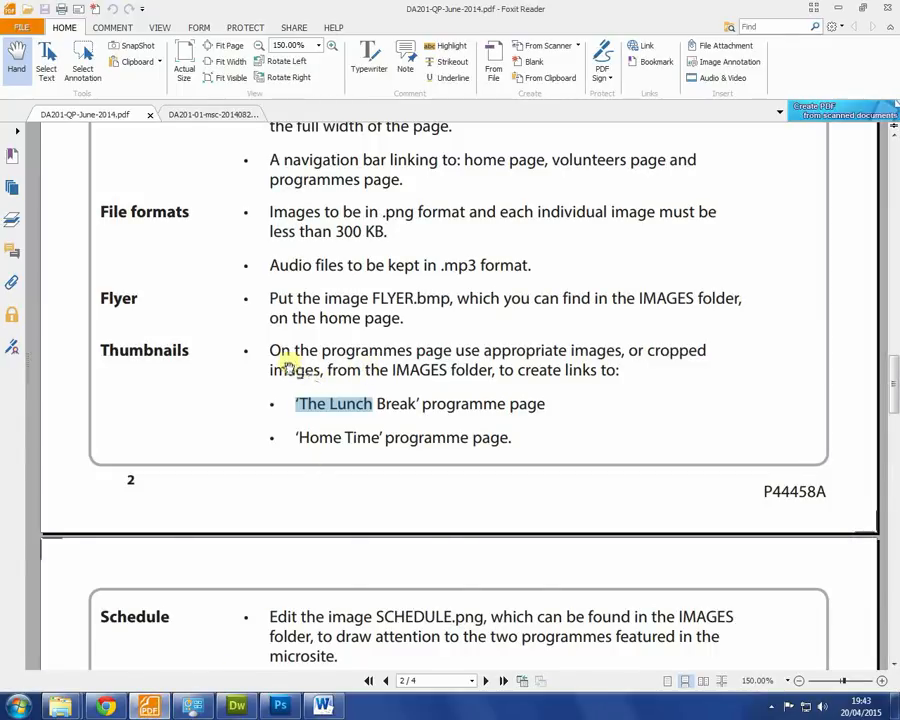
pyautogui.scroll(1, 364, 330)
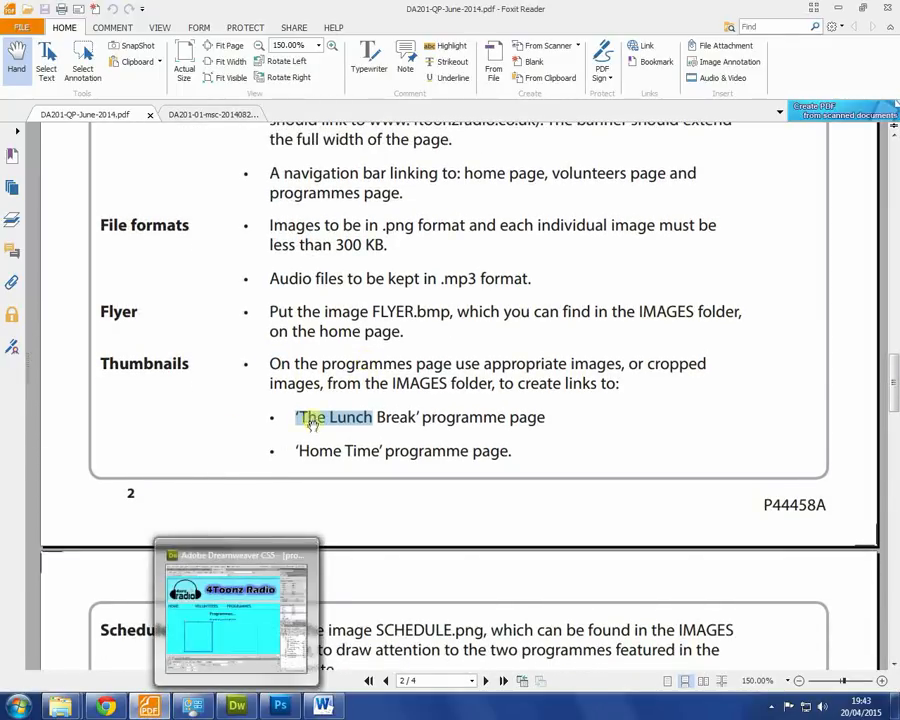
pyautogui.click(237, 706)
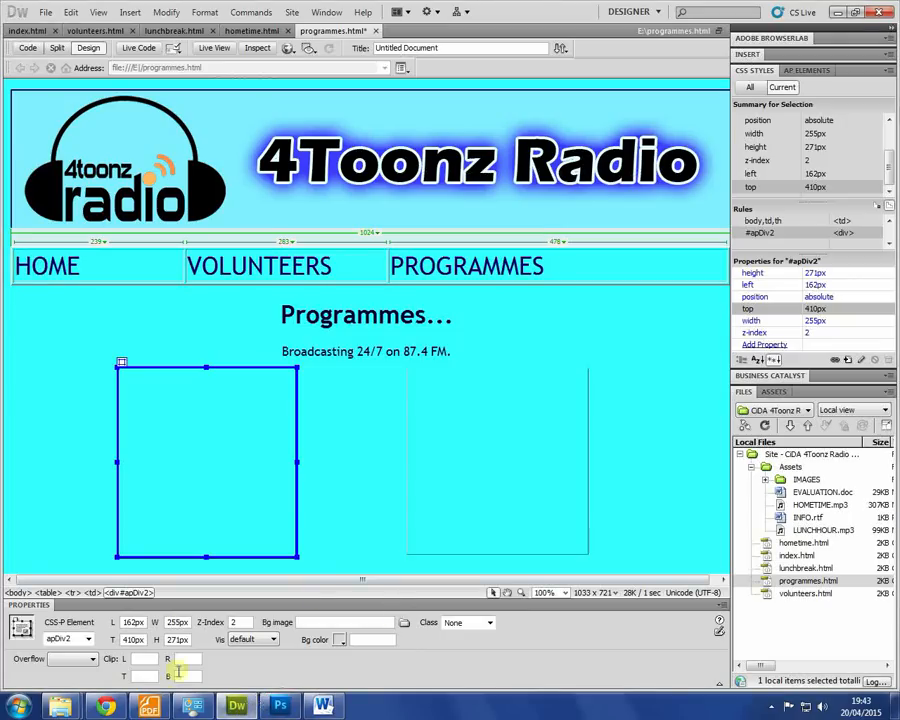
pyautogui.click(150, 706)
pyautogui.click(237, 706)
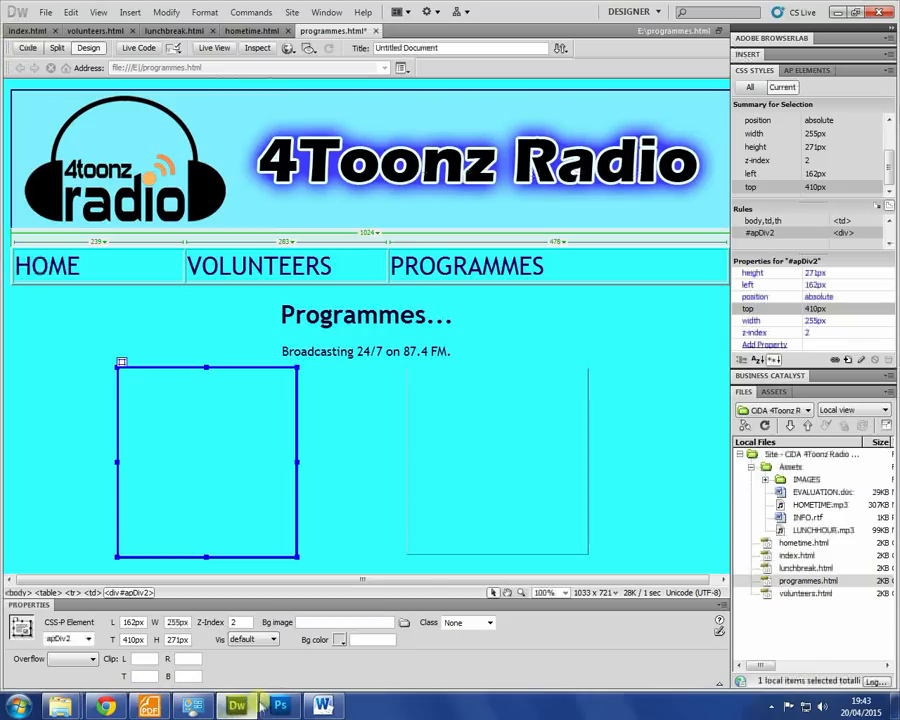
# - Browse the site's IMAGES folder for a suitable thumbnail picture, view MIC.png in Fireworks and close it
pyautogui.doubleClick(788, 469)
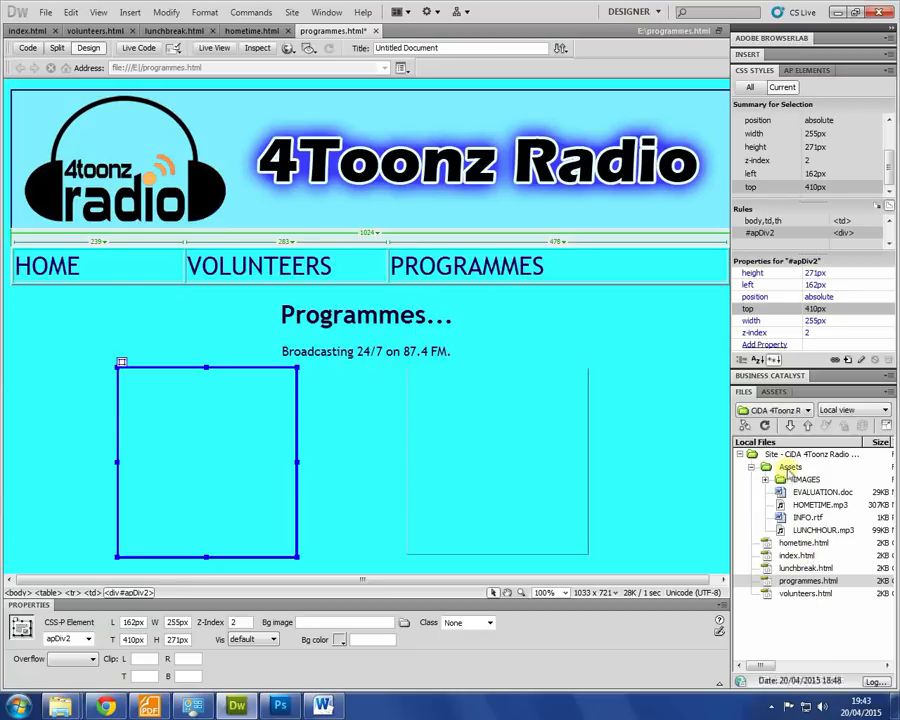
pyautogui.doubleClick(788, 469)
pyautogui.doubleClick(806, 479)
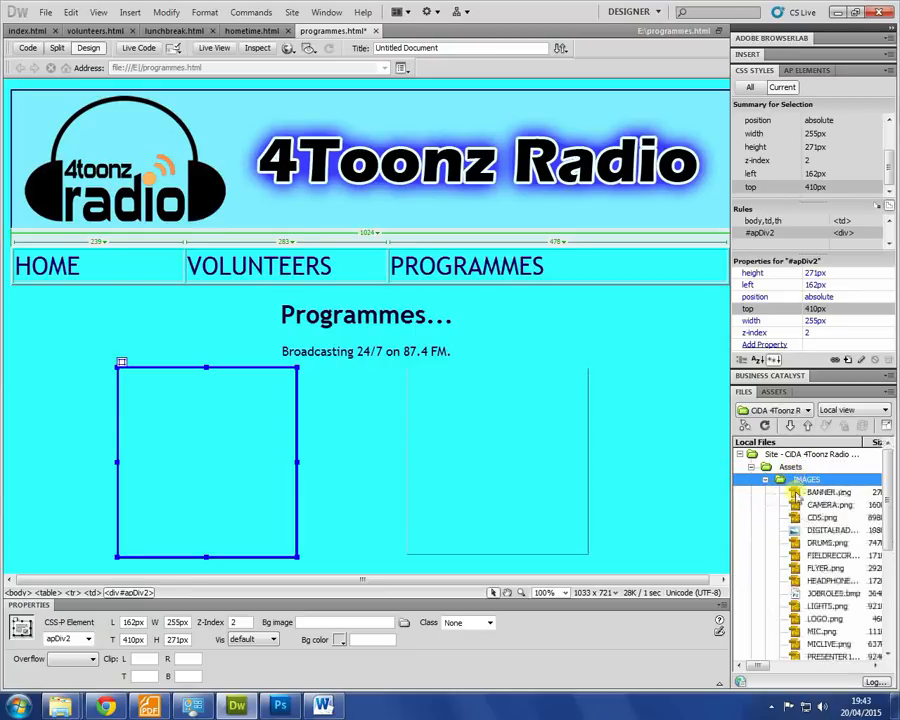
pyautogui.moveTo(889, 502); pyautogui.dragTo(889, 534)
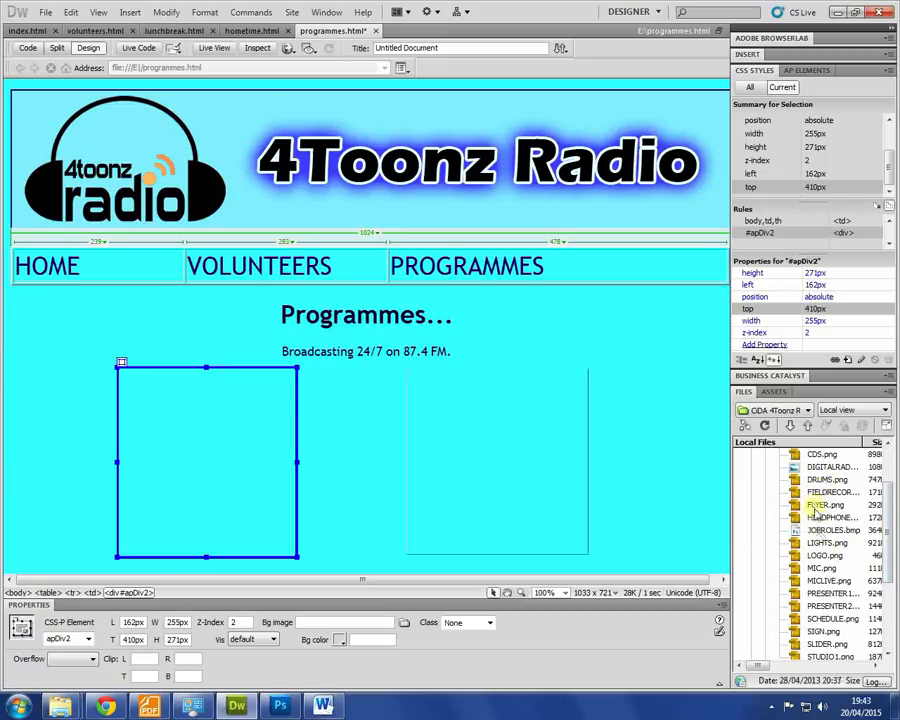
pyautogui.scroll(2, 878, 512)
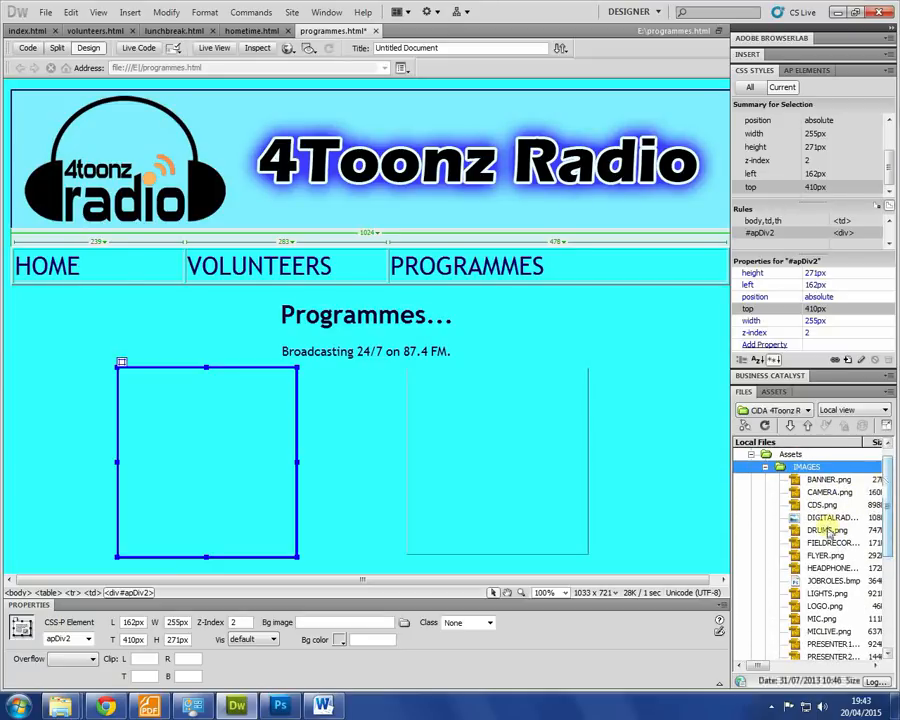
pyautogui.scroll(-2, 885, 515)
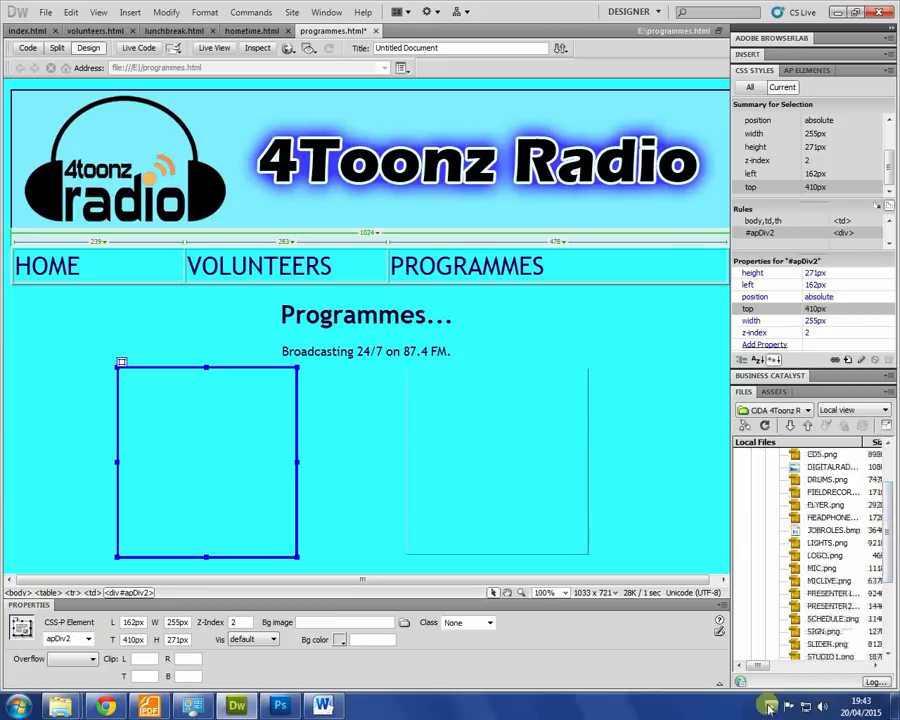
pyautogui.moveTo(762, 667); pyautogui.dragTo(777, 667)
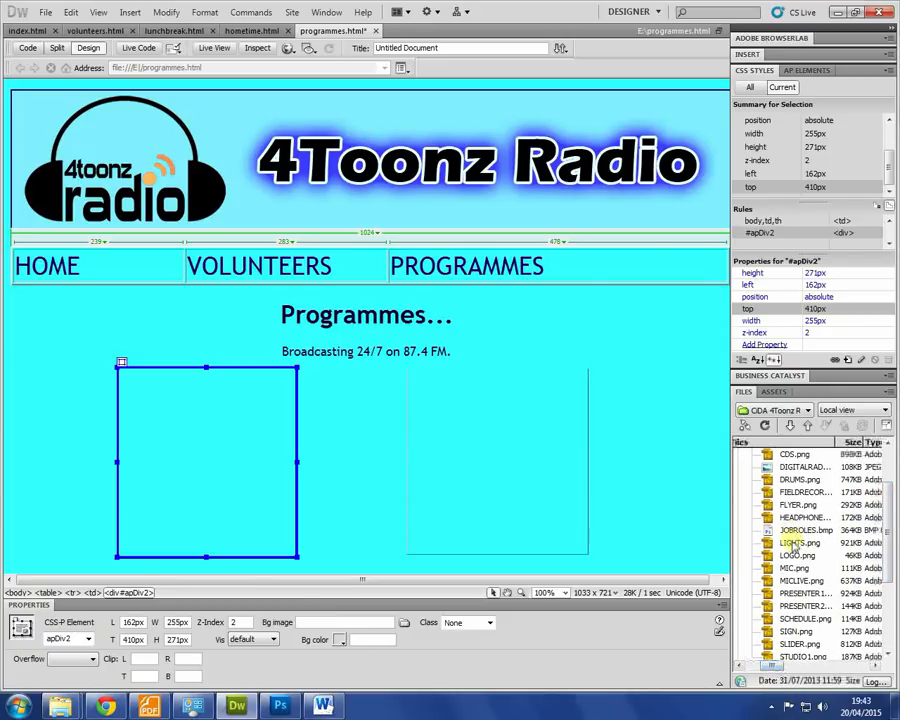
pyautogui.scroll(-1, 825, 540)
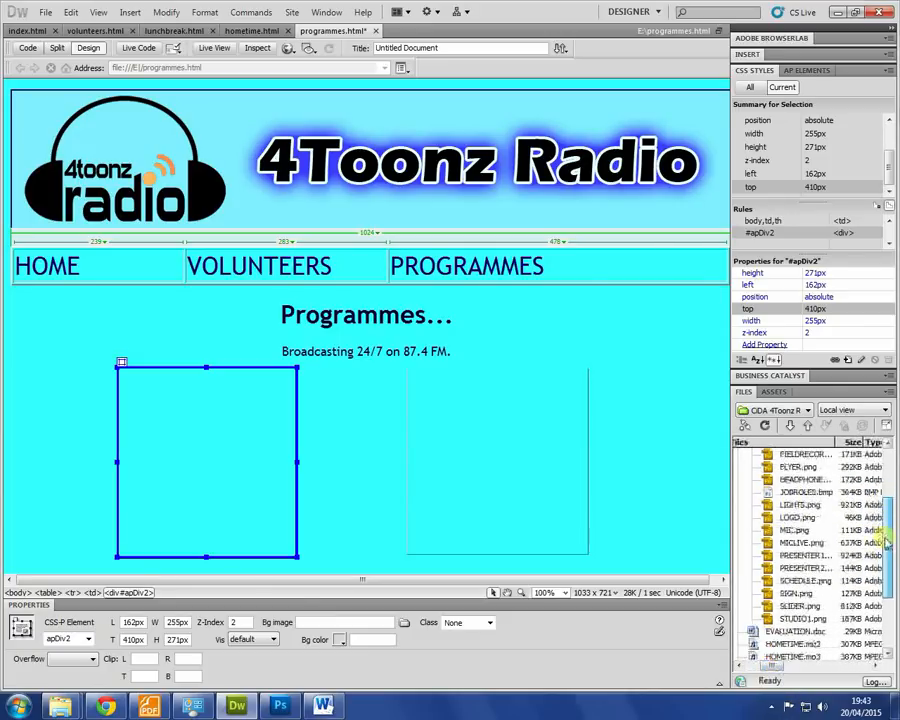
pyautogui.doubleClick(795, 530)
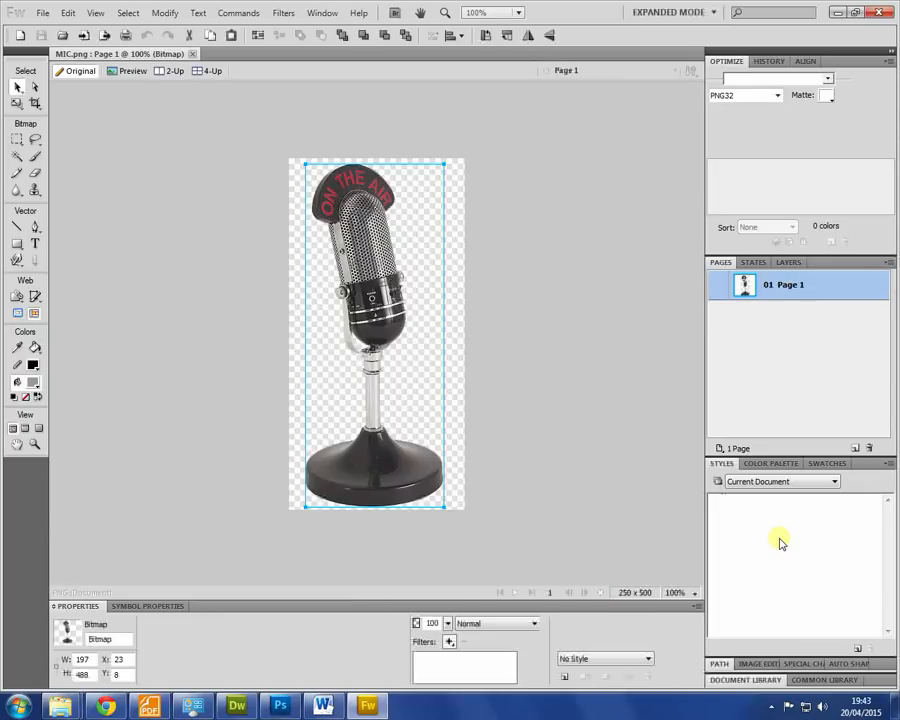
pyautogui.click(884, 13)
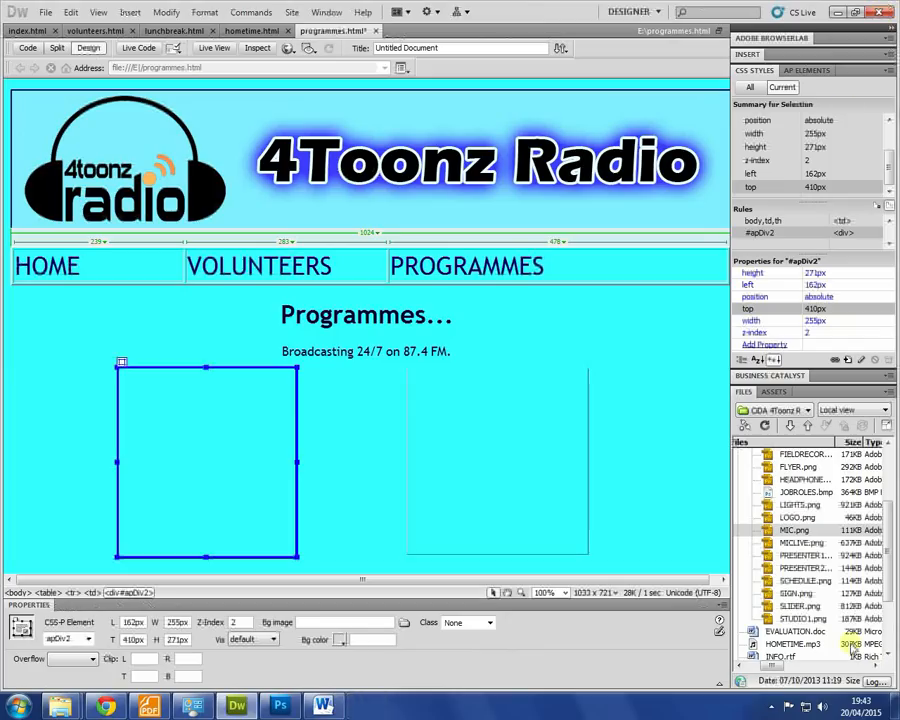
# - View PRESENTER2.png and SIGN.png from the IMAGES folder in Fireworks as thumbnail candidates, closing each after viewing
pyautogui.doubleClick(806, 568)
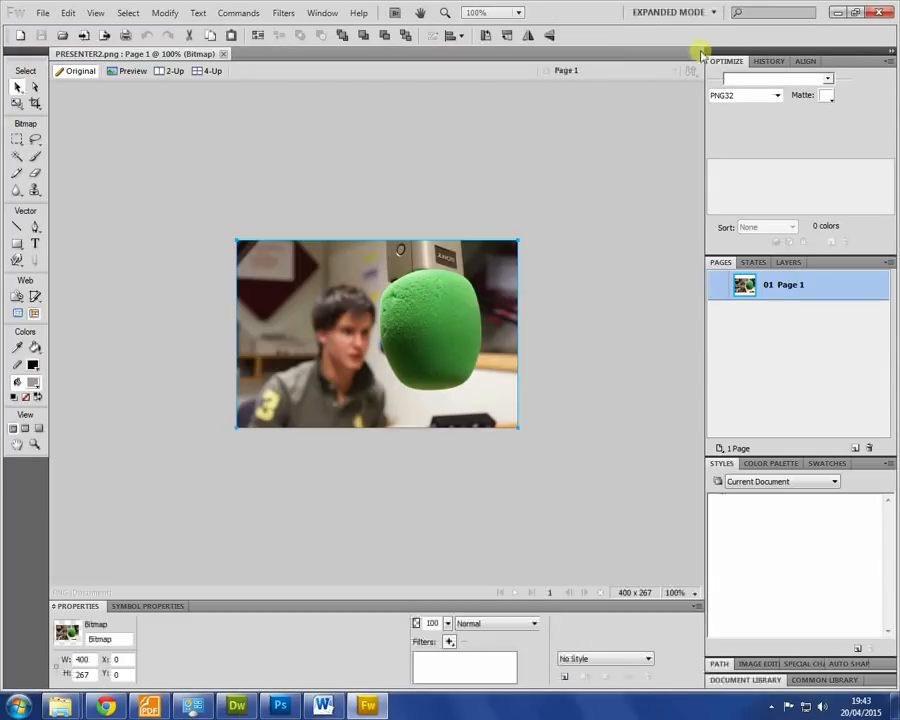
pyautogui.click(880, 13)
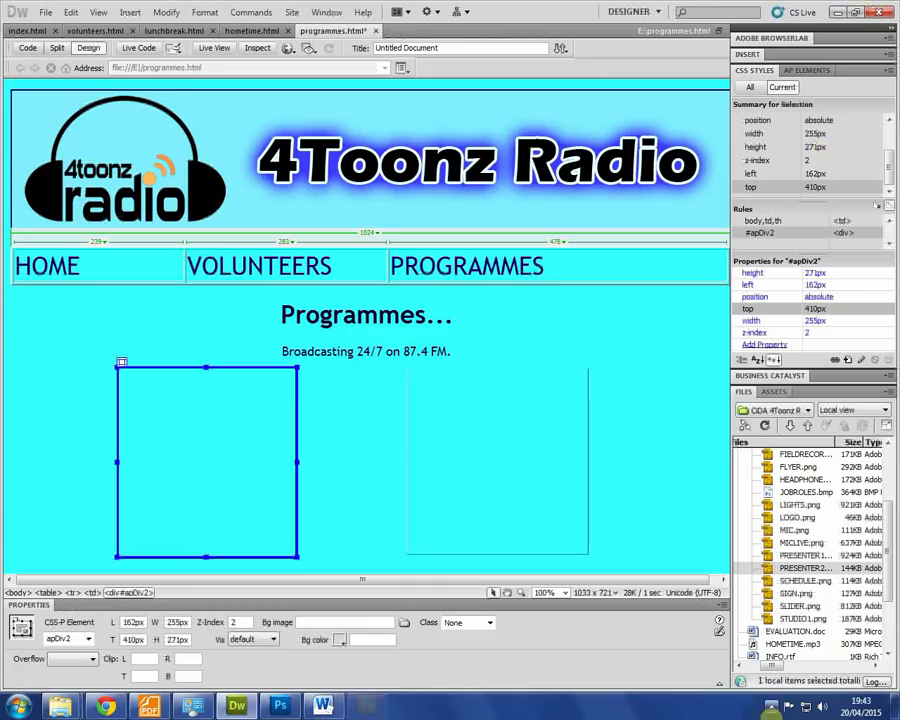
pyautogui.doubleClick(797, 594)
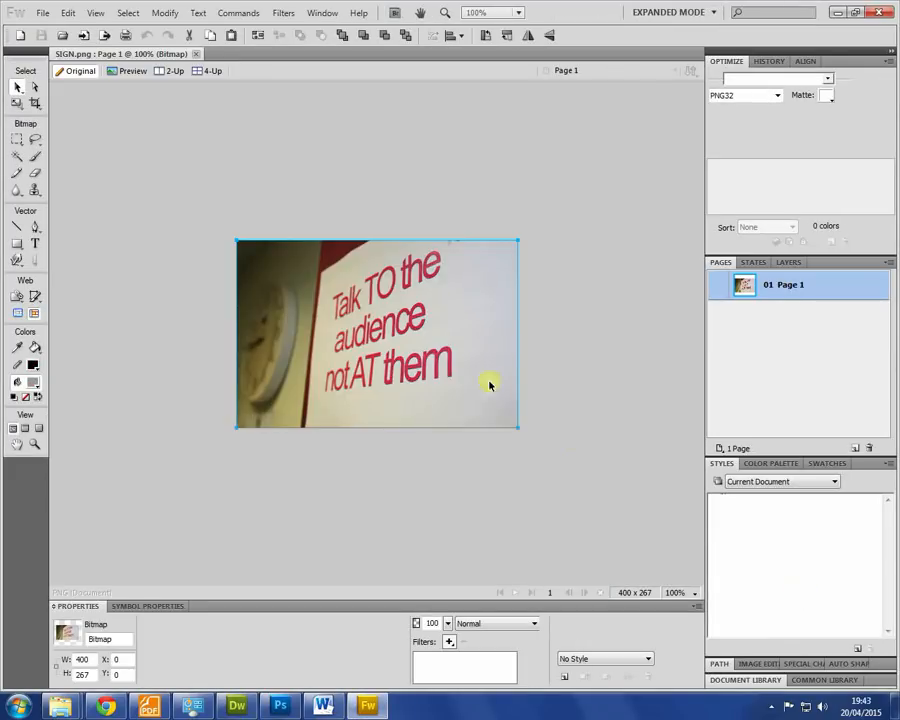
pyautogui.click(884, 14)
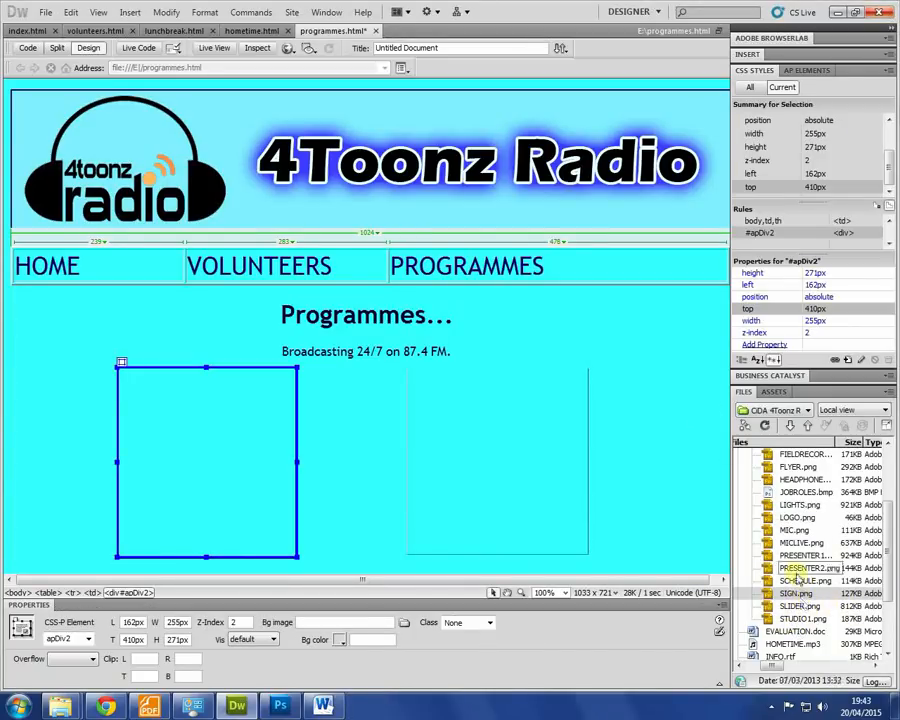
# - Insert MIC.png into the left AP Div and link the microphone image to hometime.html
pyautogui.moveTo(791, 530); pyautogui.dragTo(201, 490)
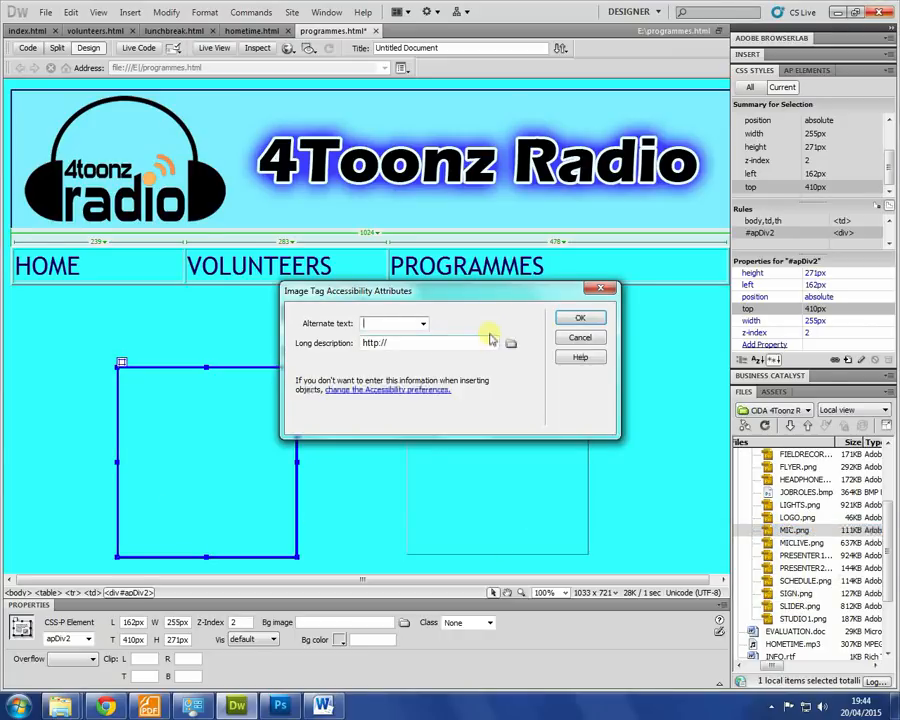
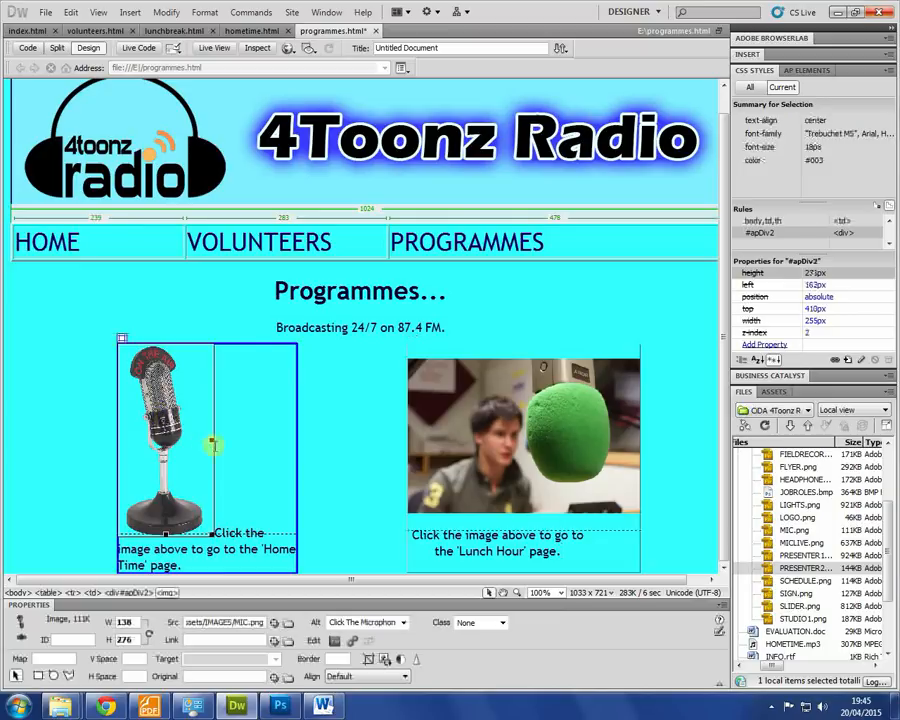
pyautogui.click(510, 394)
pyautogui.doubleClick(150, 438)
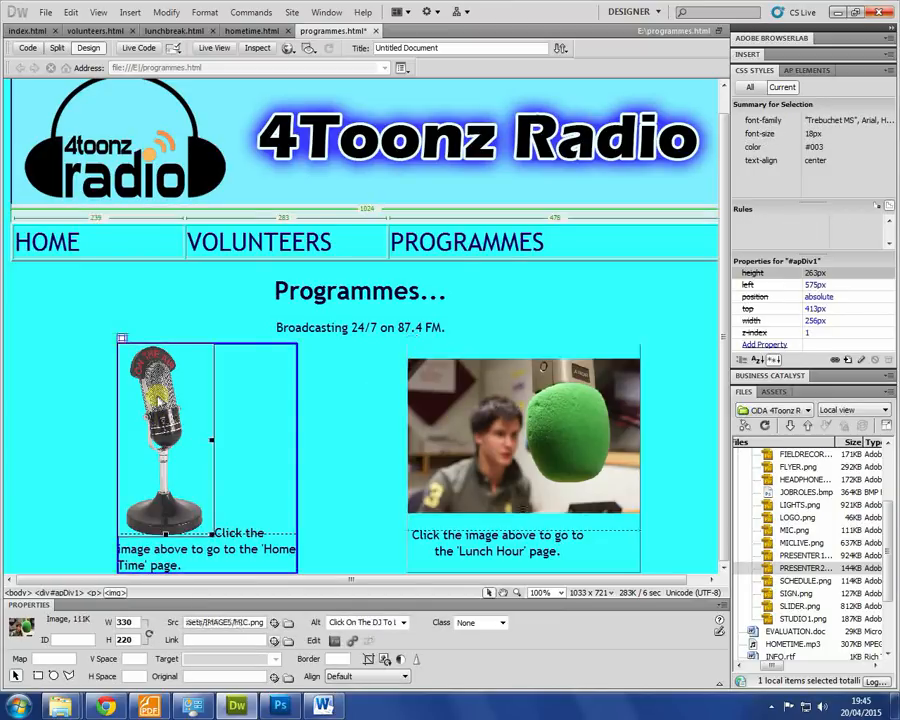
pyautogui.click(515, 428)
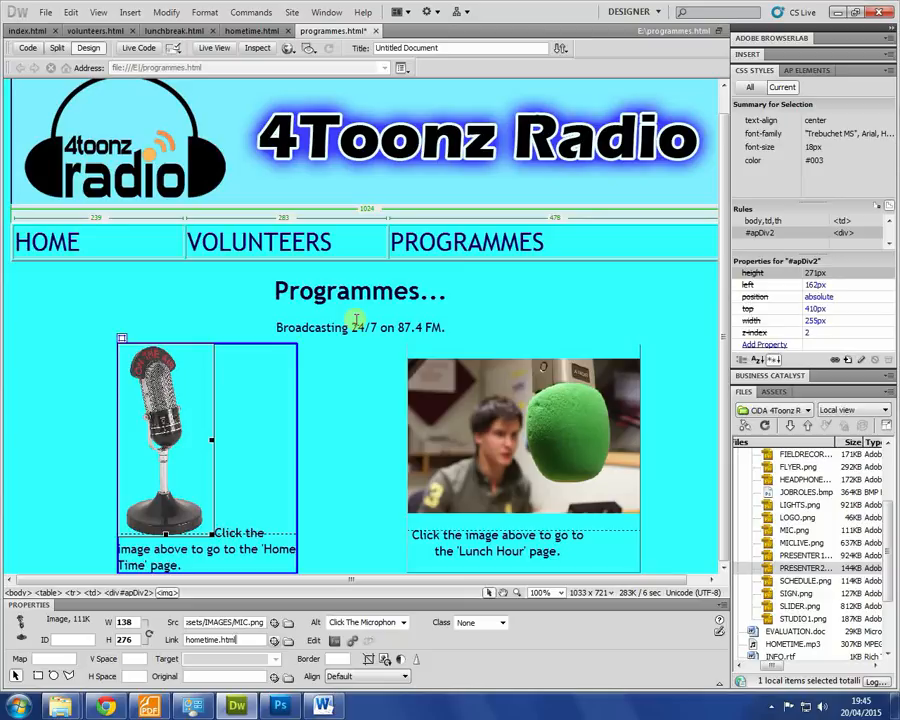
pyautogui.press('Return')
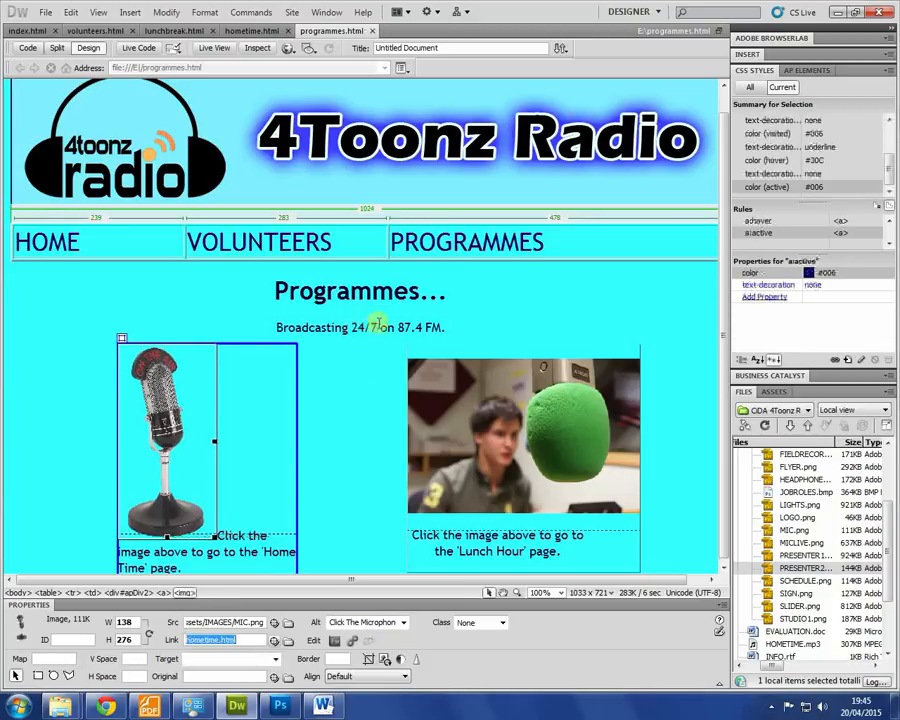
pyautogui.click(247, 491)
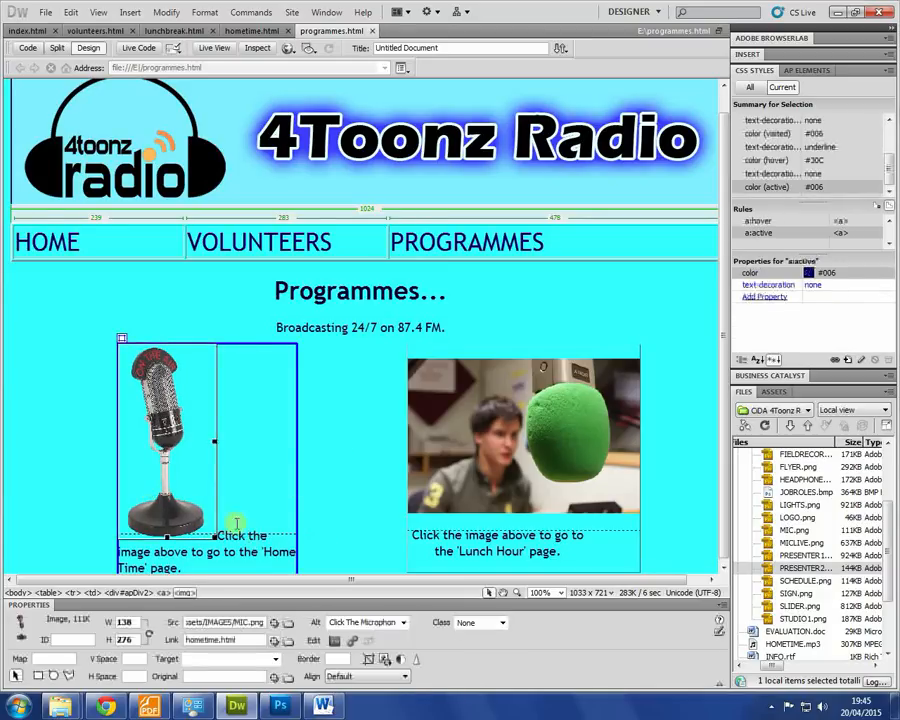
pyautogui.click(45, 12)
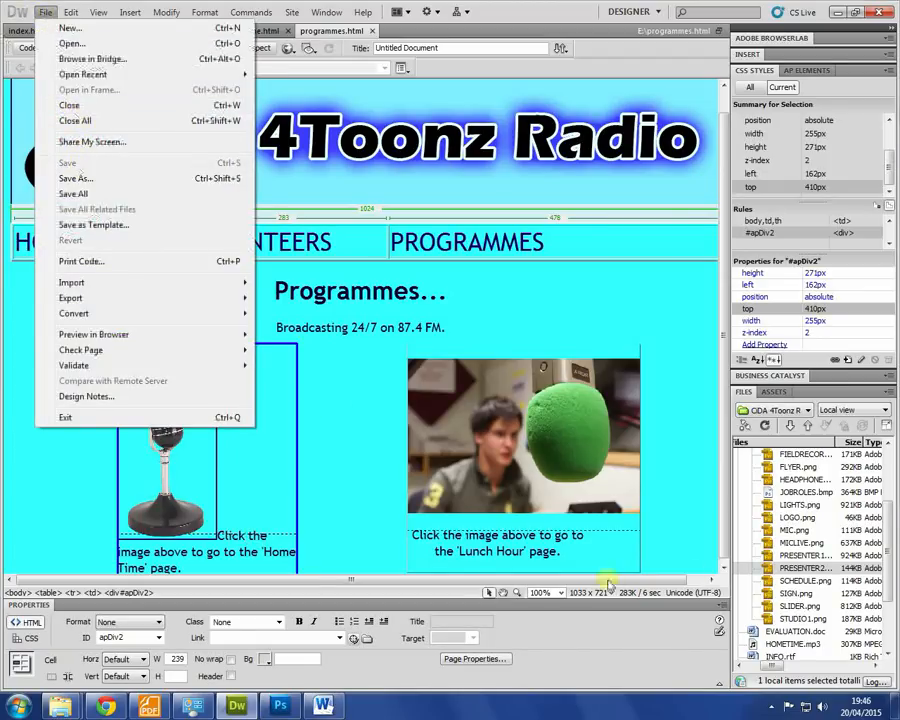
# - Link the presenter image in the right AP Div to lunchbreak.html
pyautogui.click(474, 470)
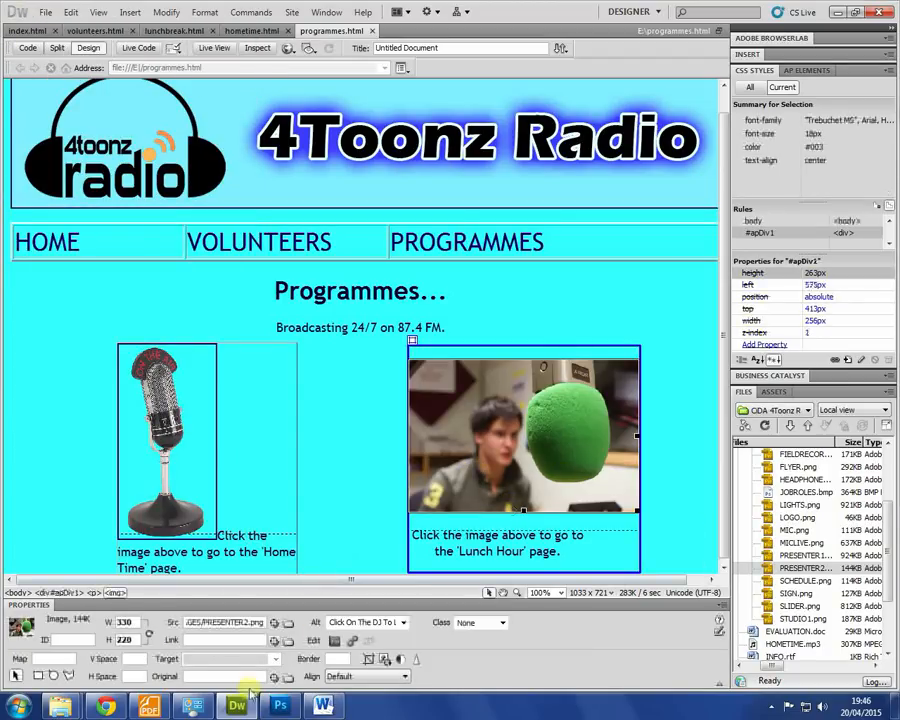
pyautogui.click(205, 642)
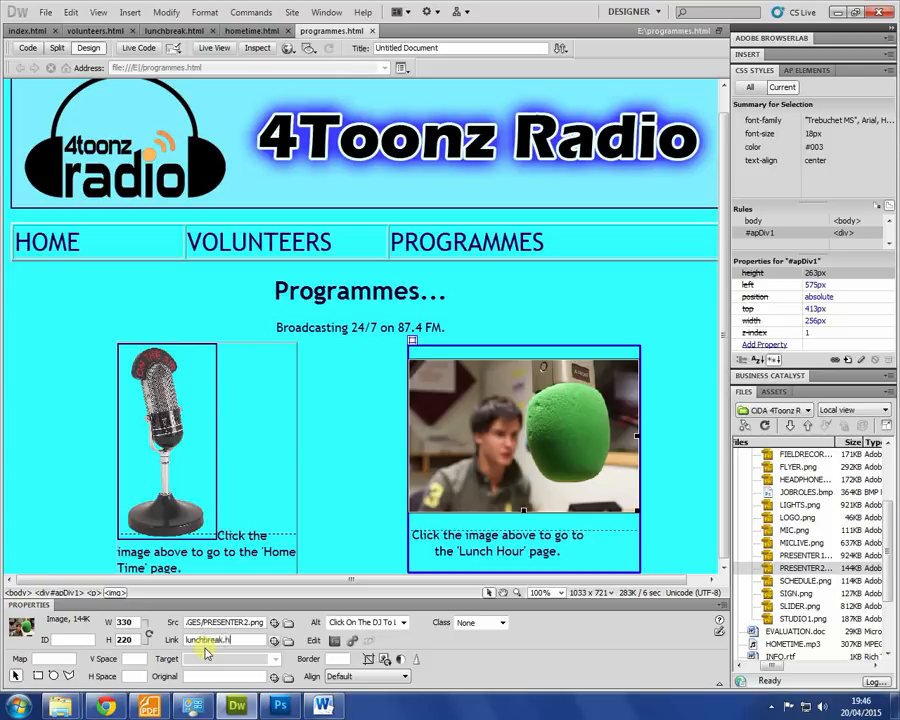
pyautogui.press('Return')
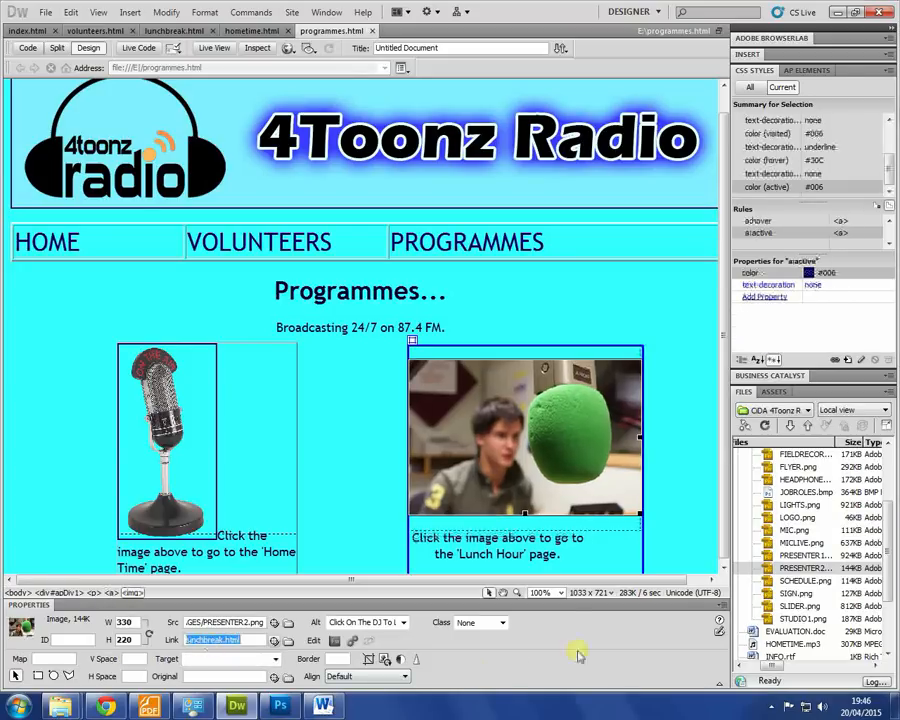
# - Replace "Hour" with "Break" in the presenter image's caption and alternate text, and save the programmes page
pyautogui.doubleClick(527, 553)
pyautogui.write('Break')
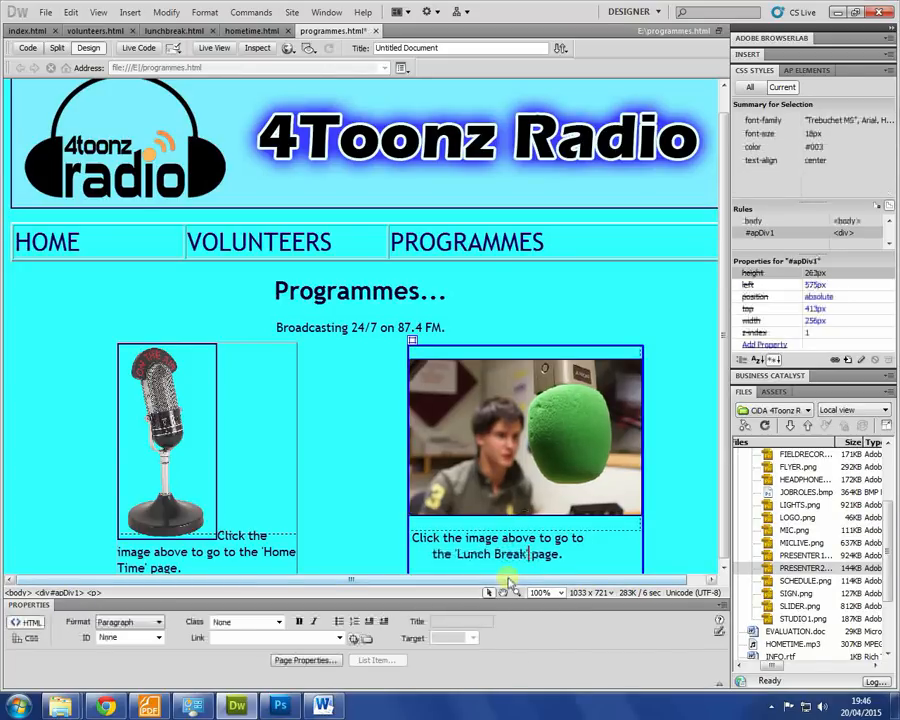
pyautogui.click(506, 452)
pyautogui.click(352, 620)
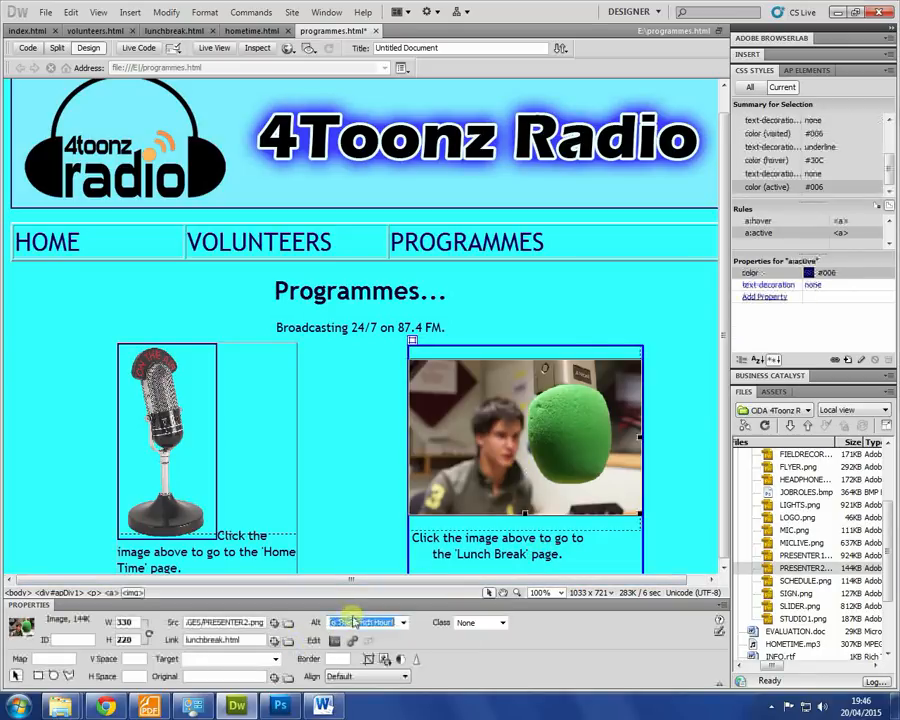
pyautogui.doubleClick(380, 621)
pyautogui.write('Break')
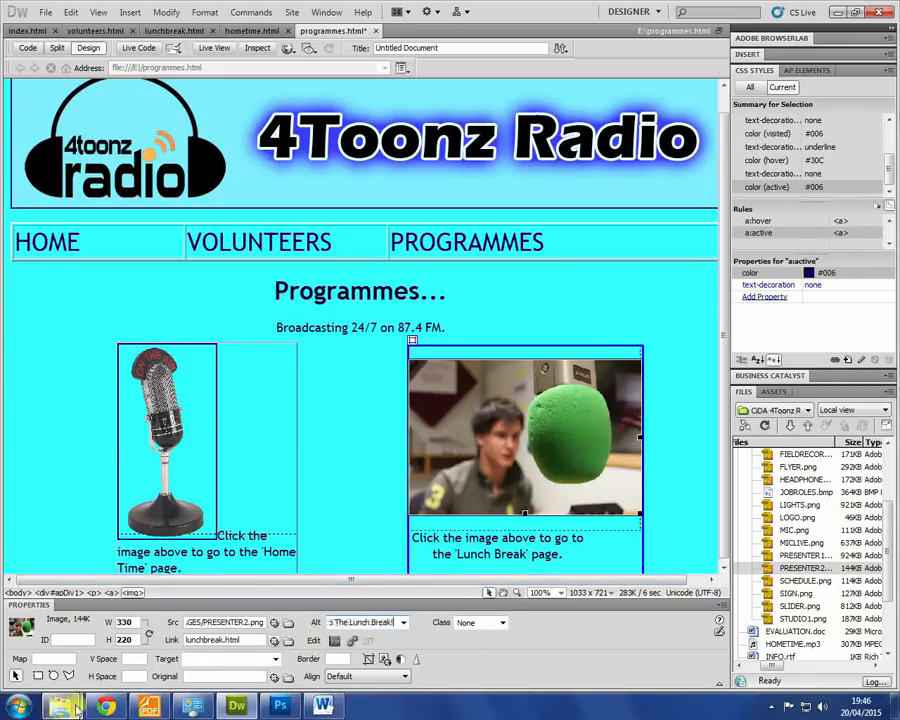
pyautogui.click(467, 540)
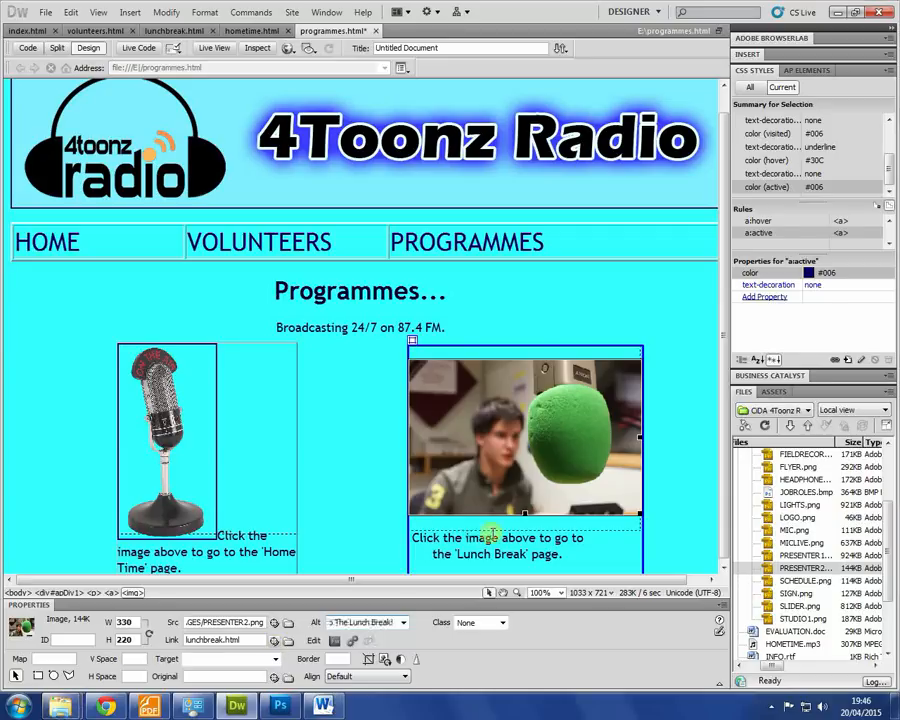
pyautogui.click(348, 411)
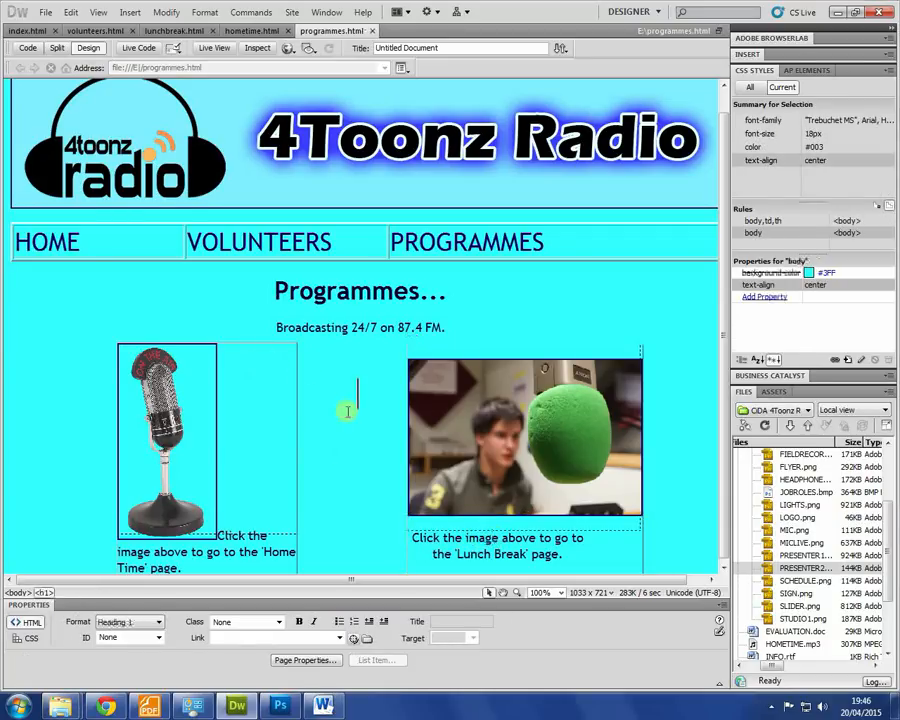
# - Recheck the Thumbnails requirements in Foxit Reader, preview the programmes page in Chrome to test both image links, and return to Dreamweaver
pyautogui.click(148, 706)
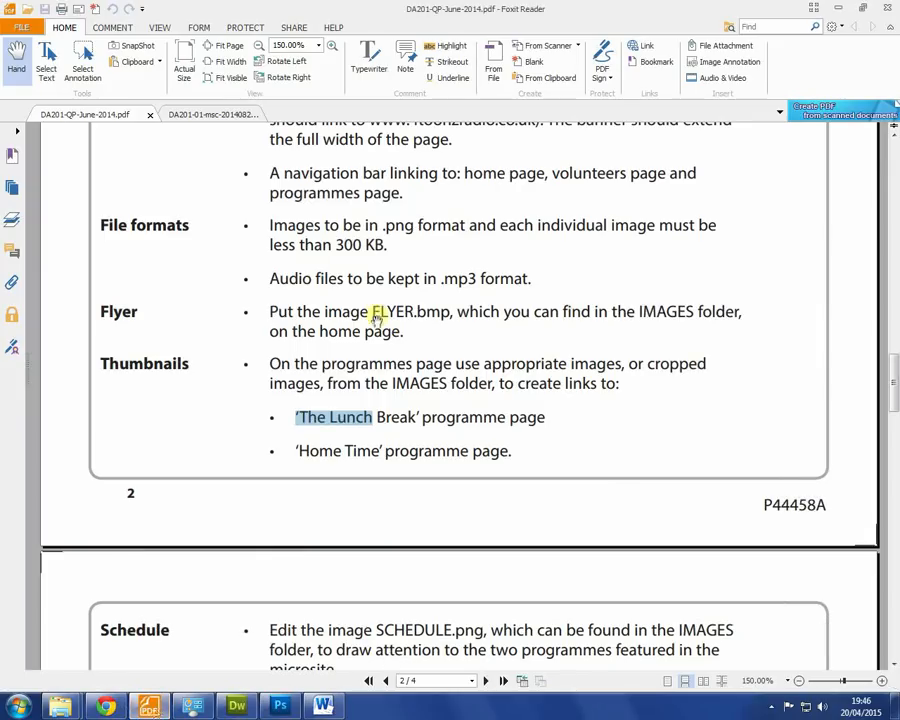
pyautogui.hotkey('alt', 'Tab')
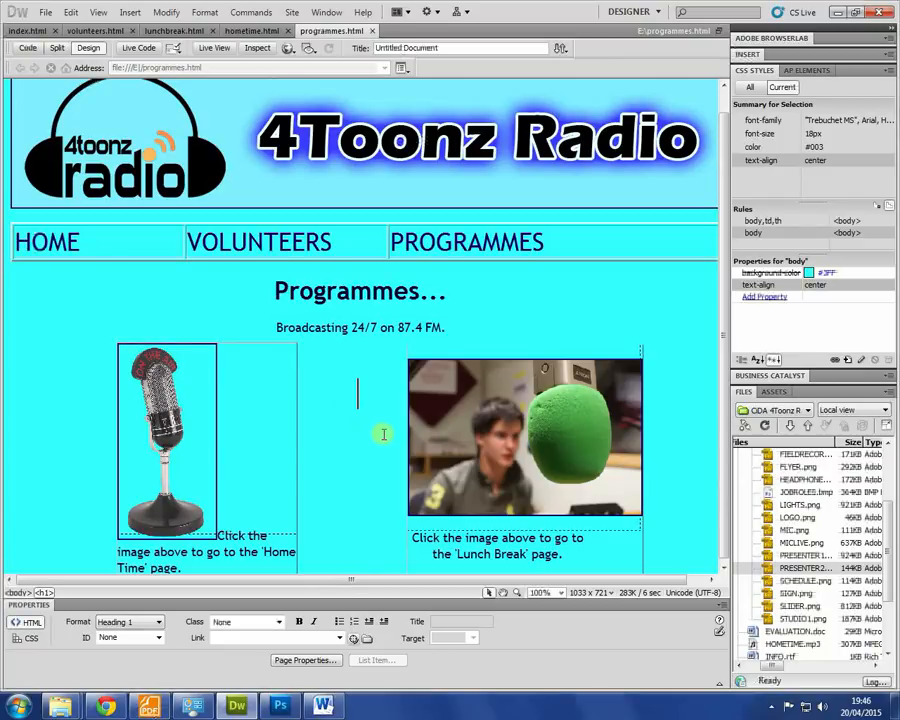
pyautogui.press('F12')
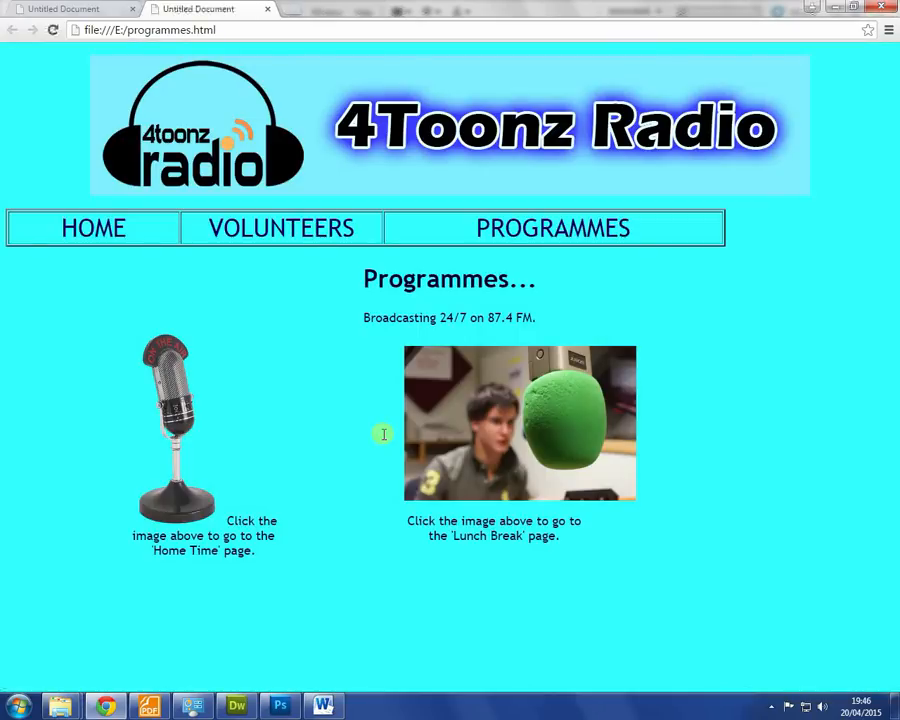
pyautogui.click(510, 428)
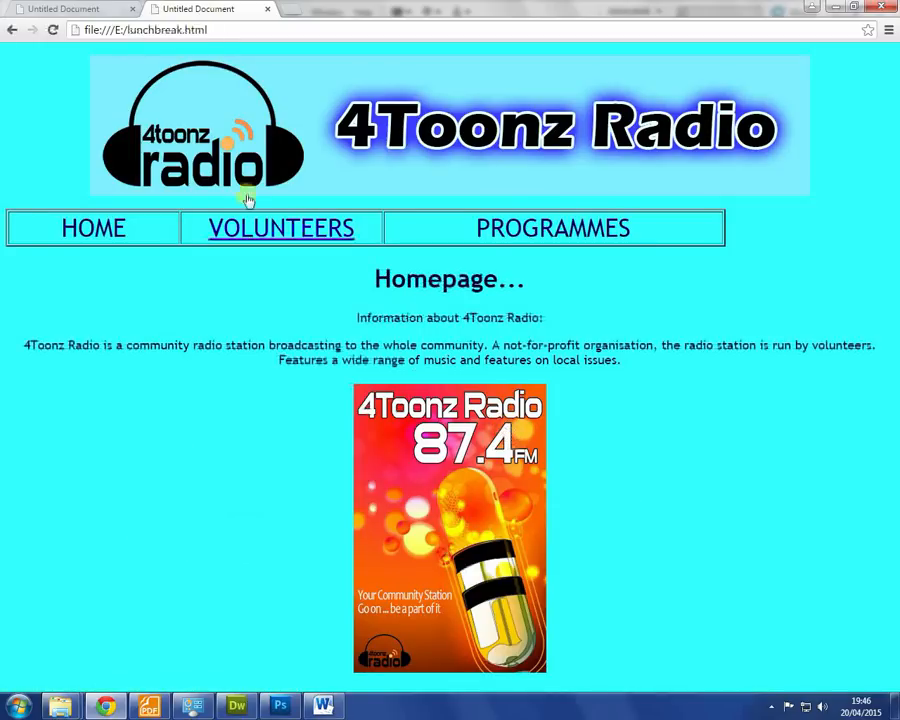
pyautogui.moveTo(126, 30); pyautogui.dragTo(206, 30)
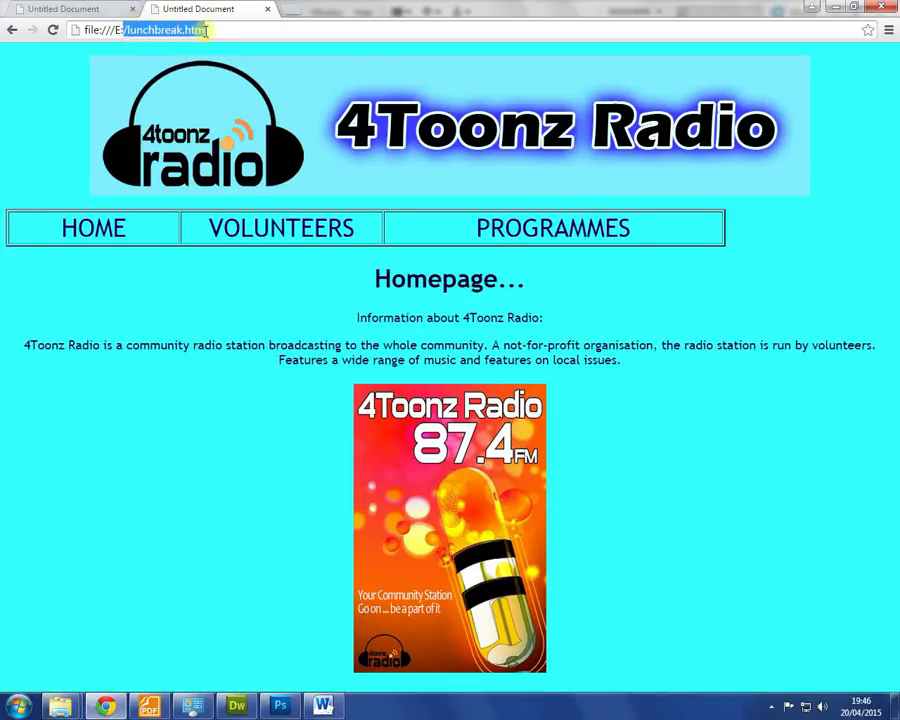
pyautogui.click(548, 227)
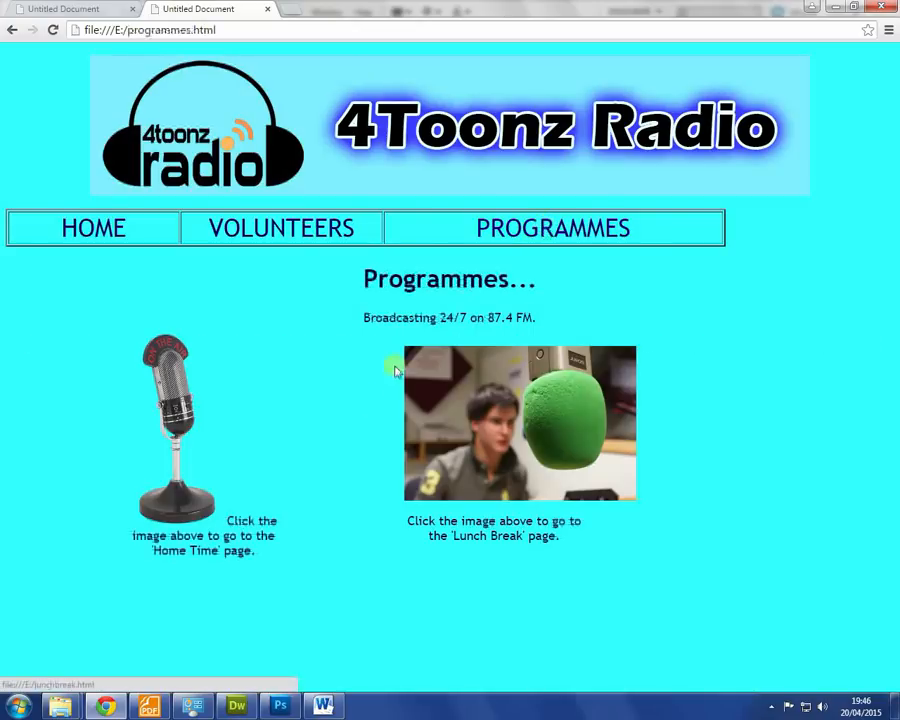
pyautogui.click(151, 412)
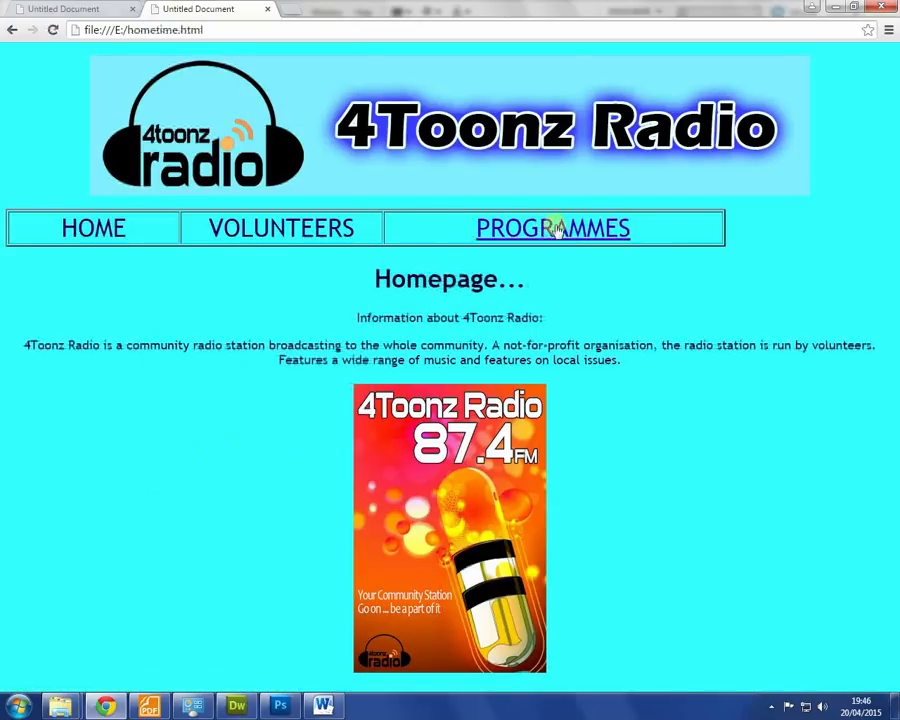
pyautogui.moveTo(126, 30); pyautogui.dragTo(204, 30)
pyautogui.click(492, 228)
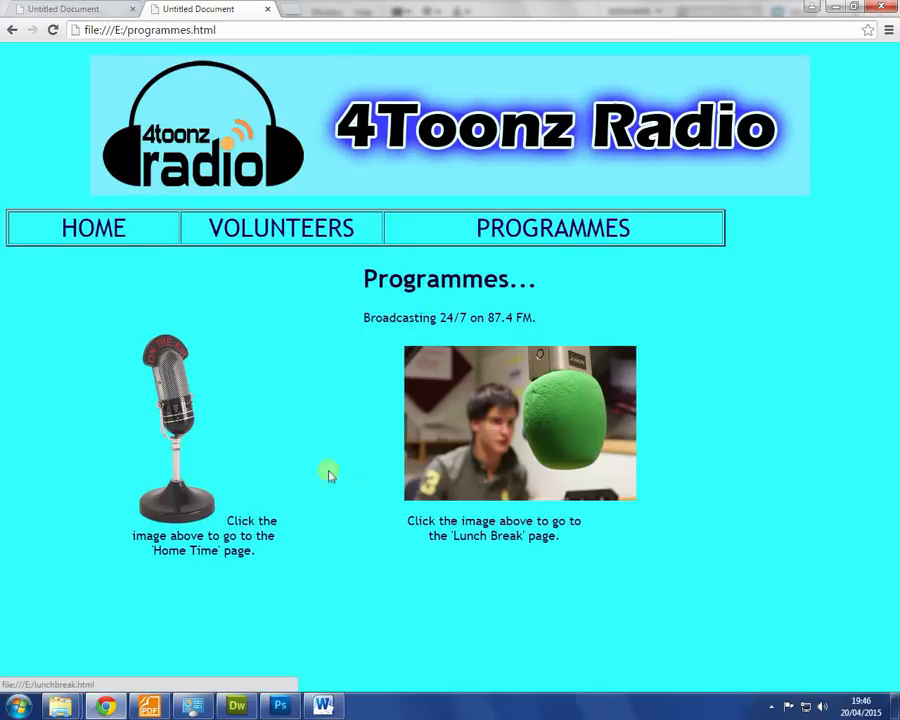
pyautogui.click(237, 705)
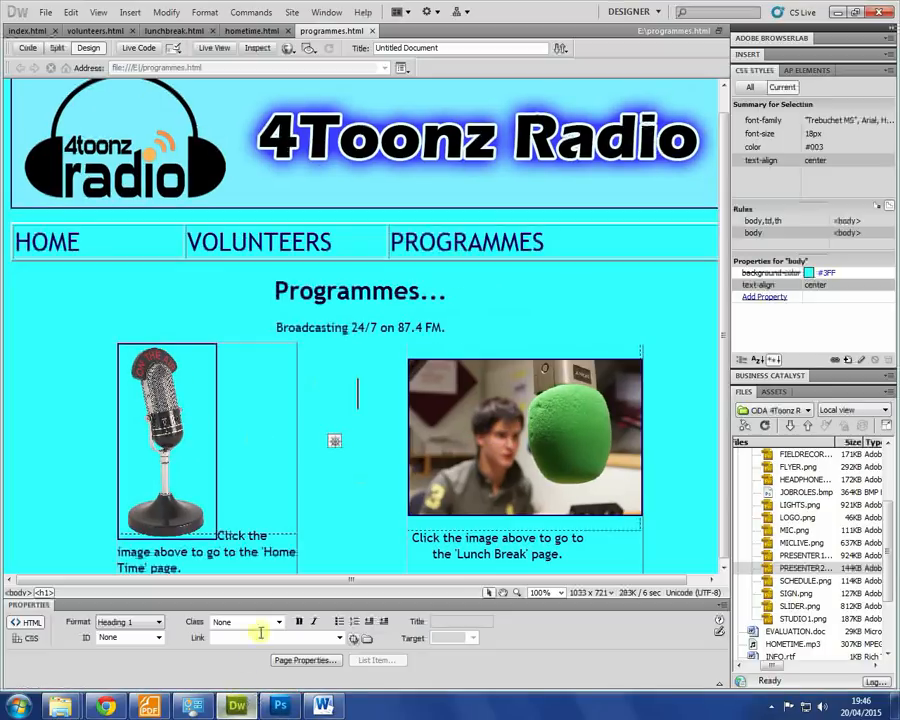
# - Read the Schedule requirements and the two programme names in the exam paper in Foxit Reader, and return to Dreamweaver
pyautogui.click(284, 456)
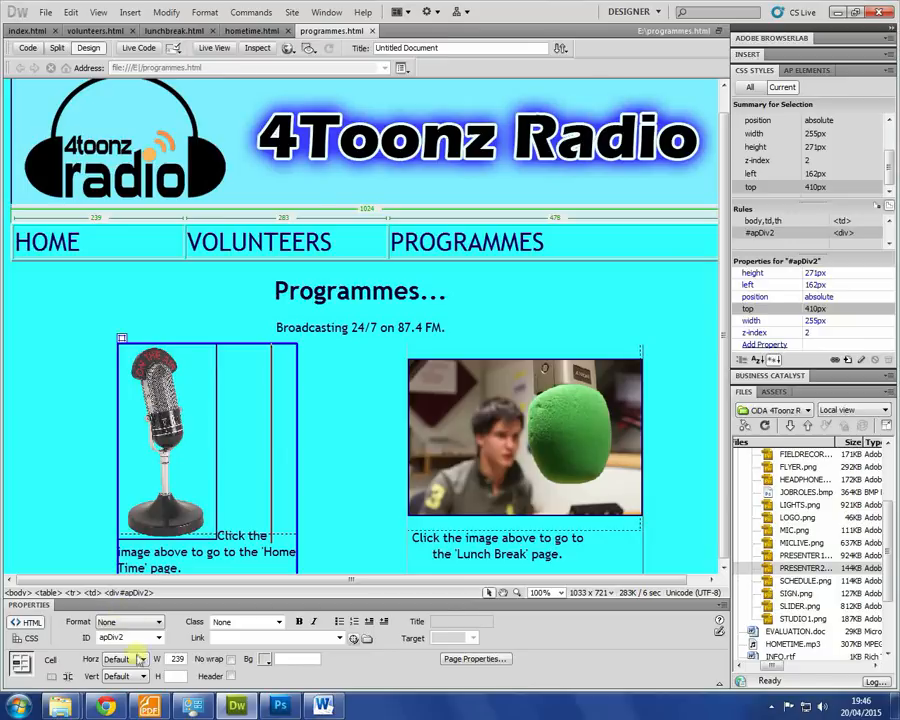
pyautogui.click(149, 705)
pyautogui.scroll(-5, 360, 430)
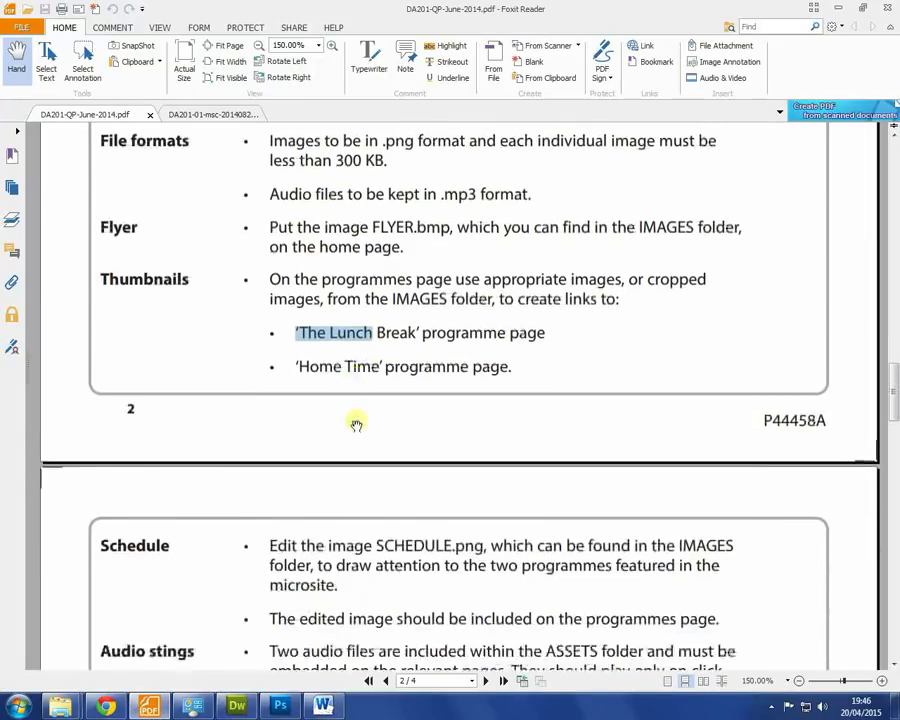
pyautogui.scroll(1, 330, 382)
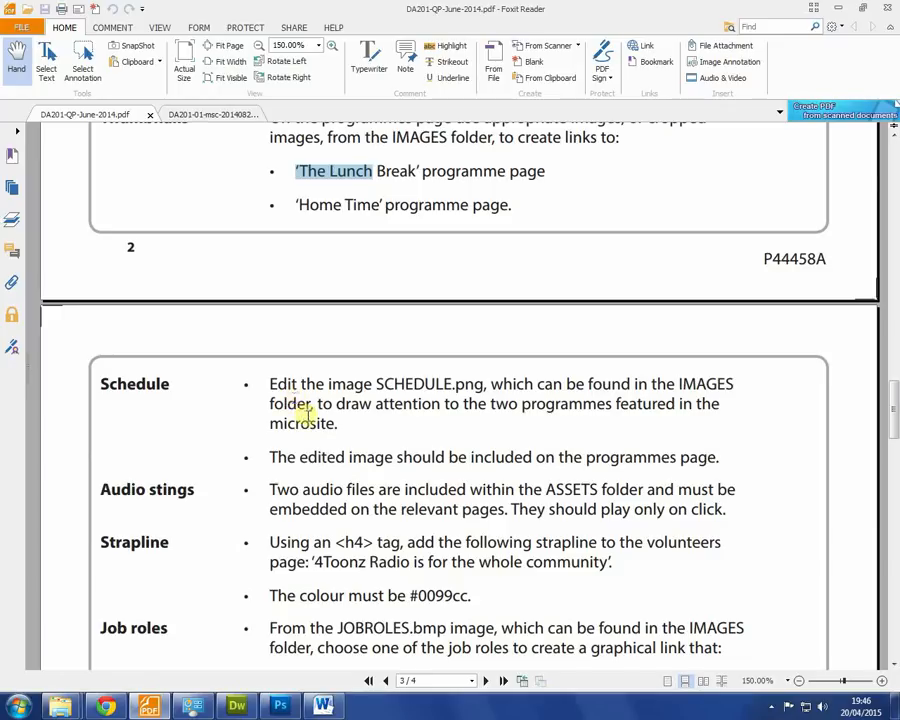
pyautogui.moveTo(336, 404)
pyautogui.mouseDown()
pyautogui.moveTo(704, 402)
pyautogui.moveTo(428, 428)
pyautogui.moveTo(336, 424)
pyautogui.mouseUp()
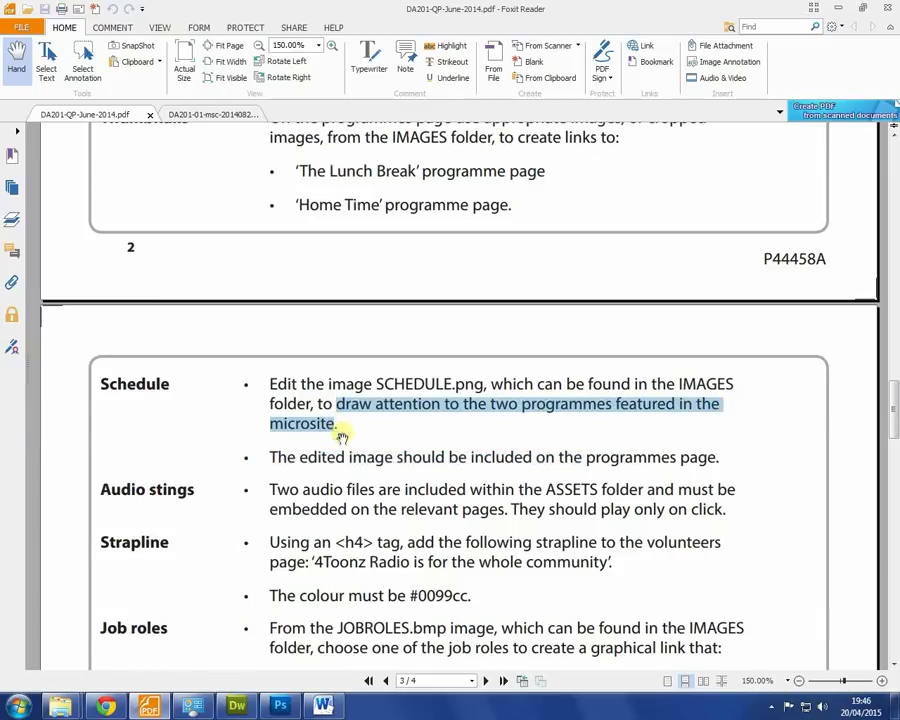
pyautogui.scroll(10, 340, 438)
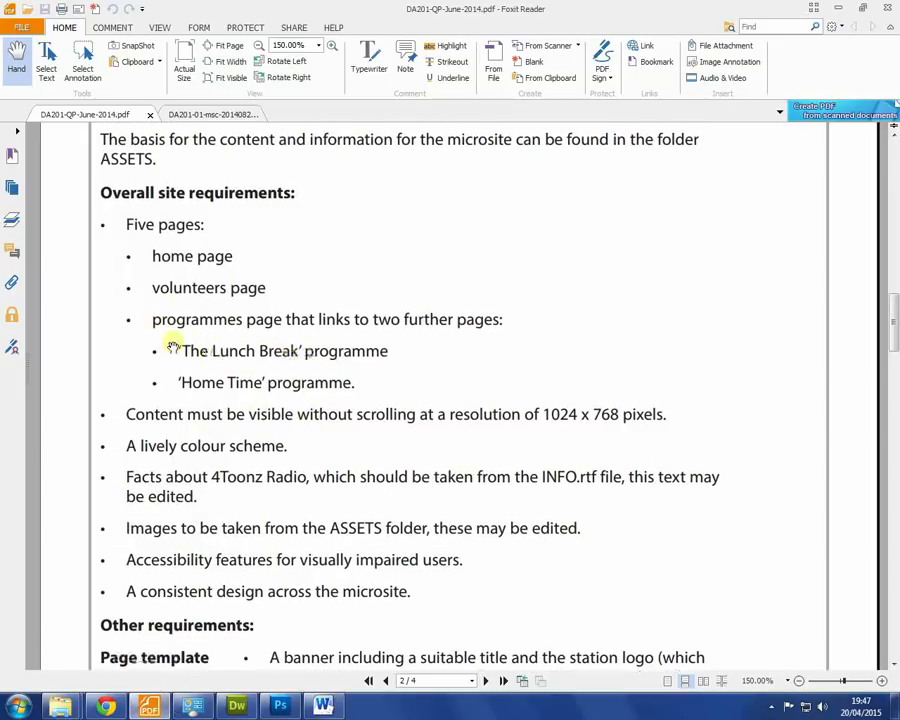
pyautogui.moveTo(308, 352); pyautogui.dragTo(316, 340)
pyautogui.moveTo(183, 370); pyautogui.dragTo(380, 368)
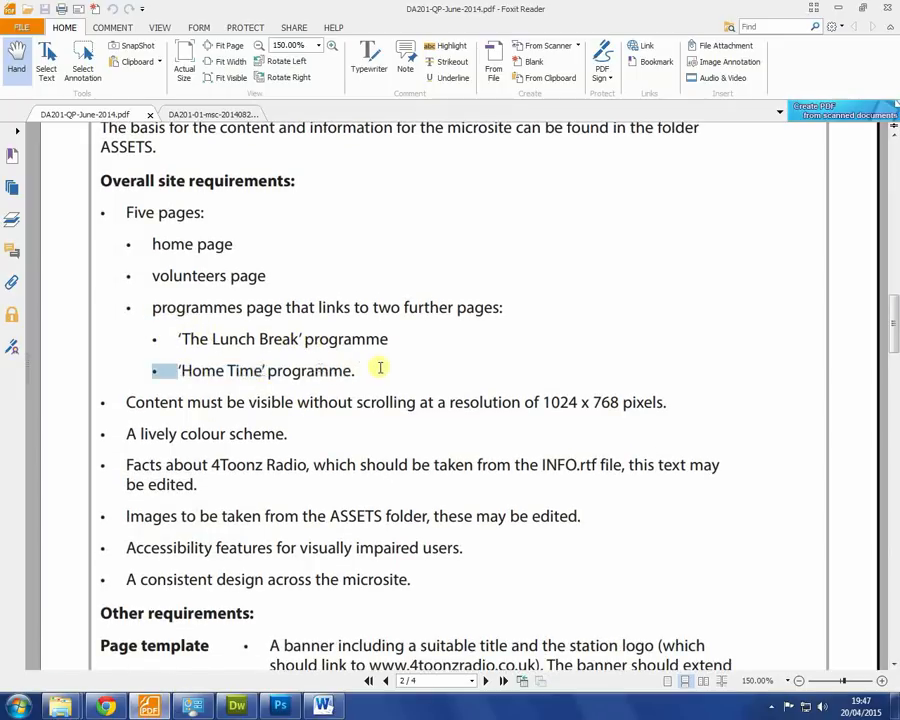
pyautogui.hotkey('alt', 'Tab')
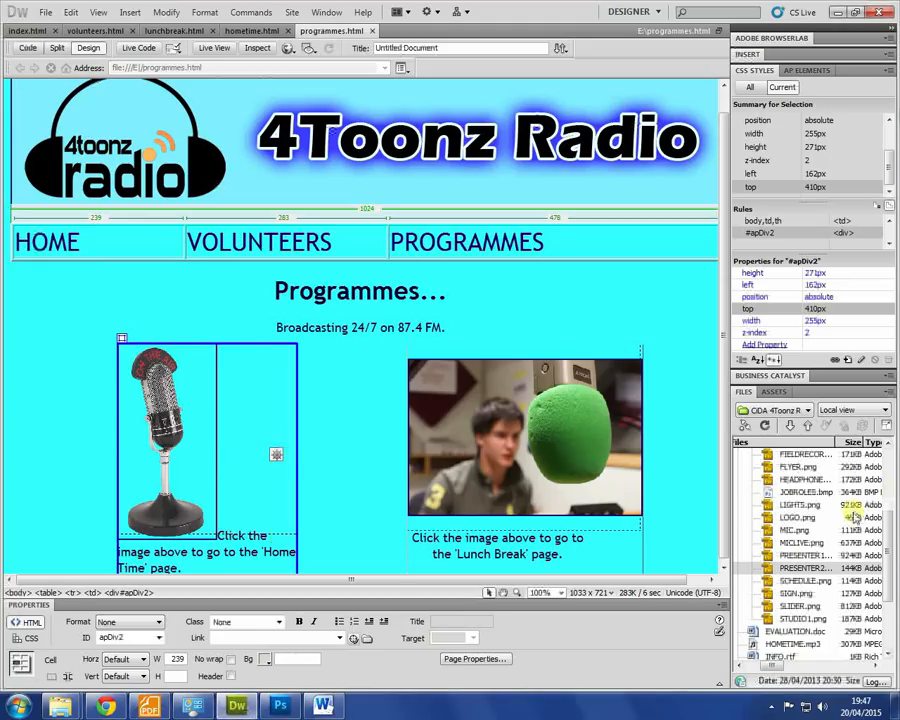
# - Open SCHEDULE.png from the site's image files in Photoshop for a close-up edit of the programme list
pyautogui.rightClick(773, 596)
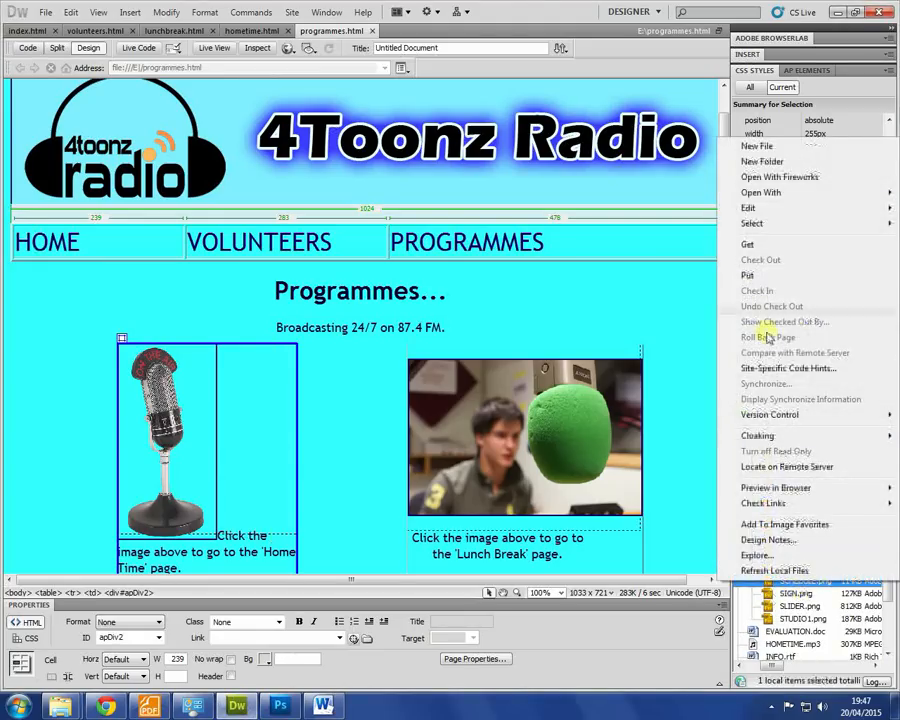
pyautogui.moveTo(770, 192)
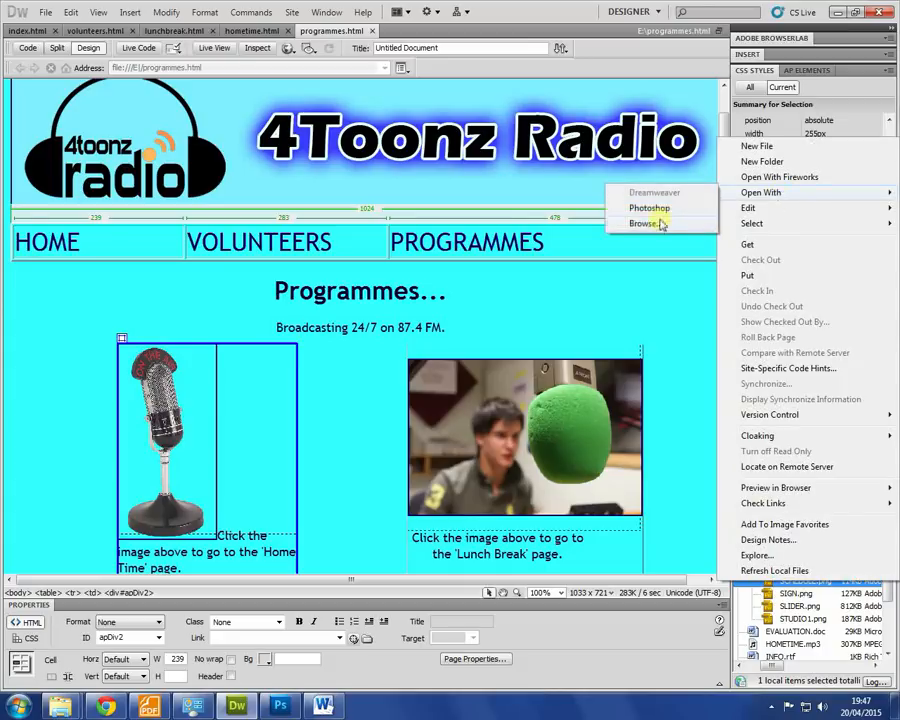
pyautogui.click(650, 209)
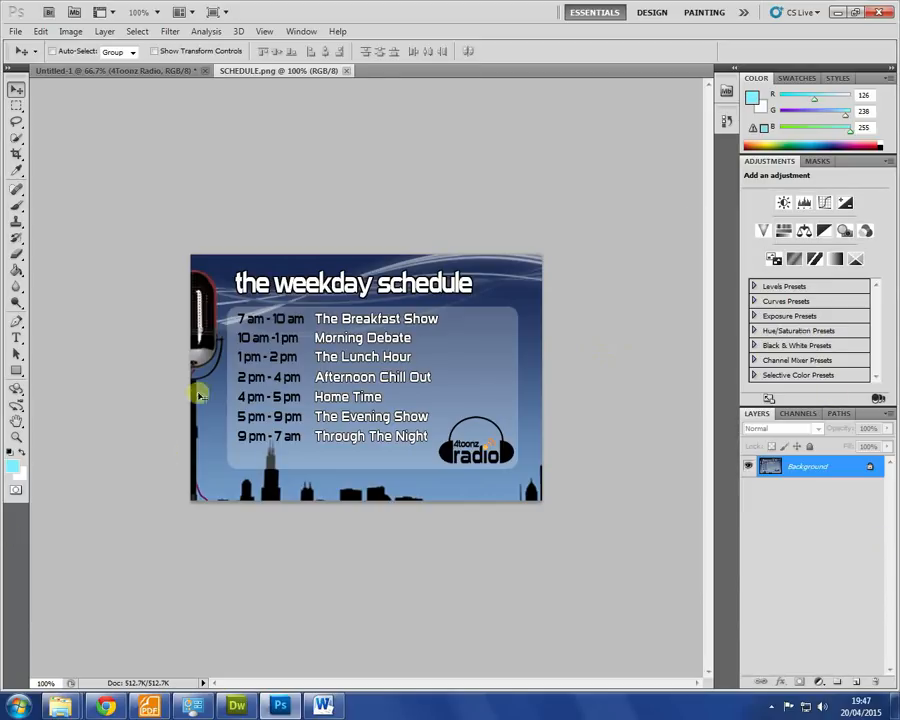
pyautogui.click(17, 437)
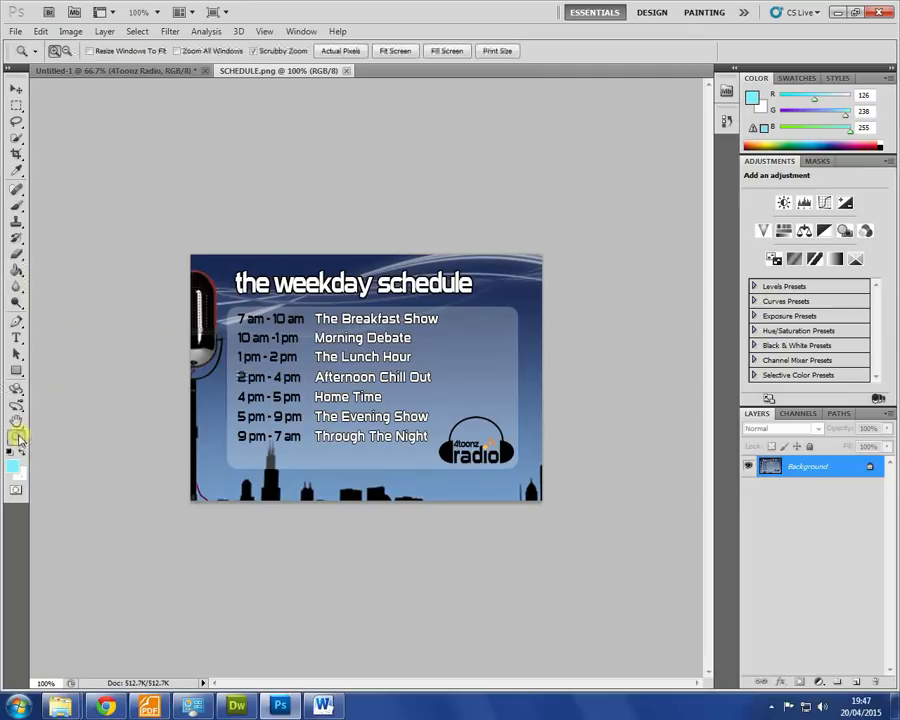
pyautogui.click(356, 362)
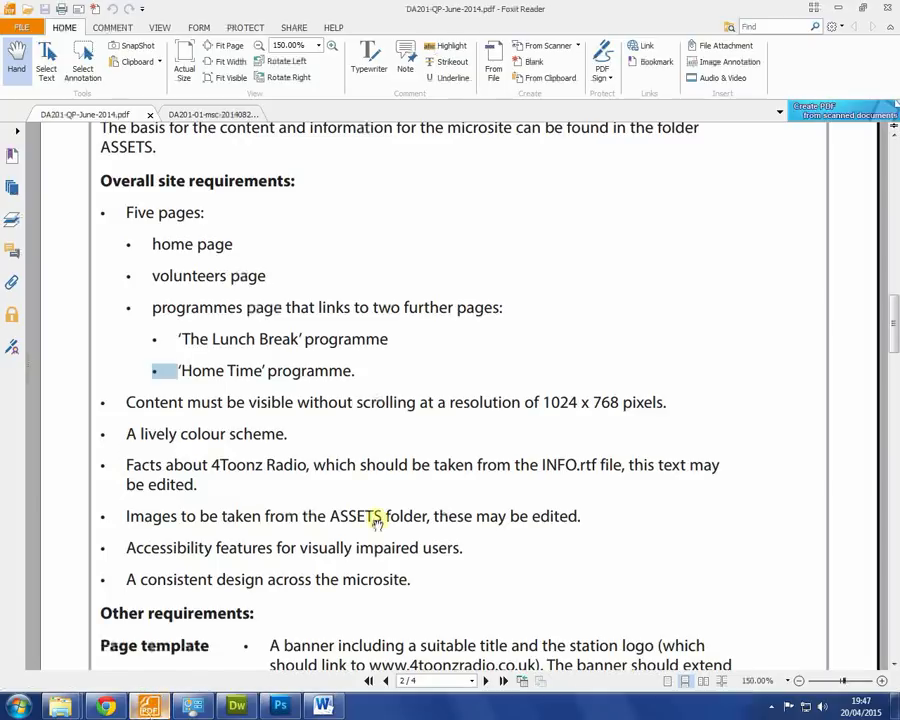
# - Switch to Foxit Reader, reread the Schedule requirements for editing SCHEDULE.png, and return to Photoshop
pyautogui.click(148, 706)
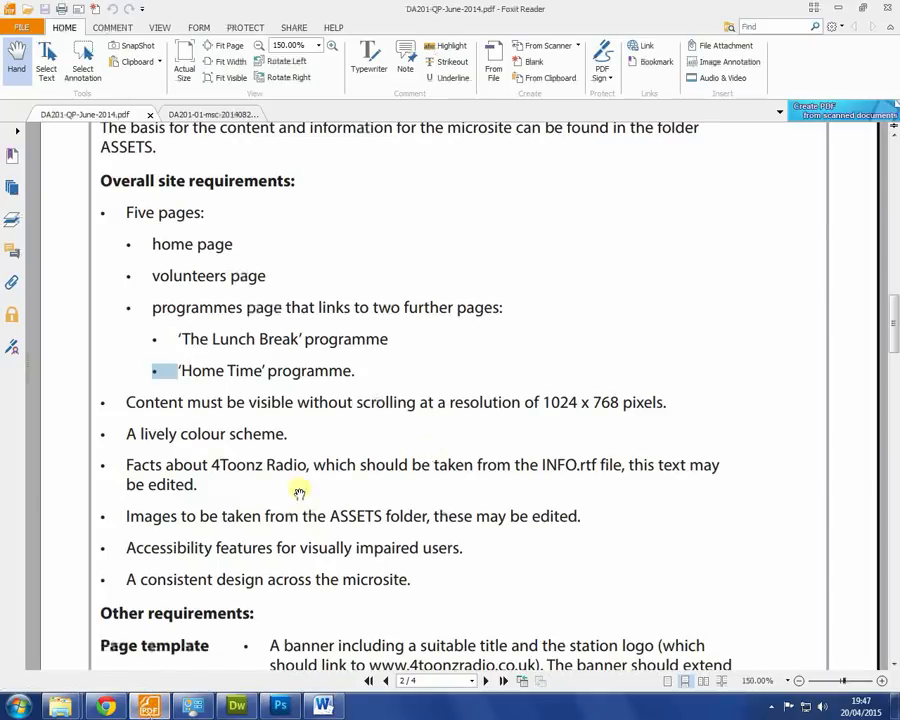
pyautogui.scroll(-10, 299, 492)
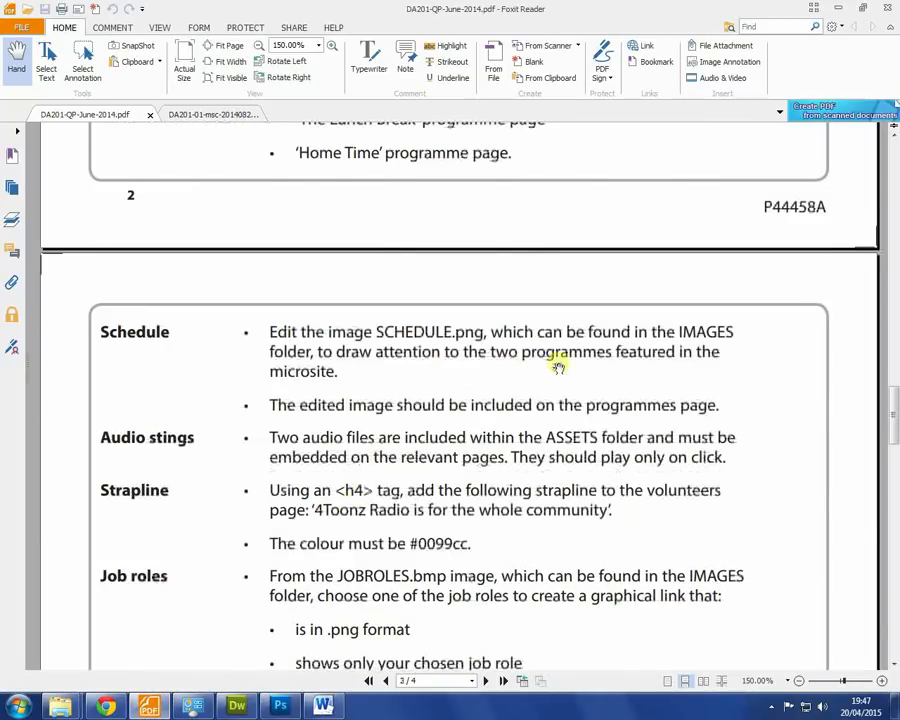
pyautogui.hotkey('alt', 'Tab')
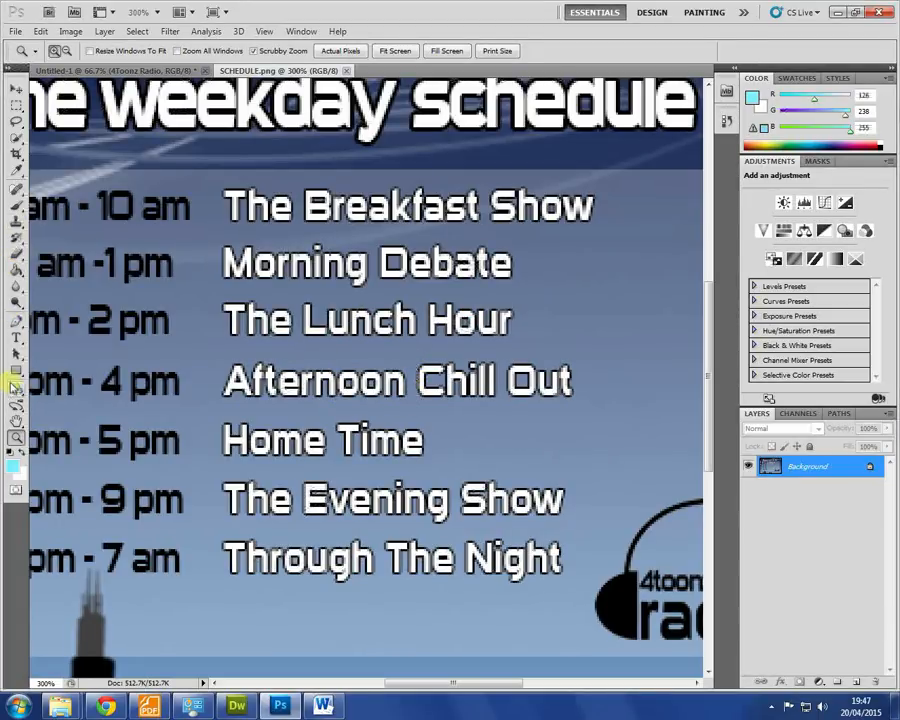
# - Sample the blue-grey panel colour beside "Morning Debate" with the Eyedropper and activate the Brush tool to paint with it
pyautogui.click(17, 172)
pyautogui.click(525, 253)
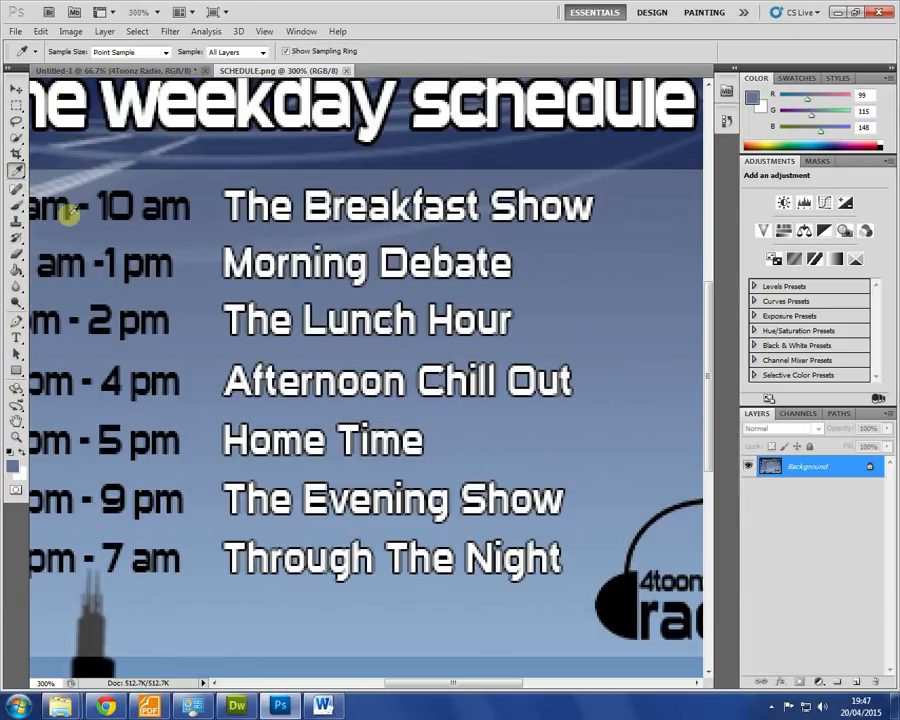
pyautogui.click(17, 205)
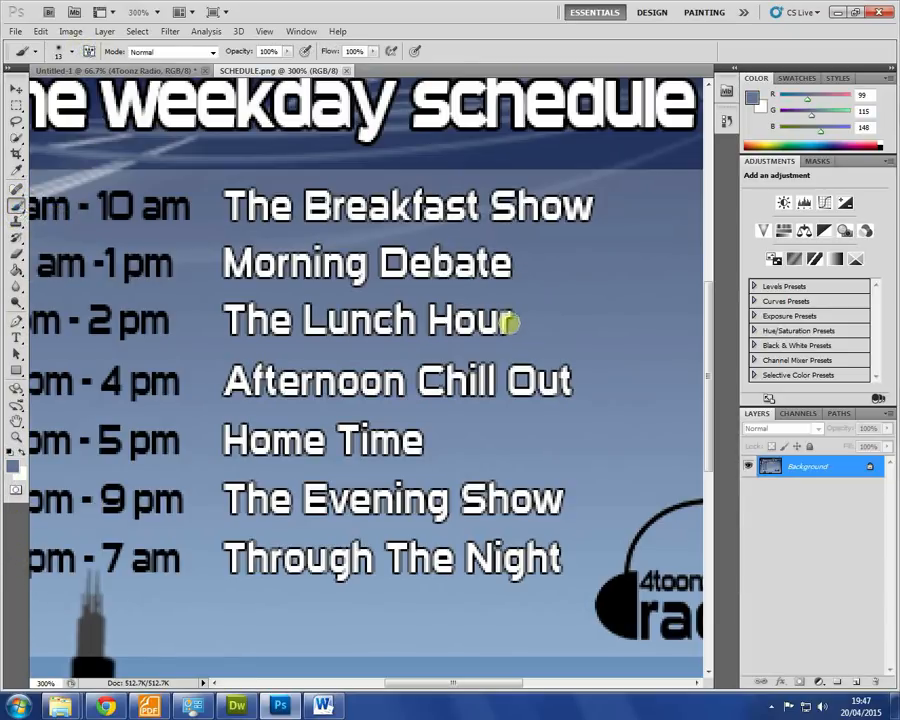
# - Paint over "The Lunch Hour" in the 2 pm row in the background blue, switching to a hard round 34 px brush
pyautogui.moveTo(526, 319)
pyautogui.mouseDown()
pyautogui.moveTo(233, 321)
pyautogui.moveTo(315, 343)
pyautogui.moveTo(510, 321)
pyautogui.mouseUp()
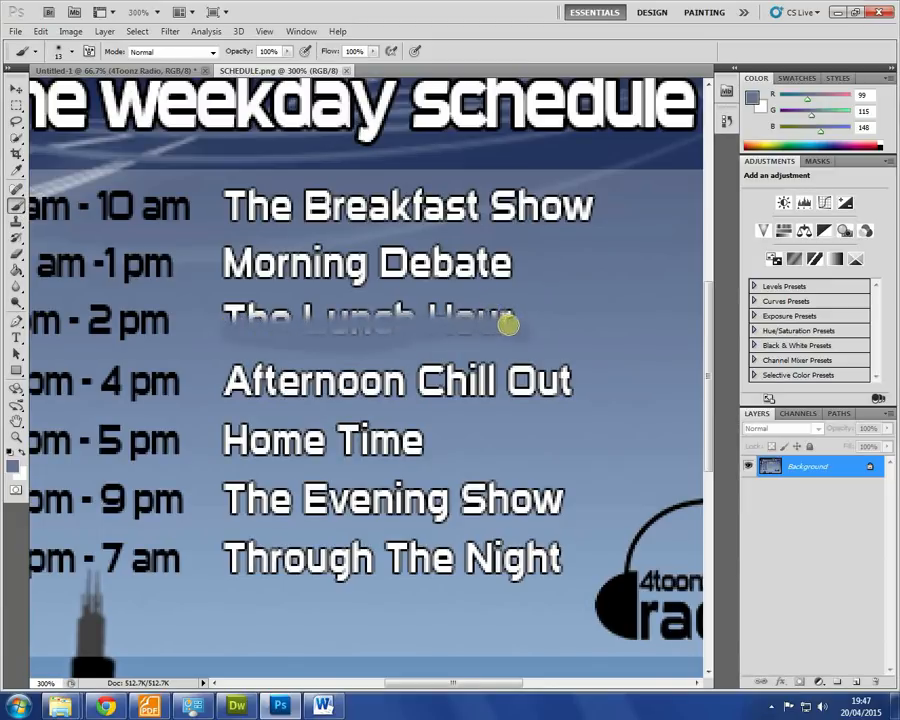
pyautogui.click(70, 55)
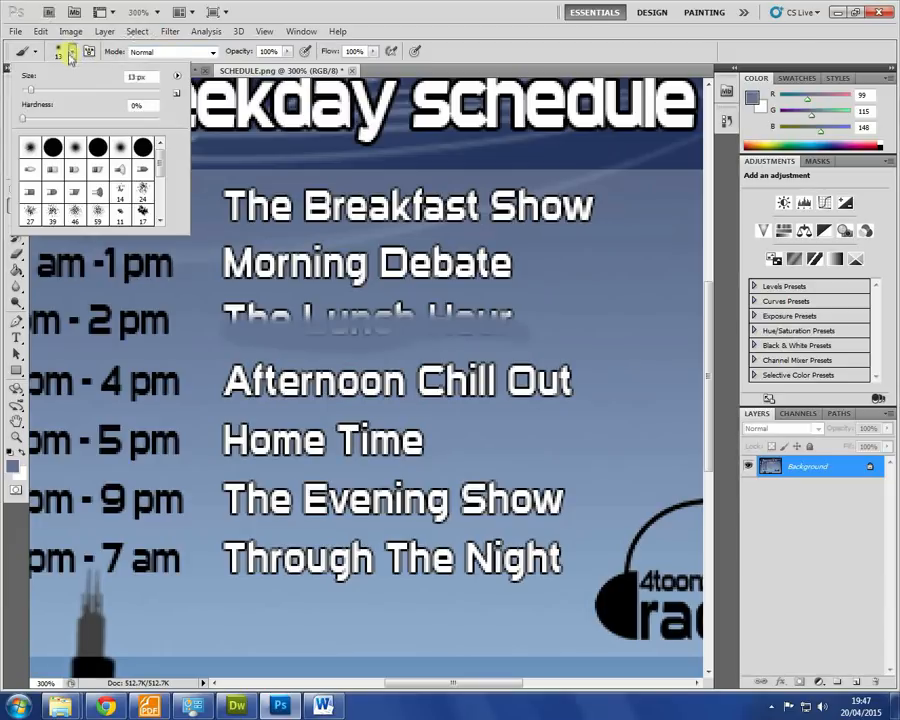
pyautogui.click(97, 148)
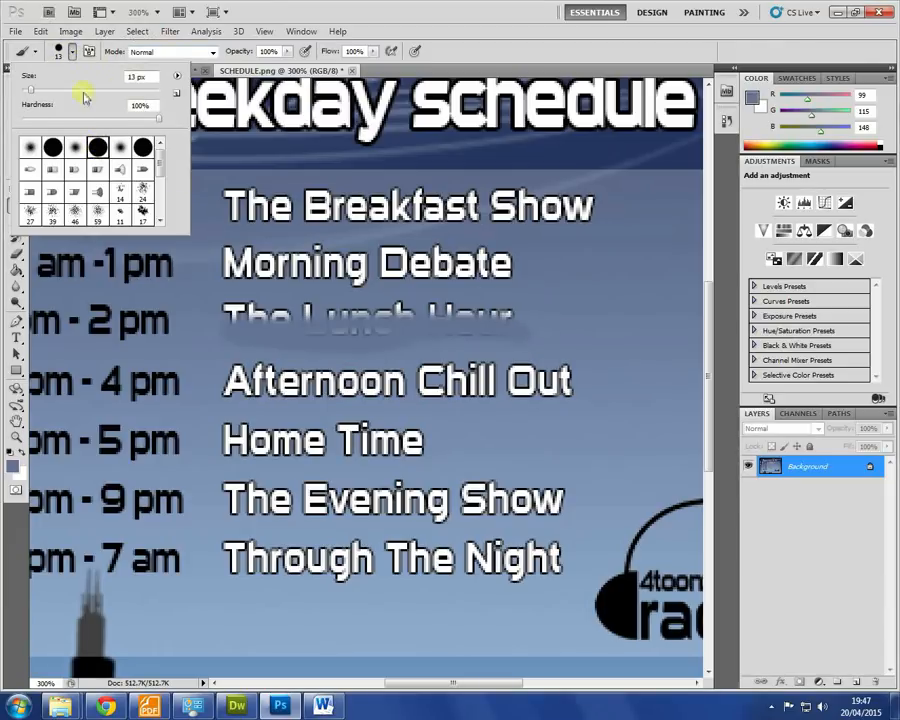
pyautogui.click(514, 316)
pyautogui.moveTo(514, 316); pyautogui.dragTo(225, 317)
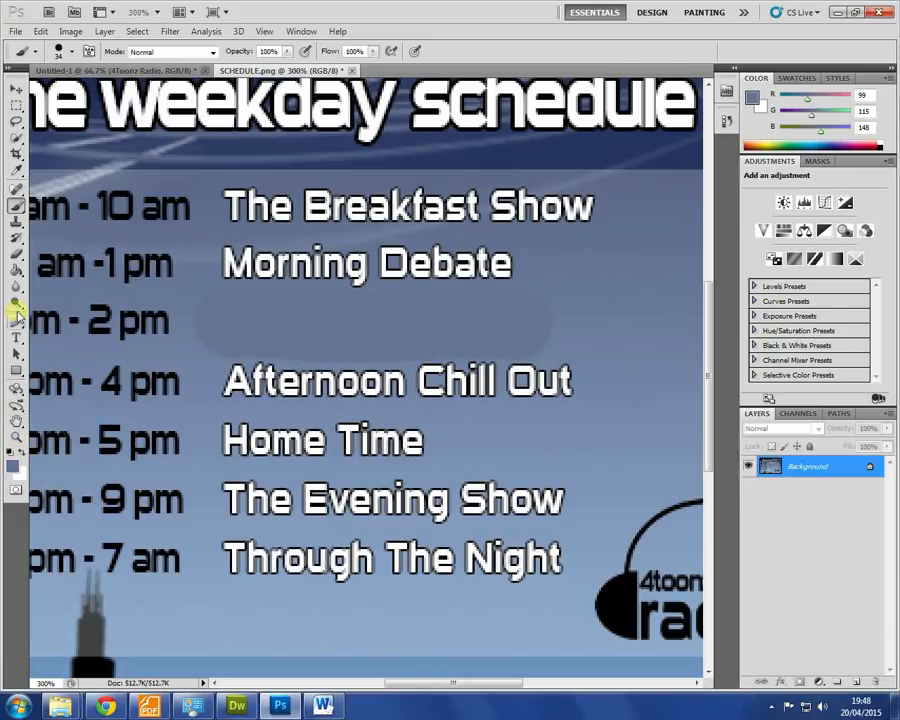
# - Sample the background blue beside "Home Time" and paint over that title in the 5 pm row
pyautogui.click(18, 171)
pyautogui.click(444, 447)
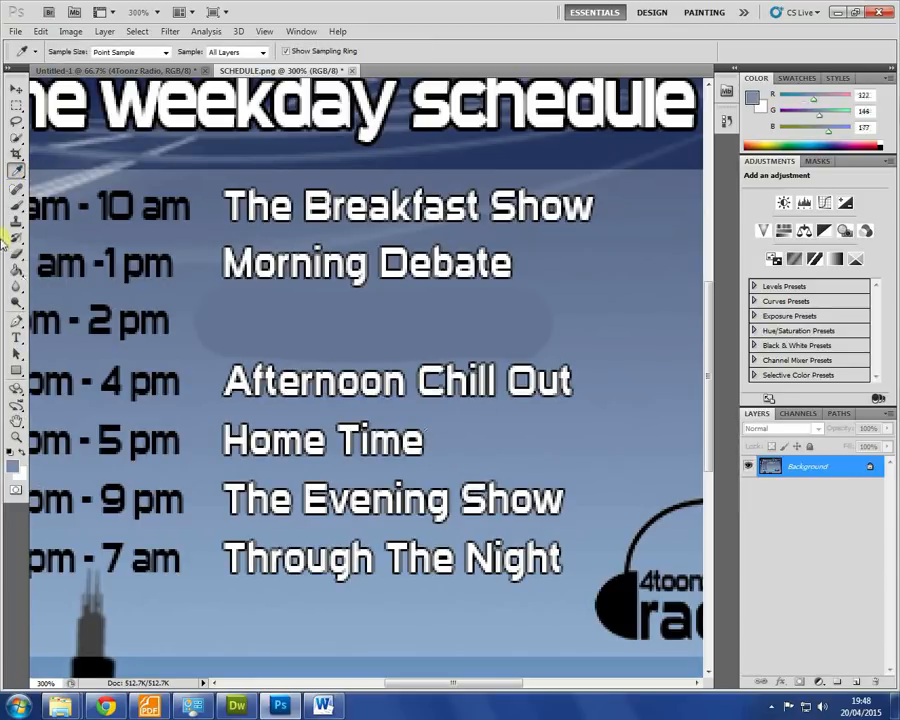
pyautogui.click(17, 207)
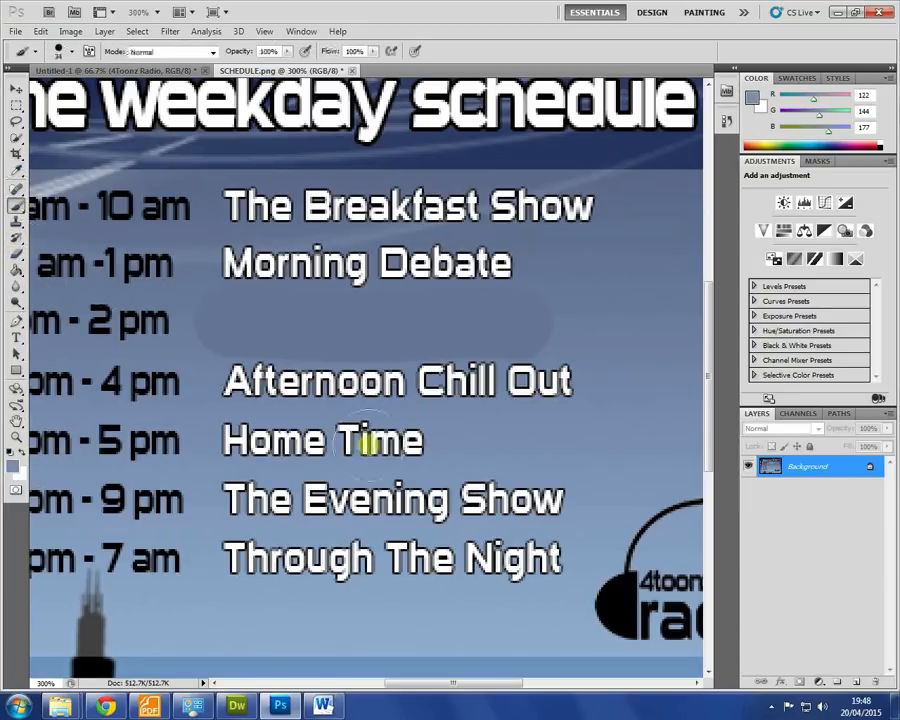
pyautogui.moveTo(446, 450)
pyautogui.mouseDown()
pyautogui.moveTo(428, 436)
pyautogui.moveTo(217, 438)
pyautogui.mouseUp()
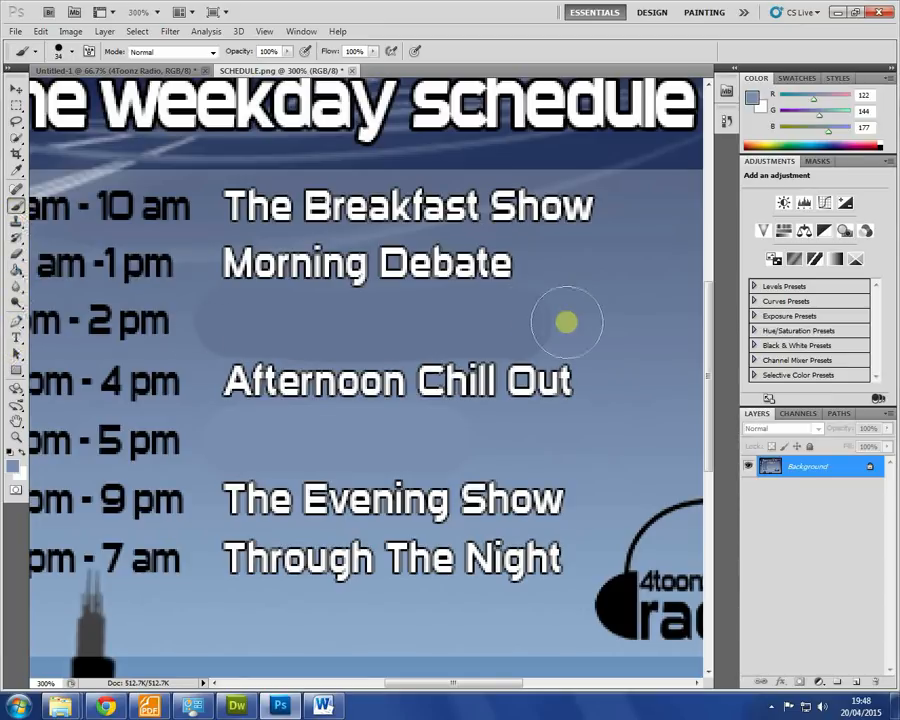
# - Repaint the 2 pm row's patch with a blue sampled just beside it, undoing the stroke that covers part of "pm"
pyautogui.click(17, 170)
pyautogui.click(558, 346)
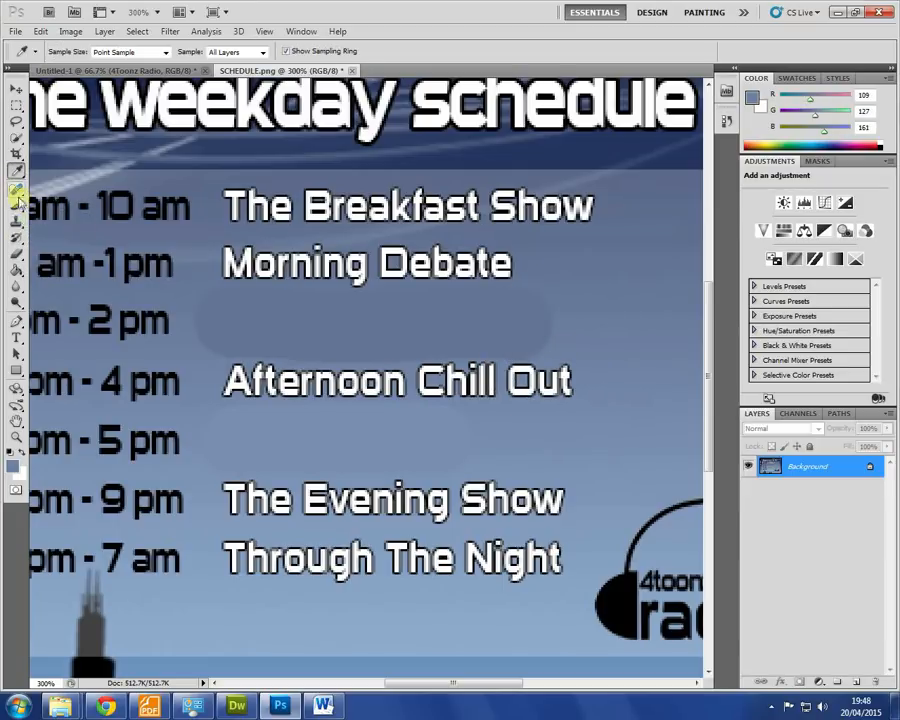
pyautogui.click(17, 197)
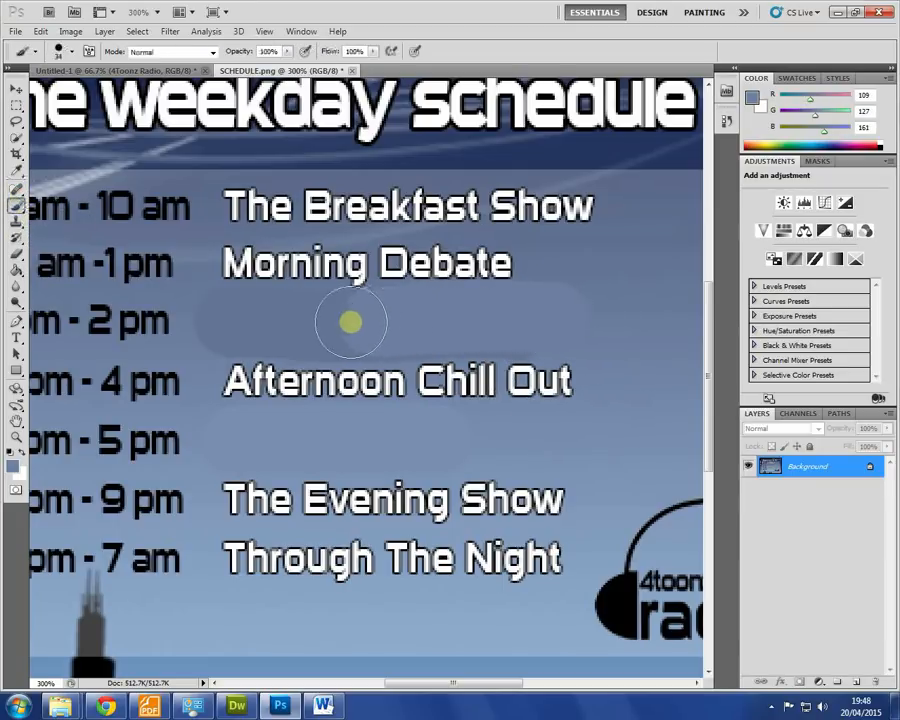
pyautogui.click(196, 321)
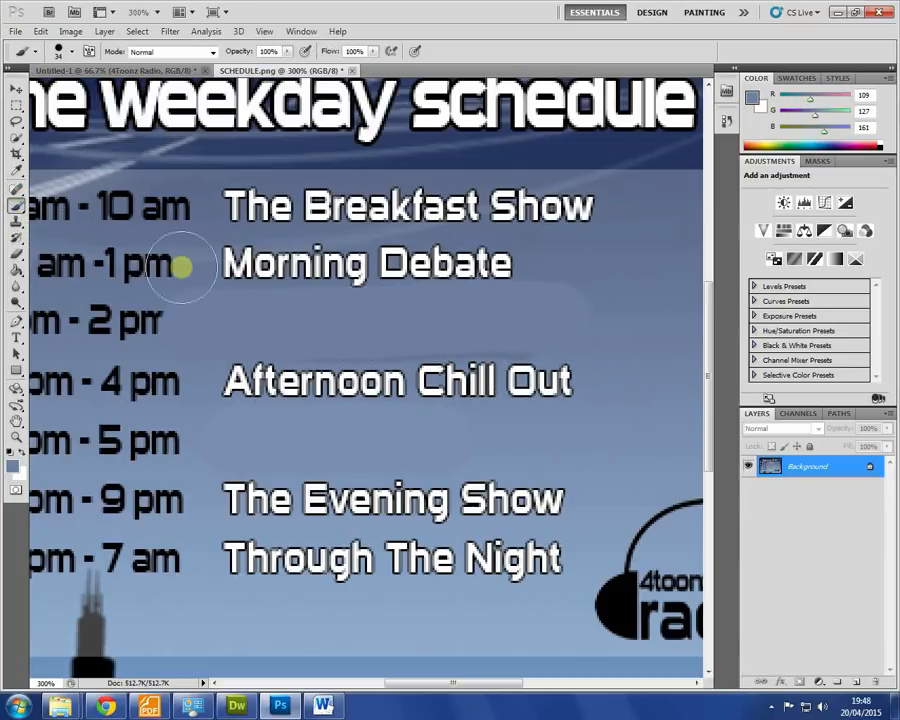
pyautogui.hotkey('ctrl', 'z')
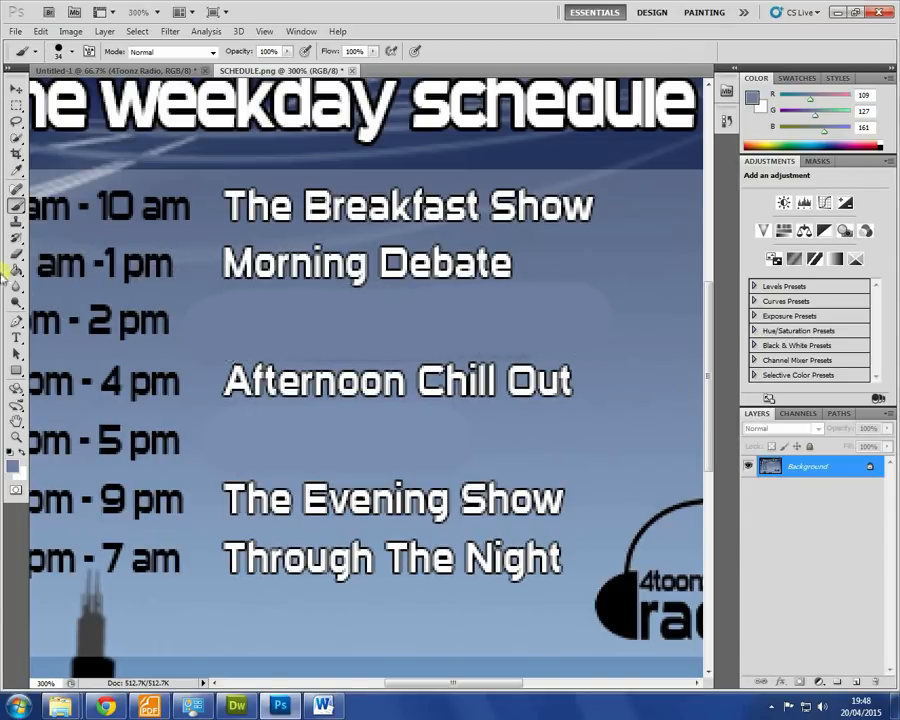
# - Add the text "The Lunch Hour" in white at 18 pt on the blank patch of the 2 pm row
pyautogui.click(20, 338)
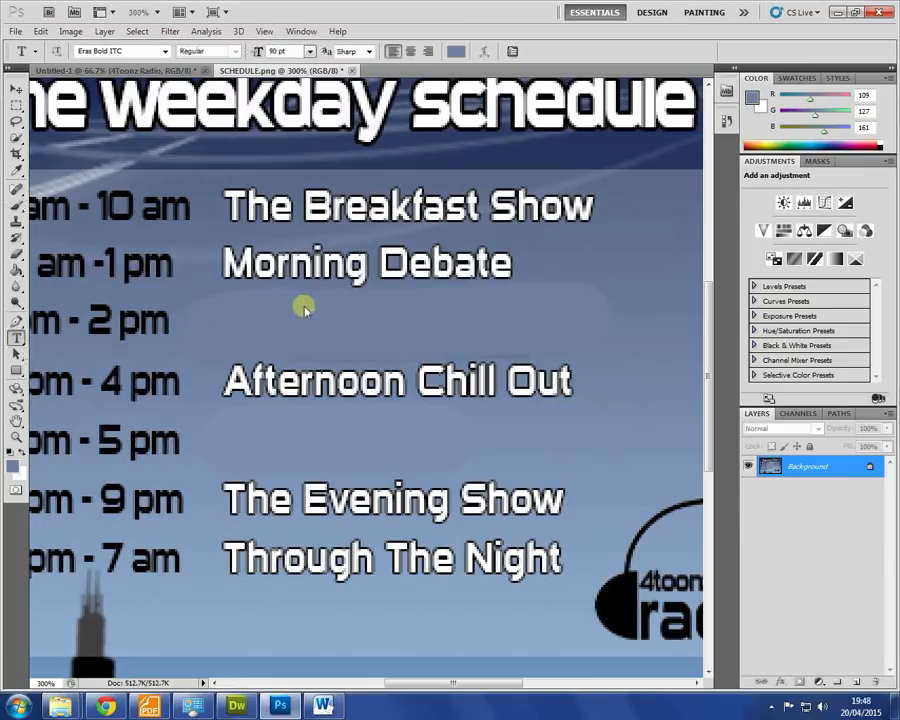
pyautogui.click(220, 327)
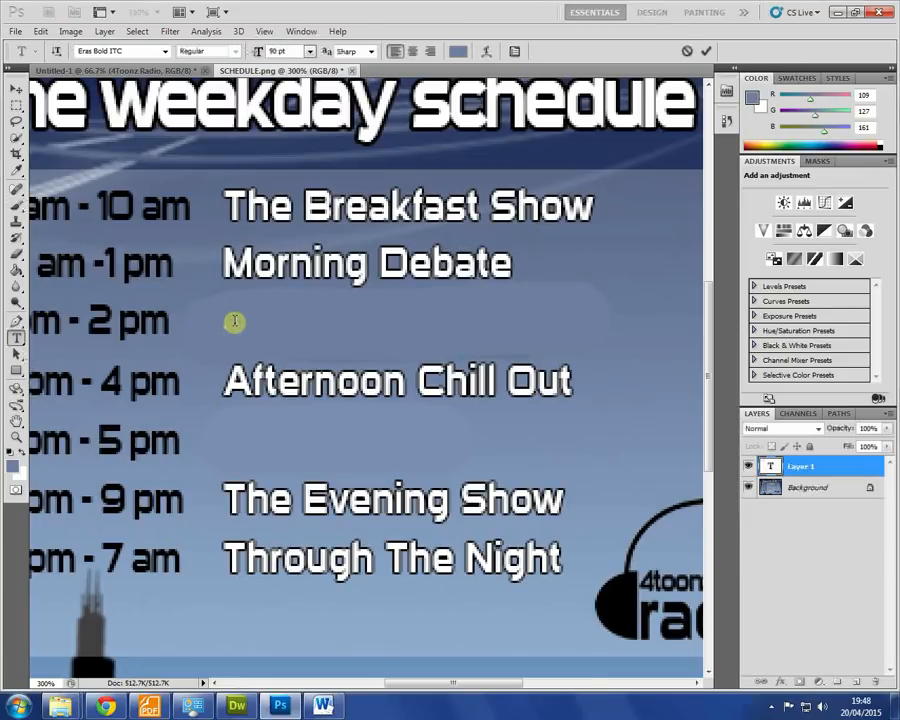
pyautogui.click(310, 51)
pyautogui.click(299, 196)
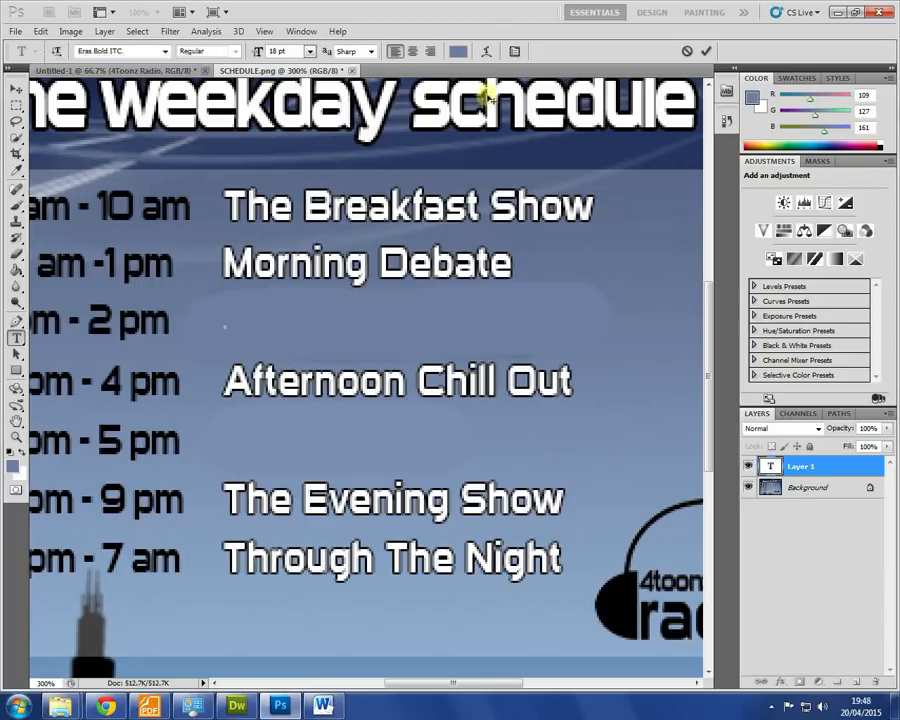
pyautogui.click(458, 51)
pyautogui.moveTo(389, 247); pyautogui.dragTo(269, 184)
pyautogui.click(602, 177)
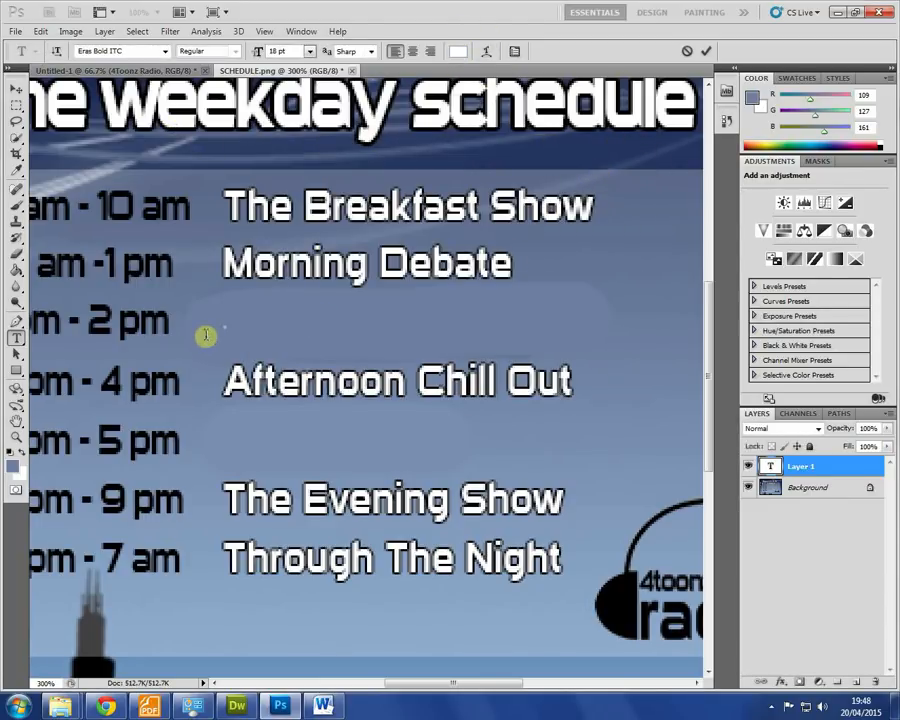
pyautogui.write('TR')
pyautogui.write('The Lunch Hour')
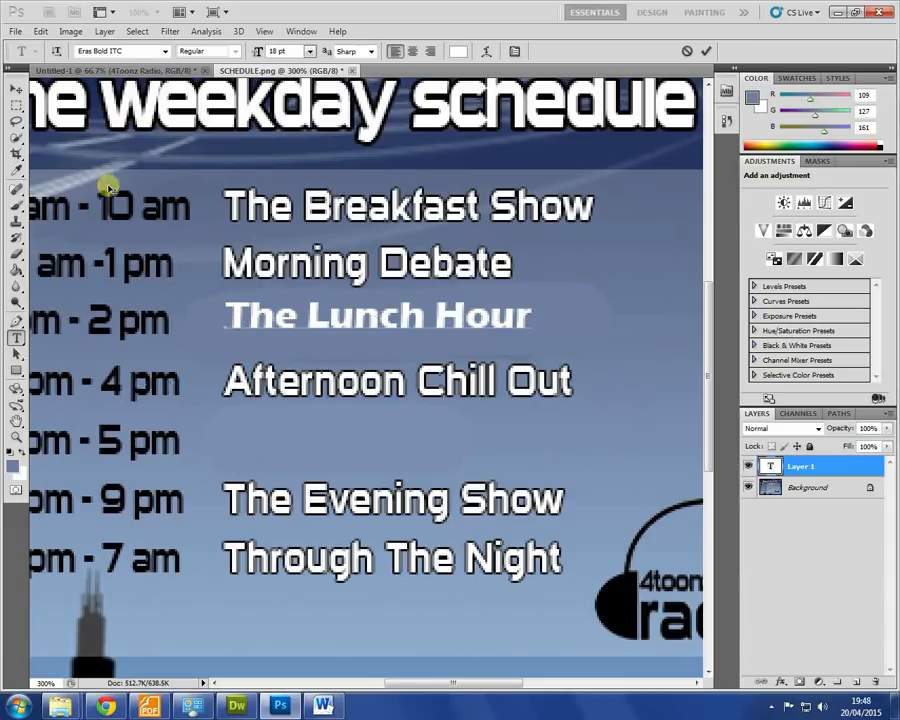
pyautogui.click(15, 88)
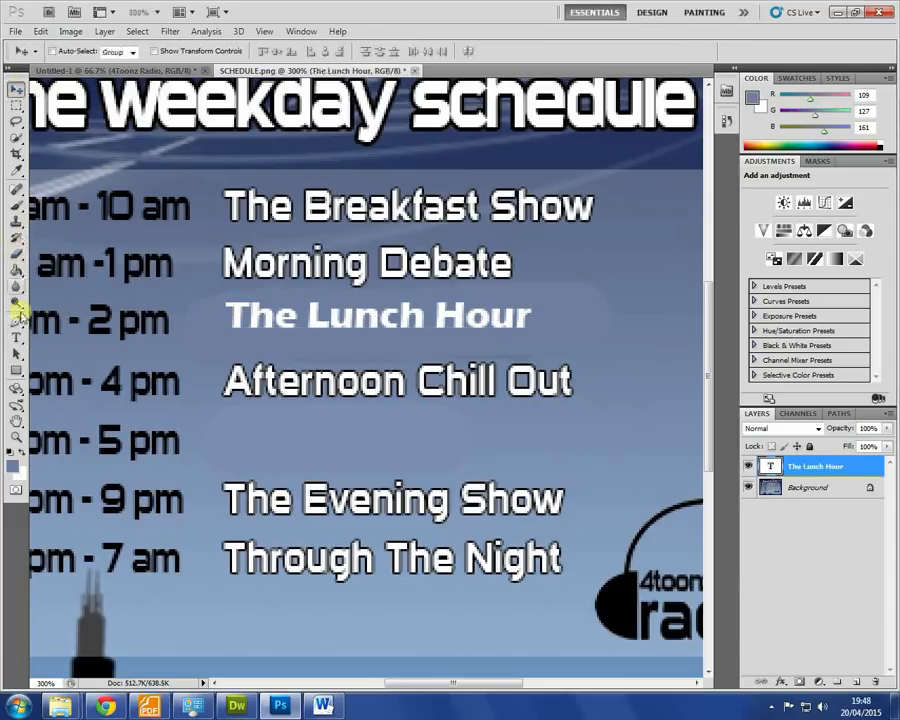
# - Add the text "Home Time" on the blank patch of the 5 pm row
pyautogui.click(16, 337)
pyautogui.click(229, 443)
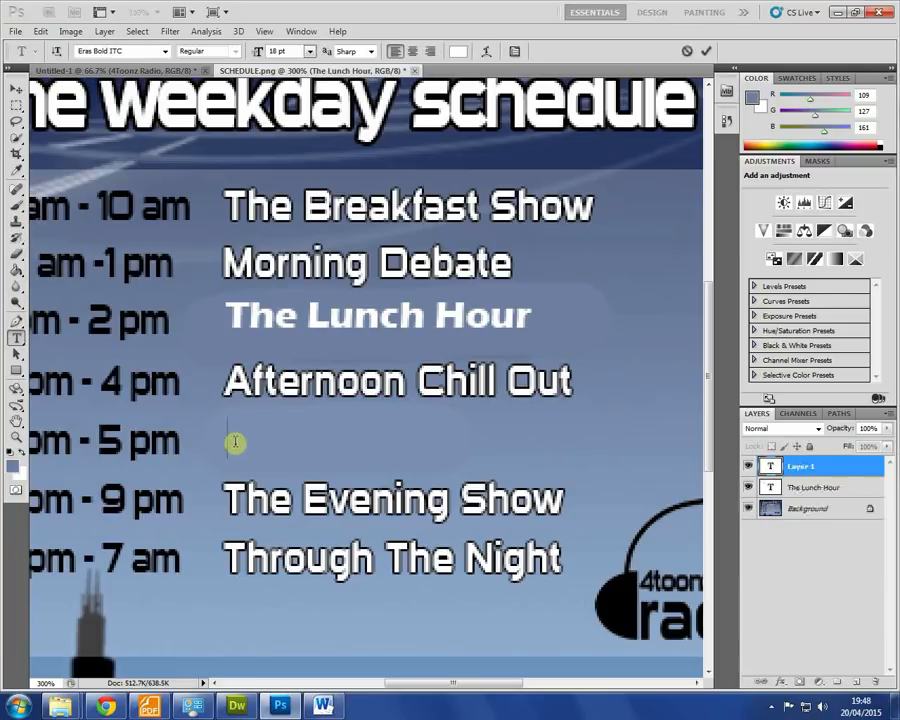
pyautogui.write('Home Tim')
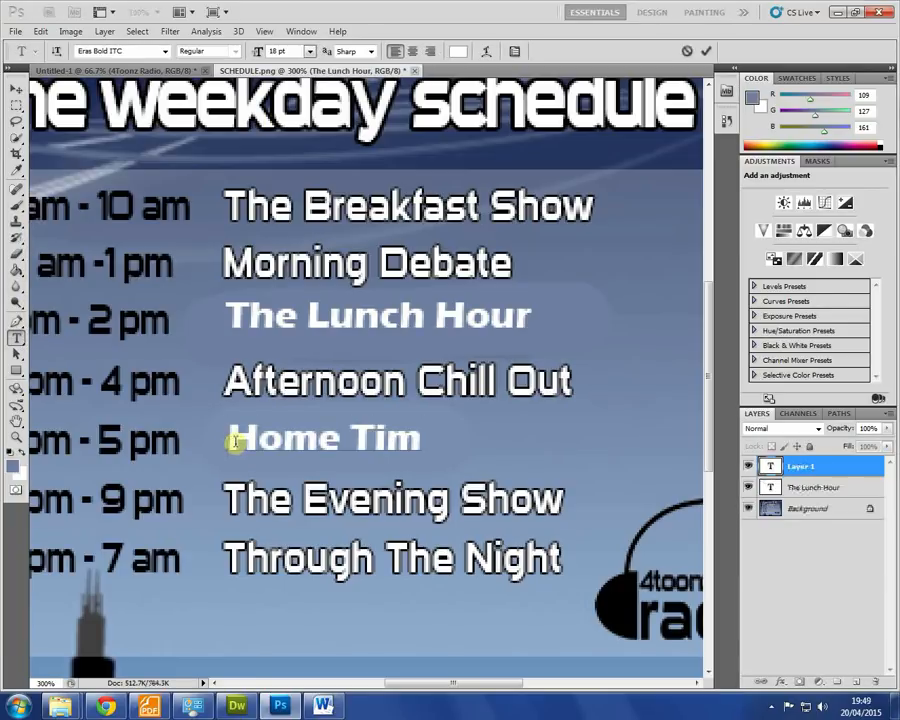
pyautogui.write('e')
# - Set the font size of the whole "Home Time" text to 22 pt
pyautogui.hotkey('ctrl', 'a')
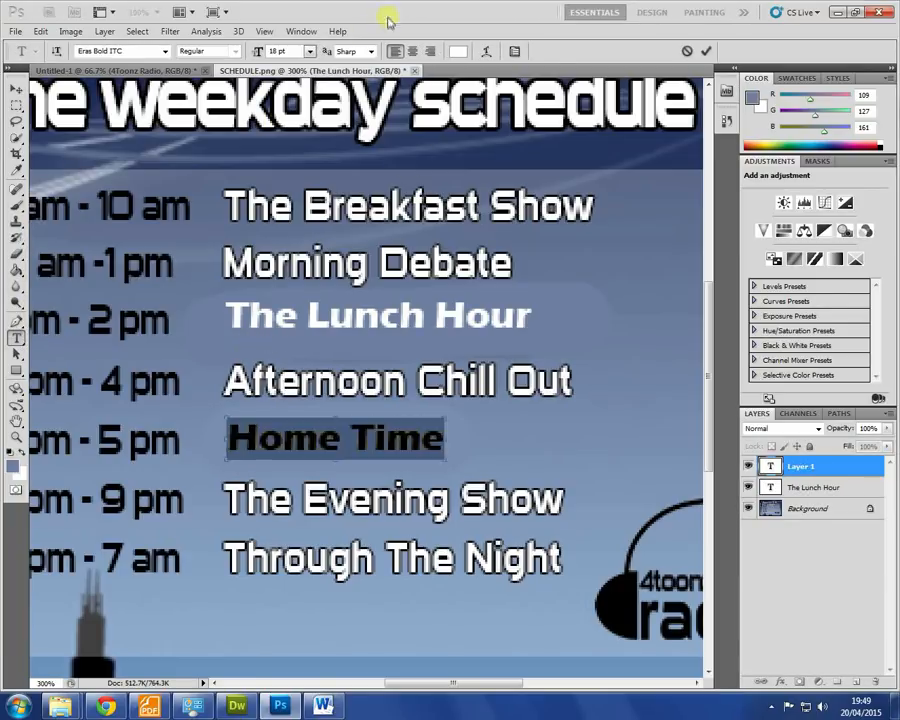
pyautogui.write('22')
pyautogui.press('Return')
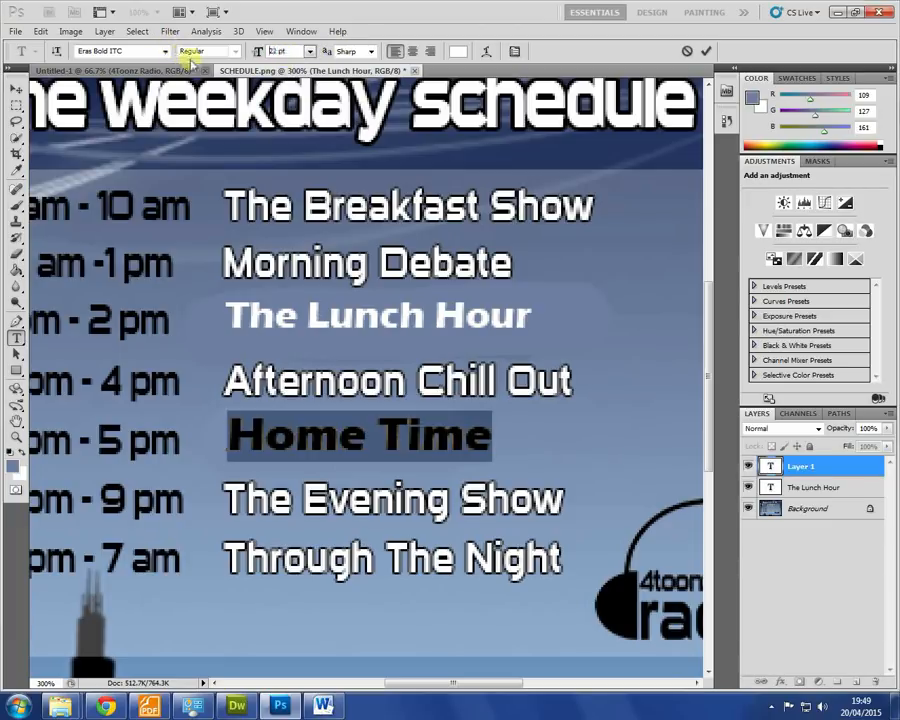
pyautogui.click(16, 104)
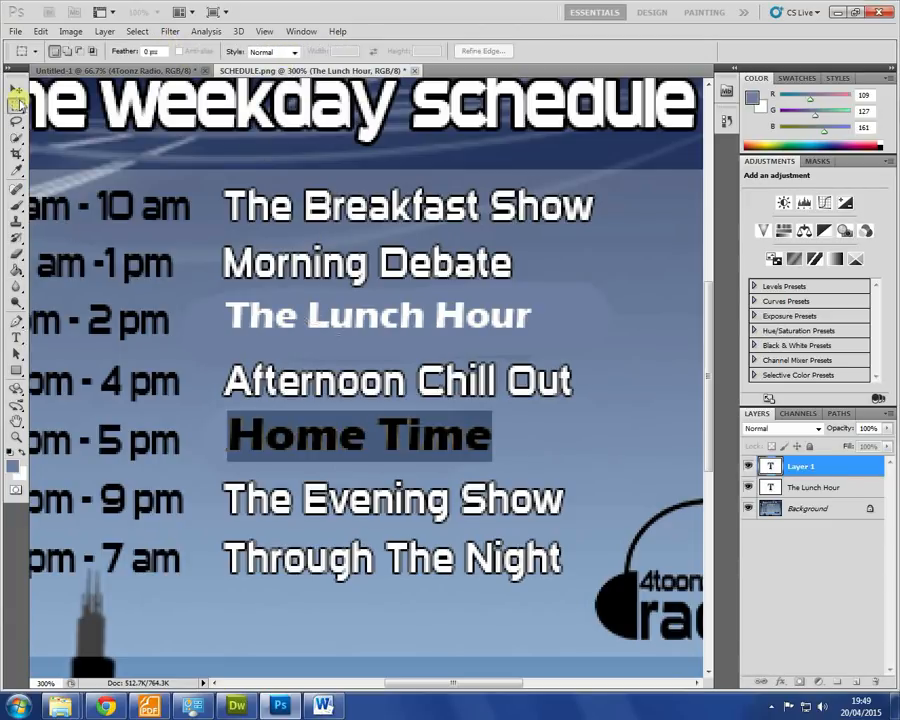
pyautogui.click(16, 322)
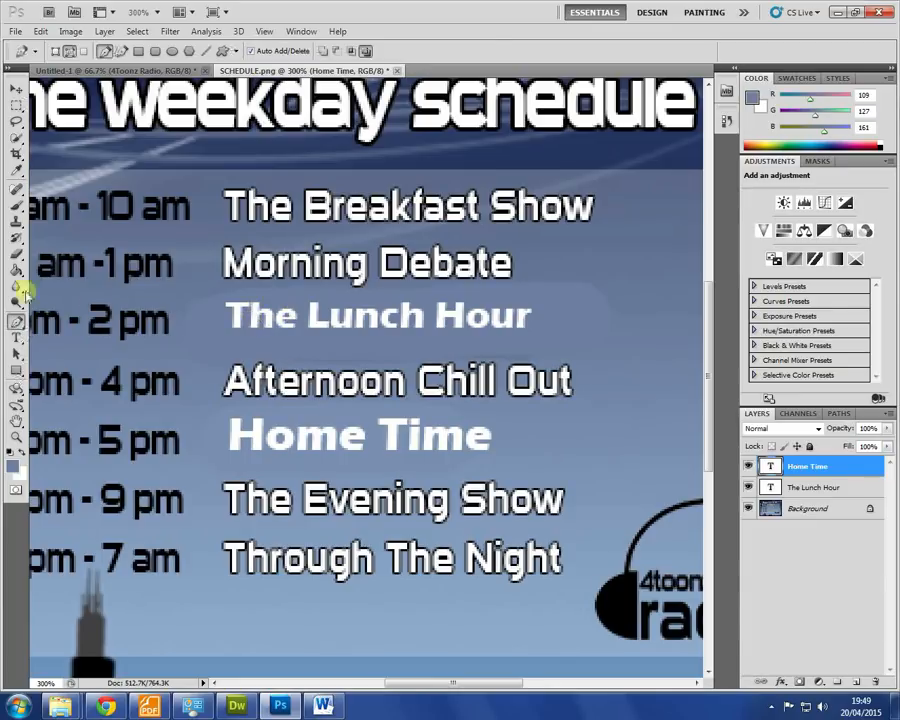
# - Set the font size of the whole "The Lunch Hour" text to 22 pt
pyautogui.click(17, 337)
pyautogui.click(256, 318)
pyautogui.hotkey('ctrl', 'a')
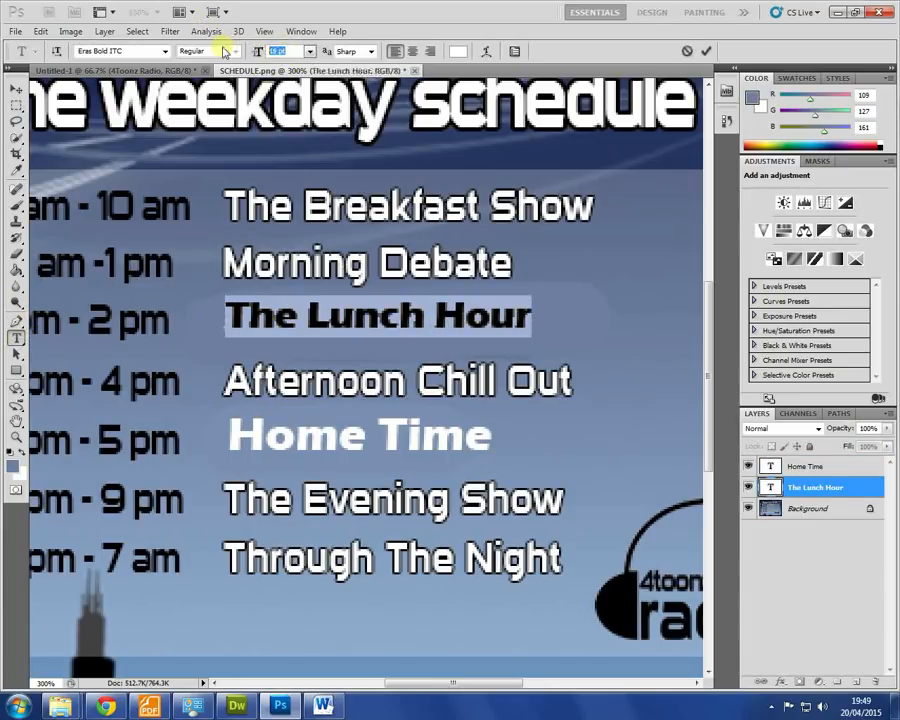
pyautogui.write('22')
pyautogui.press('Return')
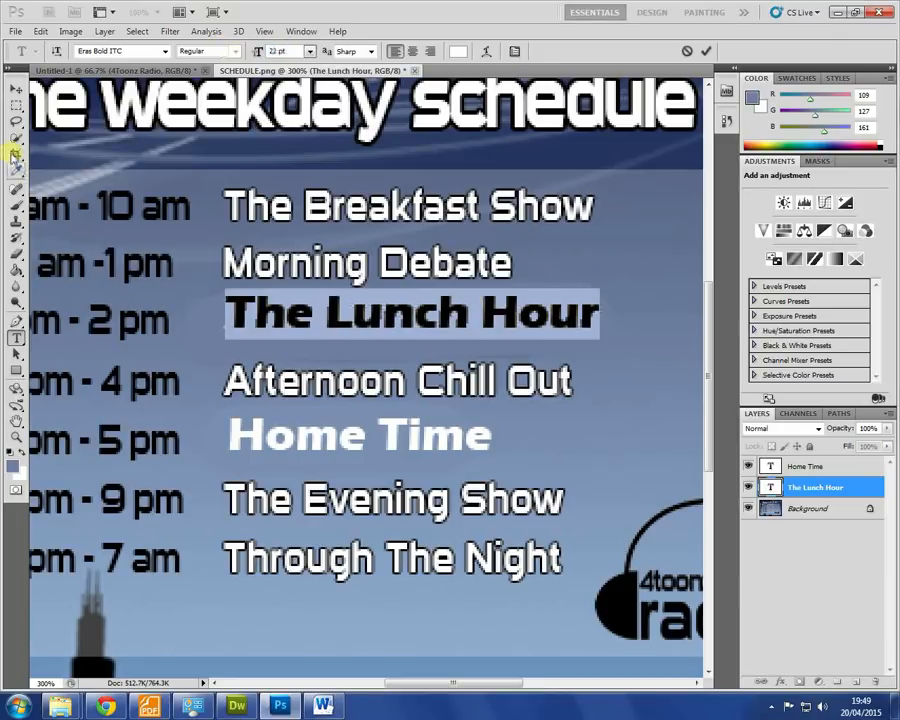
# - Move the "The Lunch Hour" and "Home Time" texts slightly to line up with the other show titles and their rows
pyautogui.click(17, 89)
pyautogui.moveTo(298, 318); pyautogui.dragTo(296, 329)
pyautogui.rightClick(341, 428)
pyautogui.click(353, 440)
pyautogui.moveTo(326, 450); pyautogui.dragTo(320, 454)
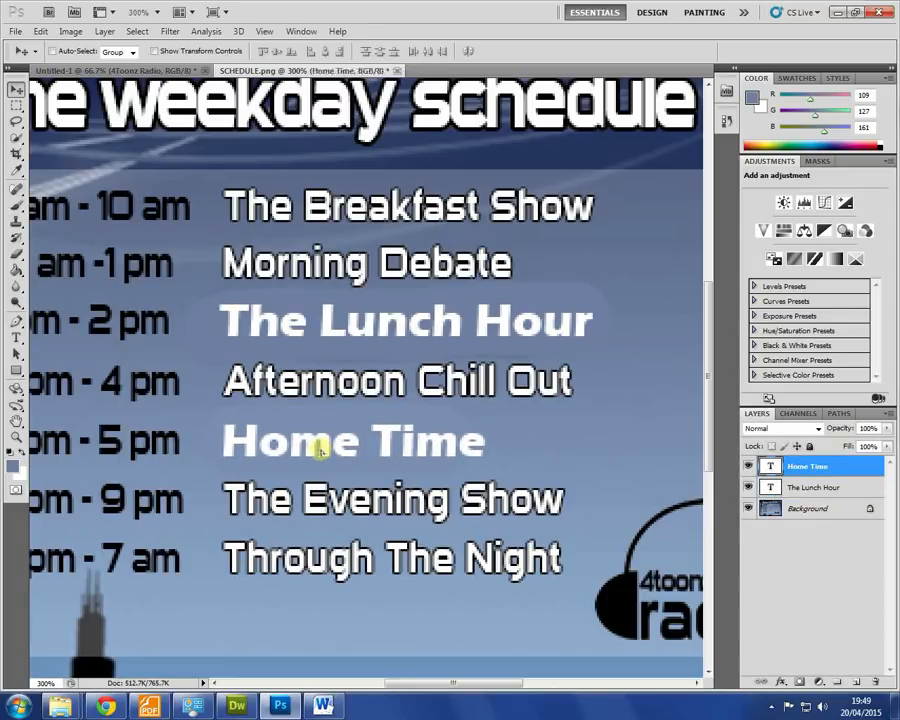
# - Add a black outside stroke of 1 px to the "Home Time" text layer
pyautogui.rightClick(803, 467)
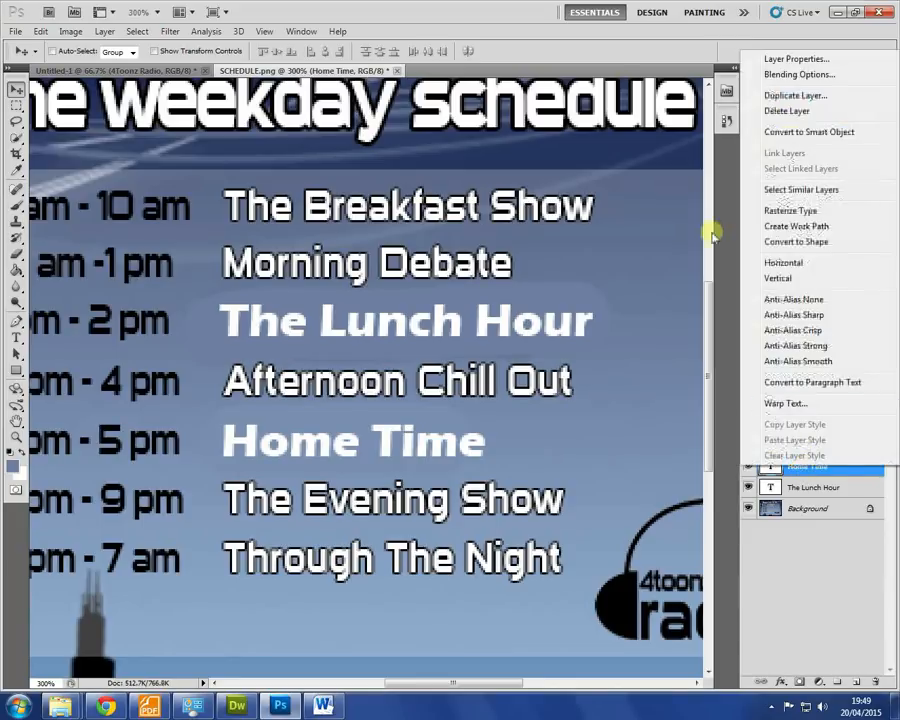
pyautogui.click(789, 76)
pyautogui.click(455, 296)
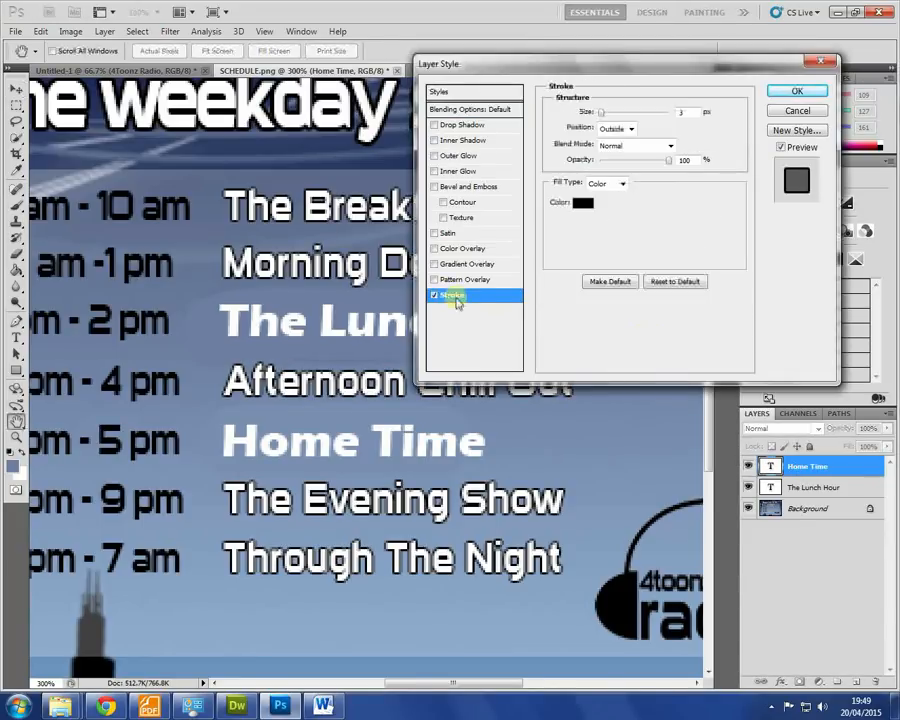
pyautogui.moveTo(600, 113); pyautogui.dragTo(583, 111)
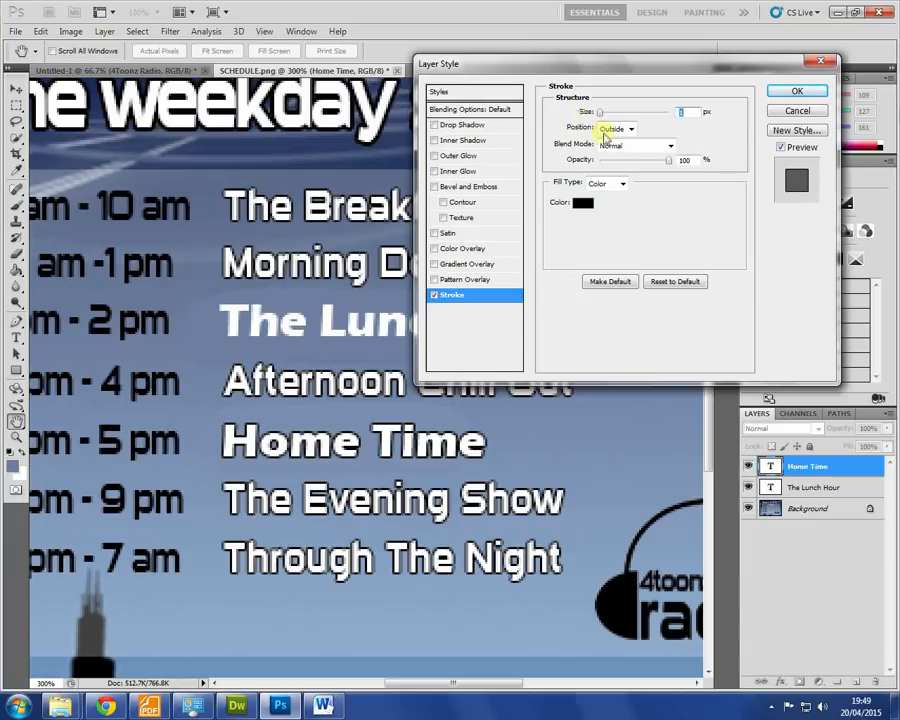
# - Add a magenta outer glow to the "Home Time" layer, changing its blend mode and increasing its size for a strong halo
pyautogui.click(459, 157)
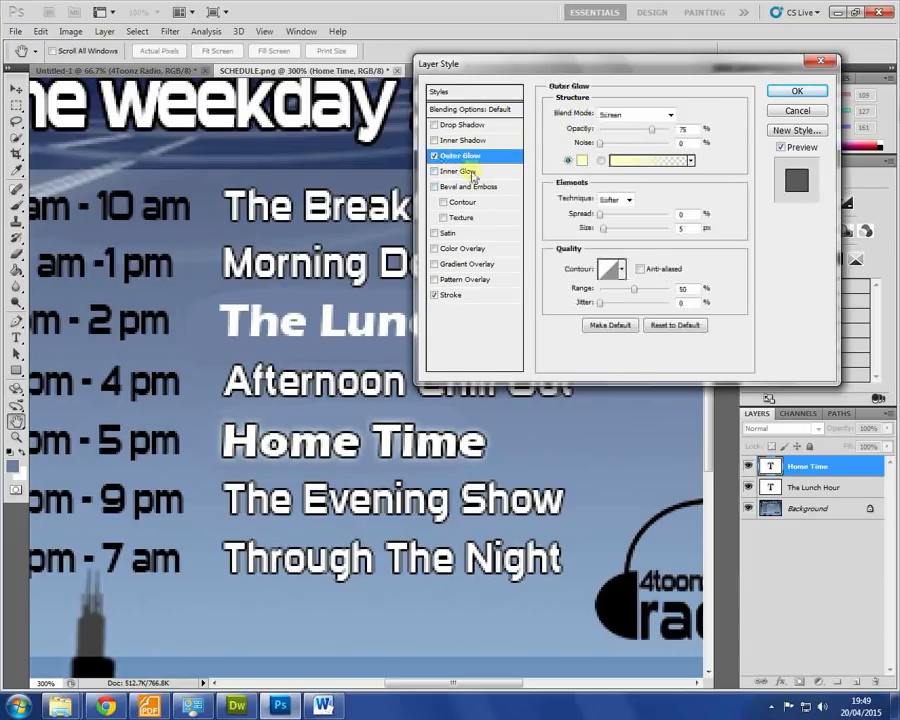
pyautogui.click(578, 161)
pyautogui.click(467, 218)
pyautogui.click(447, 184)
pyautogui.click(580, 176)
pyautogui.click(630, 114)
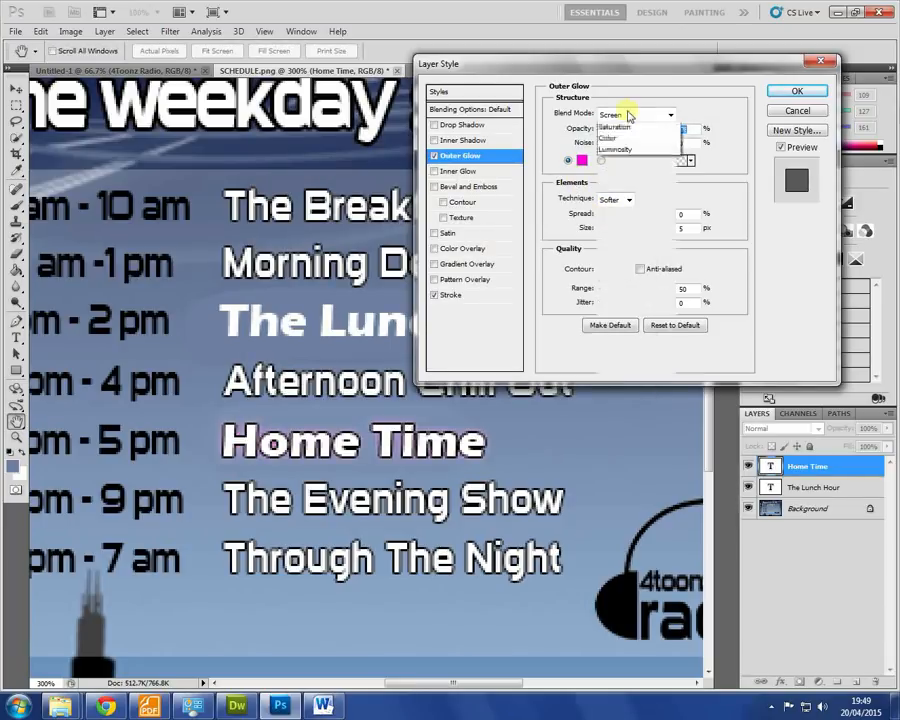
pyautogui.click(657, 313)
pyautogui.moveTo(601, 230); pyautogui.dragTo(621, 225)
pyautogui.click(799, 92)
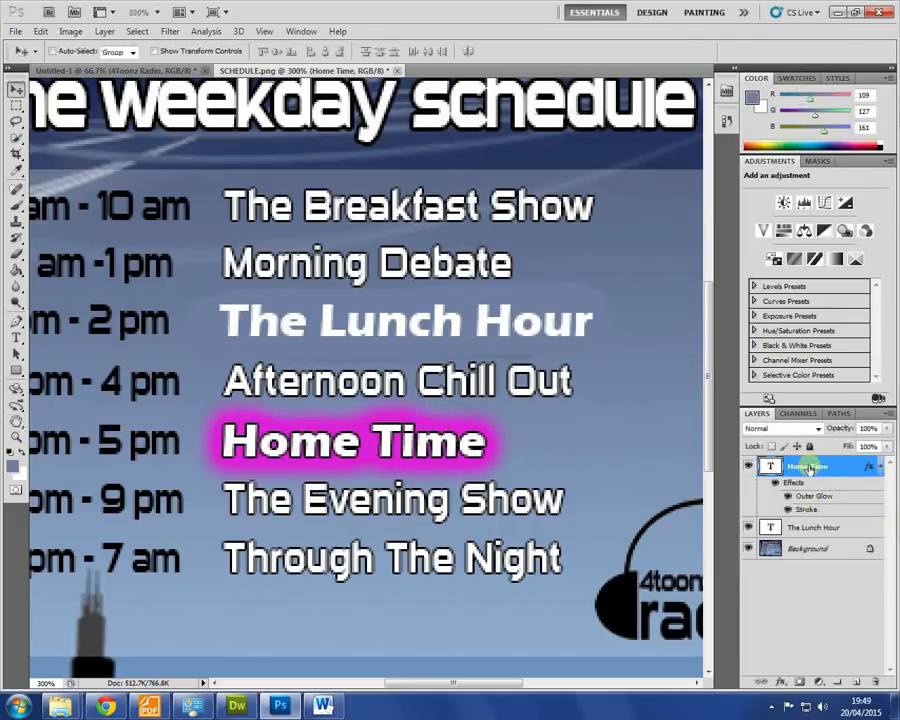
# - Copy the layer style of the "Home Time" text layer to the "The Lunch Hour" text layer
pyautogui.rightClick(810, 468)
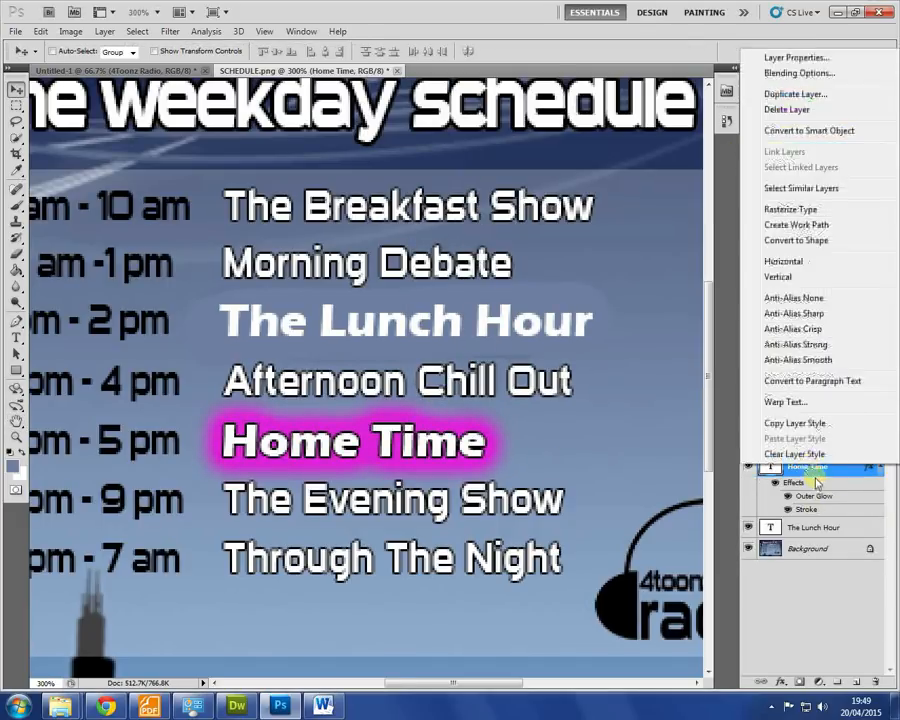
pyautogui.click(791, 423)
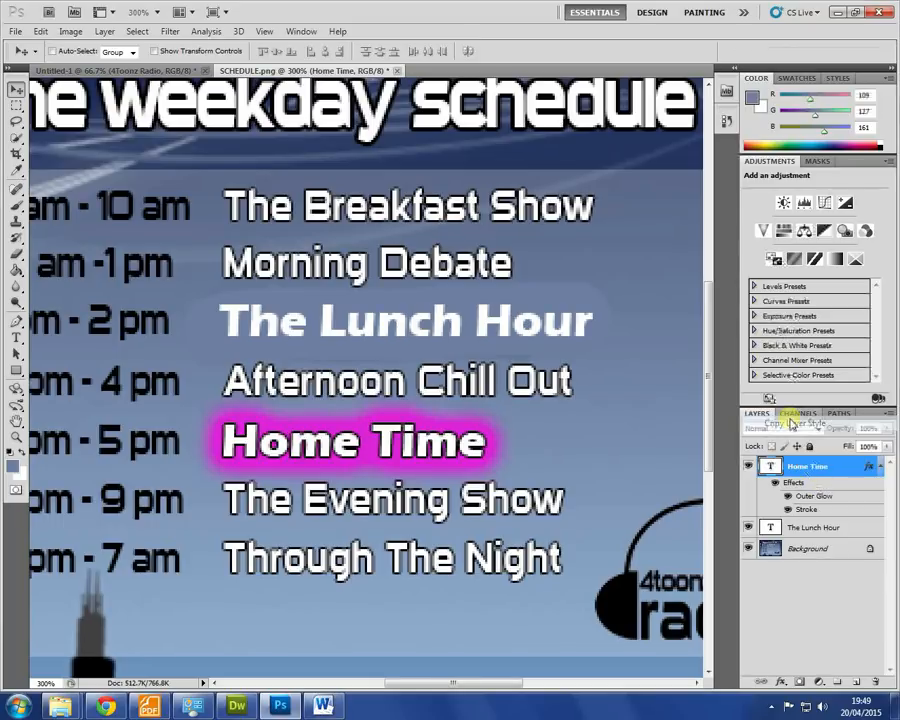
pyautogui.rightClick(806, 528)
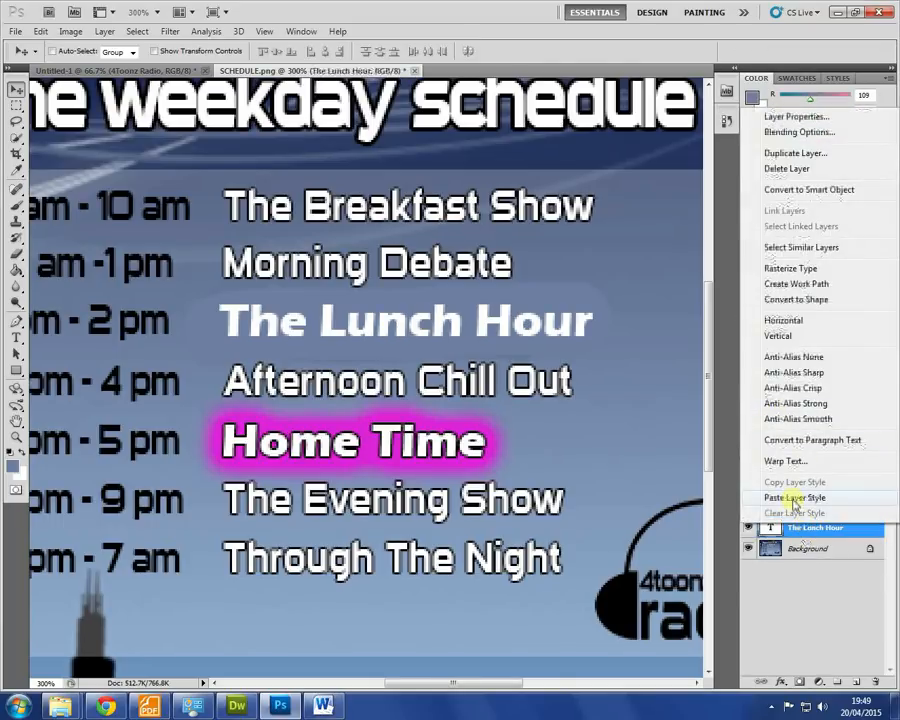
pyautogui.click(793, 498)
# - Save the edited schedule for the web as a PNG-8 image named SCHEDULE-EDIT.png in the IMAGES folder
pyautogui.click(17, 423)
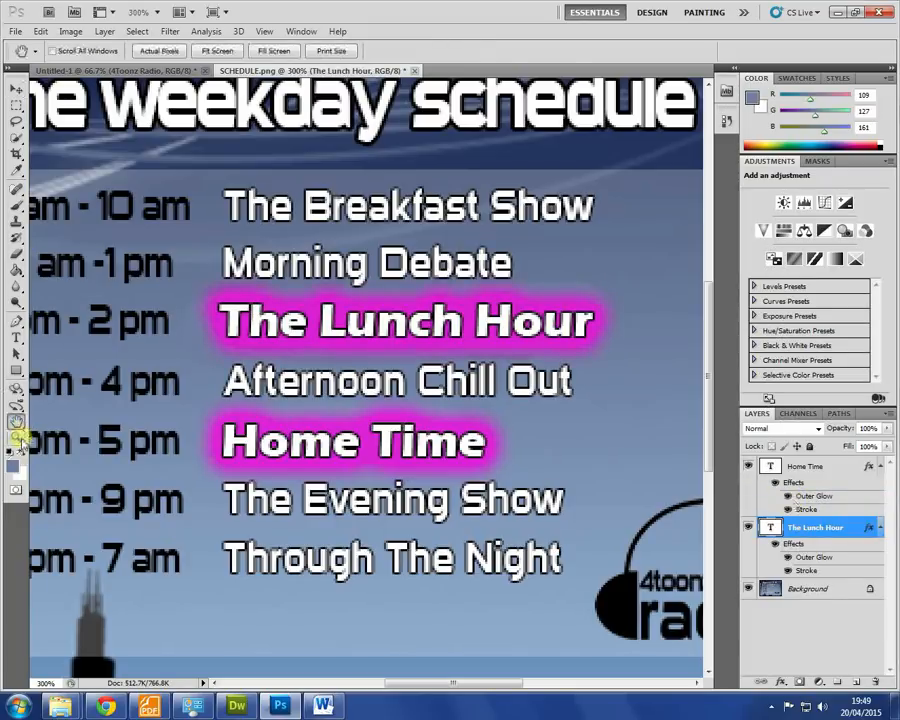
pyautogui.click(17, 437)
pyautogui.rightClick(231, 316)
pyautogui.click(267, 369)
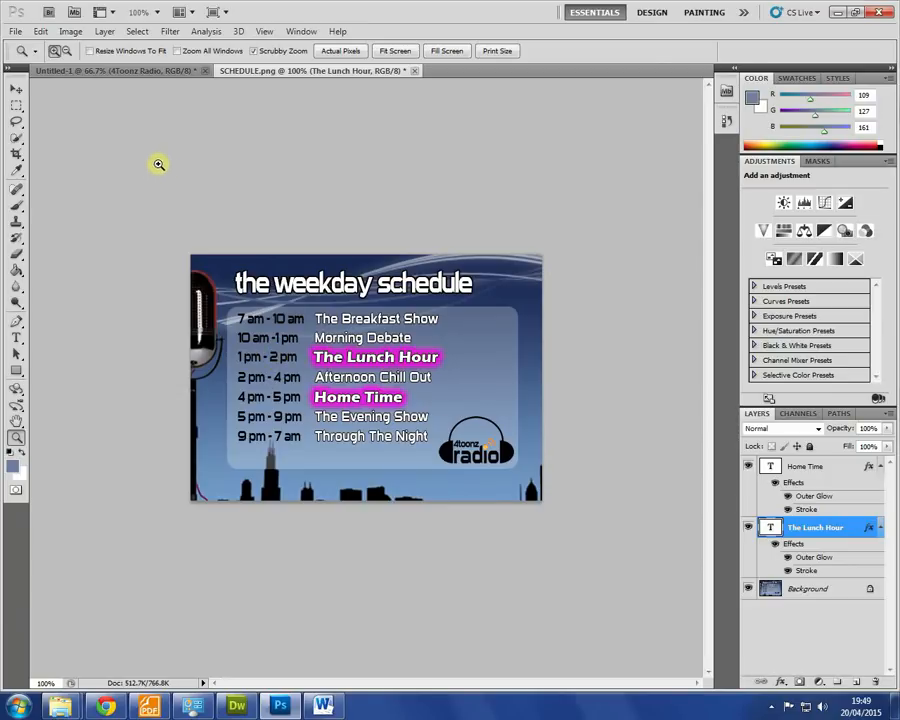
pyautogui.click(15, 31)
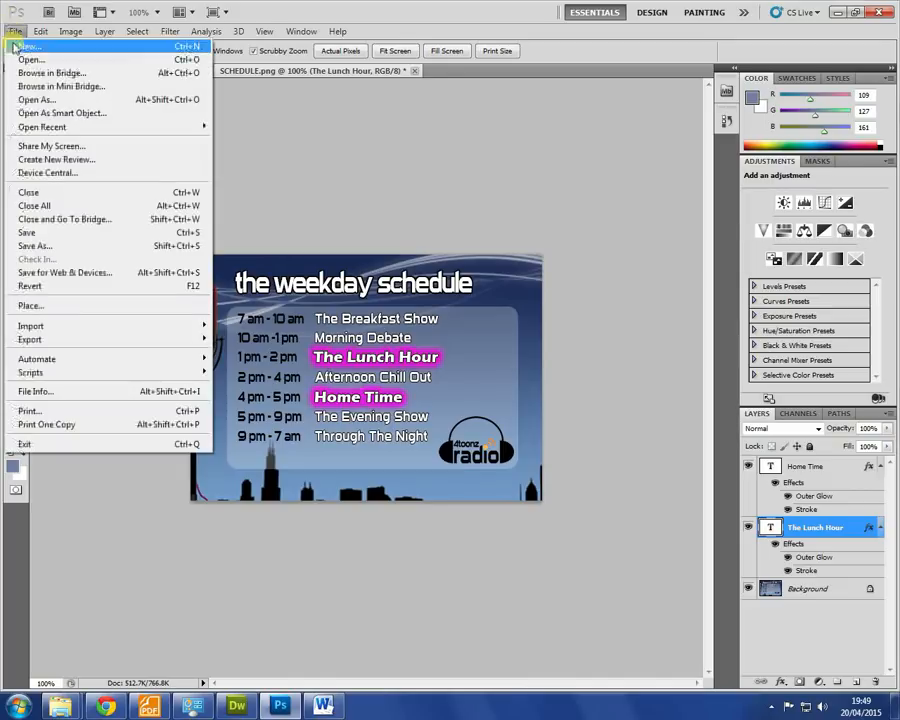
pyautogui.click(115, 278)
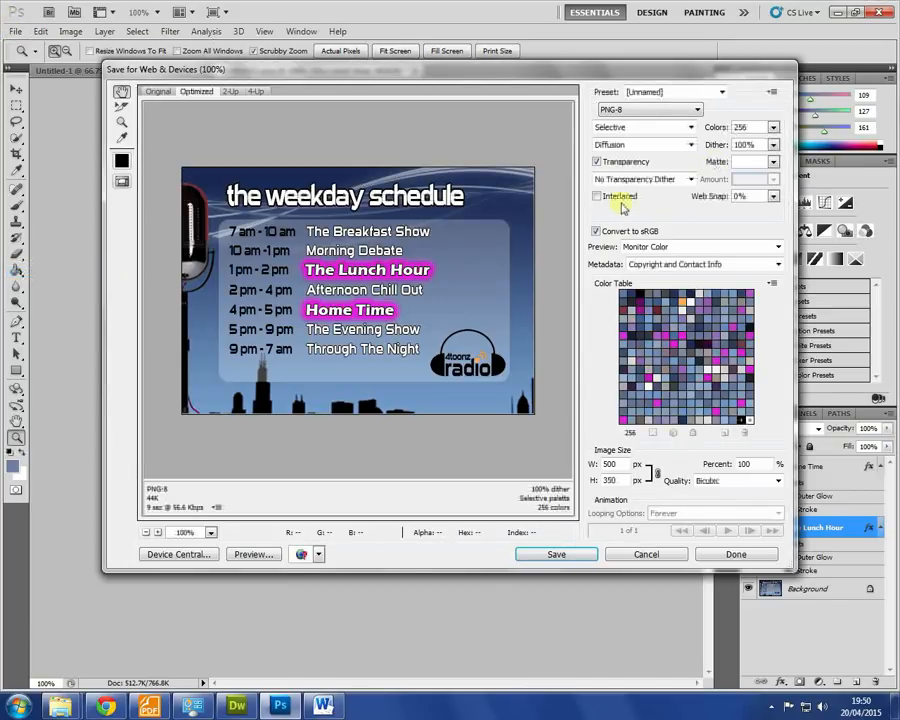
pyautogui.click(556, 554)
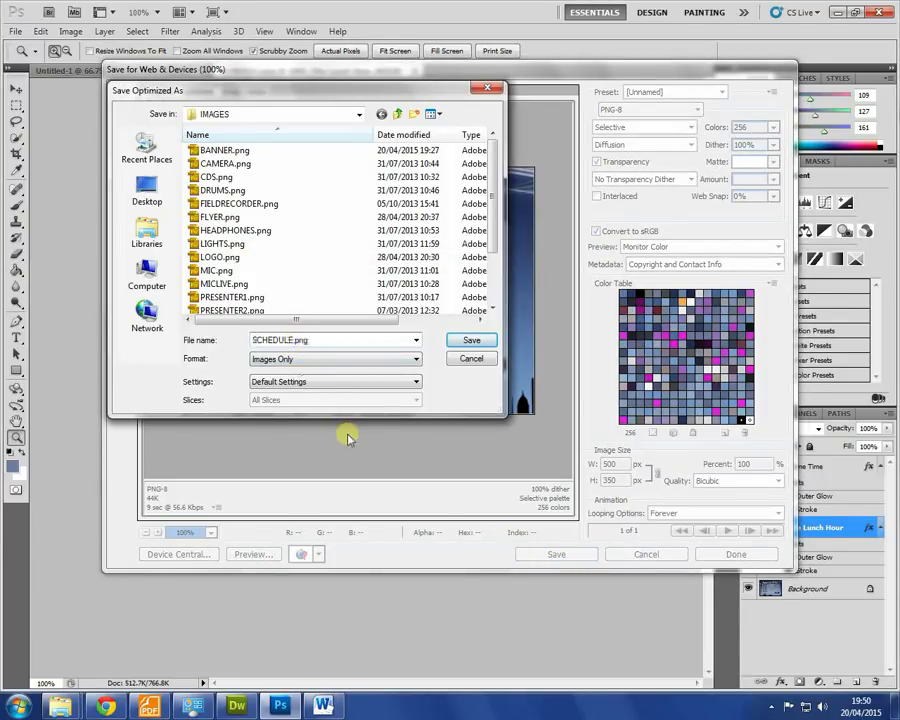
pyautogui.write('-EDIT')
pyautogui.press('Return')
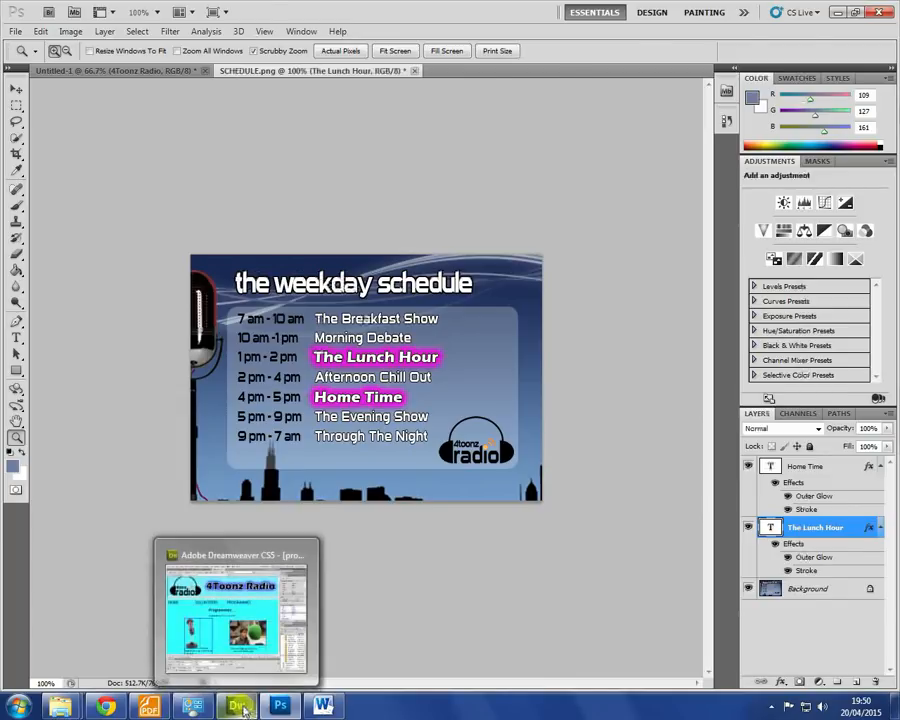
# - Switch to Dreamweaver, refresh the site's file list and select the SCHEDULE-EDIT image in it
pyautogui.click(250, 707)
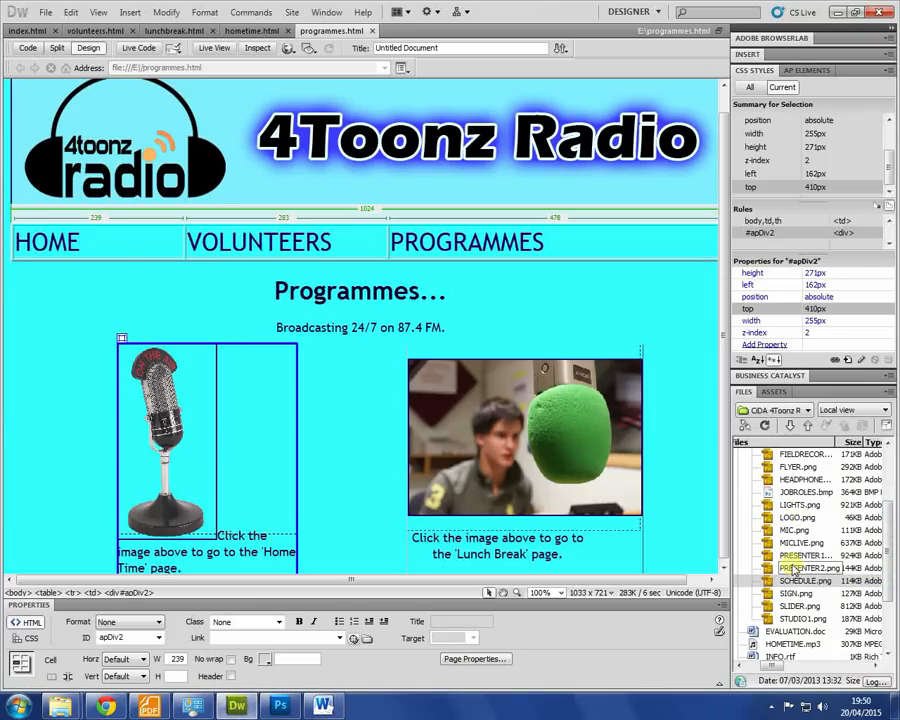
pyautogui.rightClick(795, 568)
pyautogui.click(789, 556)
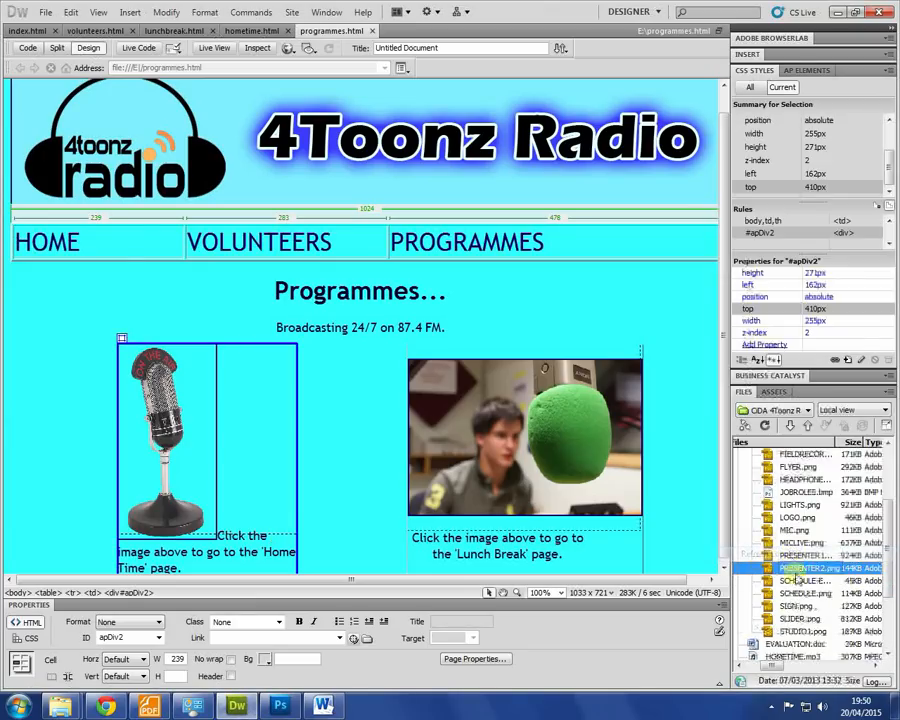
pyautogui.click(810, 583)
pyautogui.click(811, 583)
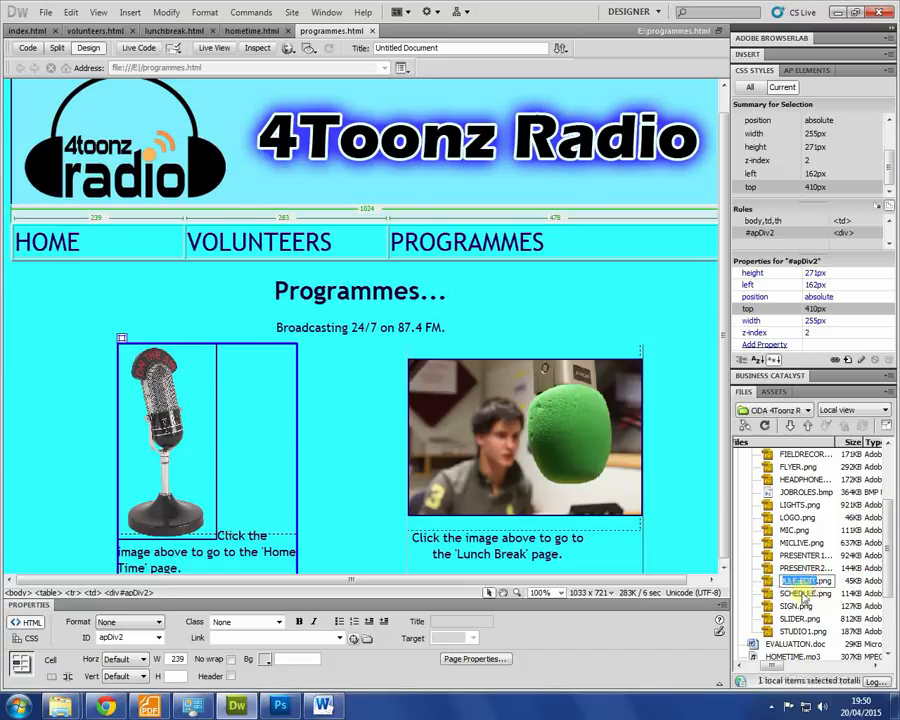
pyautogui.click(758, 586)
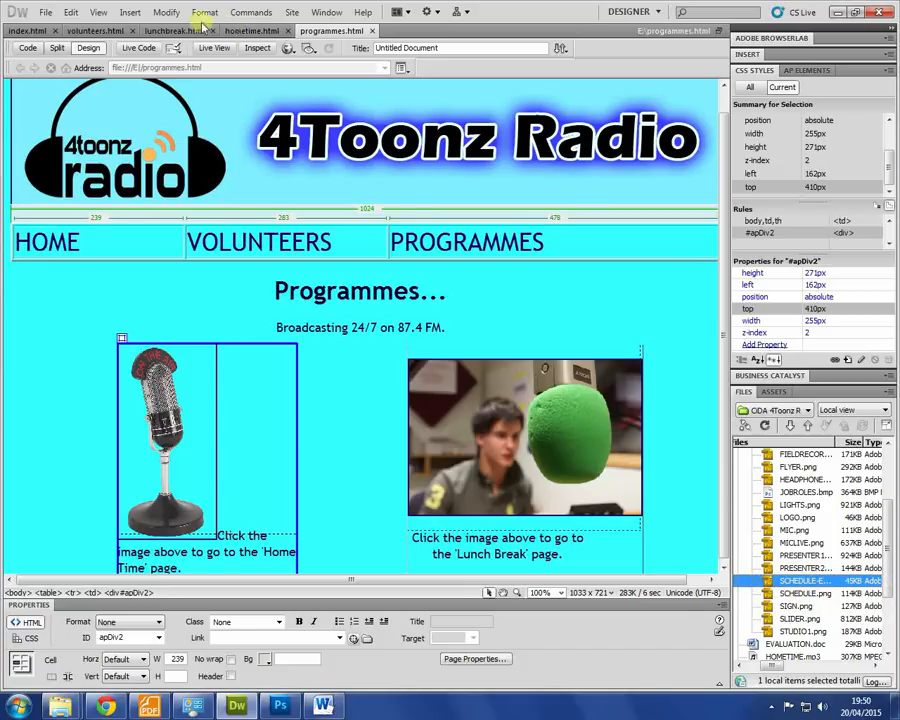
# - Check the Schedule requirements of the project brief in Foxit Reader and return to programmes.html in Dreamweaver
pyautogui.click(100, 31)
pyautogui.click(345, 31)
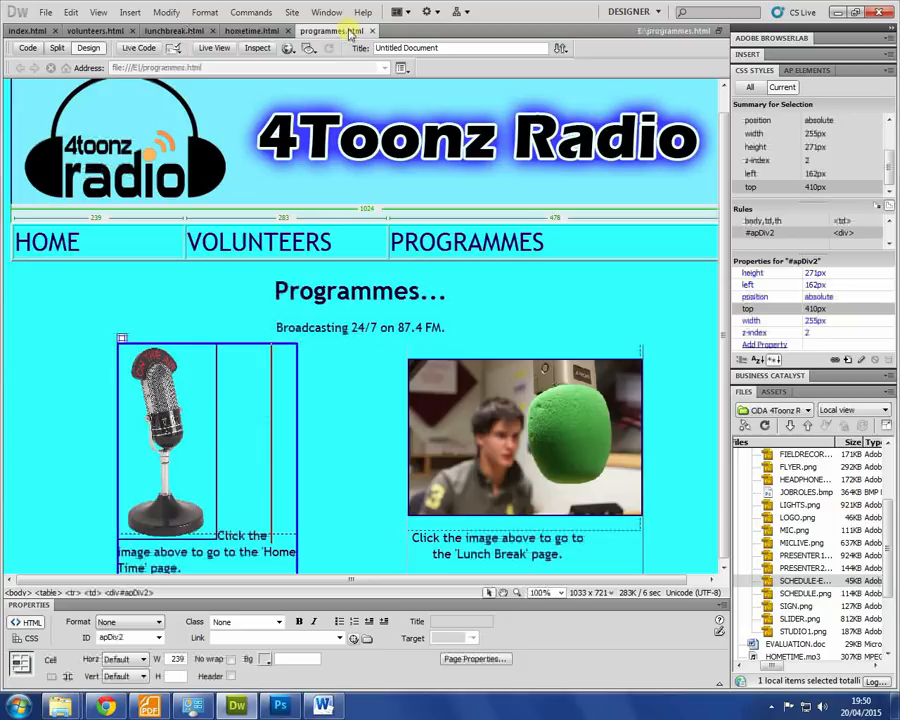
pyautogui.hotkey('alt', 'Tab')
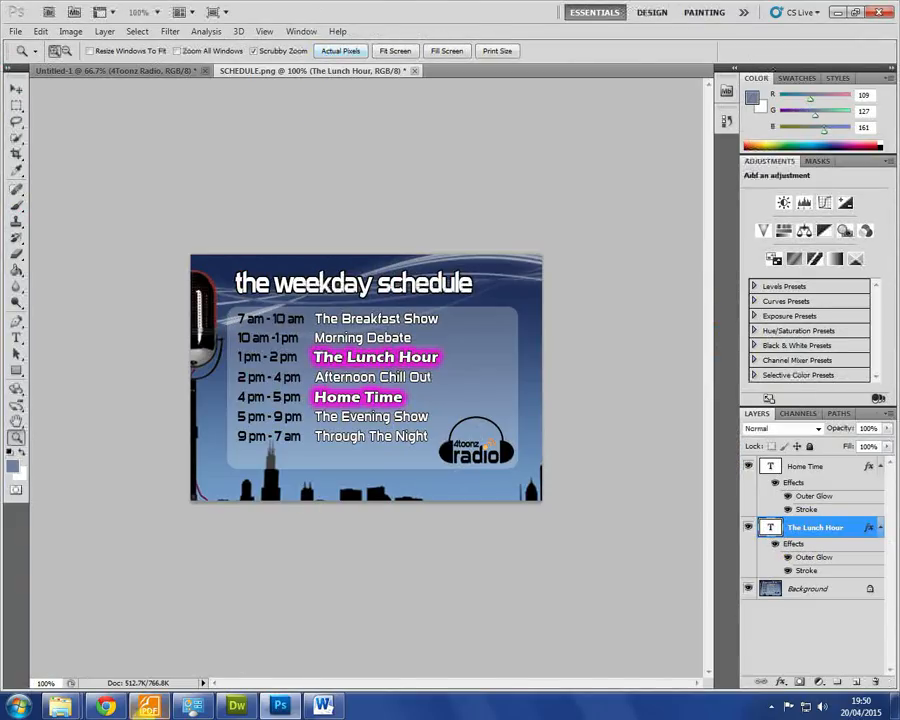
pyautogui.click(143, 710)
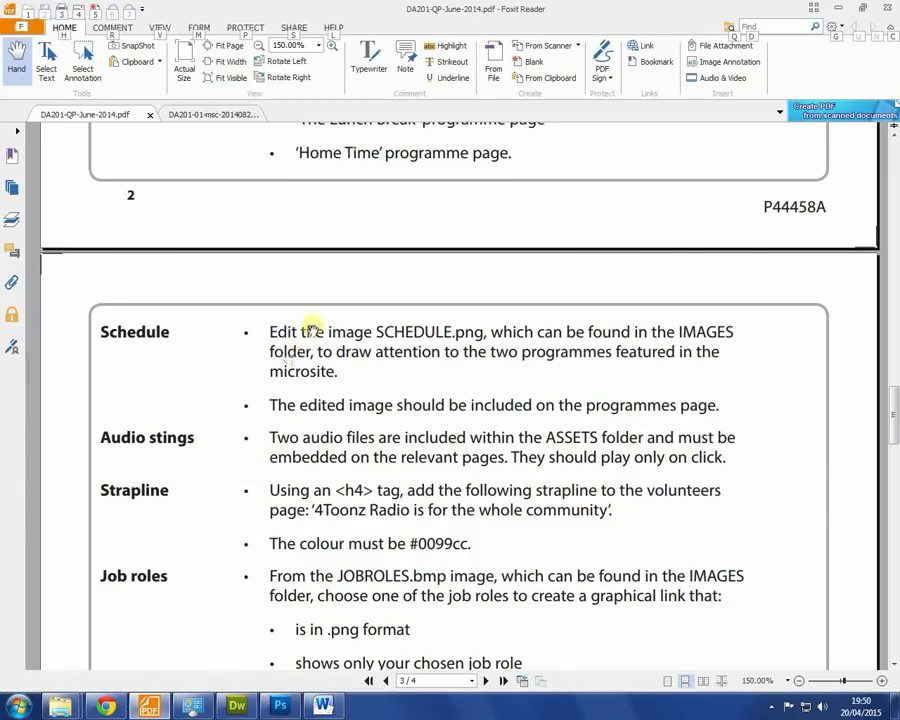
pyautogui.hotkey('alt', 'Tab')
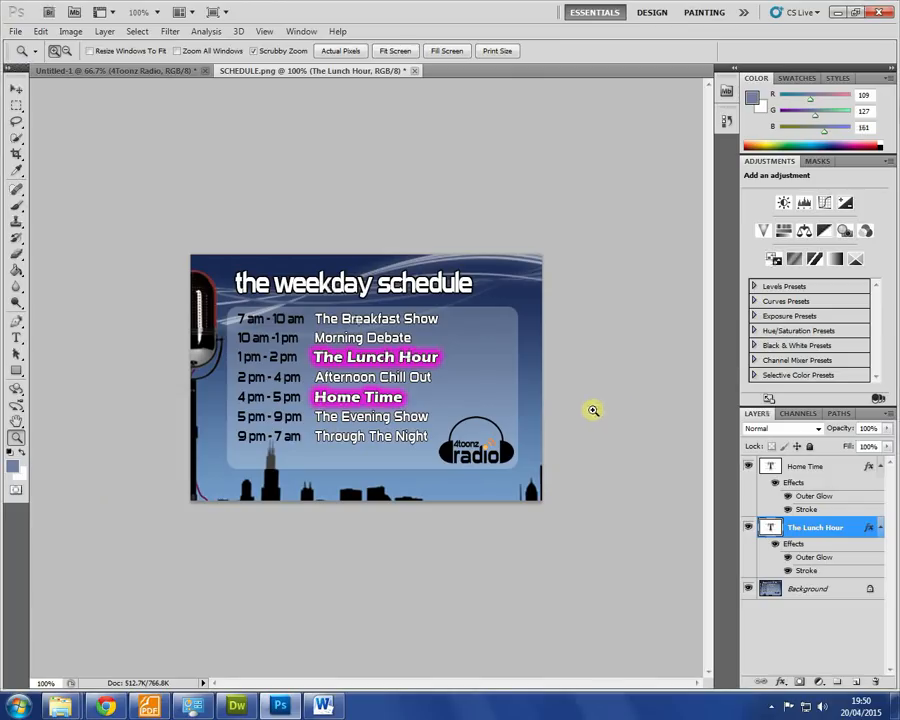
pyautogui.click(236, 706)
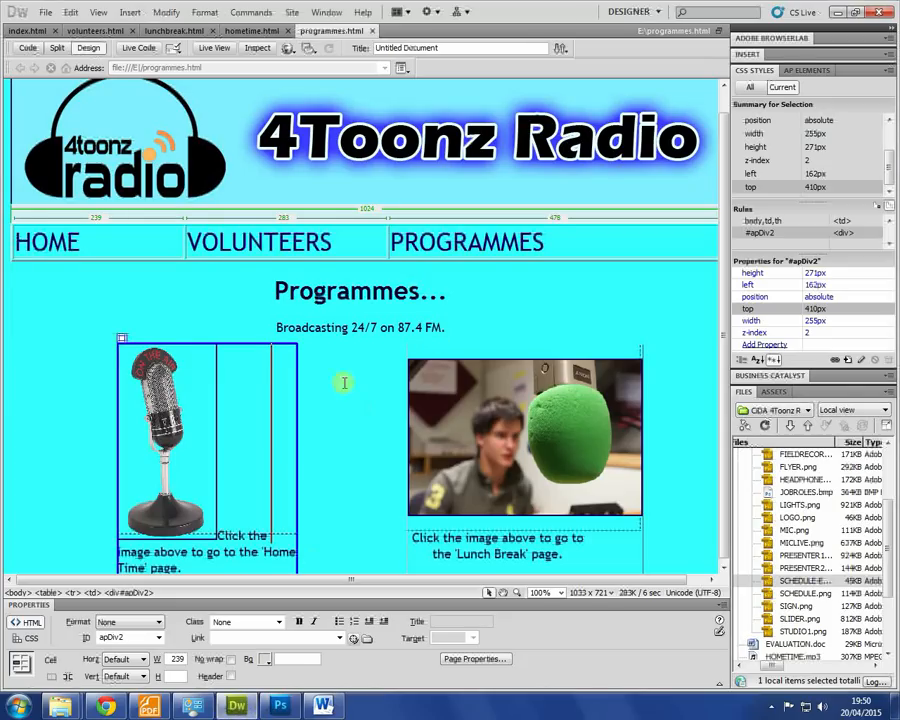
# - Move the 'Home Time' microphone div to the page's left edge and the 'Lunch Break' div to about 700 px left, 402 px top
pyautogui.moveTo(297, 384); pyautogui.dragTo(164, 387)
pyautogui.click(405, 352)
pyautogui.moveTo(407, 354); pyautogui.dragTo(477, 349)
pyautogui.moveTo(417, 581); pyautogui.dragTo(460, 580)
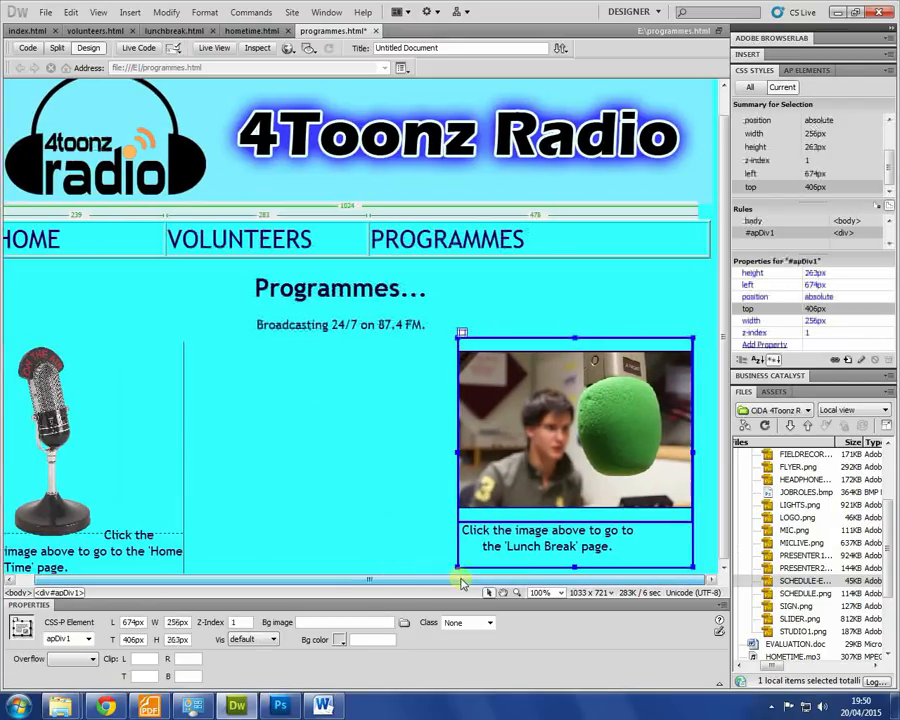
pyautogui.moveTo(534, 337); pyautogui.dragTo(552, 333)
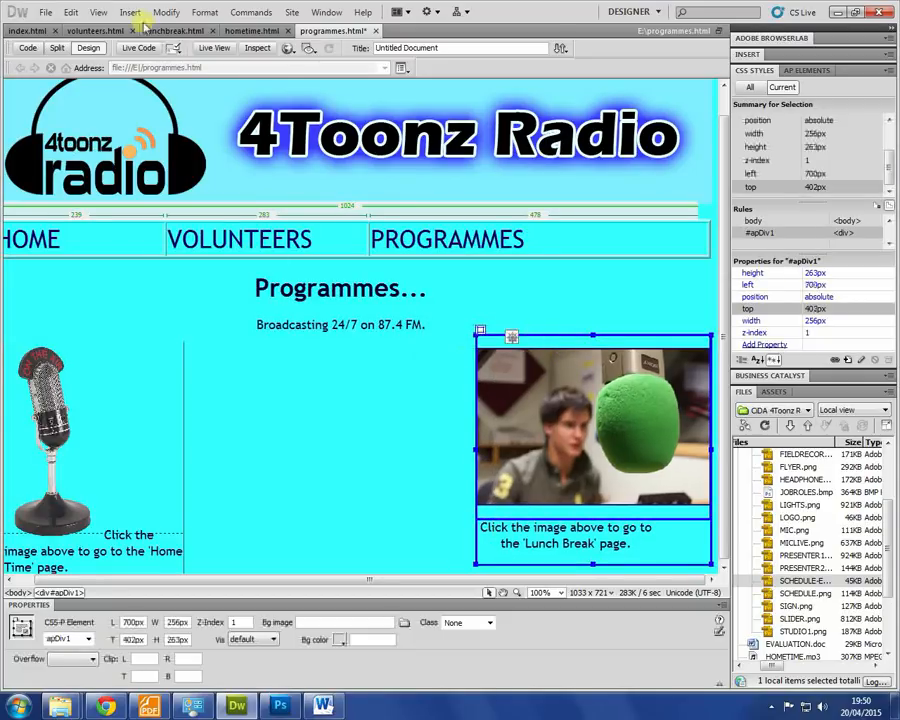
# - Insert an AP Div between the two picture divs, at about 302 px left, 415 px top, and enlarge it to about 378 by 327 px
pyautogui.click(261, 430)
pyautogui.click(130, 12)
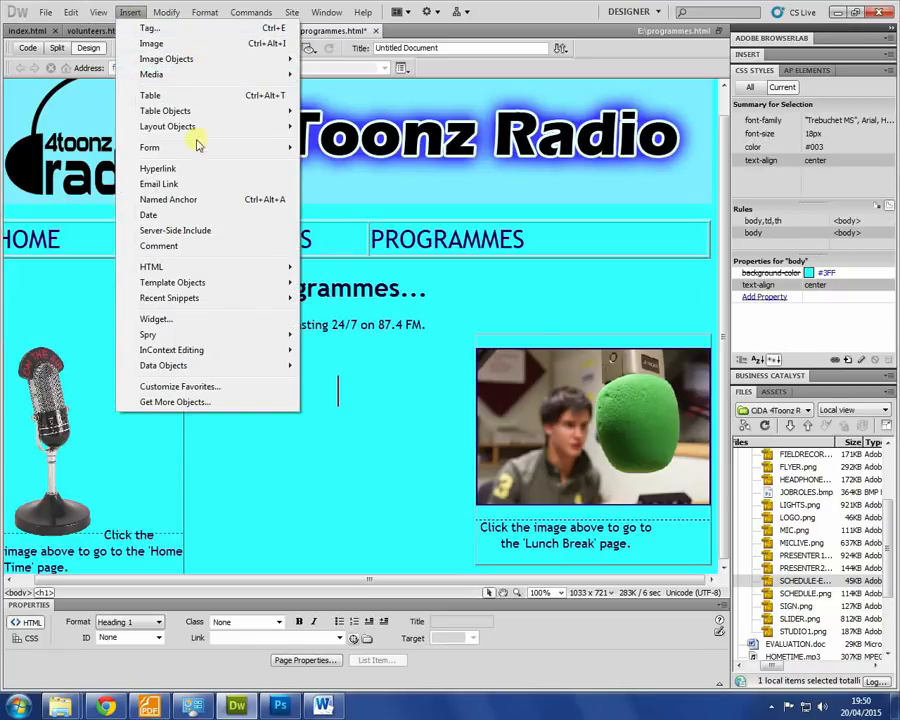
pyautogui.moveTo(214, 116)
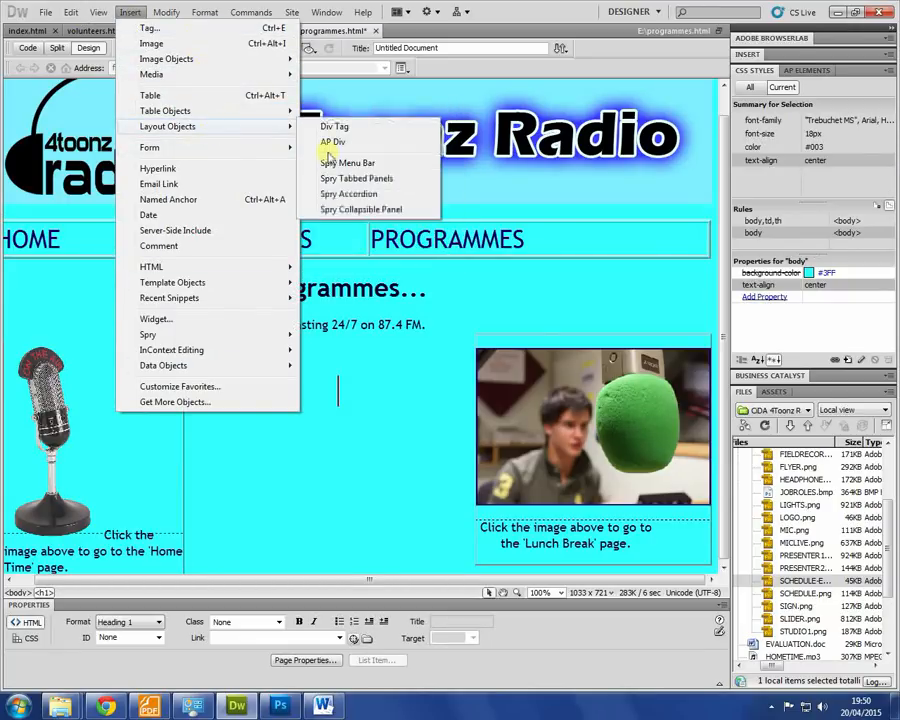
pyautogui.click(336, 142)
pyautogui.moveTo(127, 428); pyautogui.dragTo(338, 372)
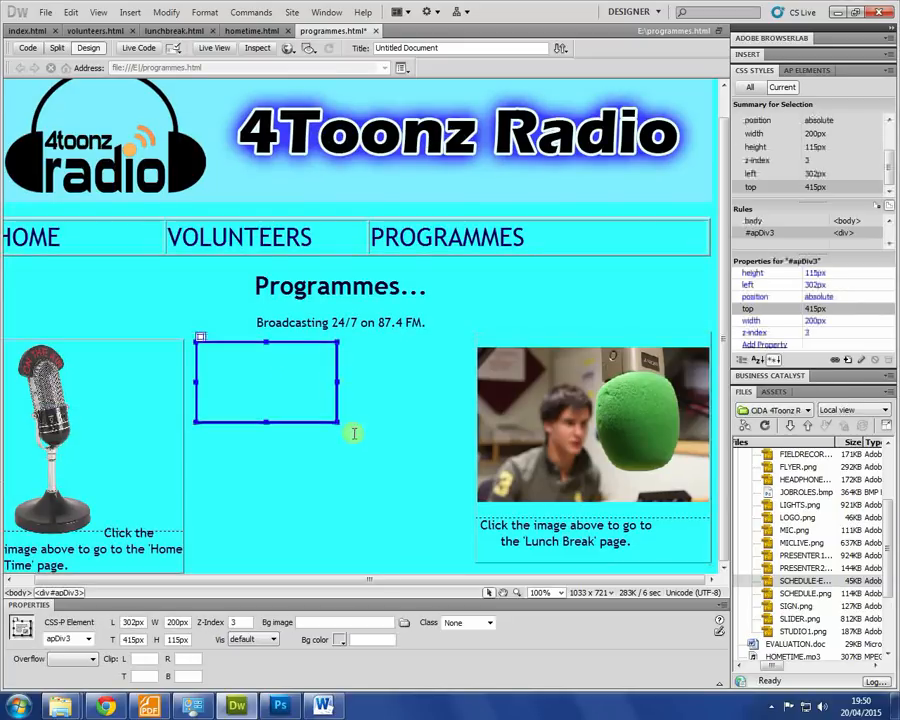
pyautogui.moveTo(338, 421); pyautogui.dragTo(464, 531)
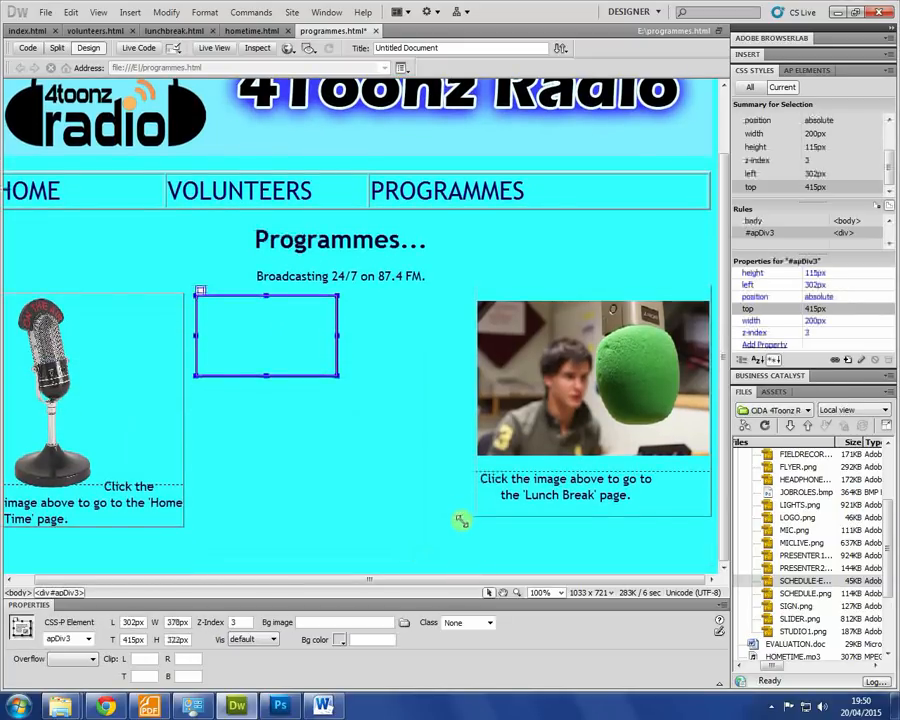
# - Insert SCHEDULE-EDIT.png into the new AP Div with alternate text starting "Schedule for 4Toonz"
pyautogui.click(815, 580)
pyautogui.moveTo(815, 590); pyautogui.dragTo(329, 411)
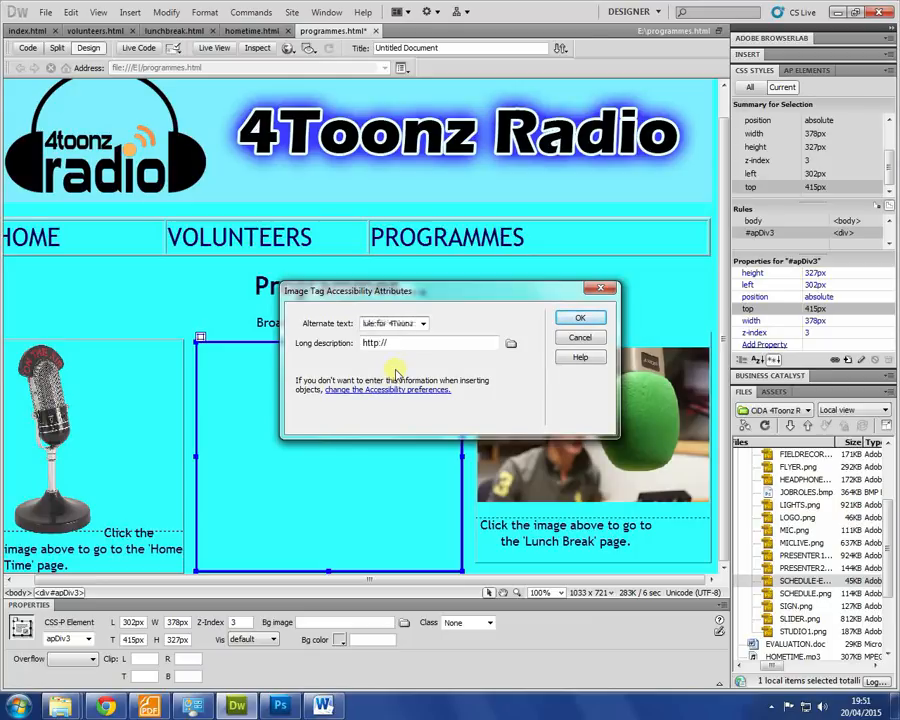
pyautogui.press('Return')
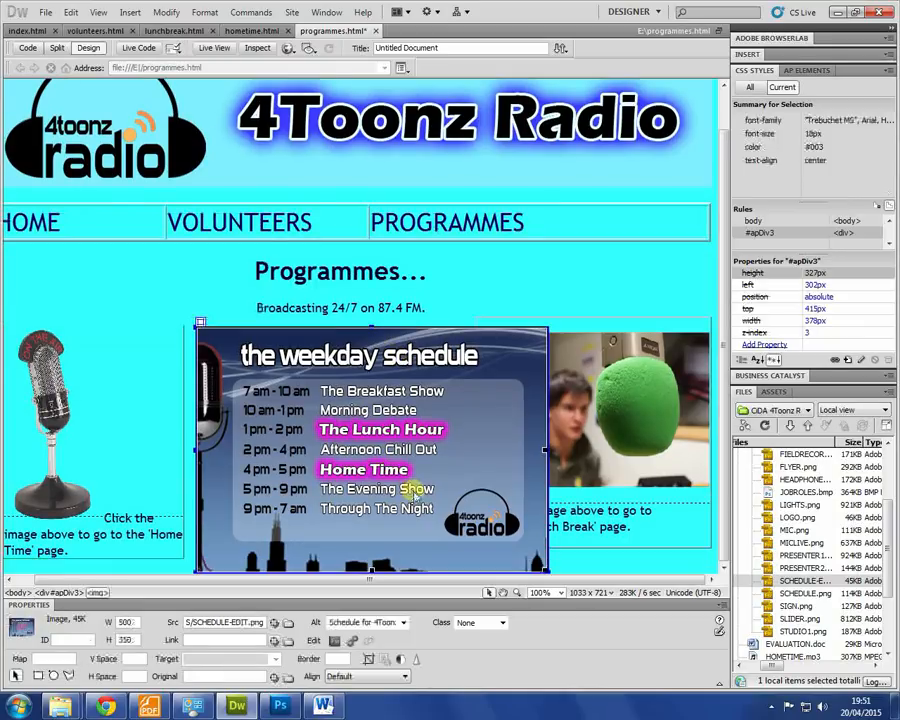
# - Resize the microphone div to about 139 by 336 px and move the schedule div to about 187 px left, 410 px top
pyautogui.click(137, 455)
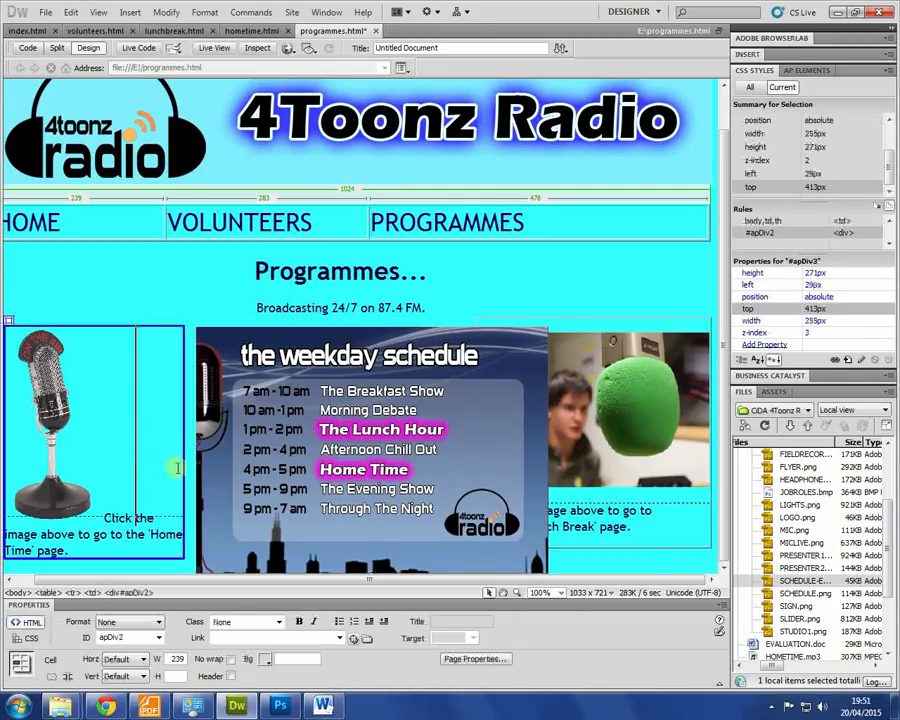
pyautogui.moveTo(183, 442); pyautogui.dragTo(103, 548)
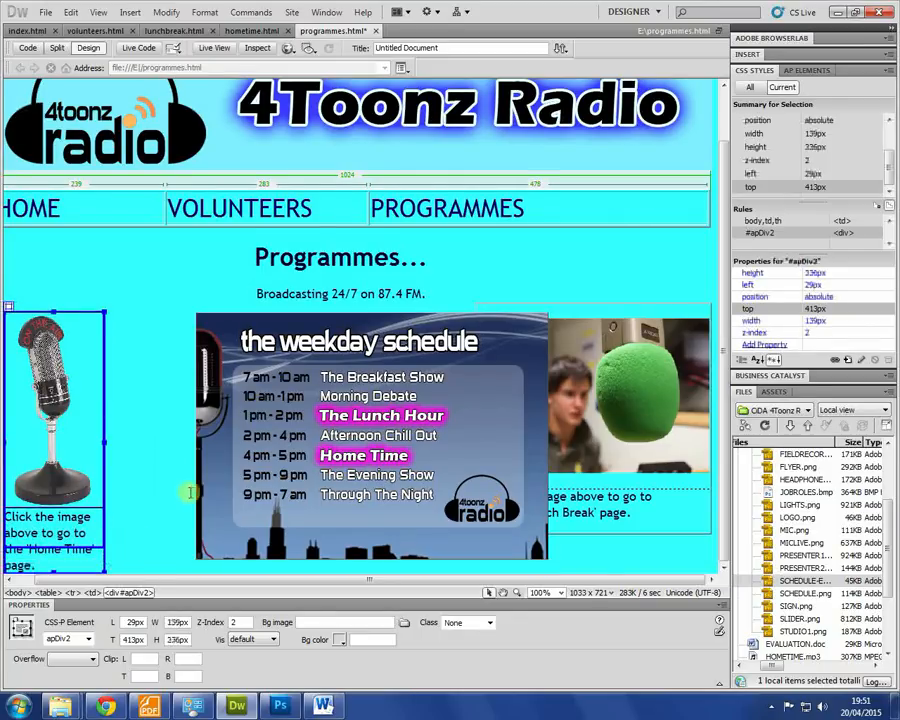
pyautogui.click(213, 311)
pyautogui.moveTo(213, 311); pyautogui.dragTo(129, 313)
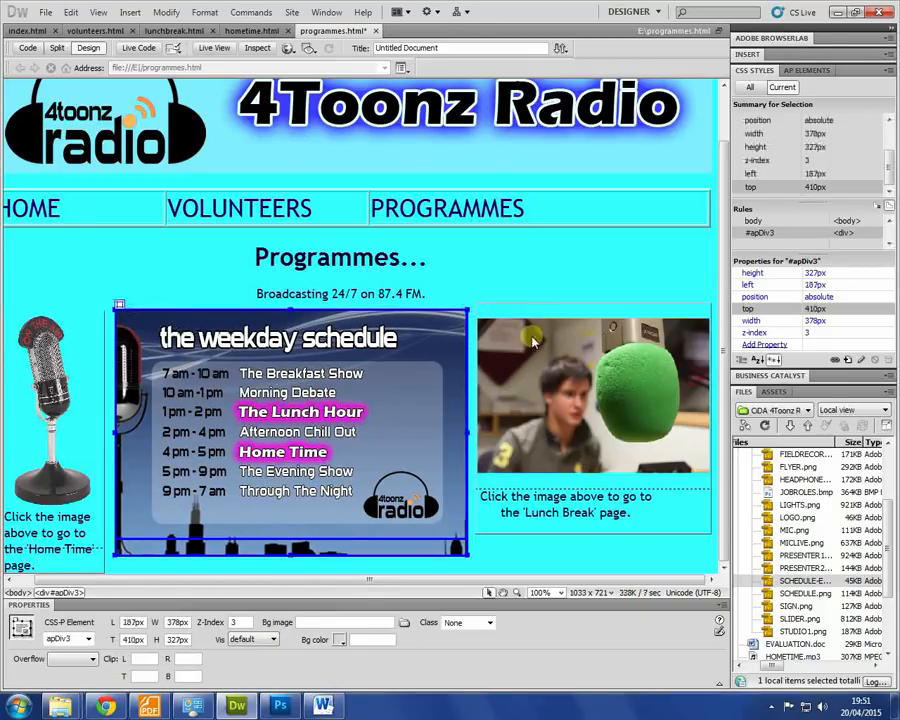
# - Preview the programmes page in the browser to check the layout of the three images, and return to Dreamweaver
pyautogui.click(538, 279)
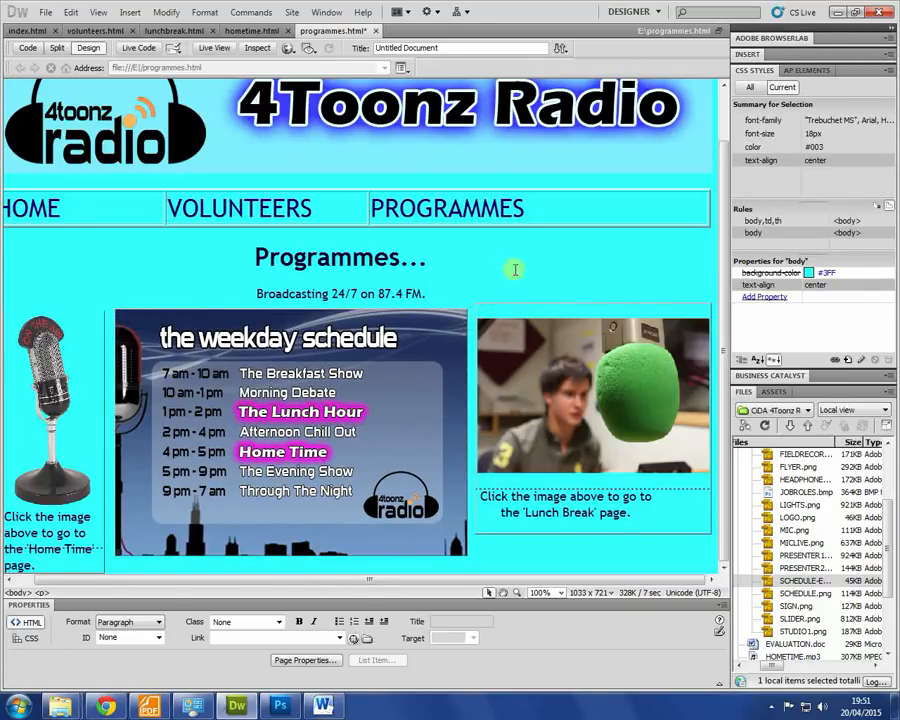
pyautogui.press('F12')
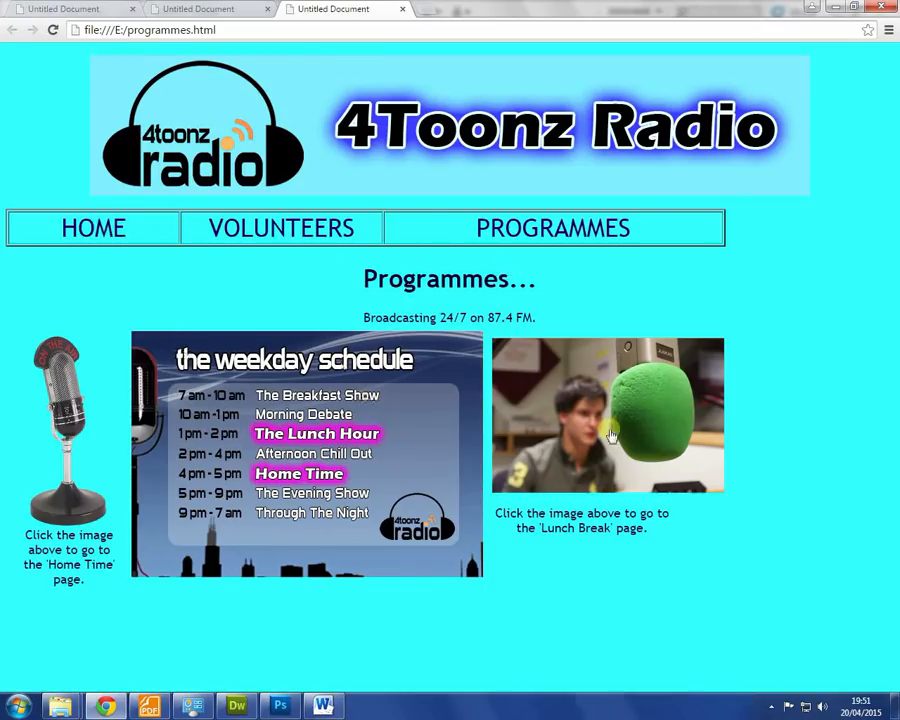
pyautogui.click(240, 706)
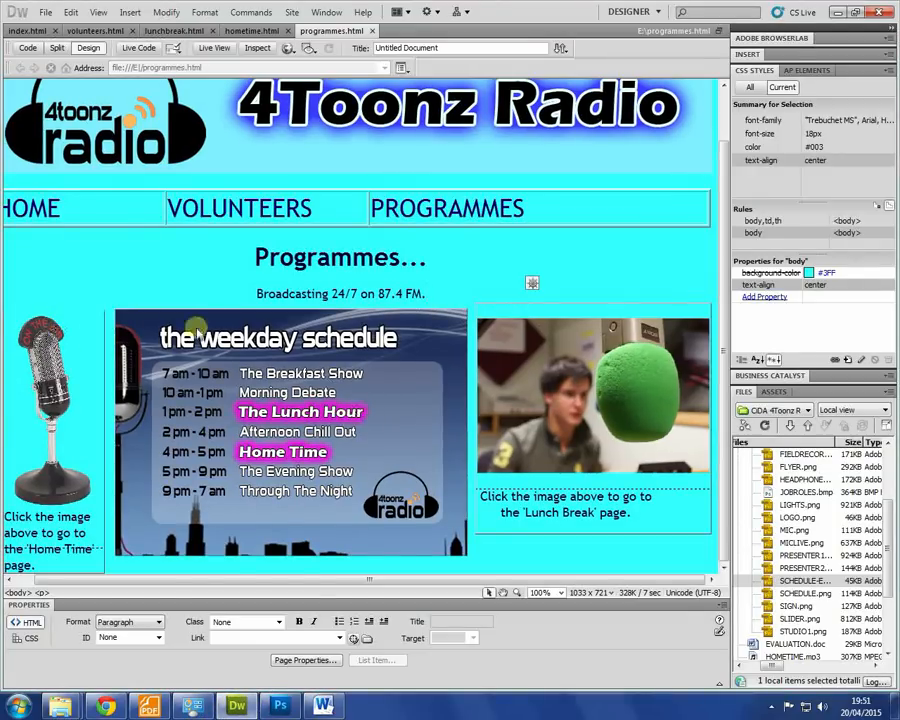
# - Move the schedule div up out of the way and place the microphone div just left of the 'Lunch Break' image, at about 543 px left
pyautogui.click(128, 303)
pyautogui.moveTo(127, 304); pyautogui.dragTo(109, 206)
pyautogui.moveTo(101, 512); pyautogui.dragTo(466, 508)
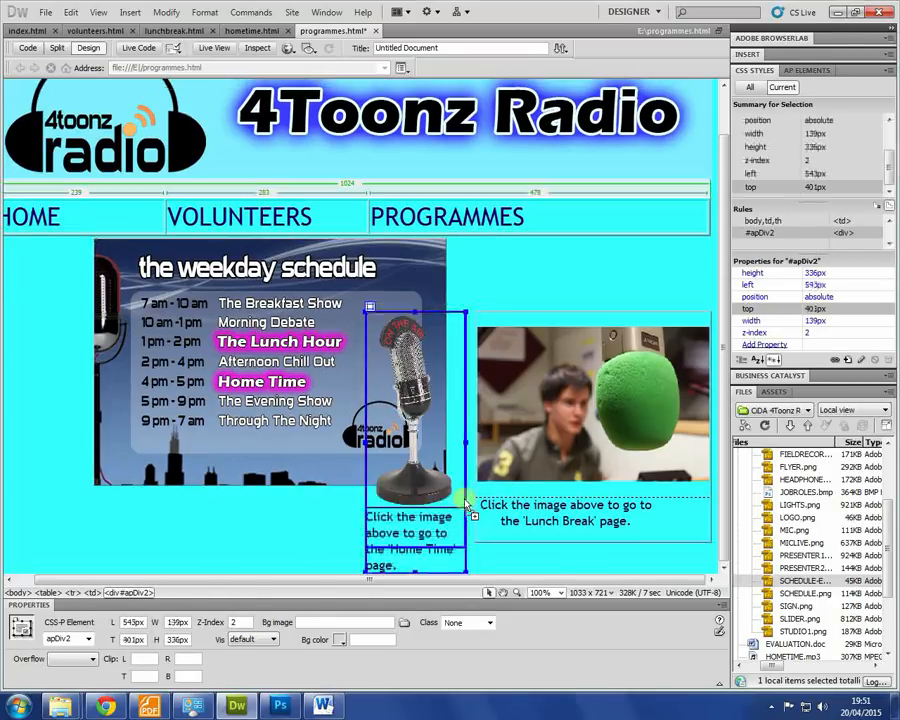
# - Move the schedule div to about 23 px left, 422 px top, and save and preview the programmes page in the browser
pyautogui.click(441, 262)
pyautogui.moveTo(458, 256); pyautogui.dragTo(370, 333)
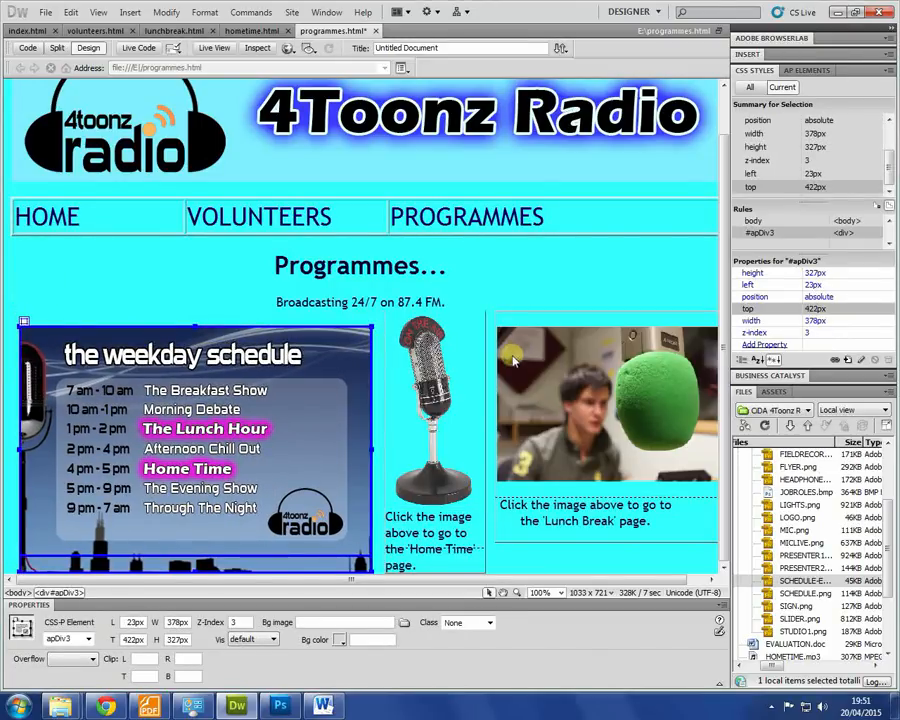
pyautogui.hotkey('ctrl', 's')
pyautogui.press('F12')
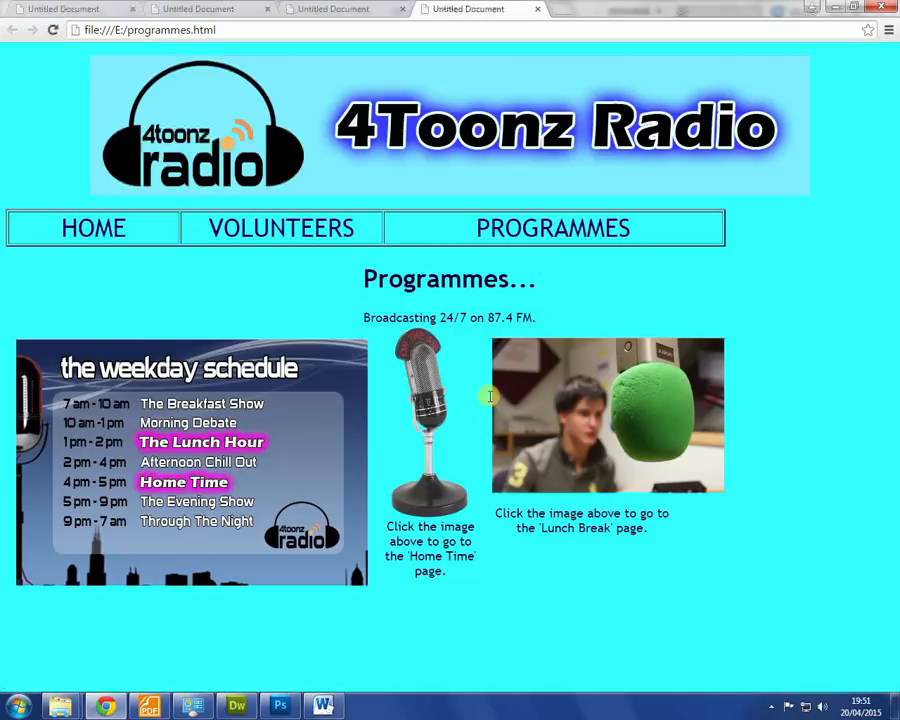
# - Return to Dreamweaver, move the microphone div to about 544 px left, 421 px top, and save and preview the programmes page in the browser
pyautogui.hotkey('alt', 'Tab')
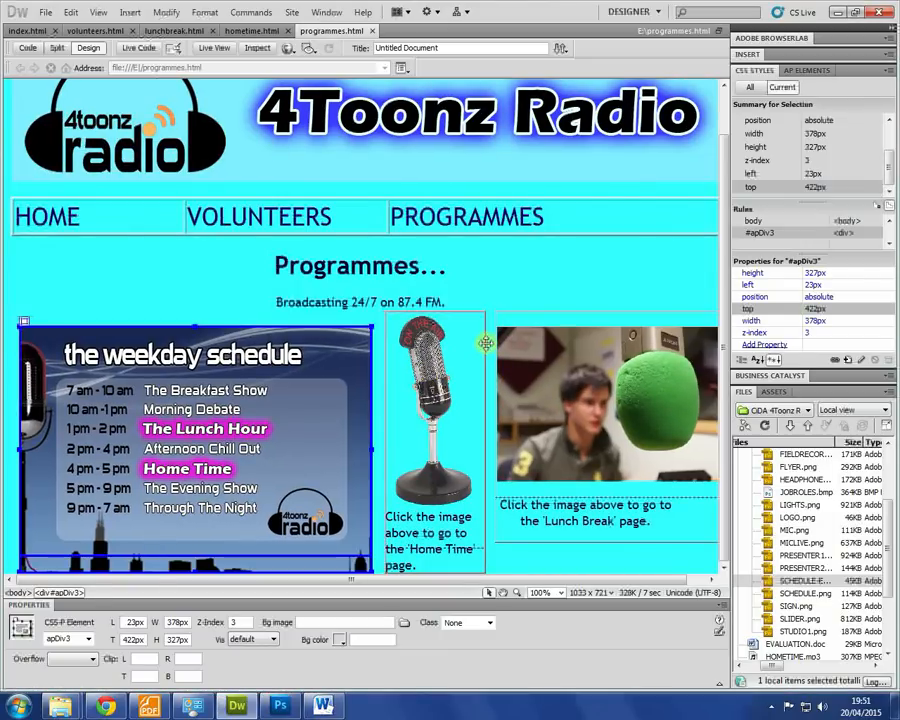
pyautogui.click(485, 352)
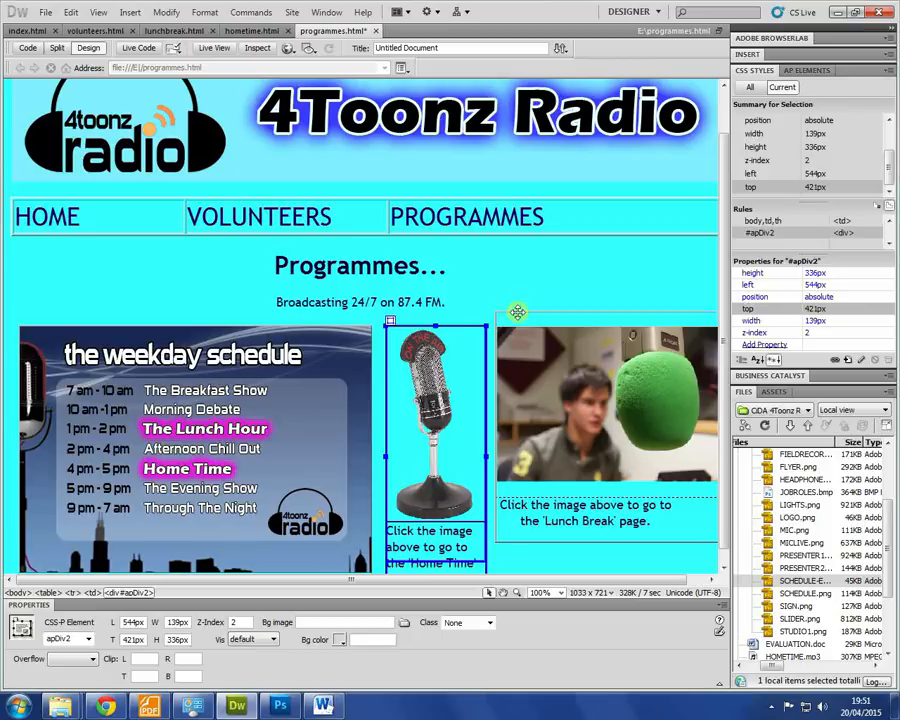
pyautogui.click(520, 266)
pyautogui.press('F12')
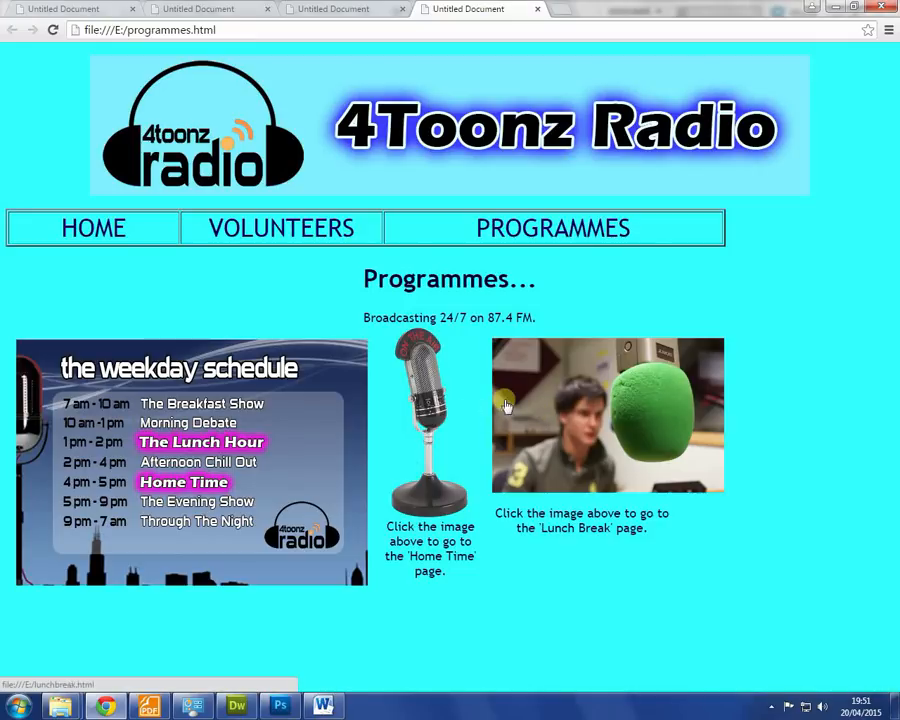
# - Back in Dreamweaver, shrink the 'Lunch Break' image and the microphone image to roughly two thirds of their size
pyautogui.hotkey('alt', 'Tab')
pyautogui.click(577, 423)
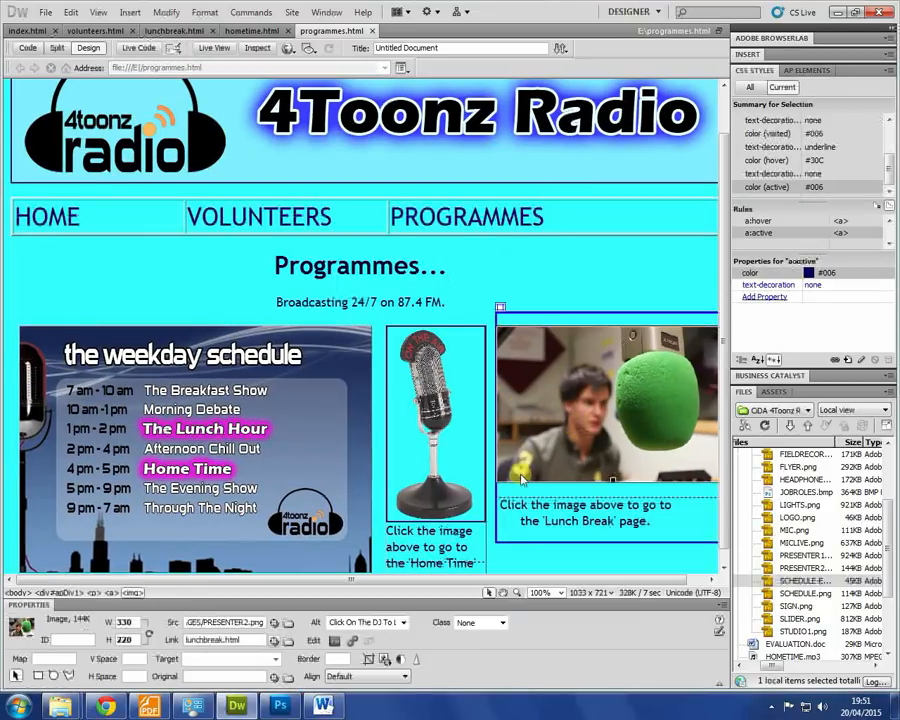
pyautogui.moveTo(593, 580); pyautogui.dragTo(612, 580)
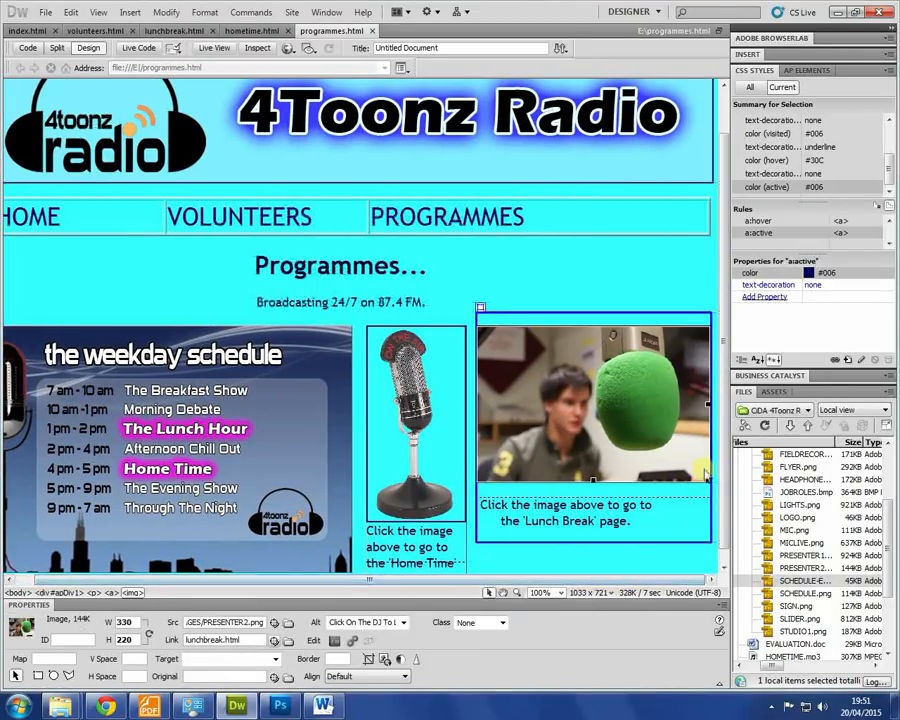
pyautogui.moveTo(708, 481); pyautogui.dragTo(635, 431)
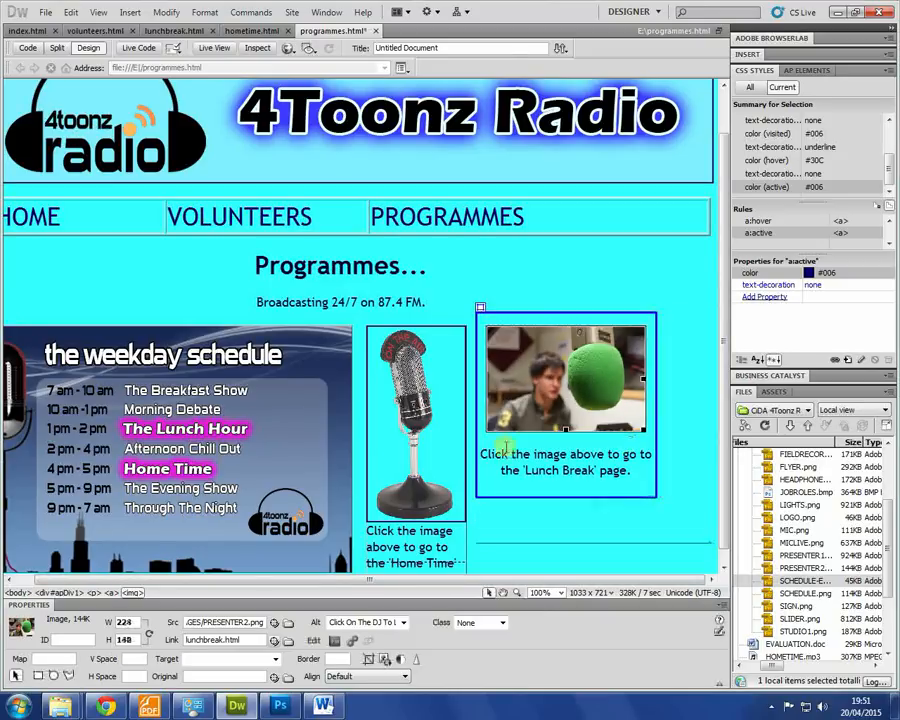
pyautogui.click(419, 430)
pyautogui.moveTo(463, 518); pyautogui.dragTo(428, 467)
pyautogui.click(508, 522)
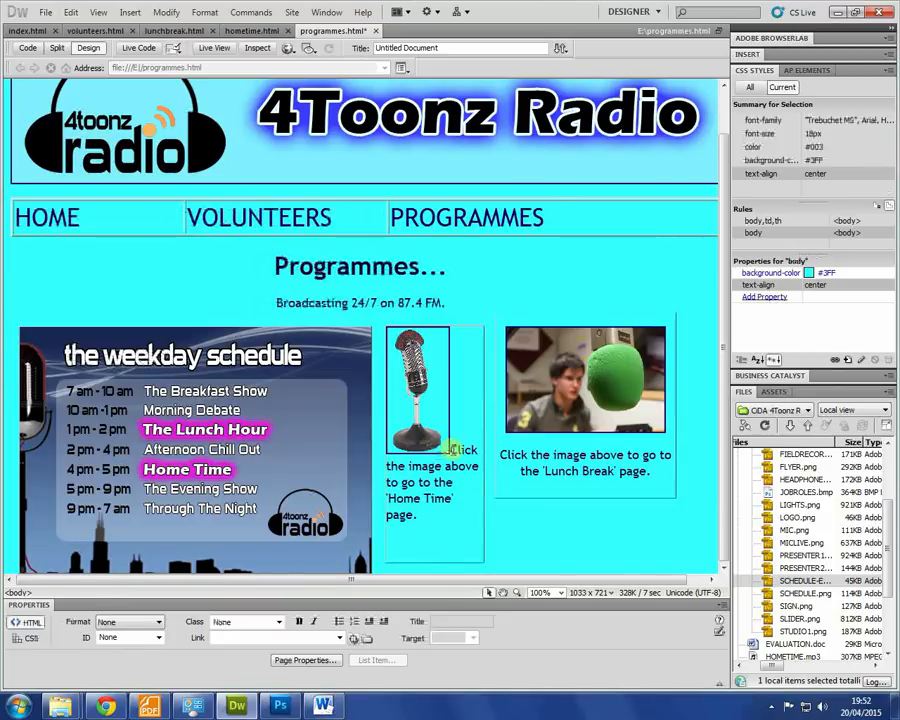
# - Put the 'Home Time' caption in its own paragraph below the microphone image, and save and preview the programmes page
pyautogui.click(461, 463)
pyautogui.click(462, 468)
pyautogui.press('Return')
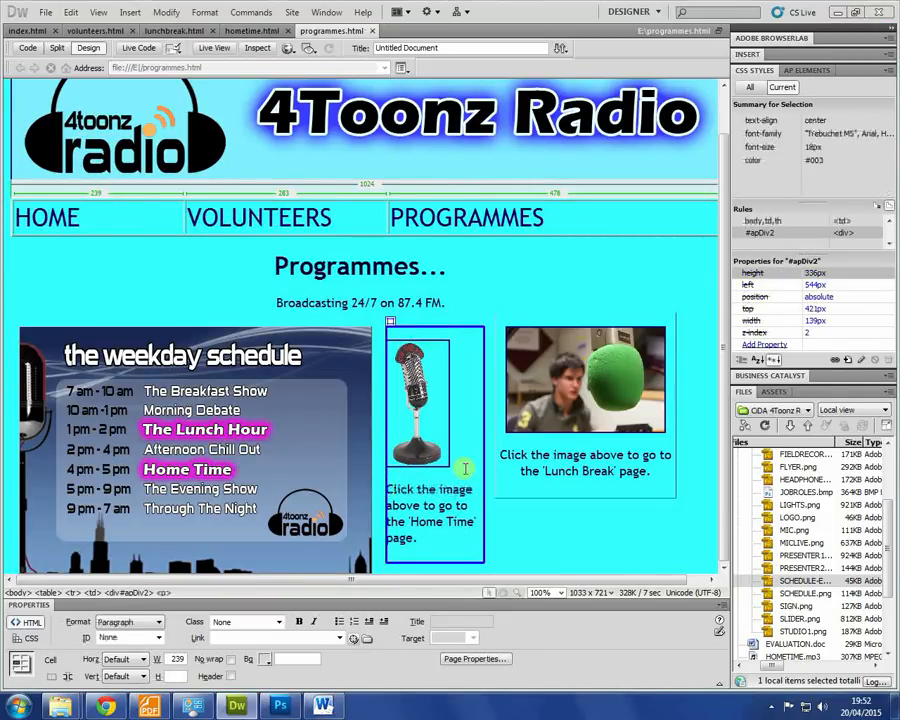
pyautogui.press('F12')
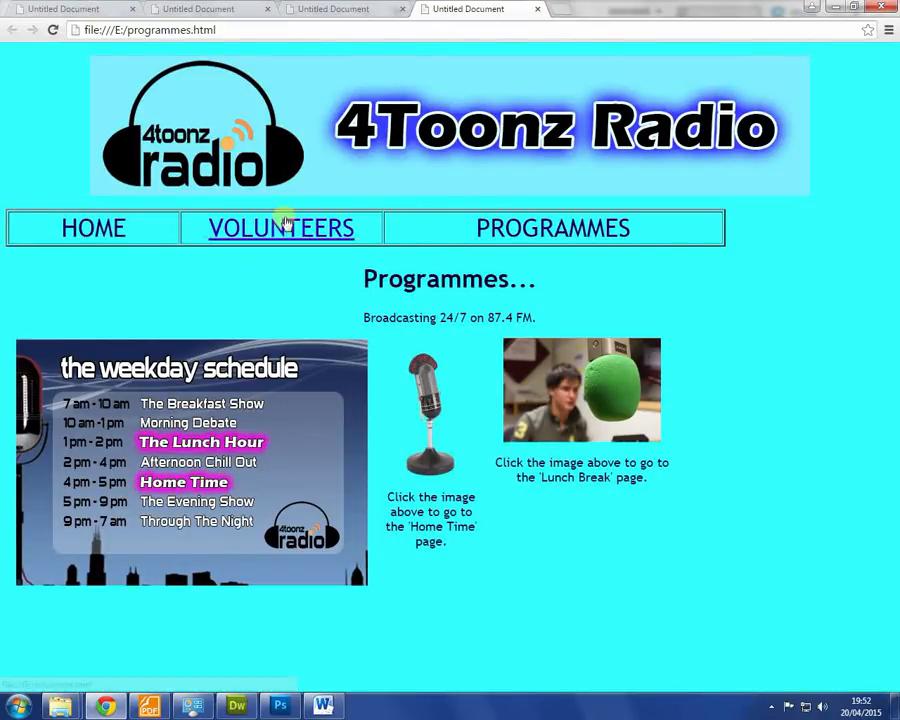
# - Switch to the exam brief PDF to read the schedule and audio stings requirements, and return to the programmes page in Dreamweaver
pyautogui.hotkey('alt', 'Tab')
pyautogui.moveTo(356, 420); pyautogui.dragTo(335, 378)
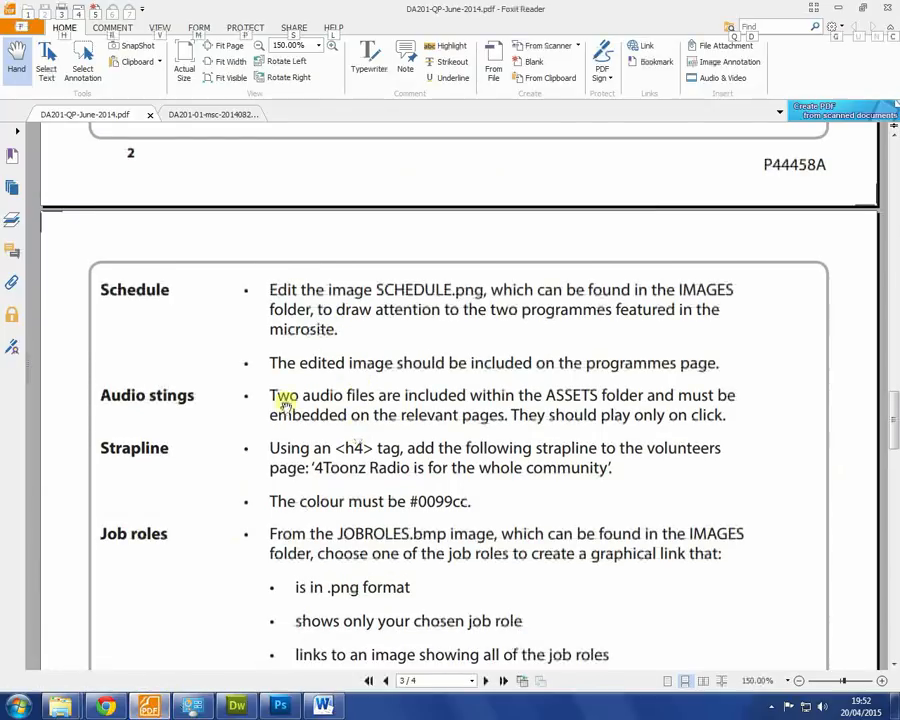
pyautogui.moveTo(301, 292); pyautogui.dragTo(317, 78)
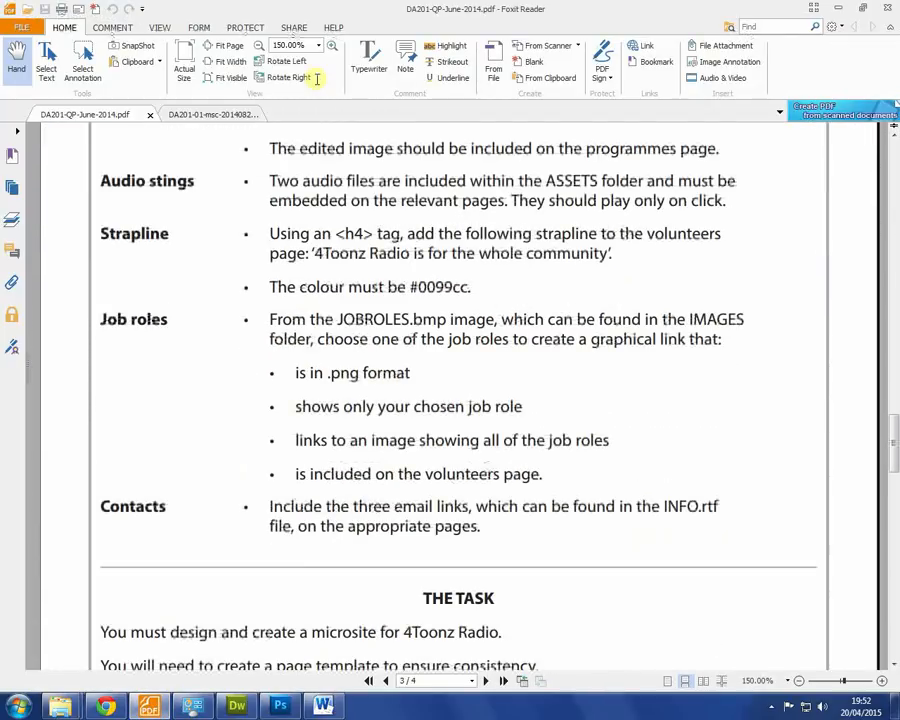
pyautogui.scroll(-3, 382, 222)
pyautogui.scroll(5, 382, 215)
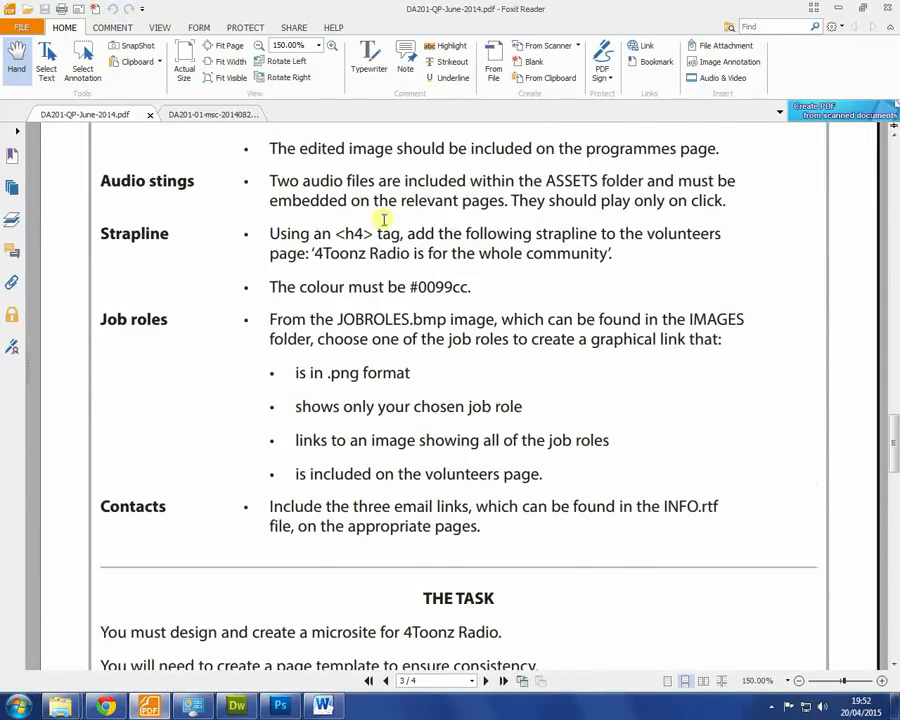
pyautogui.scroll(1, 300, 312)
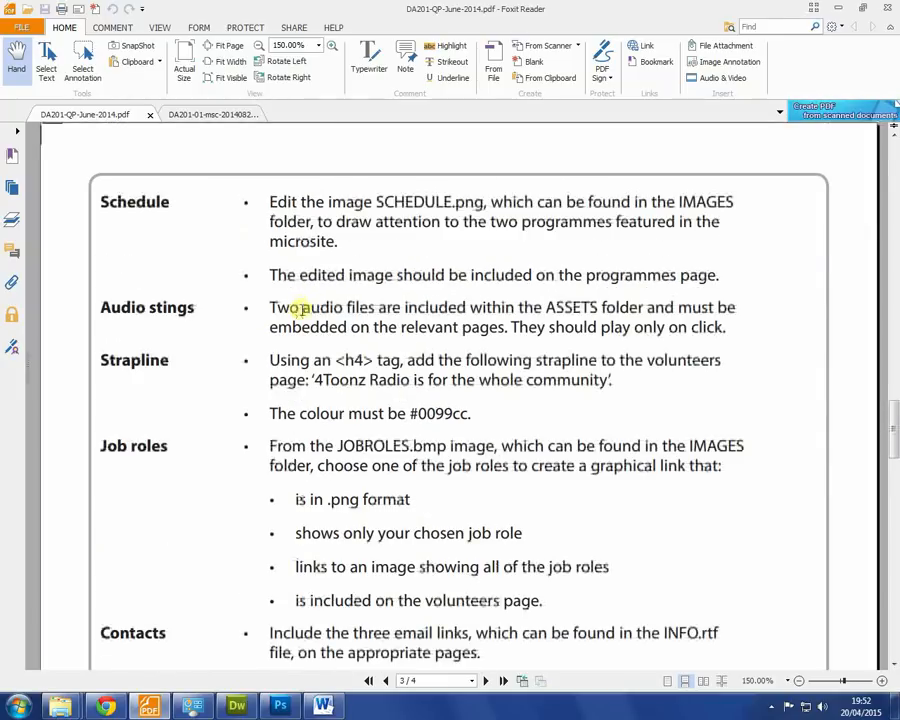
pyautogui.moveTo(333, 287); pyautogui.dragTo(345, 253)
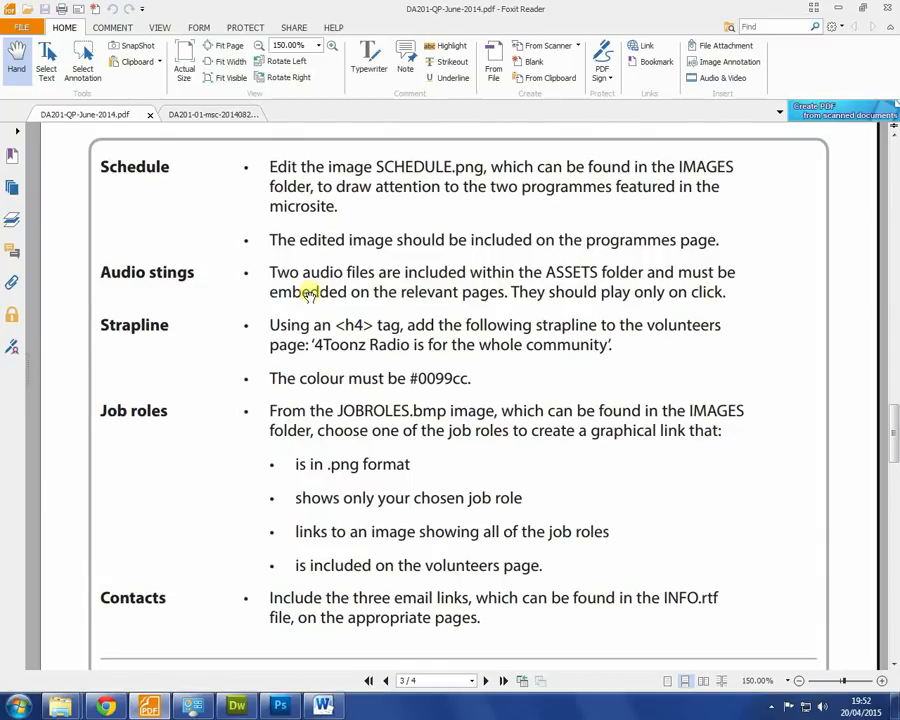
pyautogui.click(237, 707)
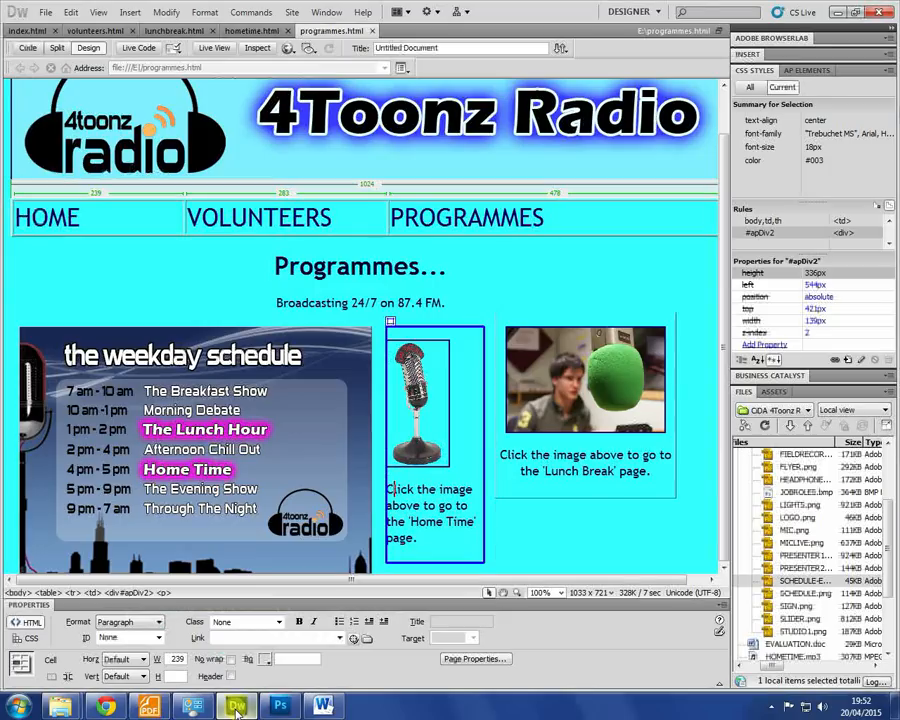
pyautogui.click(468, 308)
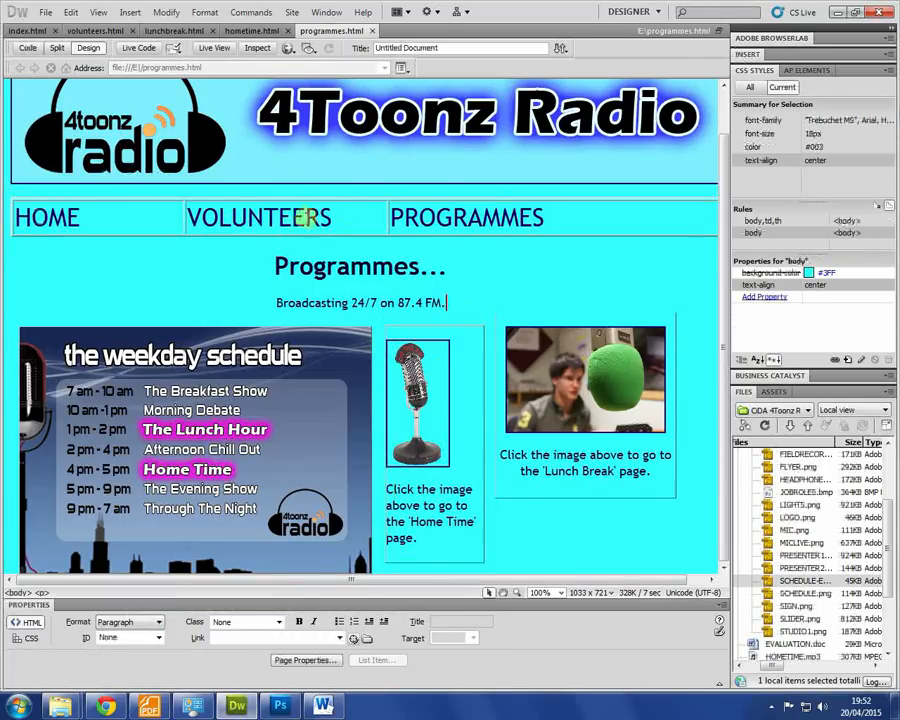
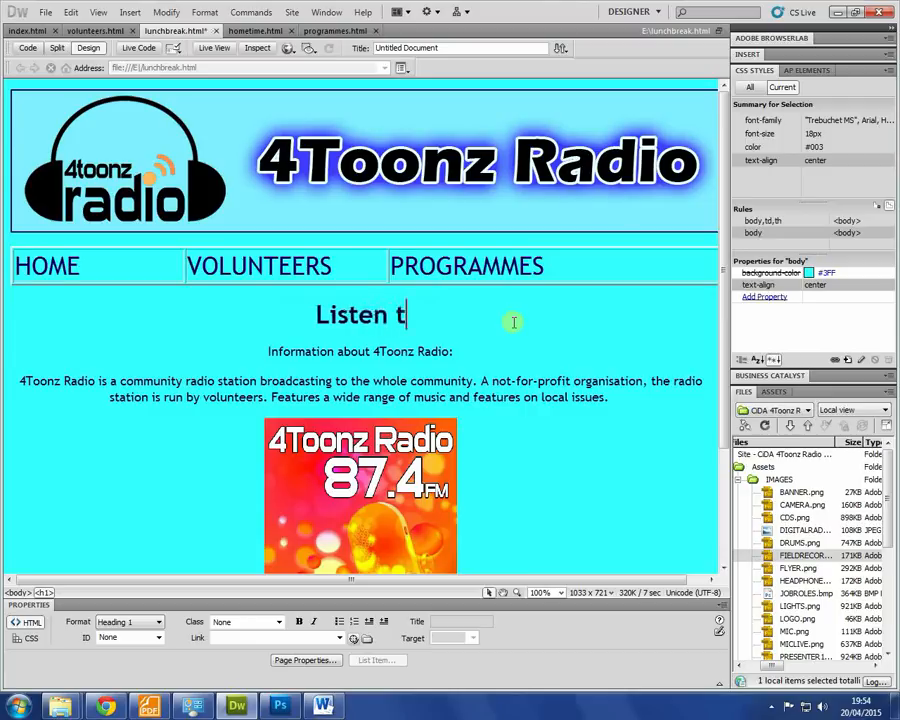
# - Complete the main heading of lunchbreak.html as "Listen to the Lunch Break show!"
pyautogui.press('BackSpace')
pyautogui.write('Break show')
pyautogui.press('BackSpace')
pyautogui.press('BackSpace')
pyautogui.write('ow!')
# - Delete the 4Toonz Radio information text and the flyer image below the heading of lunchbreak.html
pyautogui.click(266, 351)
pyautogui.scroll(-3, 266, 351)
pyautogui.keyDown('shift'); pyautogui.click(502, 537); pyautogui.keyUp('shift')
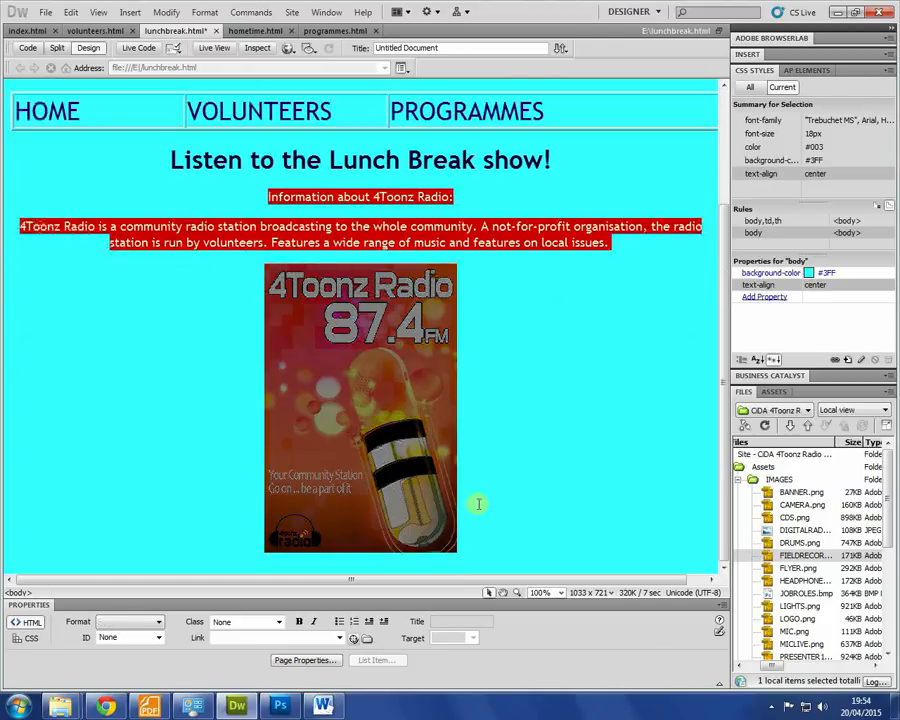
pyautogui.press('Delete')
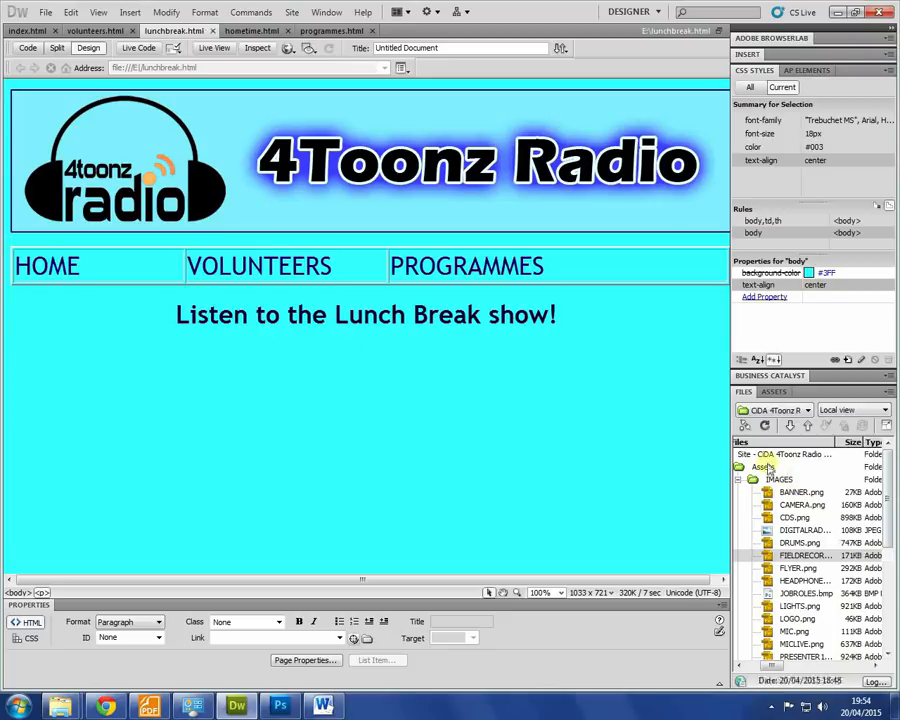
# - Insert LUNCHHOUR.mp3 from the Assets folder as a link below the heading and change its text to "CLICK TO LISTEN"
pyautogui.click(740, 480)
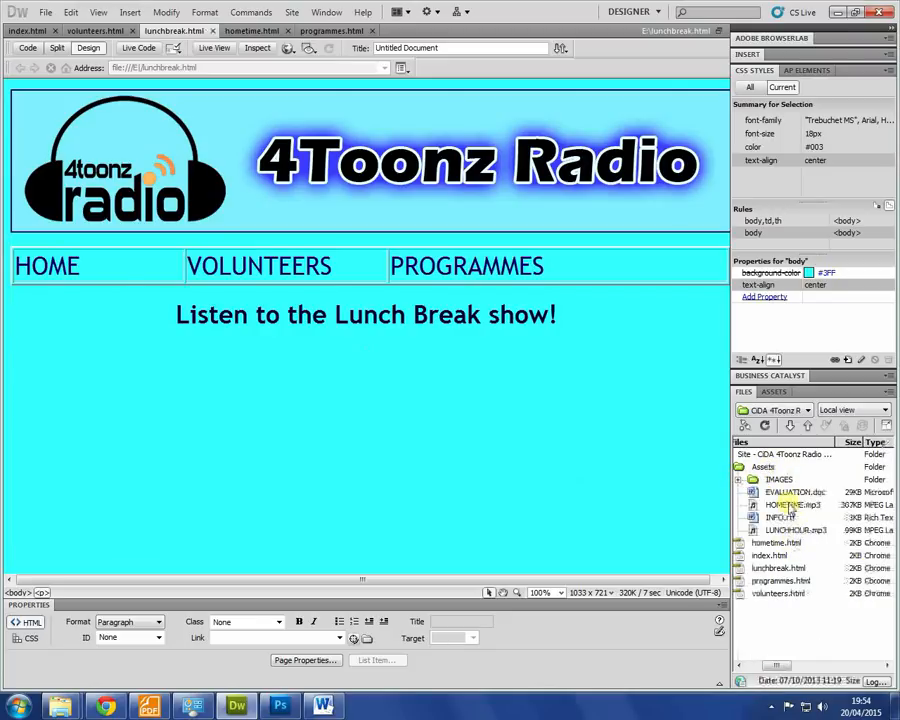
pyautogui.click(790, 533)
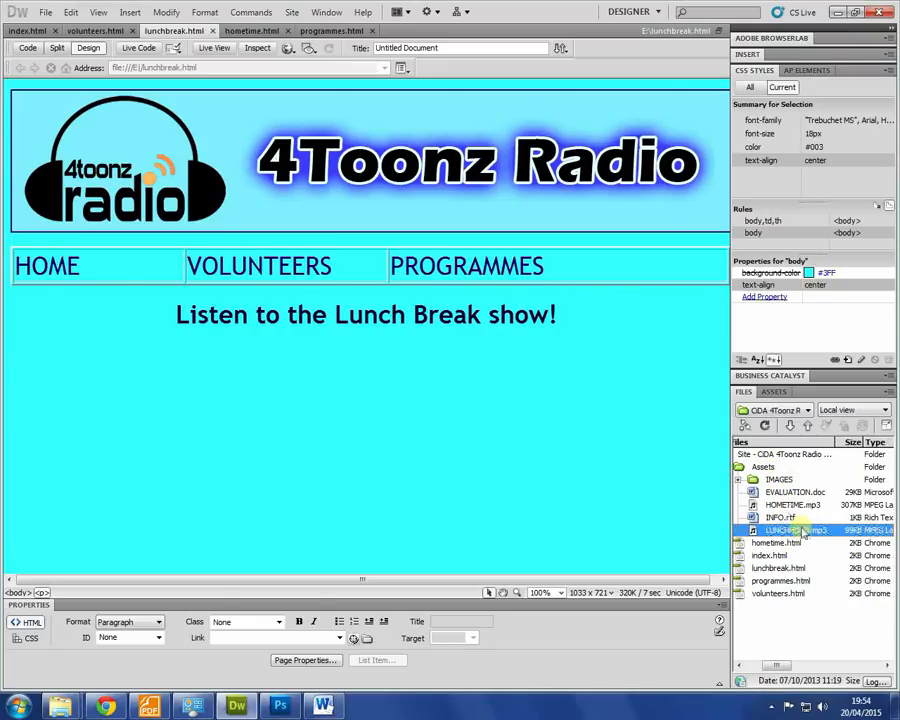
pyautogui.moveTo(805, 535); pyautogui.dragTo(406, 378)
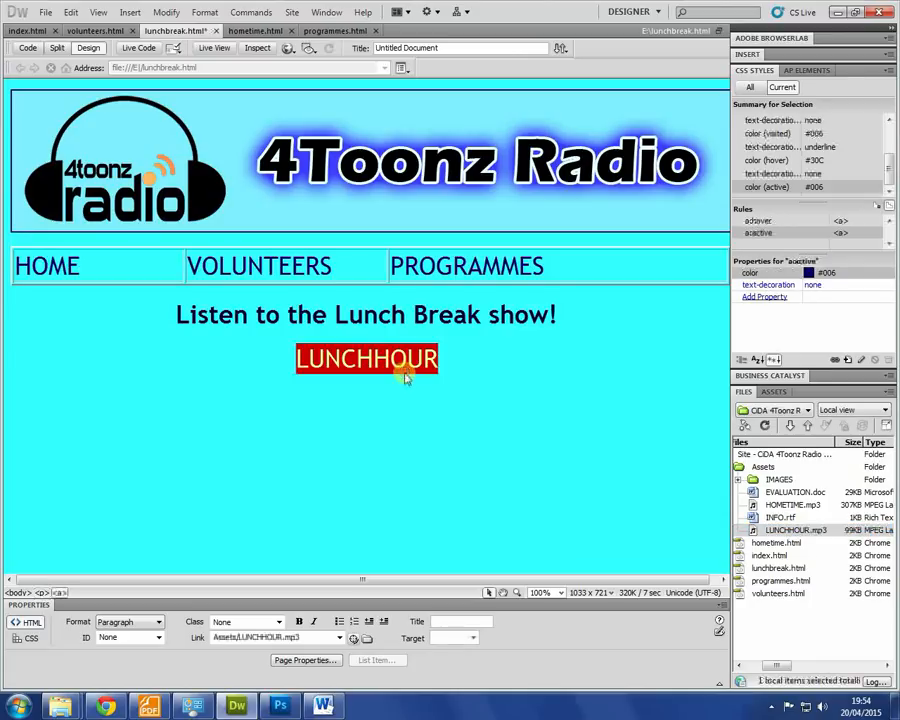
pyautogui.write('CLIC')
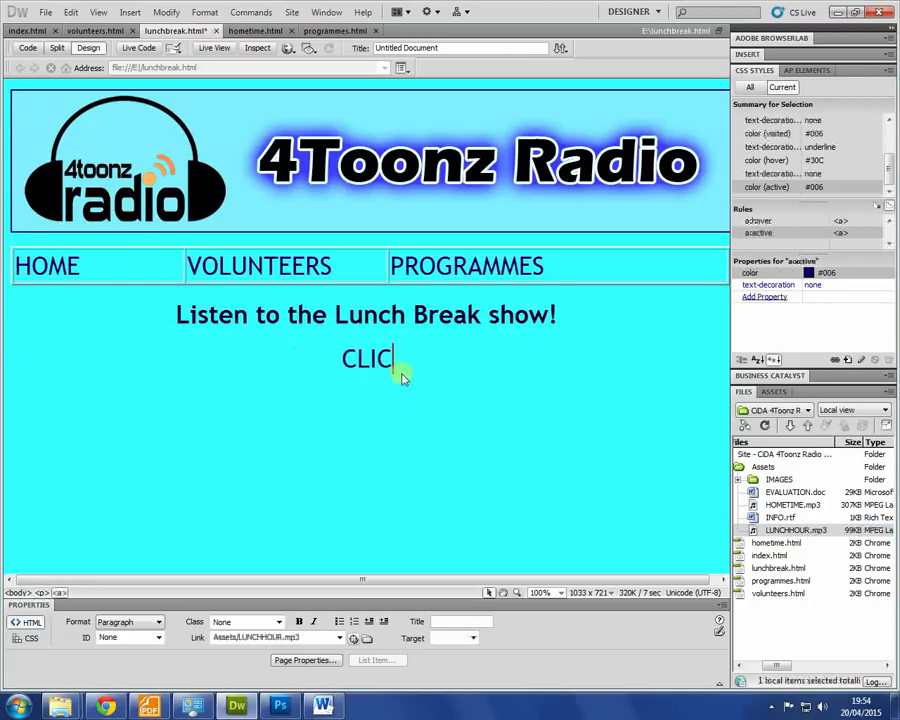
pyautogui.write('K TO LISTEN')
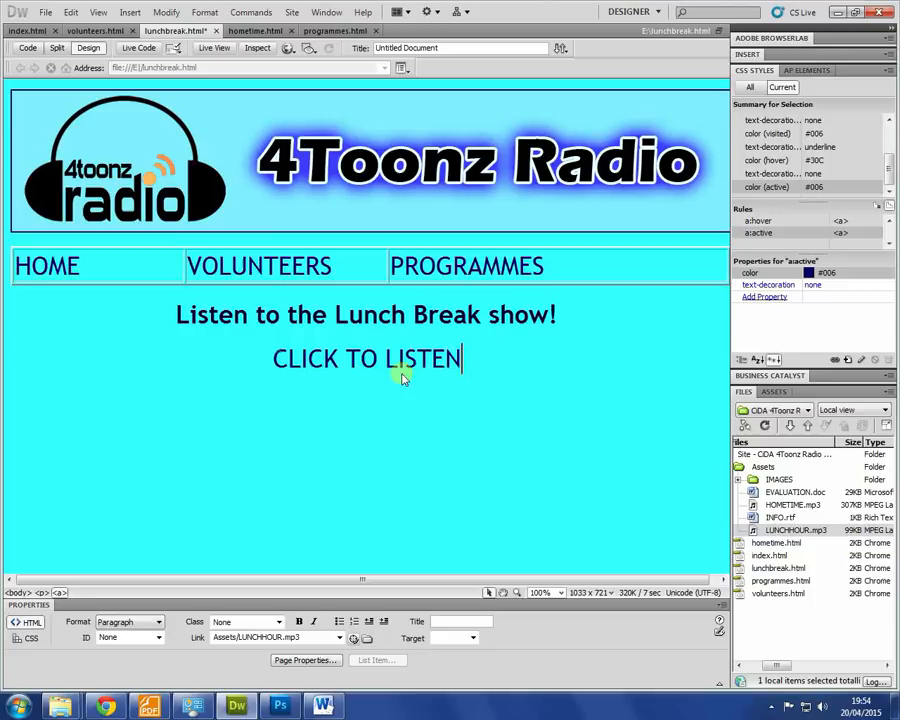
# - Check the link wording on hometime.html and change the audio link text on lunchbreak.html to "CLICK HERE TO LISTEN"
pyautogui.click(251, 30)
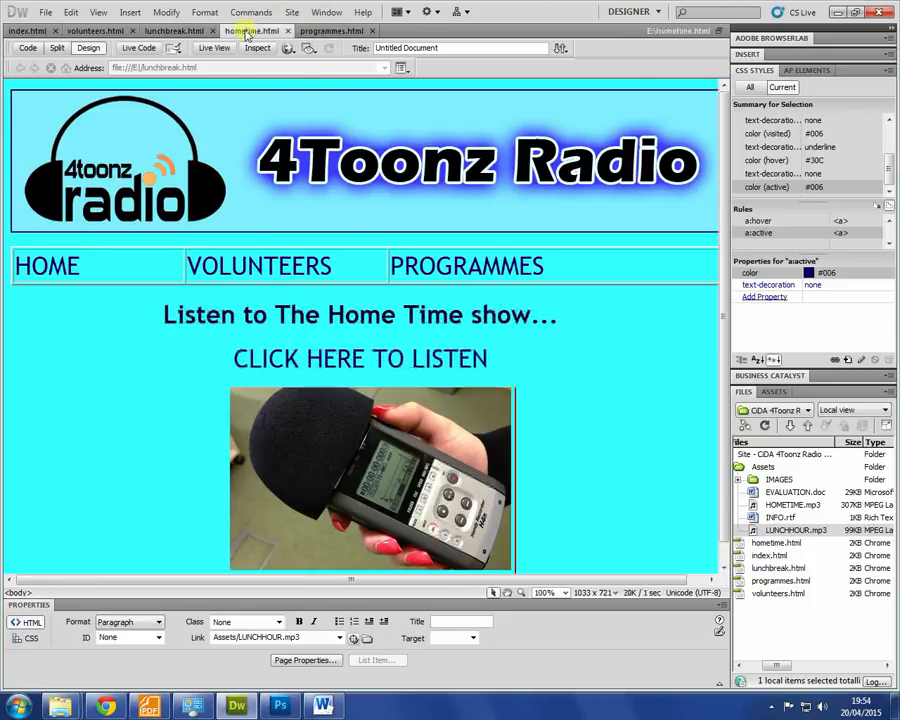
pyautogui.click(186, 31)
pyautogui.click(347, 358)
pyautogui.write('HERE TO LISTEN')
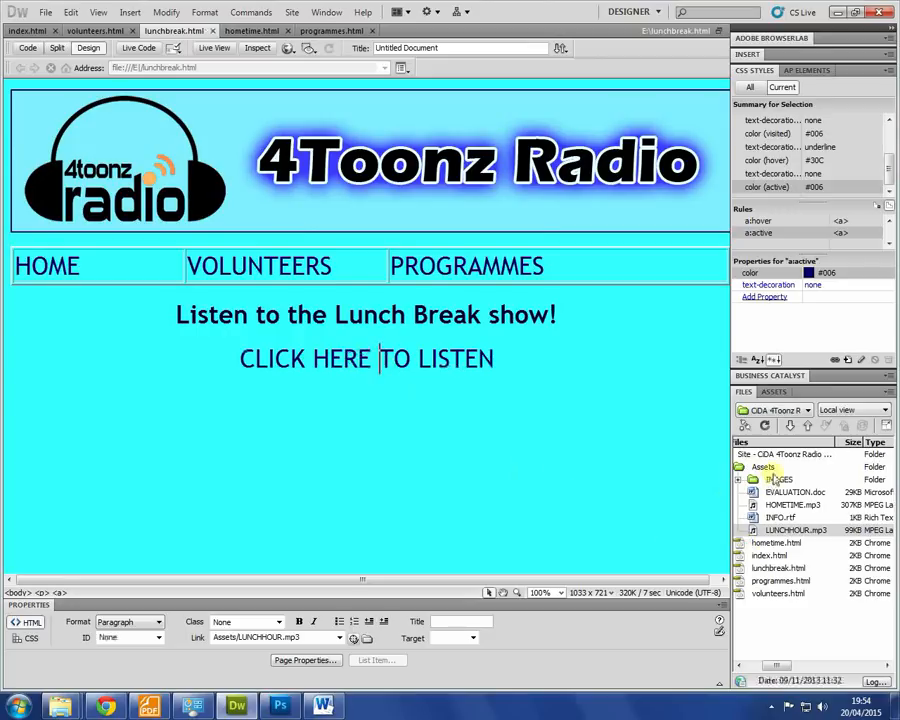
# - Insert the headphones image from the IMAGES folder below the audio link on lunchbreak.html and give it alternate text
pyautogui.doubleClick(763, 467)
pyautogui.doubleClick(763, 467)
pyautogui.click(780, 480)
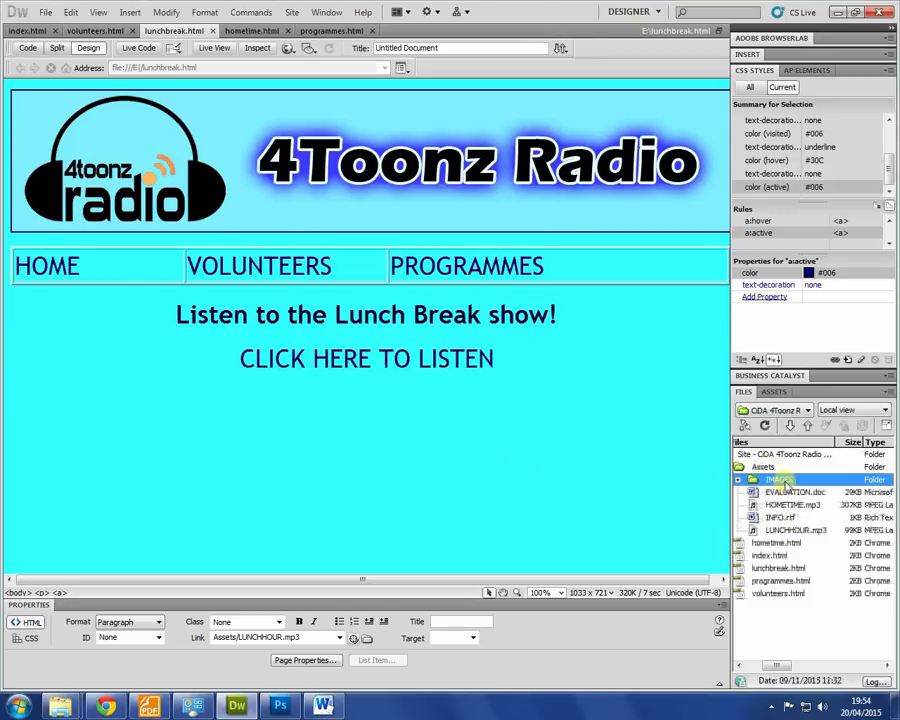
pyautogui.doubleClick(787, 481)
pyautogui.click(812, 581)
pyautogui.moveTo(812, 581); pyautogui.dragTo(412, 486)
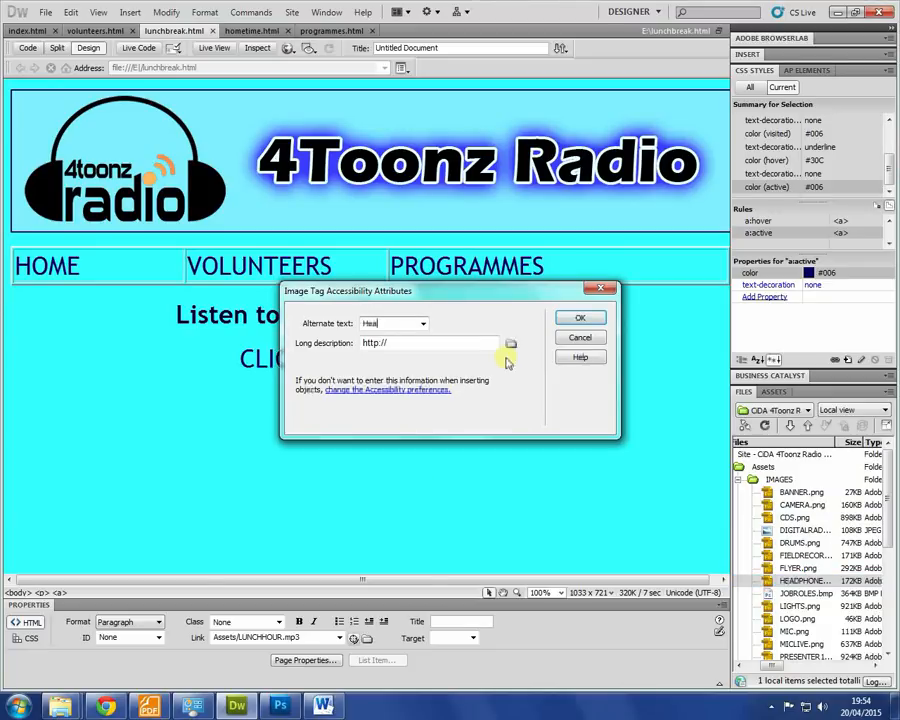
pyautogui.press('Return')
pyautogui.click(566, 428)
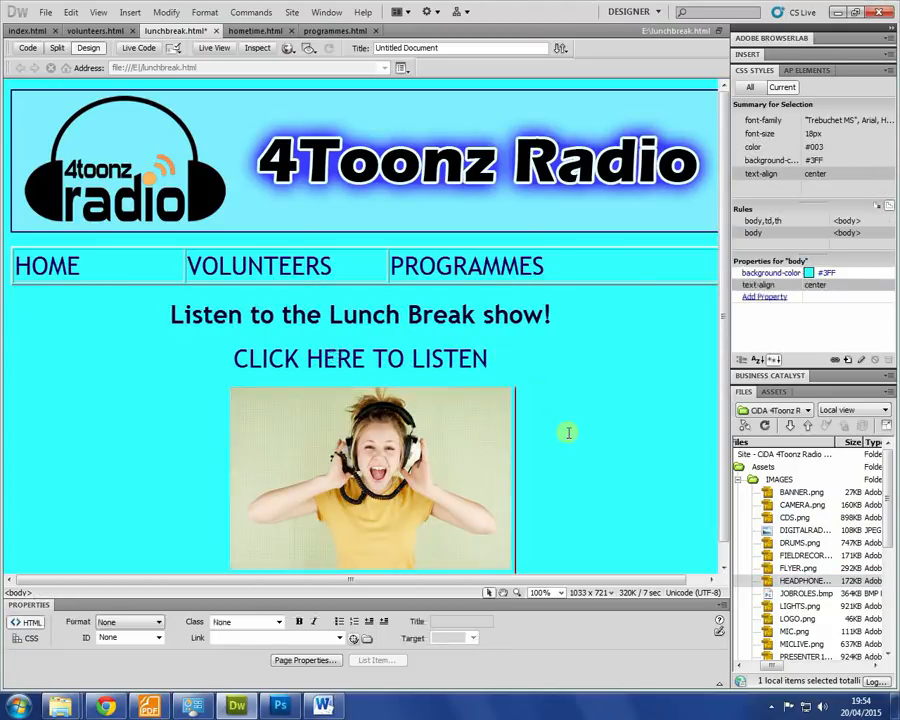
# - Save and preview lunchbreak.html in the browser and test the Programmes and Volunteers navigation links
pyautogui.press('F12')
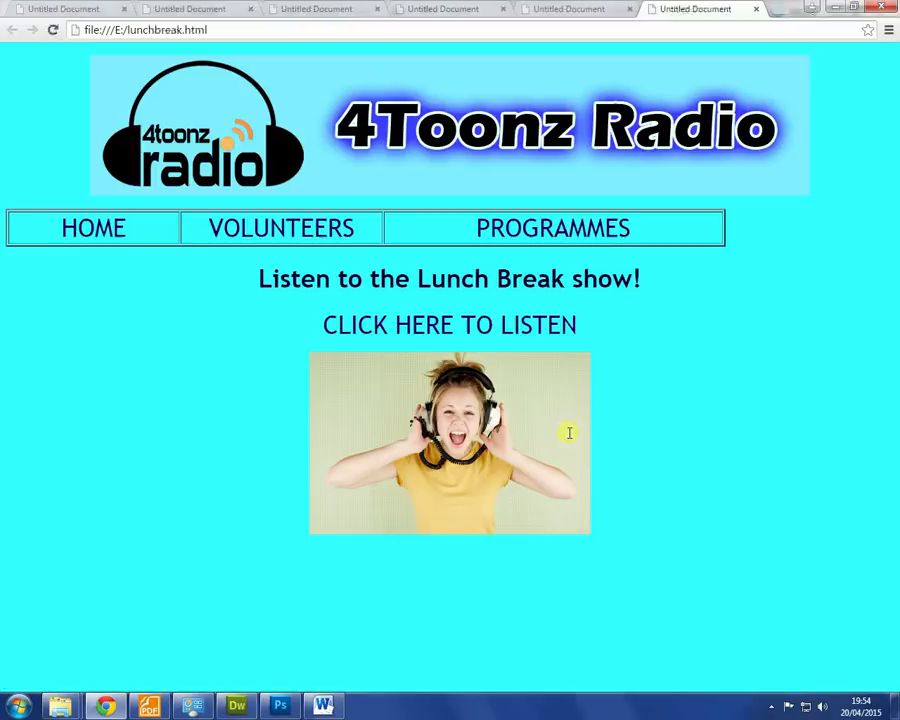
pyautogui.click(518, 230)
pyautogui.click(300, 235)
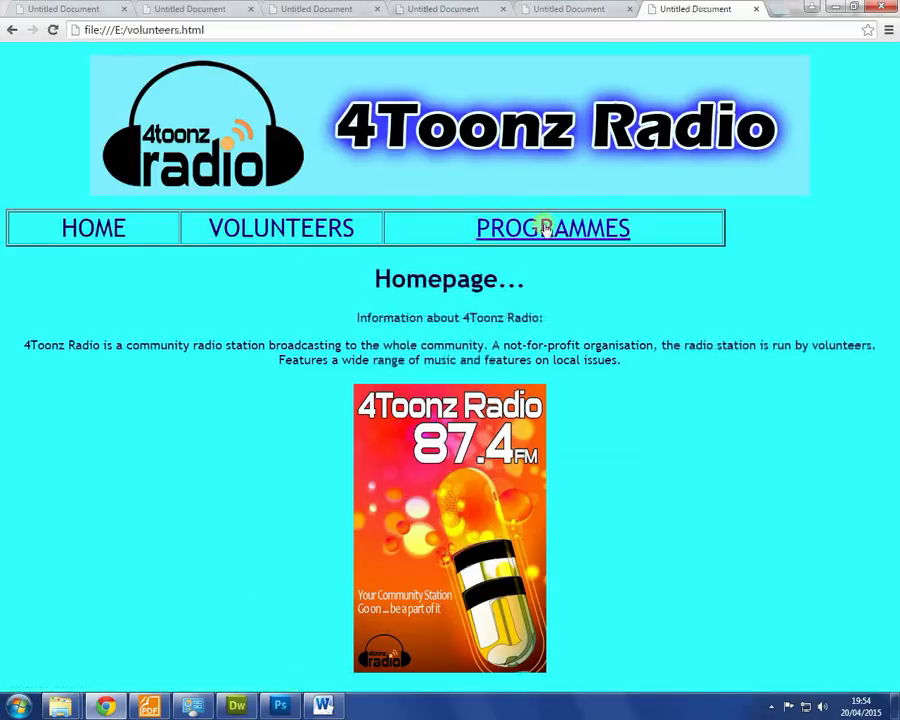
pyautogui.click(545, 227)
pyautogui.click(297, 235)
pyautogui.click(526, 233)
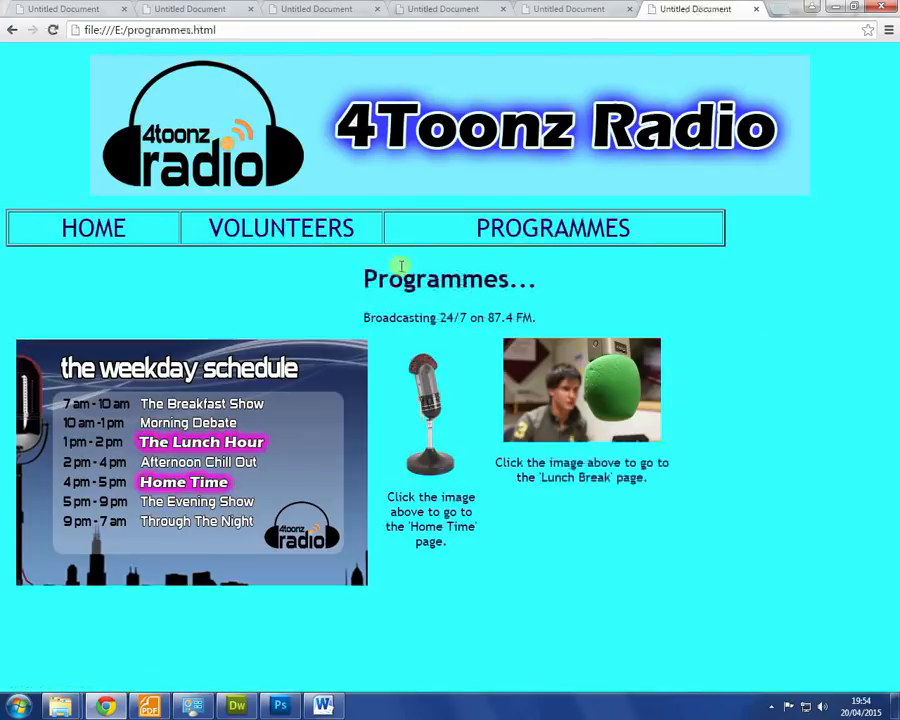
pyautogui.click(285, 238)
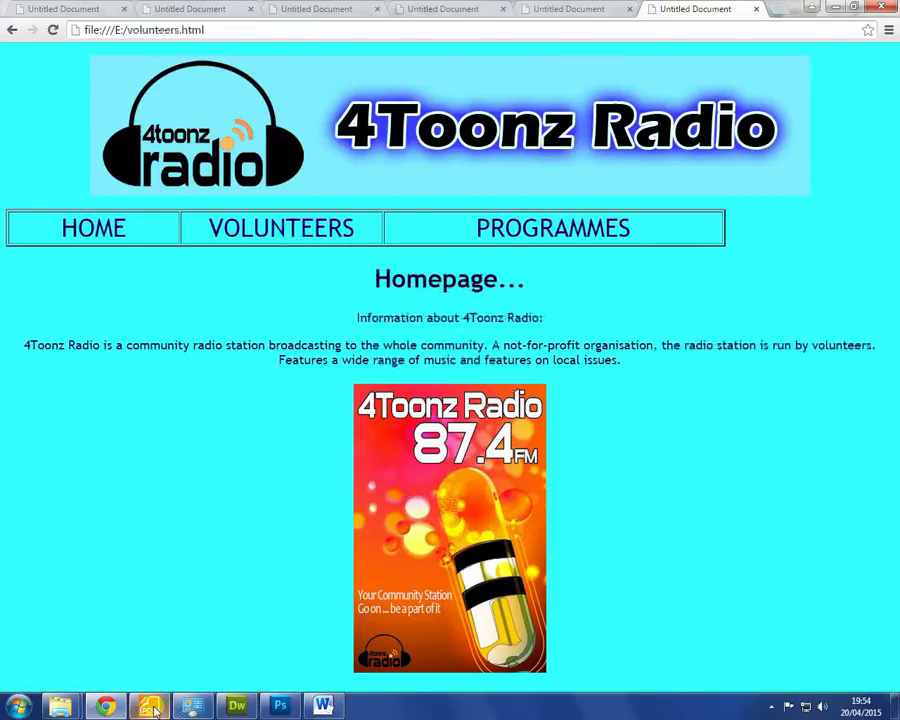
# - Review the strapline requirements in the exam brief PDF and copy the text "4Toonz Radio is for the whole community"
pyautogui.click(150, 706)
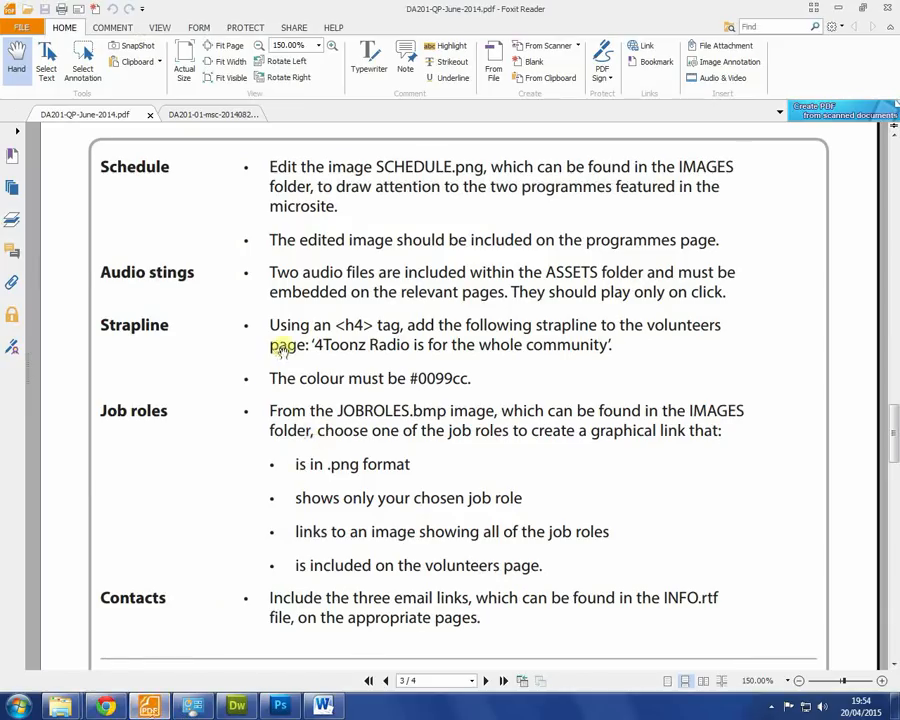
pyautogui.scroll(3, 313, 387)
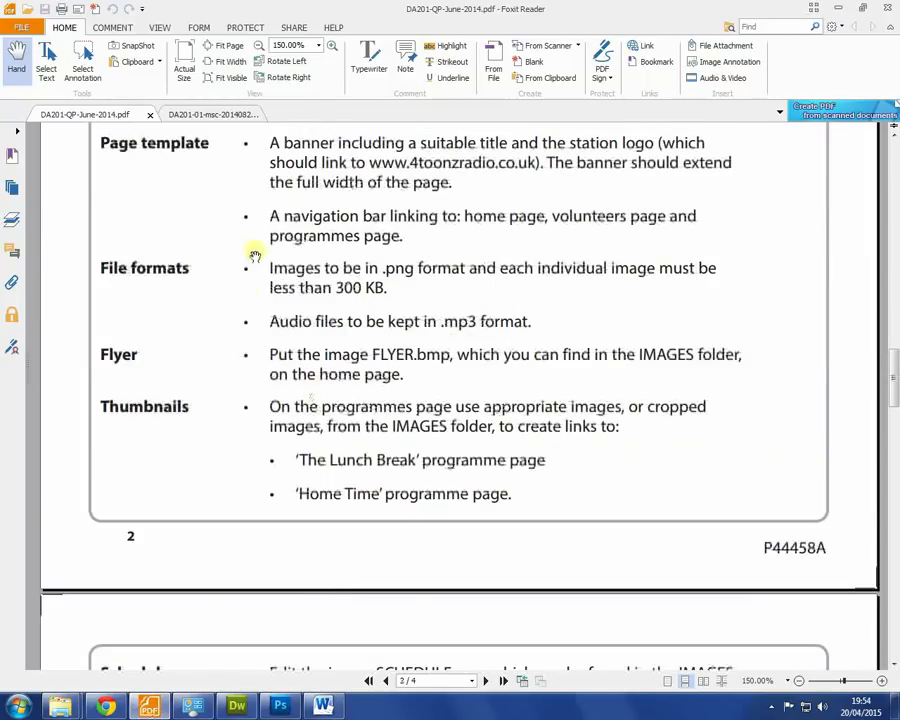
pyautogui.scroll(-5, 313, 305)
pyautogui.scroll(1, 267, 297)
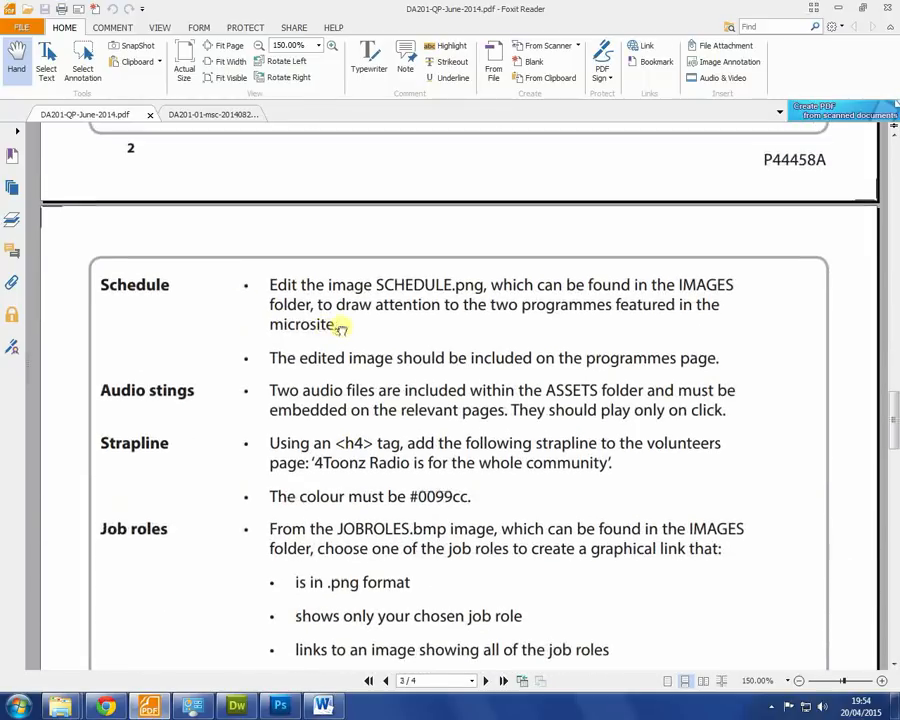
pyautogui.scroll(-2, 342, 328)
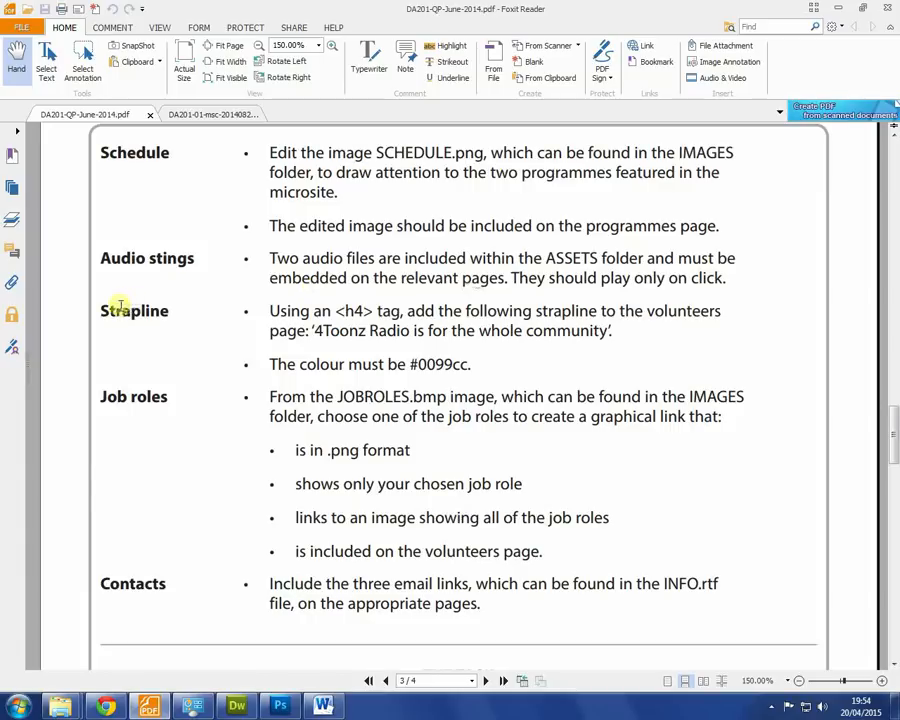
pyautogui.moveTo(266, 305); pyautogui.dragTo(422, 311)
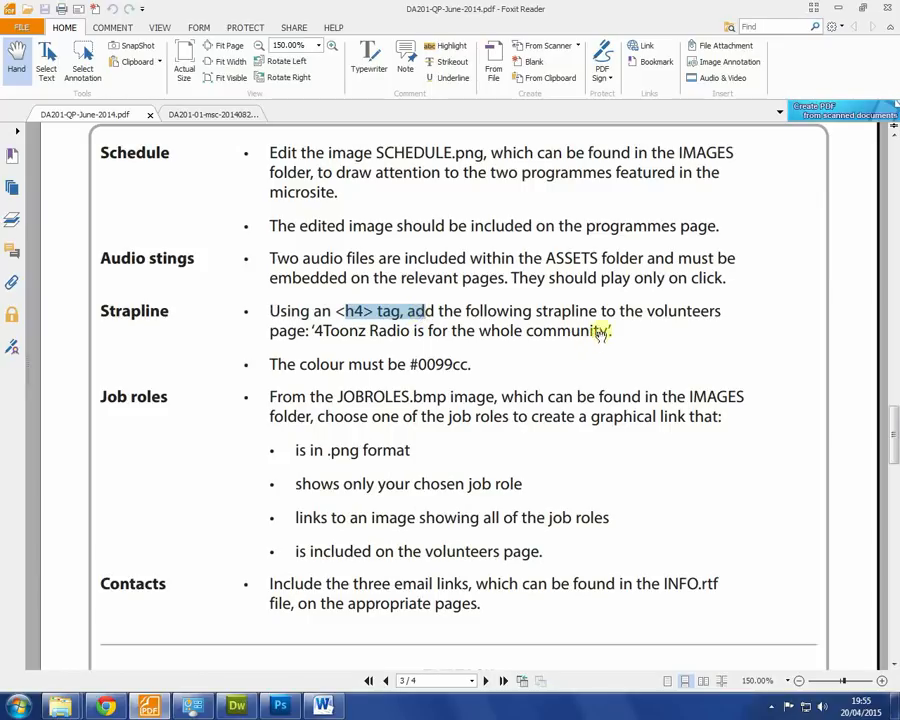
pyautogui.moveTo(607, 330); pyautogui.dragTo(299, 330)
pyautogui.hotkey('ctrl', 'c')
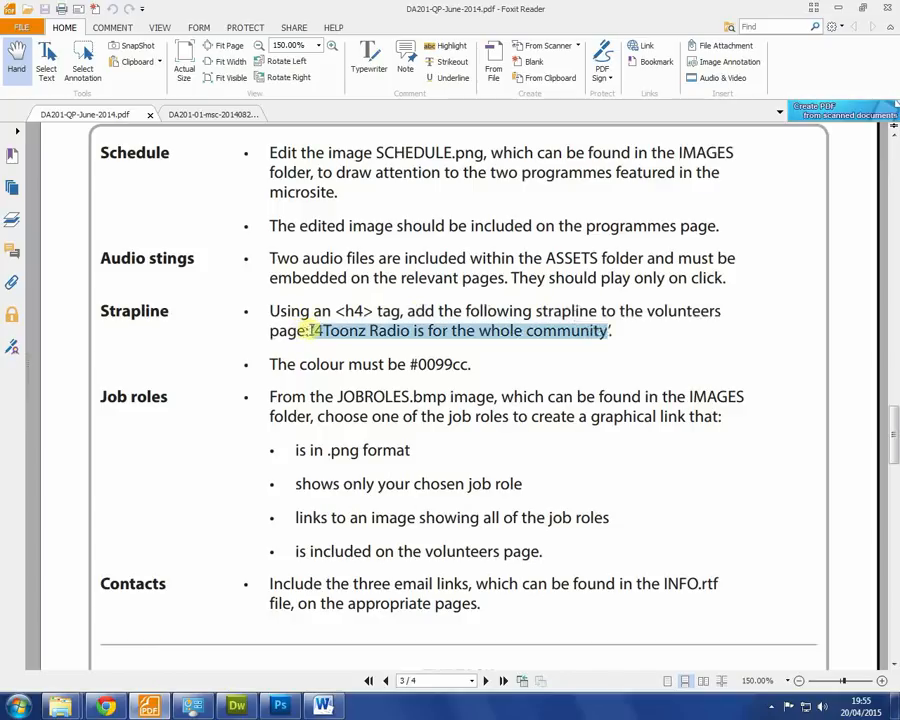
# - On volunteers.html in Dreamweaver, change the heading to "Volunteers..." and delete the homepage text and flyer image beneath it
pyautogui.click(236, 706)
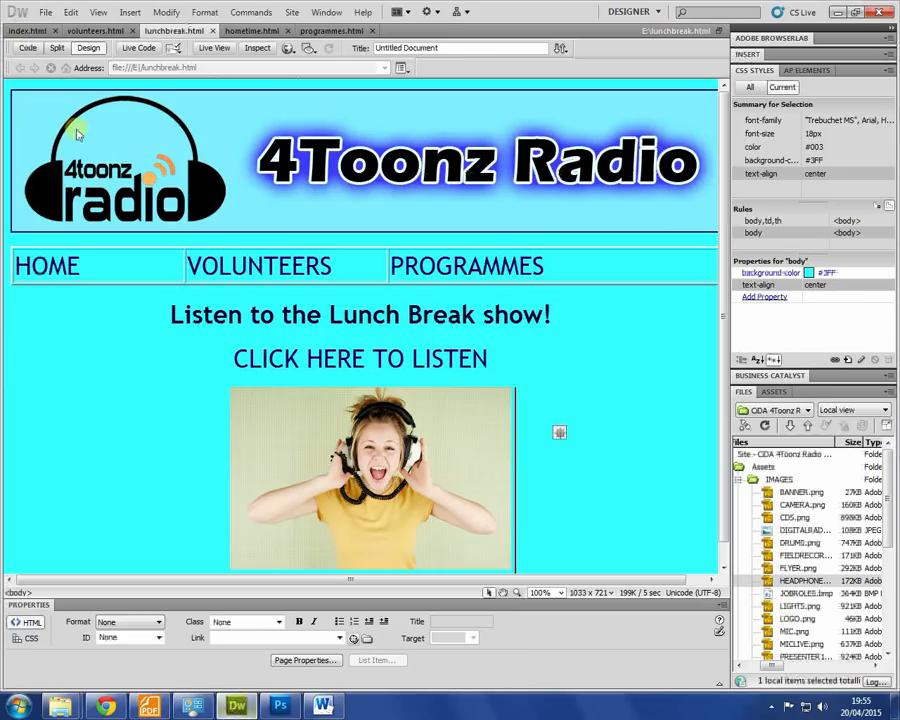
pyautogui.click(92, 33)
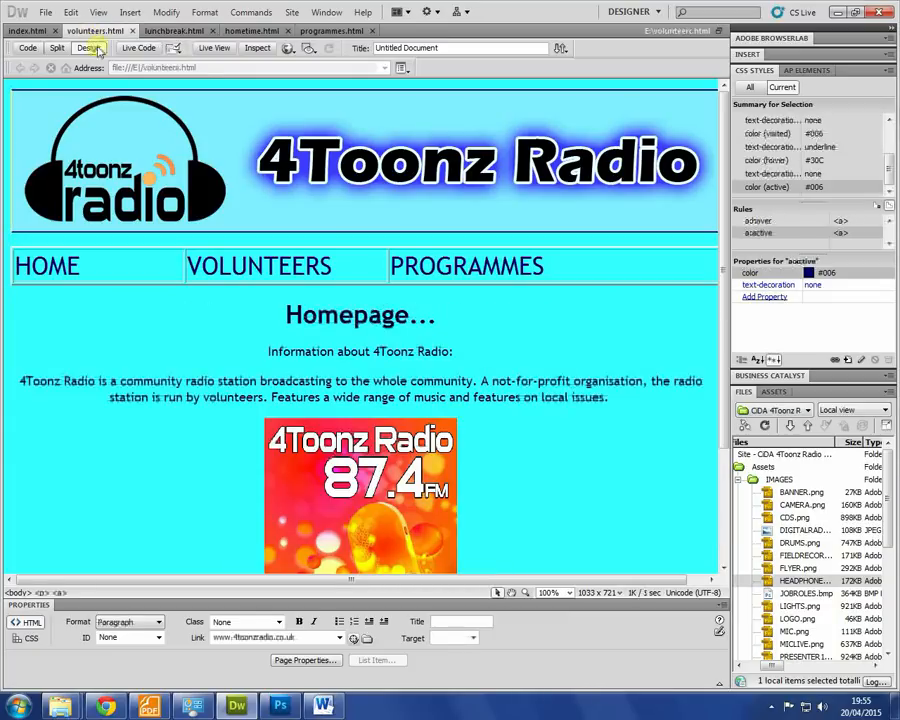
pyautogui.hotkey('alt', 'Tab')
pyautogui.hotkey('alt', 'Tab')
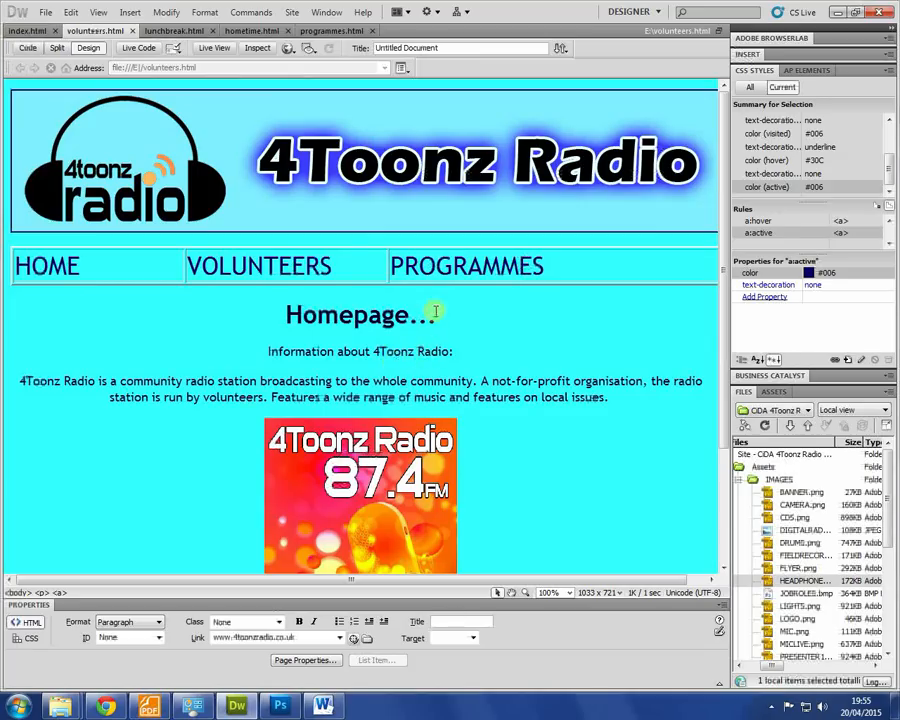
pyautogui.moveTo(430, 308); pyautogui.dragTo(220, 311)
pyautogui.write('Volunteers...')
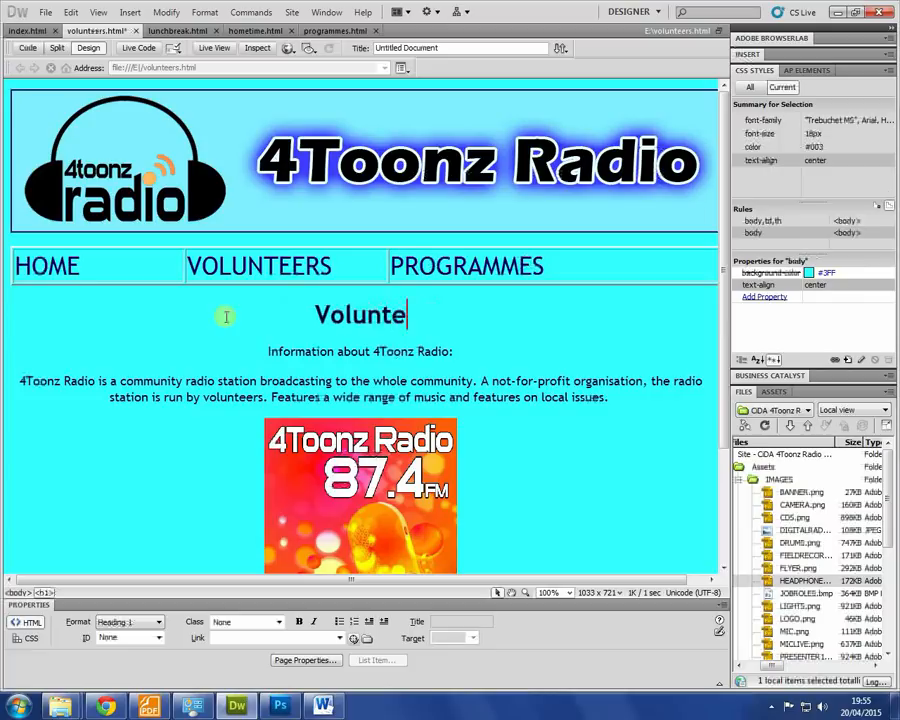
pyautogui.hotkey('ctrl', 'shift', 'End')
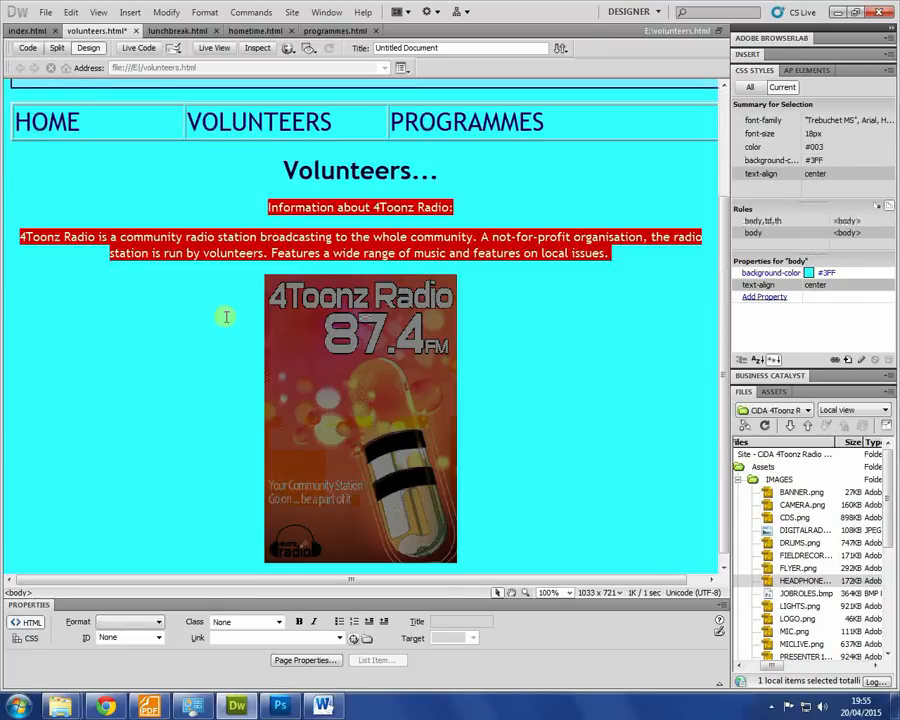
pyautogui.press('Delete')
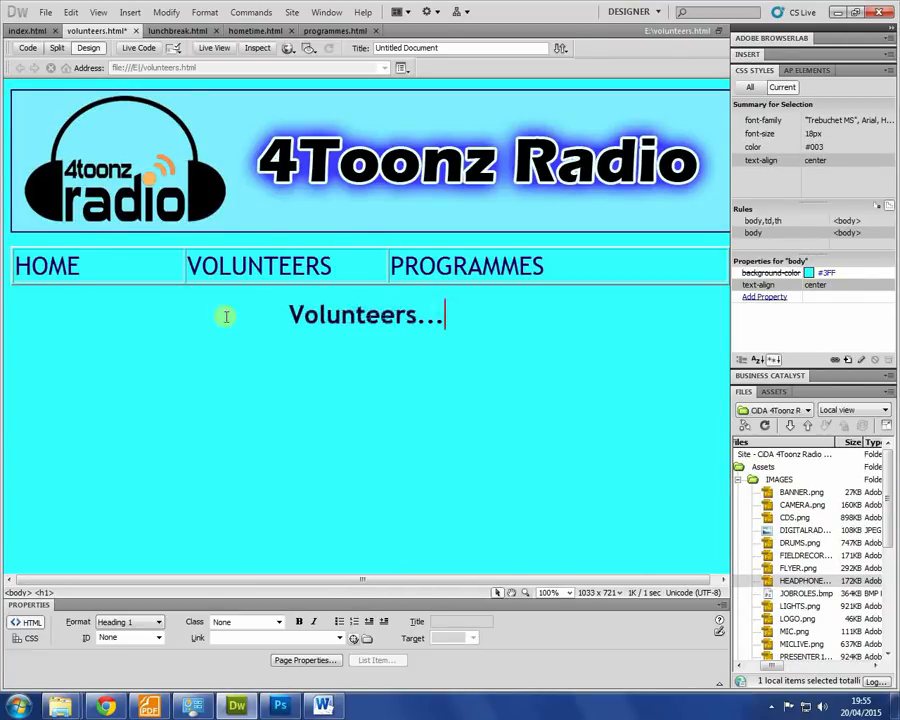
# - Paste the copied strapline below the Volunteers heading and check the required heading tag in the exam brief
pyautogui.hotkey('ctrl', 'v')
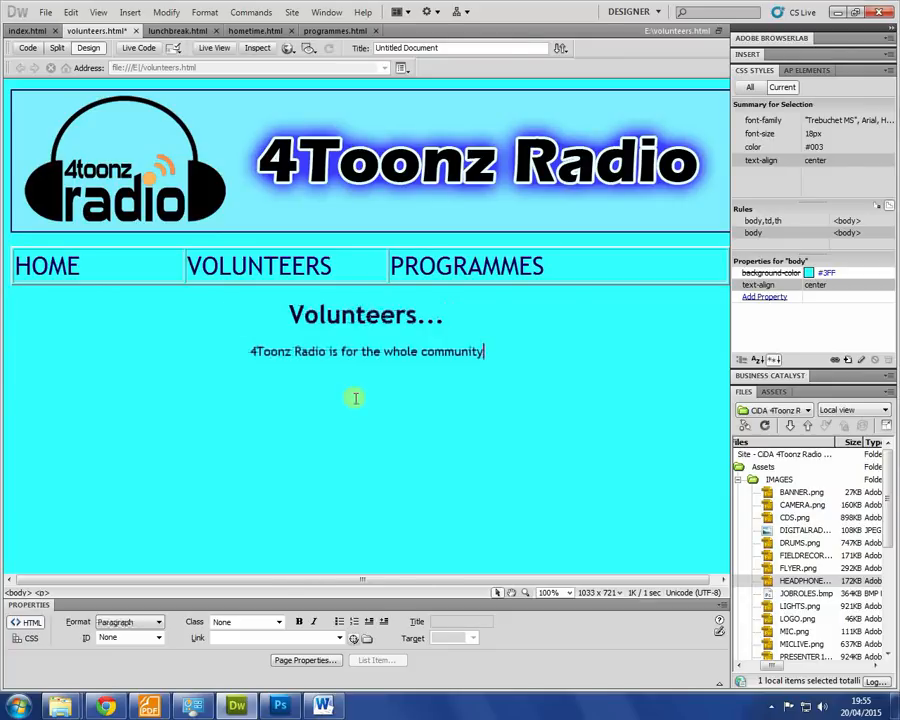
pyautogui.hotkey('alt', 'Tab')
pyautogui.click(341, 305)
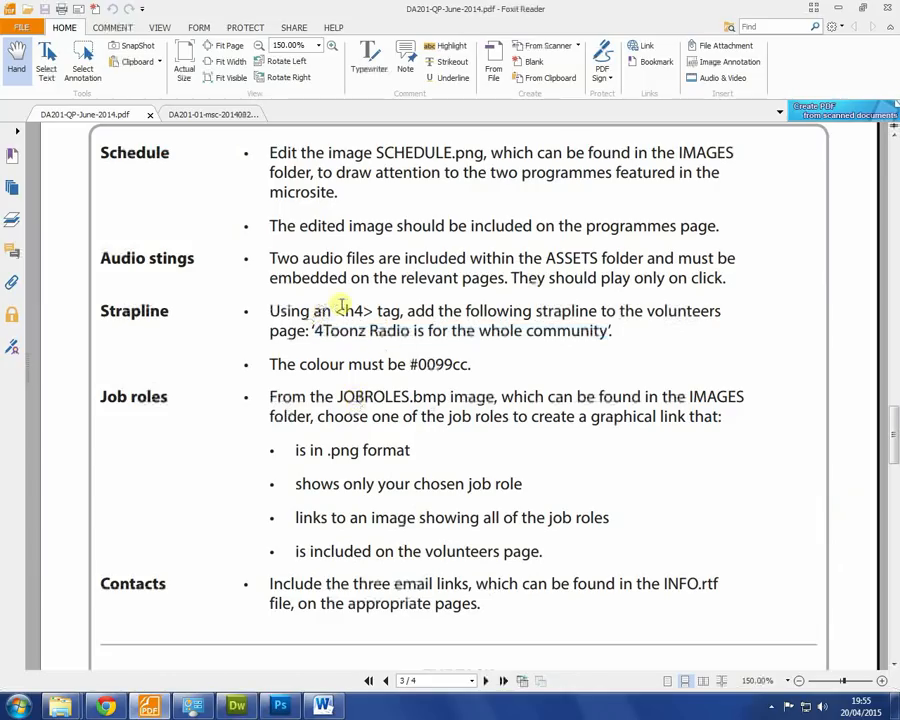
pyautogui.doubleClick(357, 310)
pyautogui.hotkey('alt', 'Tab')
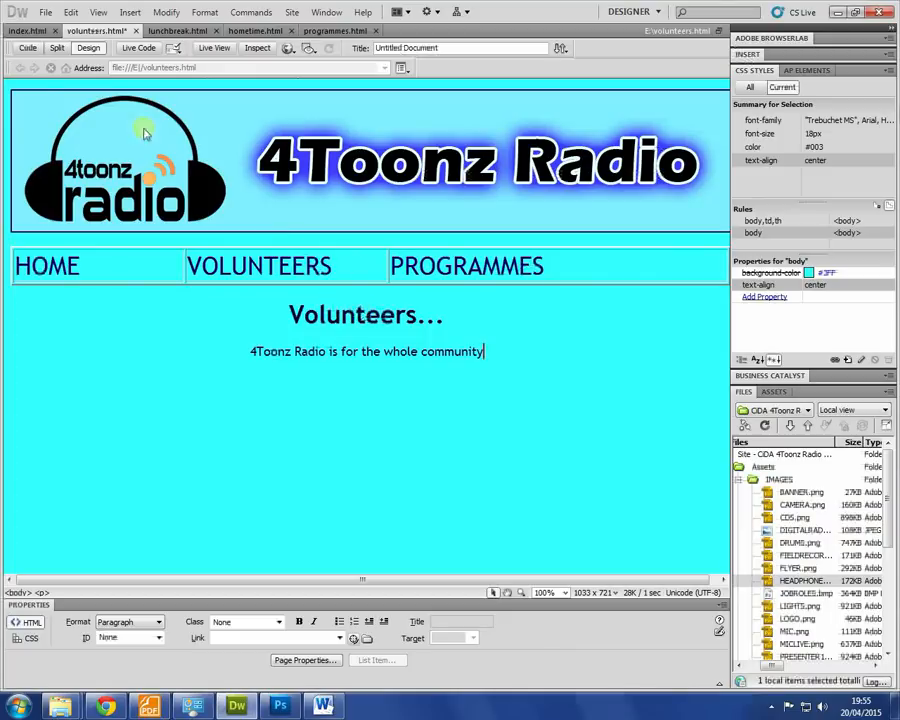
# - Format the strapline "4Toonz Radio is for the whole community" as Heading 4 and save volunteers.html
pyautogui.click(28, 48)
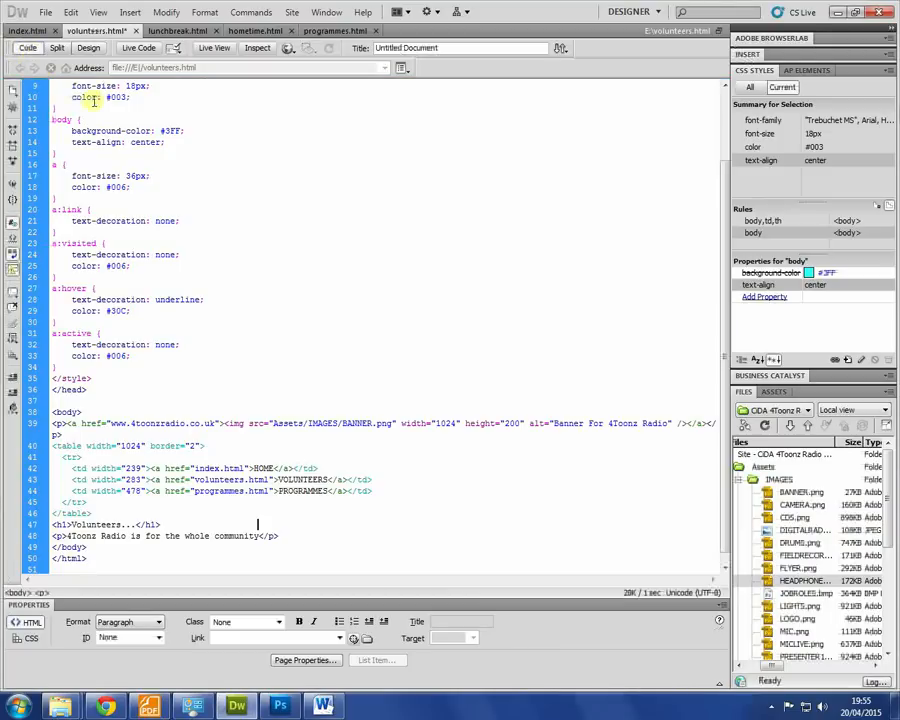
pyautogui.click(88, 48)
pyautogui.moveTo(510, 354); pyautogui.dragTo(162, 354)
pyautogui.click(121, 624)
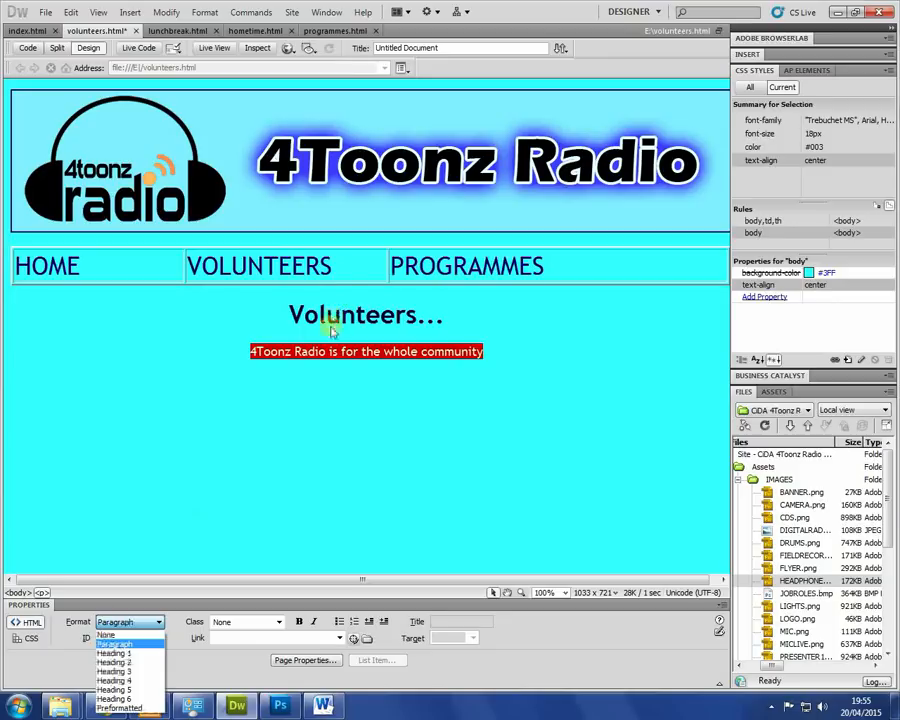
pyautogui.click(125, 683)
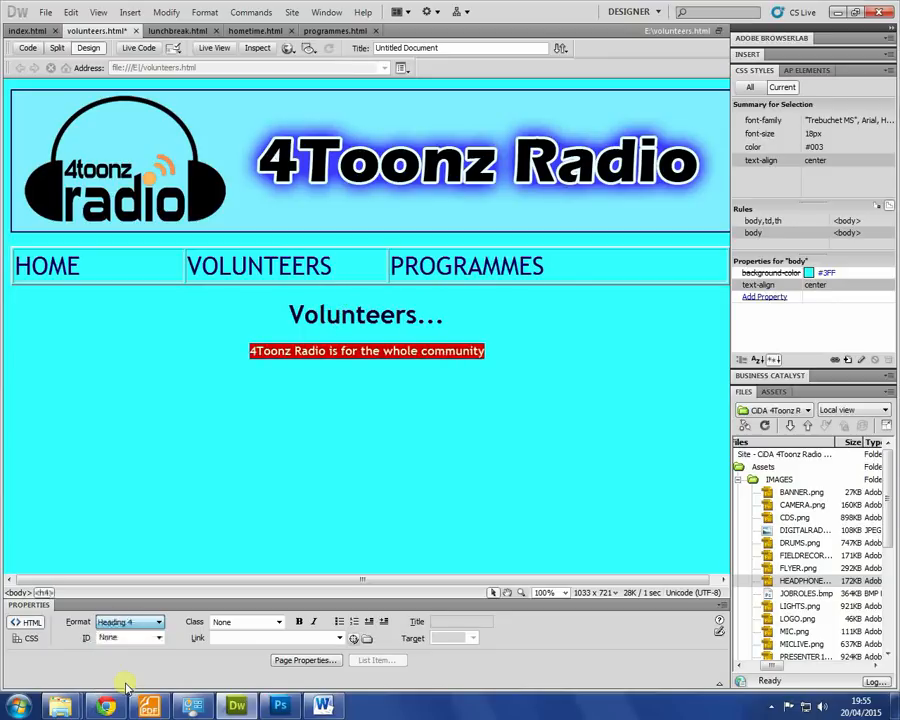
pyautogui.click(391, 447)
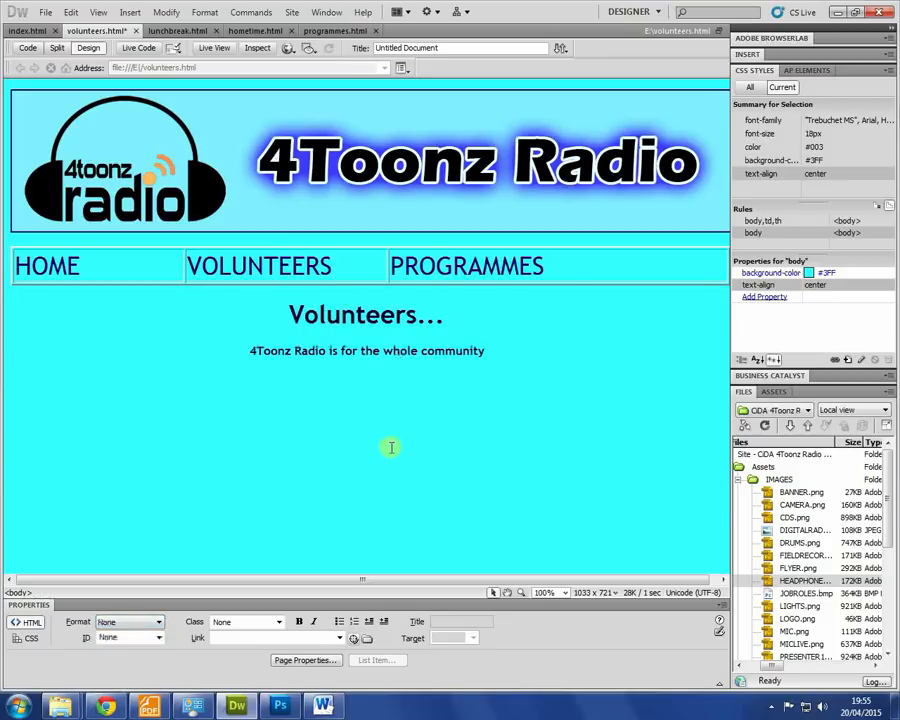
pyautogui.hotkey('ctrl', 's')
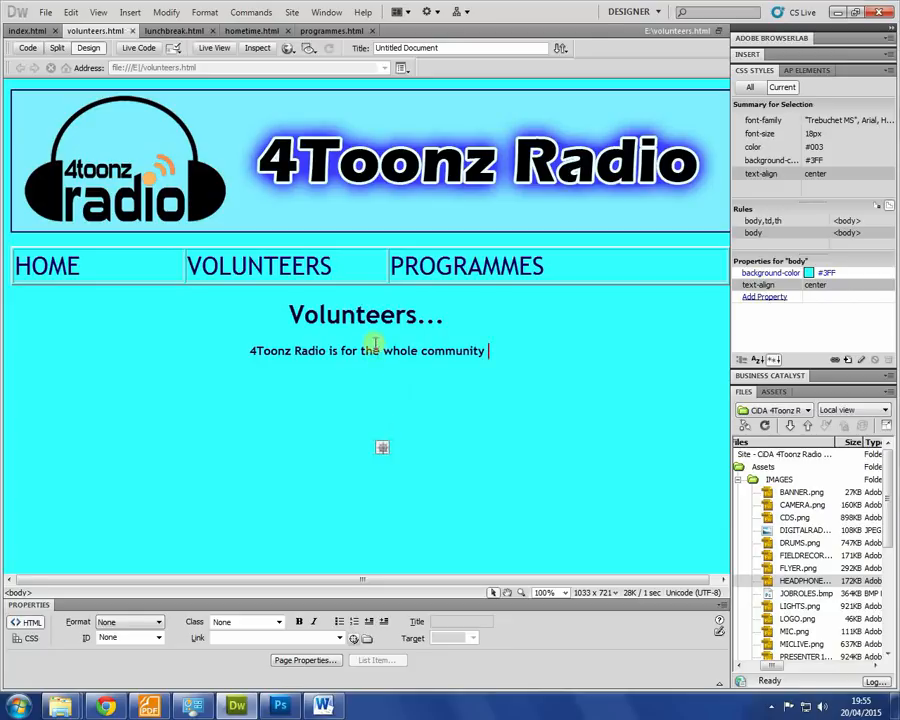
# - Confirm the strapline's heading format and look up its required colour code in the exam brief
pyautogui.click(365, 351)
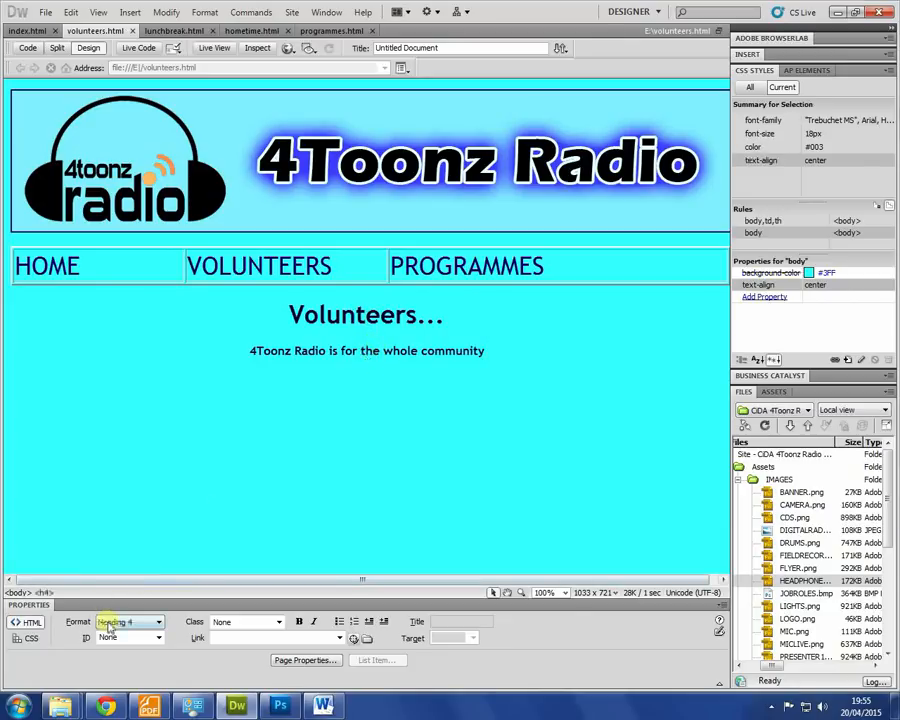
pyautogui.hotkey('alt', 'Tab')
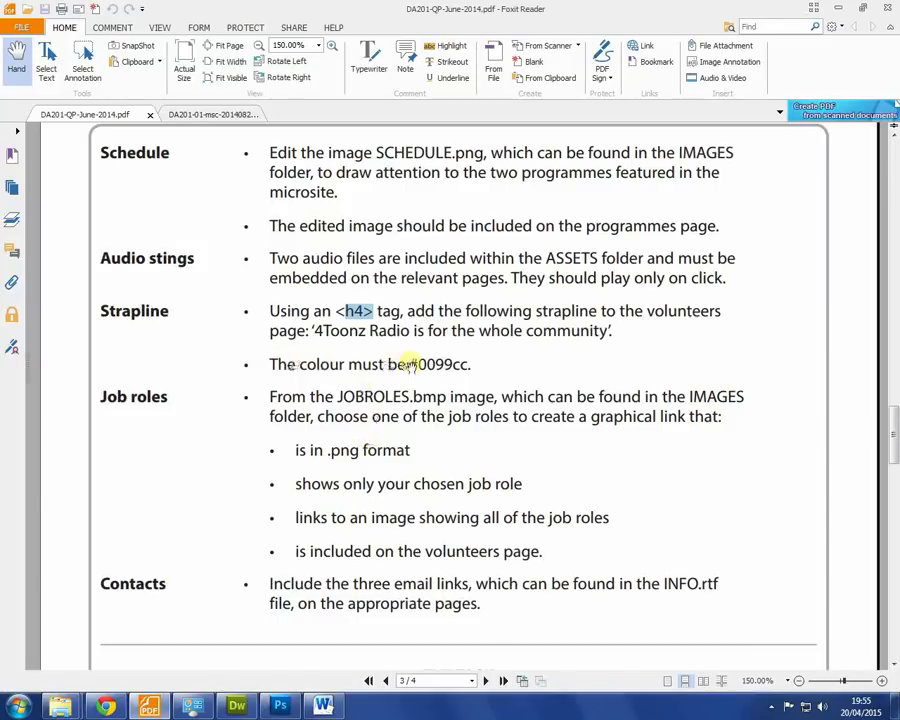
pyautogui.moveTo(414, 362)
pyautogui.mouseDown()
pyautogui.moveTo(496, 357)
pyautogui.moveTo(421, 358)
pyautogui.mouseUp()
pyautogui.click(465, 366)
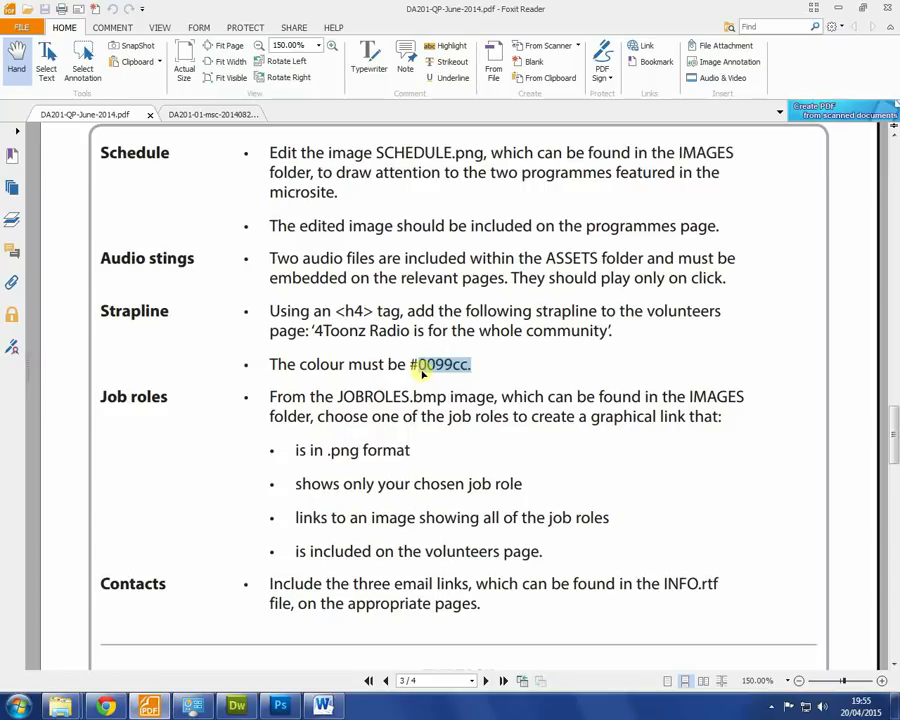
pyautogui.hotkey('alt', 'Tab')
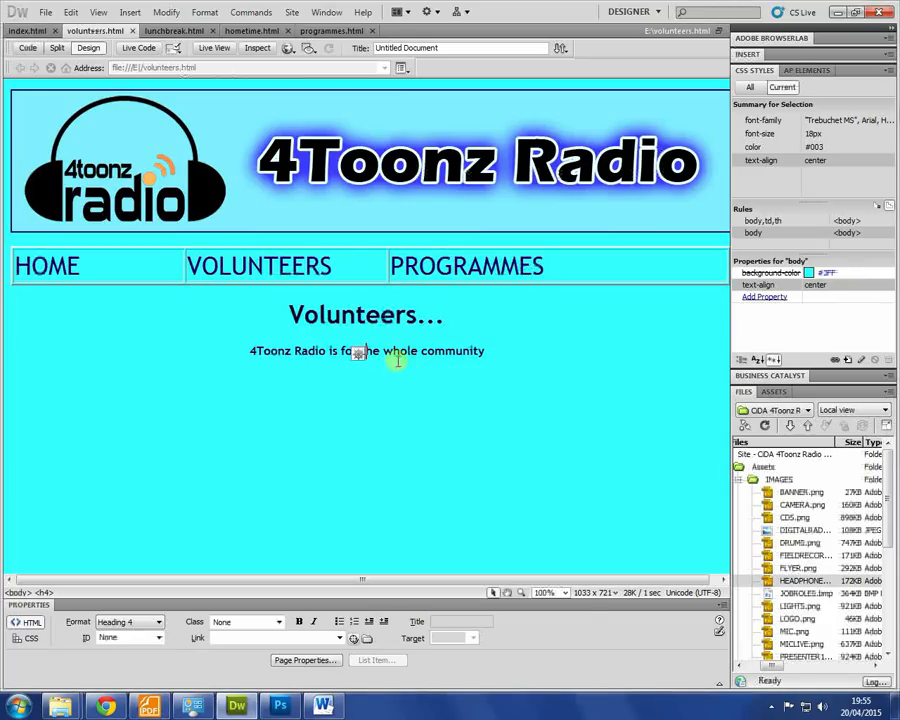
# - Set the Heading 4 colour to #0099cc in the page properties of volunteers.html and inspect the recoloured strapline
pyautogui.rightClick(397, 361)
pyautogui.click(453, 681)
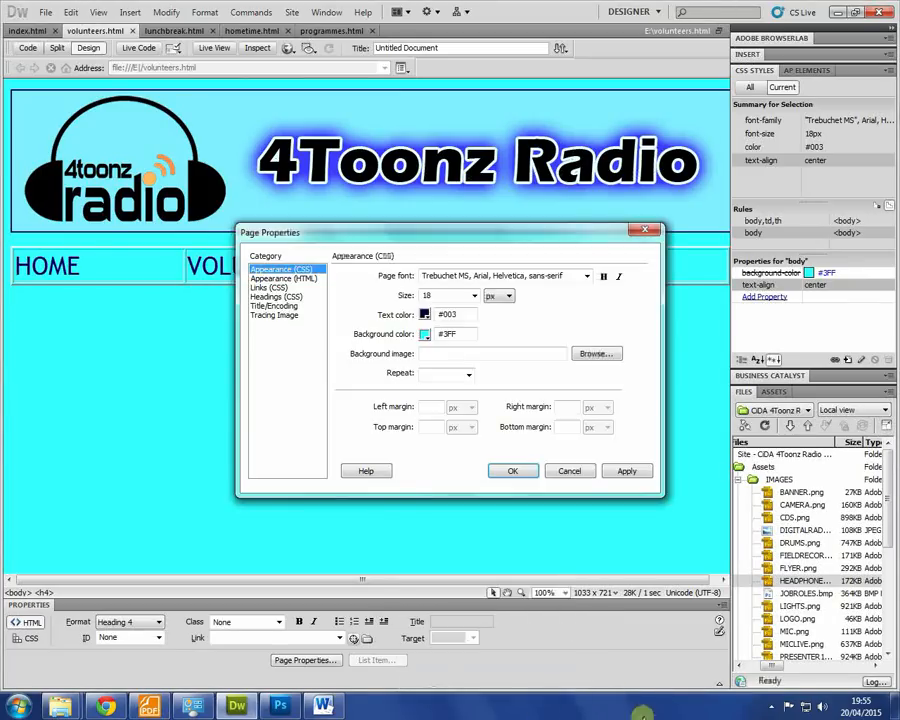
pyautogui.click(270, 287)
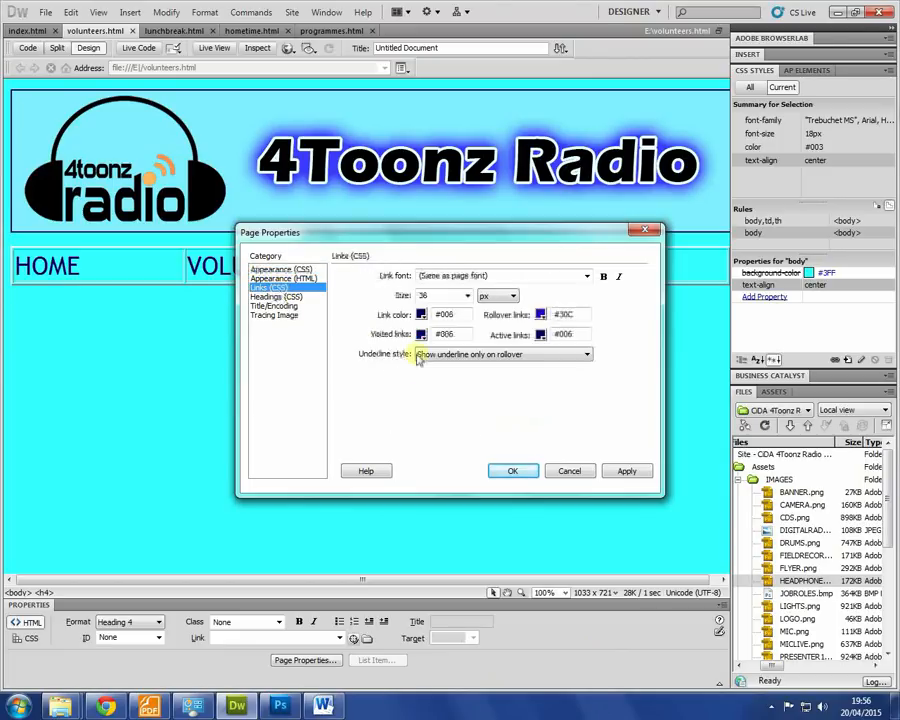
pyautogui.click(276, 297)
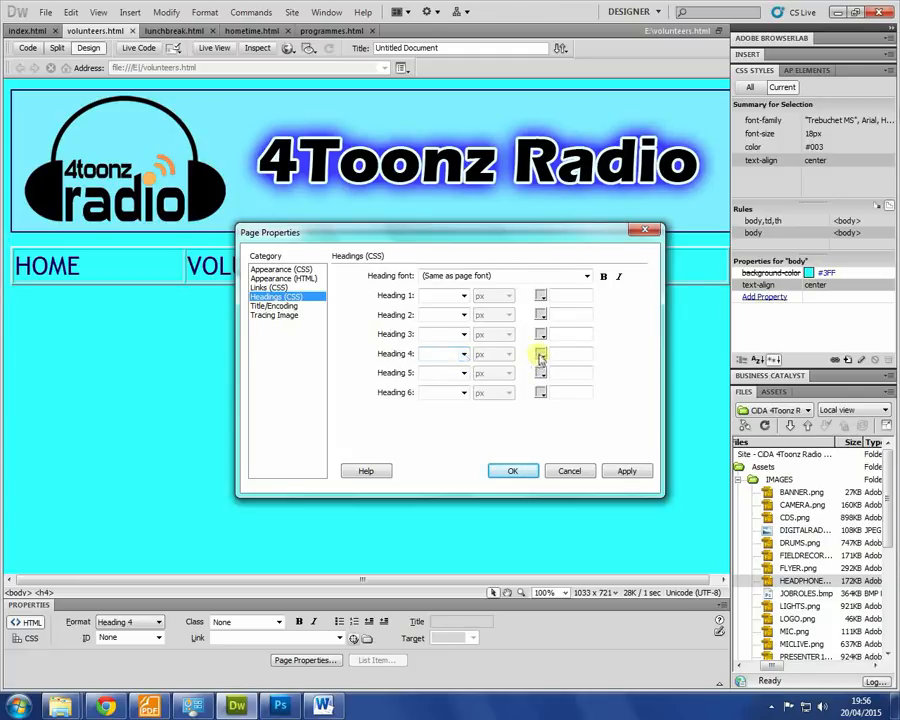
pyautogui.write('0099cc,')
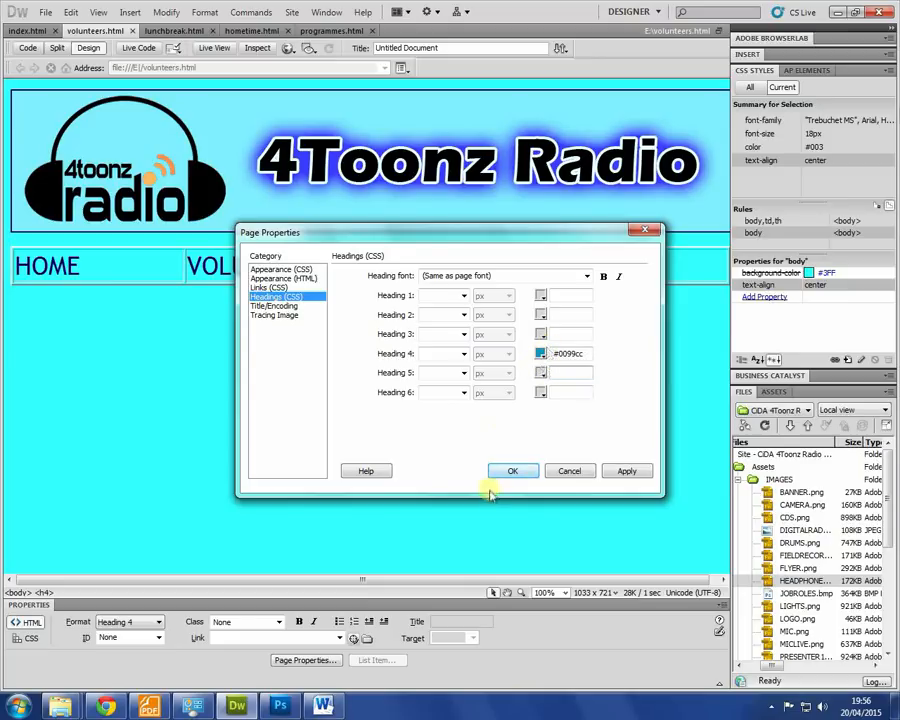
pyautogui.click(626, 470)
pyautogui.click(511, 471)
pyautogui.click(478, 437)
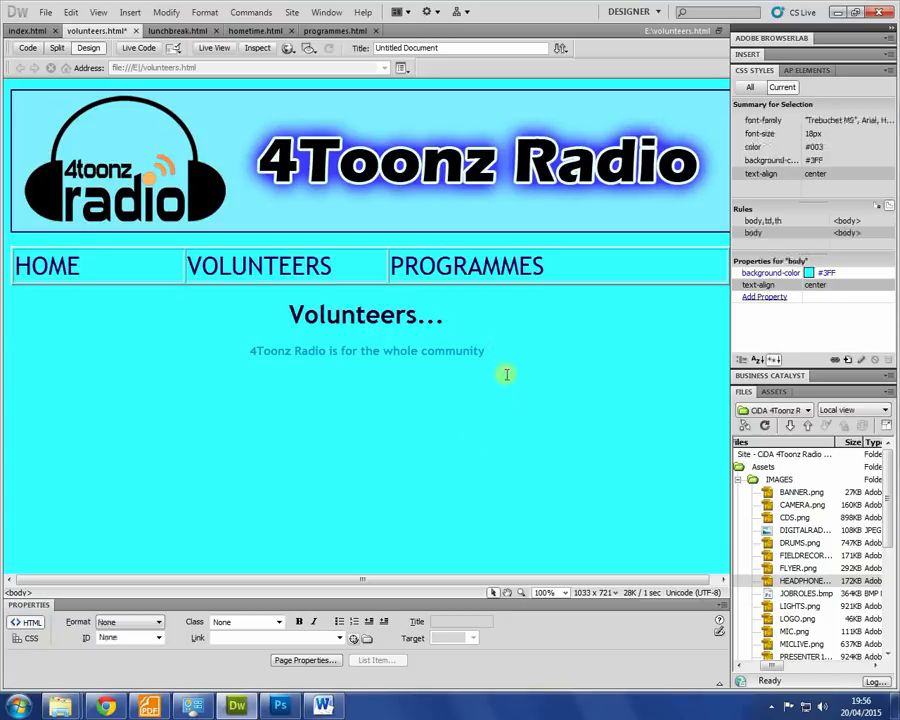
pyautogui.moveTo(514, 350); pyautogui.dragTo(141, 350)
pyautogui.click(342, 465)
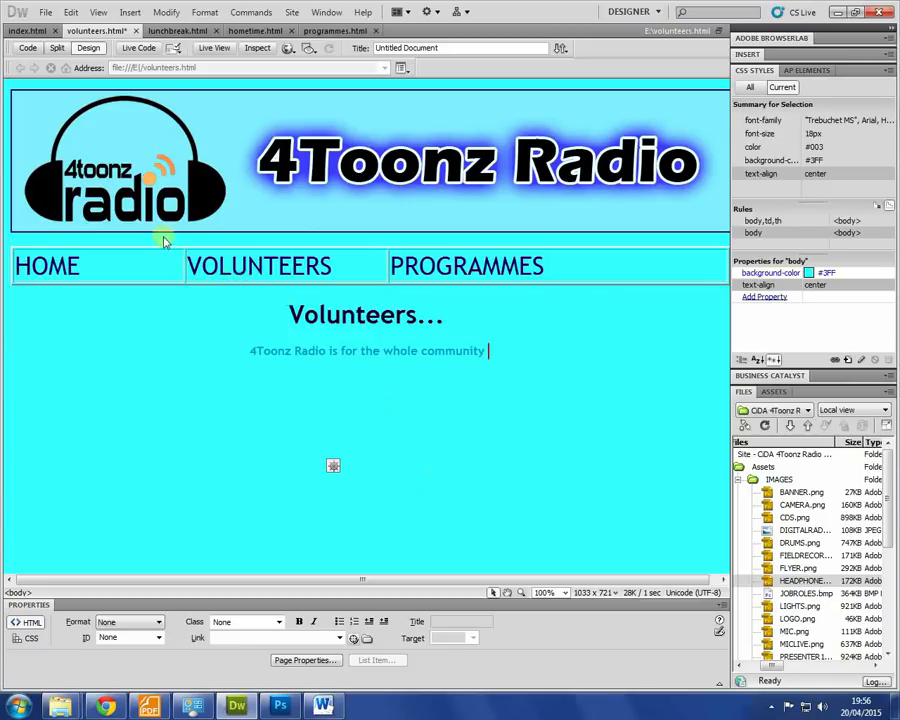
# - Insert a div tag on a new line between the Volunteers heading and the strapline and show its CSS properties
pyautogui.click(484, 332)
pyautogui.press('Return')
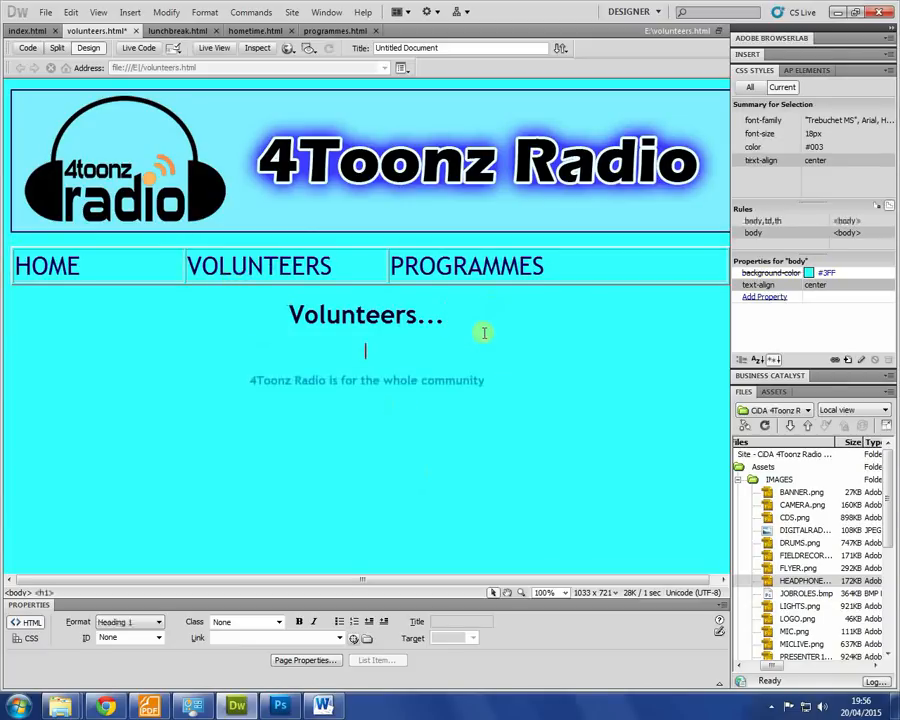
pyautogui.click(129, 12)
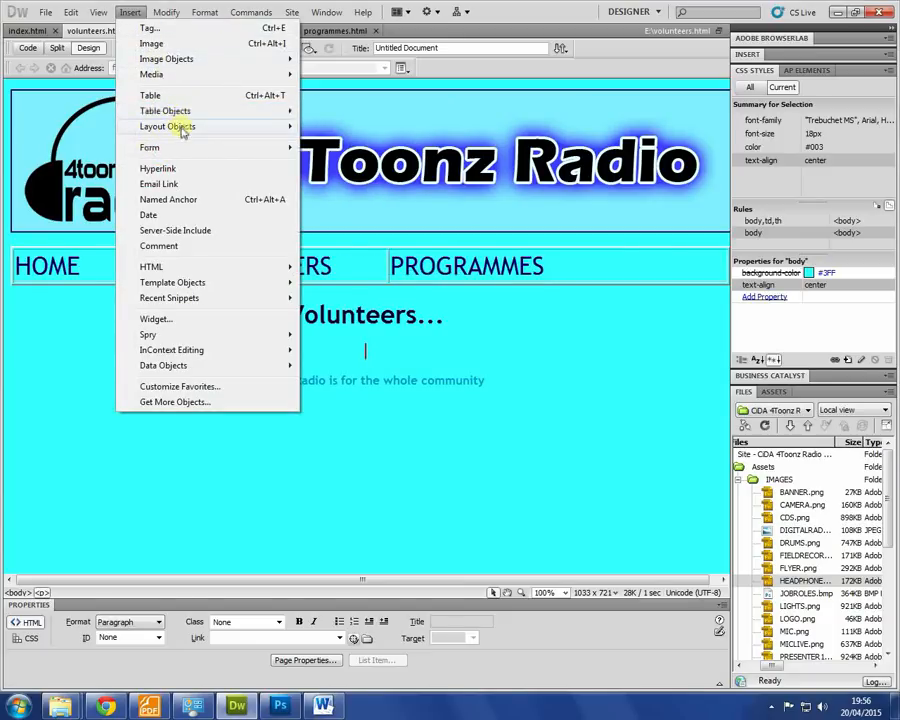
pyautogui.moveTo(183, 126)
pyautogui.click(340, 128)
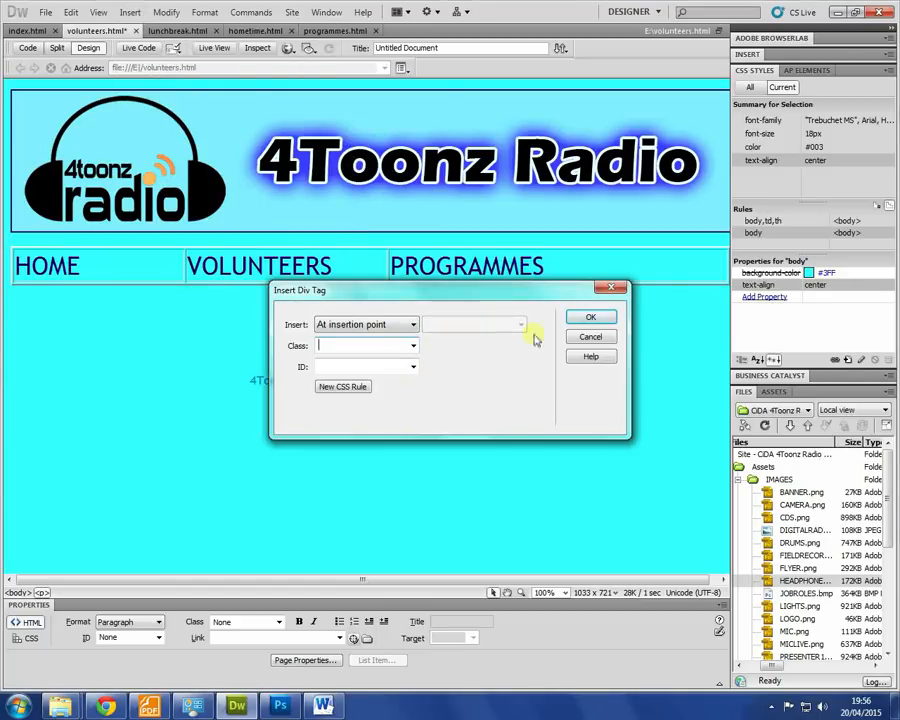
pyautogui.click(585, 317)
pyautogui.click(30, 639)
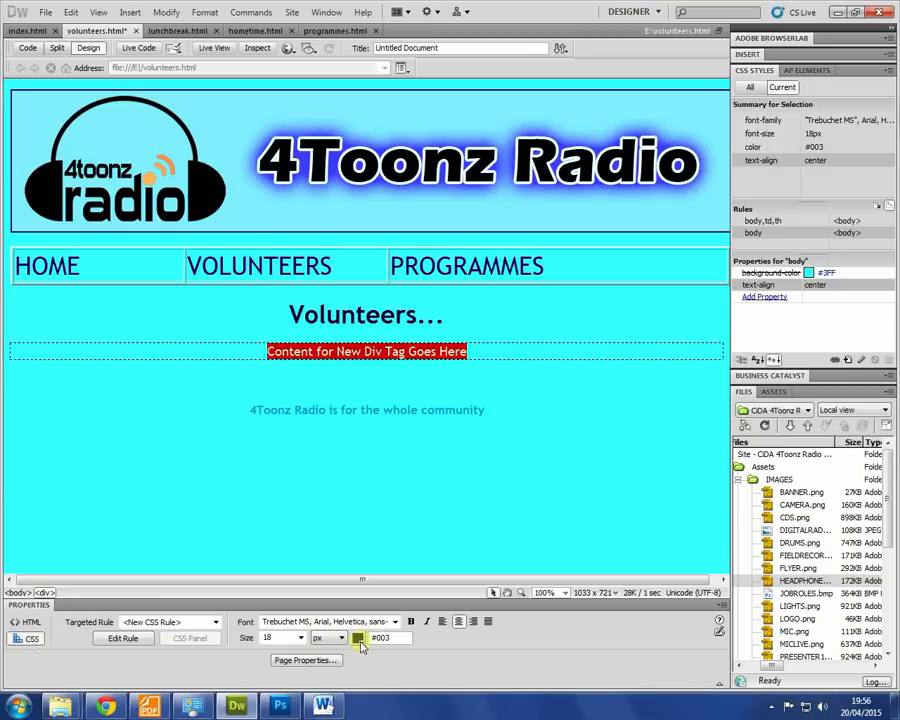
pyautogui.click(483, 347)
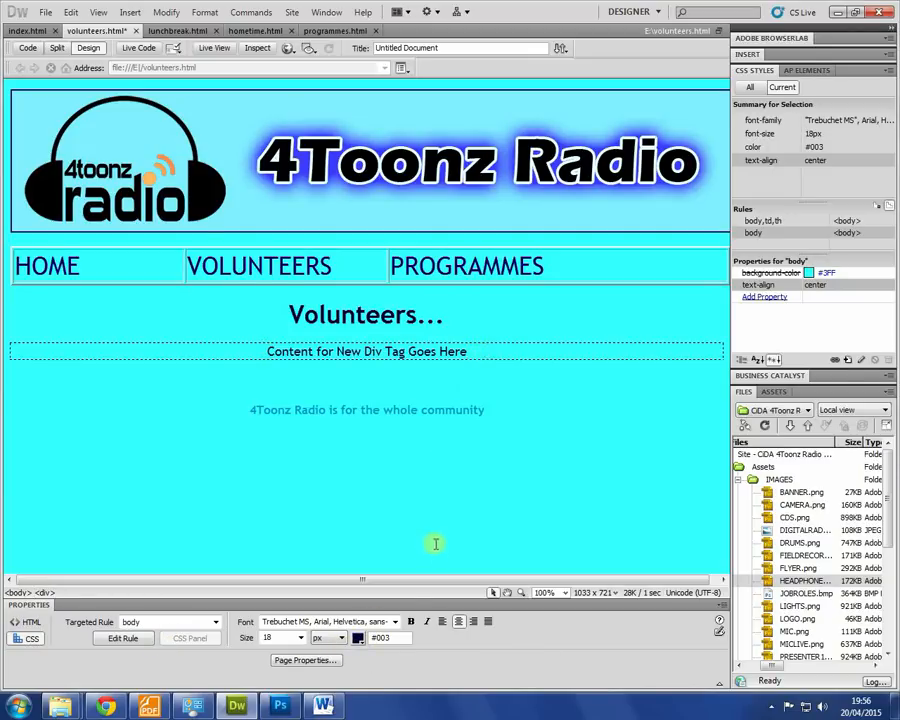
# - Clear the div's placeholder text and insert a one-row, one-column table there, 1024 pixels wide with border thickness 0
pyautogui.click(32, 623)
pyautogui.moveTo(466, 352); pyautogui.dragTo(237, 345)
pyautogui.press('Delete')
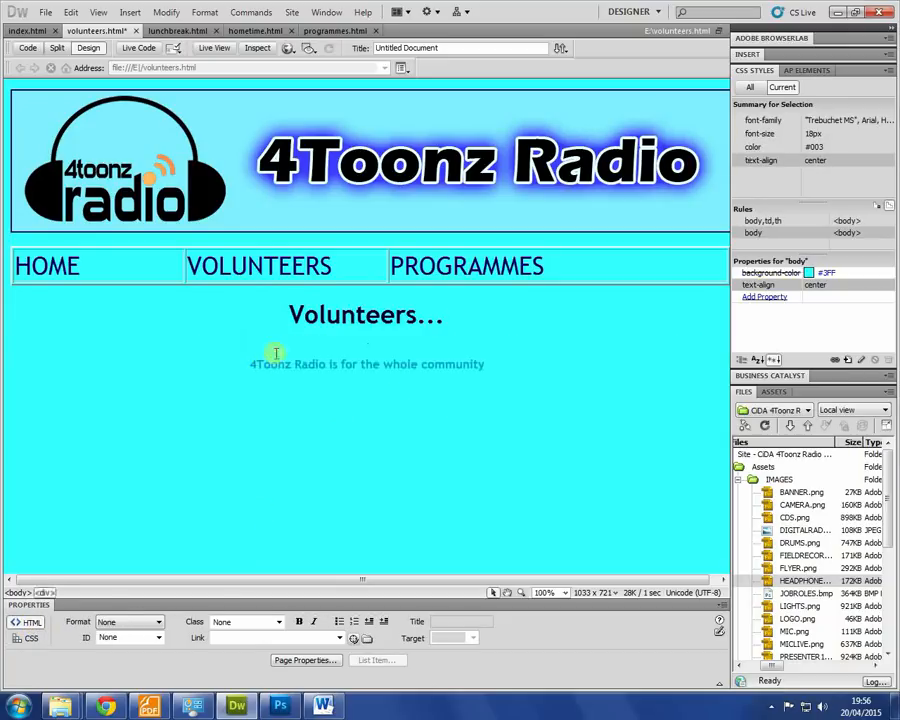
pyautogui.click(130, 12)
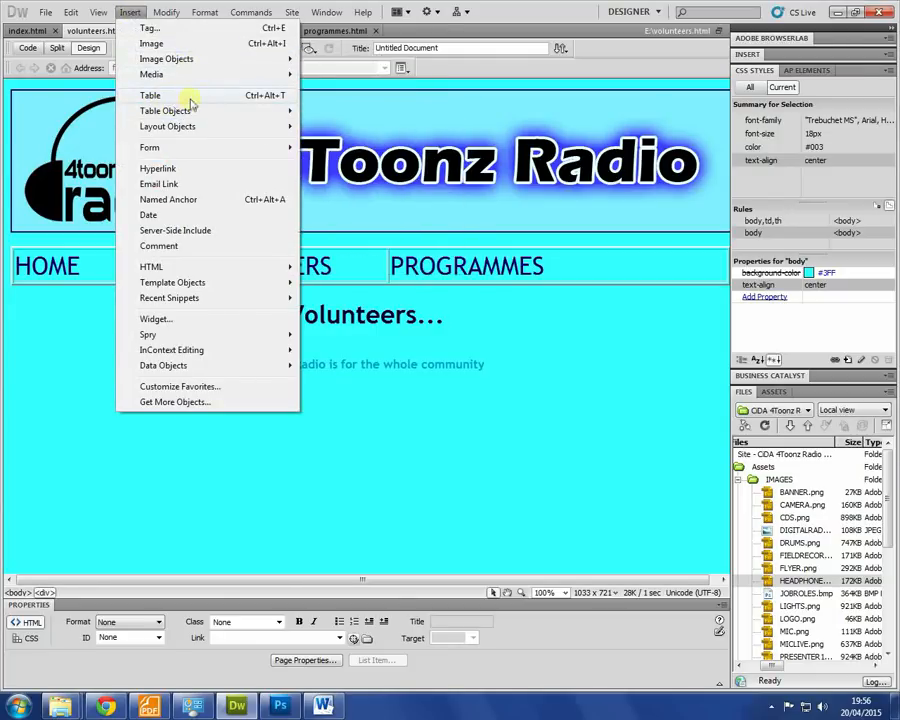
pyautogui.click(170, 95)
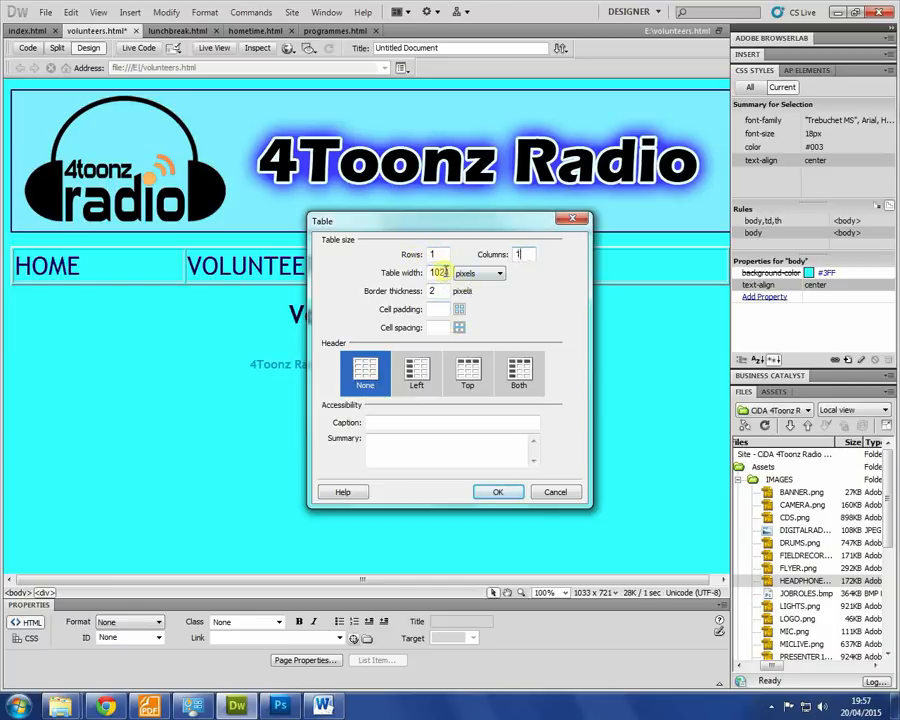
pyautogui.write('0')
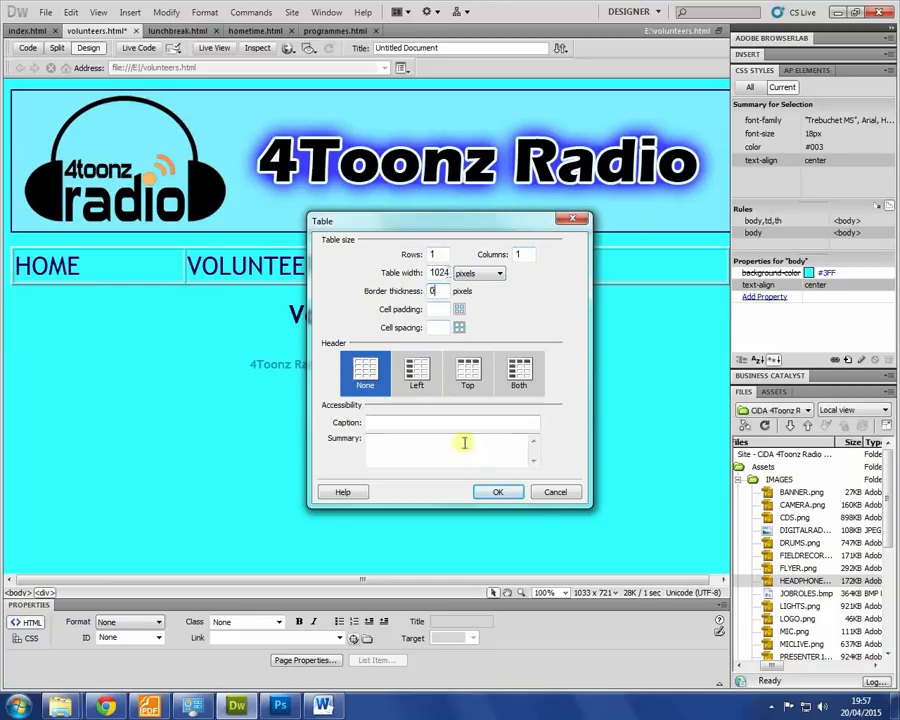
pyautogui.click(497, 491)
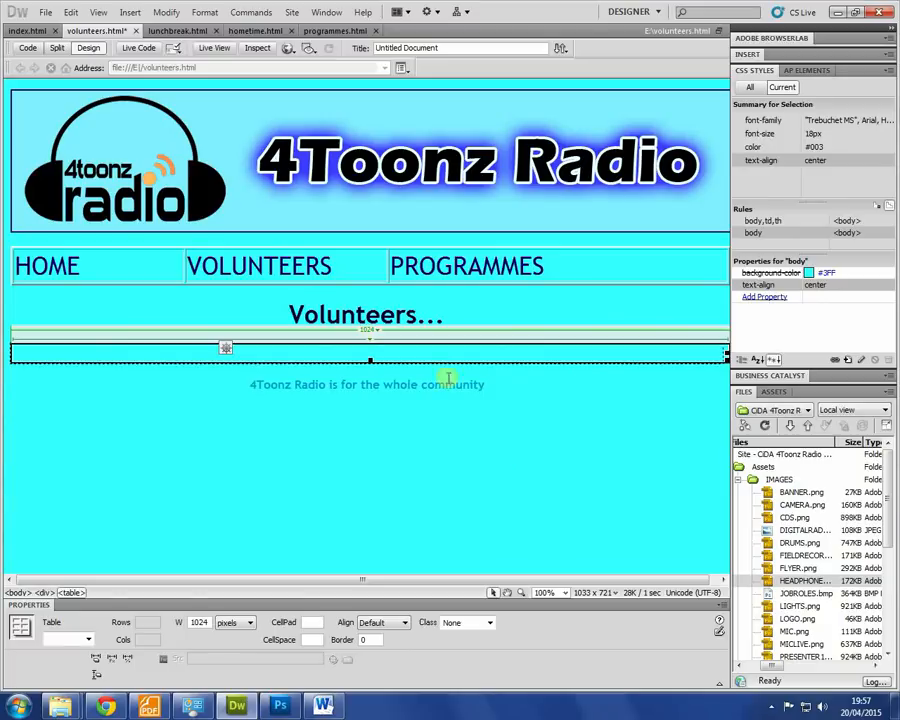
# - Set the background colour of the new table's cell to #000033
pyautogui.click(389, 354)
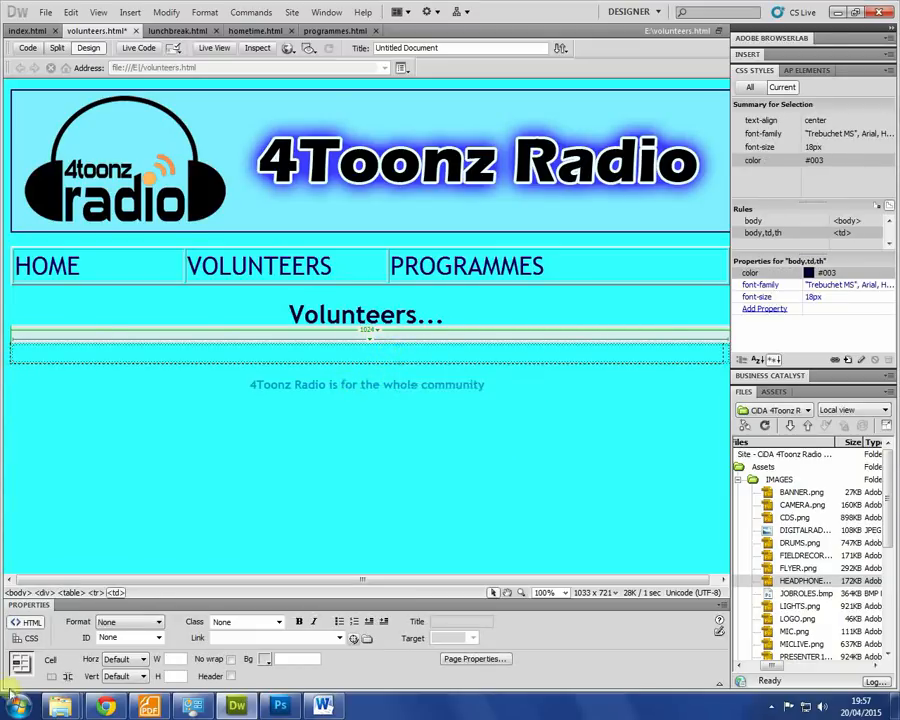
pyautogui.click(27, 638)
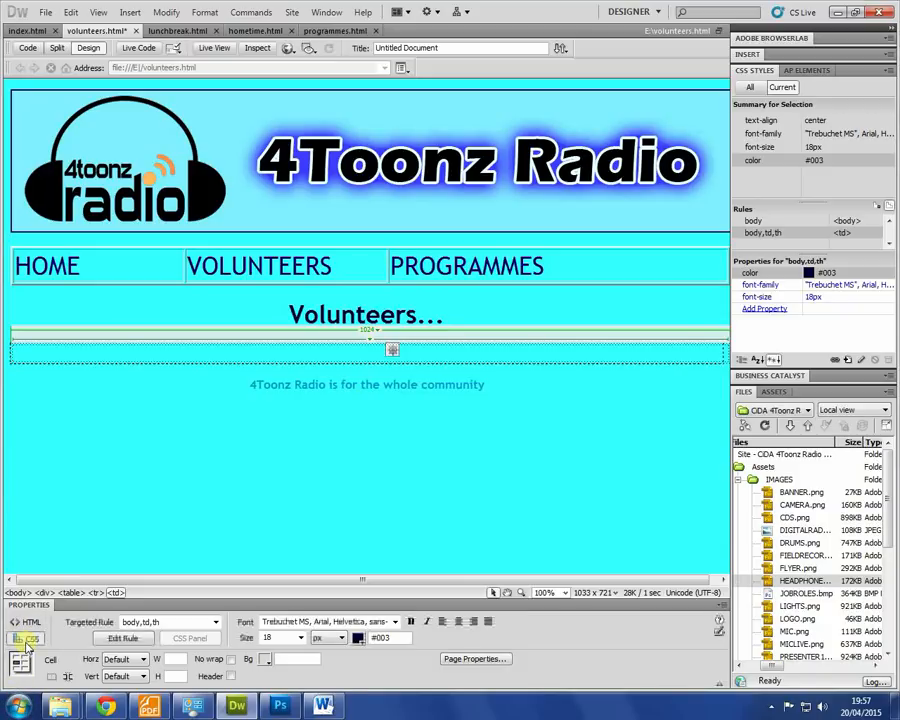
pyautogui.click(267, 659)
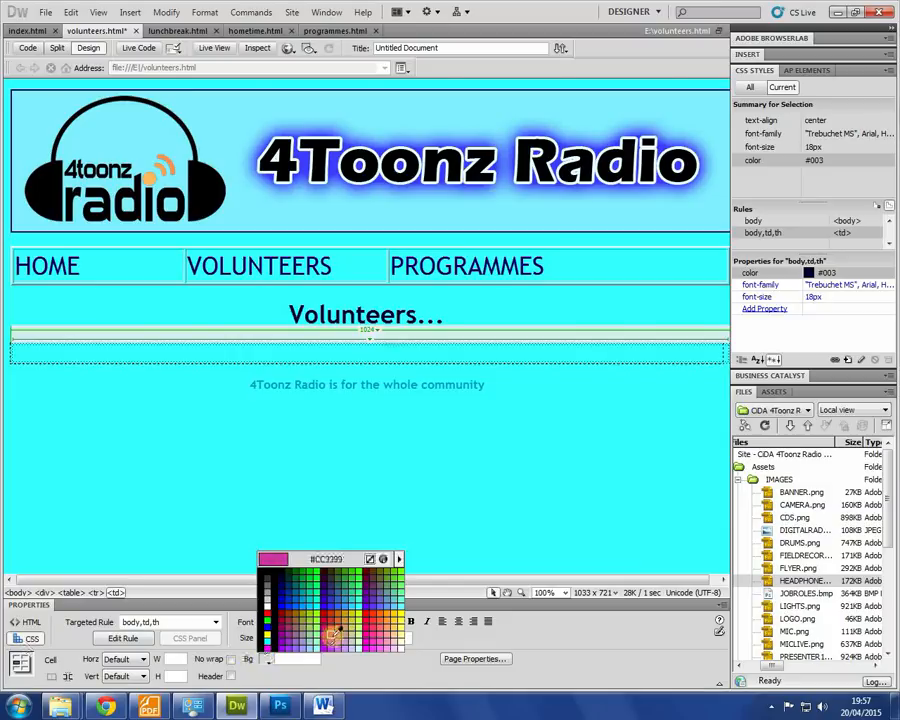
pyautogui.click(282, 575)
# - Remove the strapline from below the table and place the insertion point inside the dark table cell
pyautogui.moveTo(510, 421); pyautogui.dragTo(177, 378)
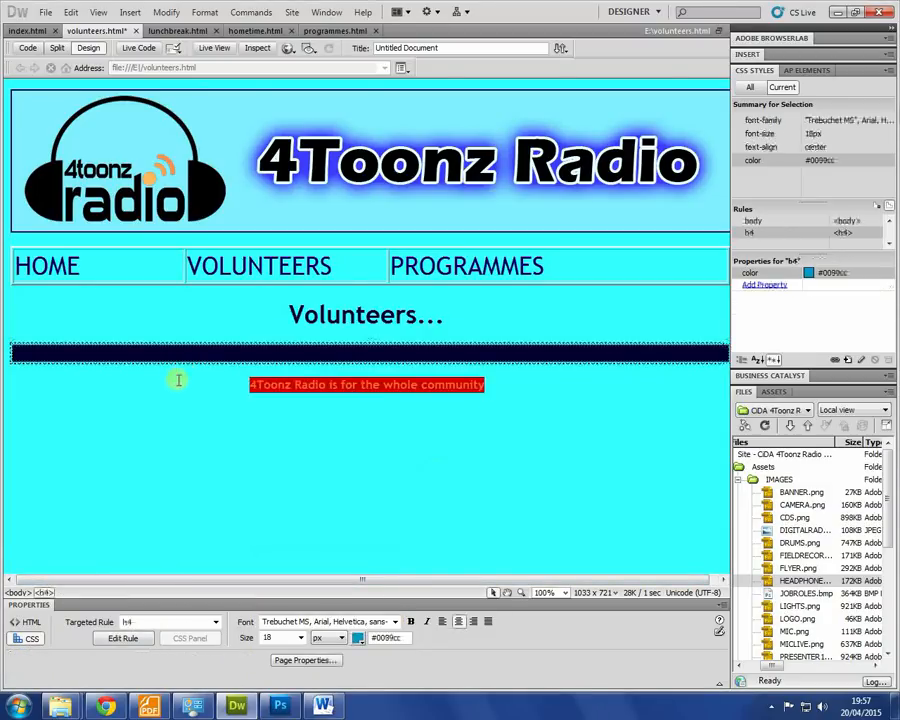
pyautogui.press('Delete')
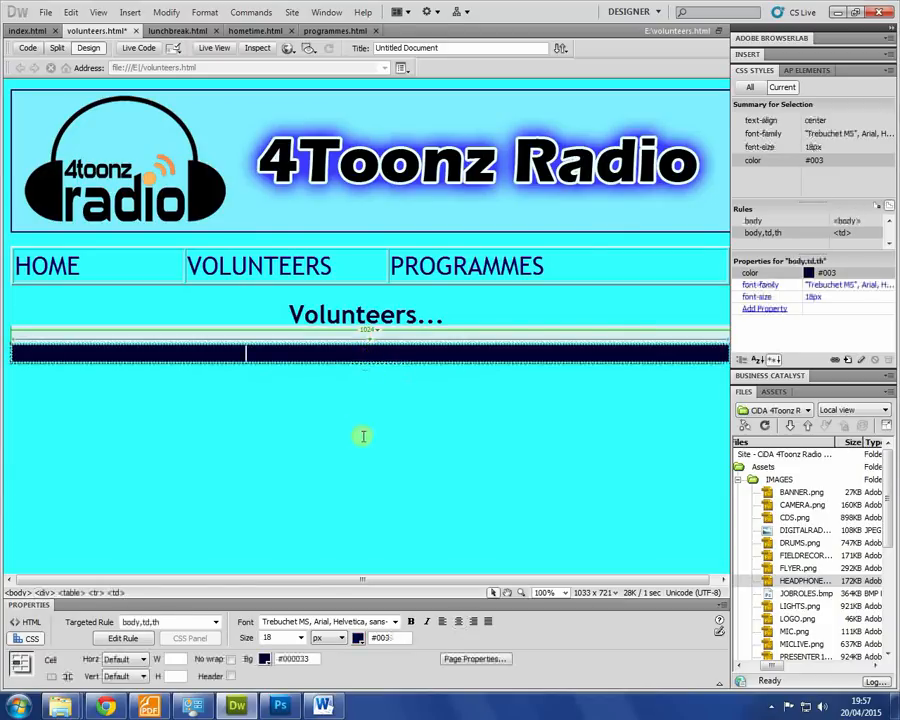
pyautogui.click(394, 355)
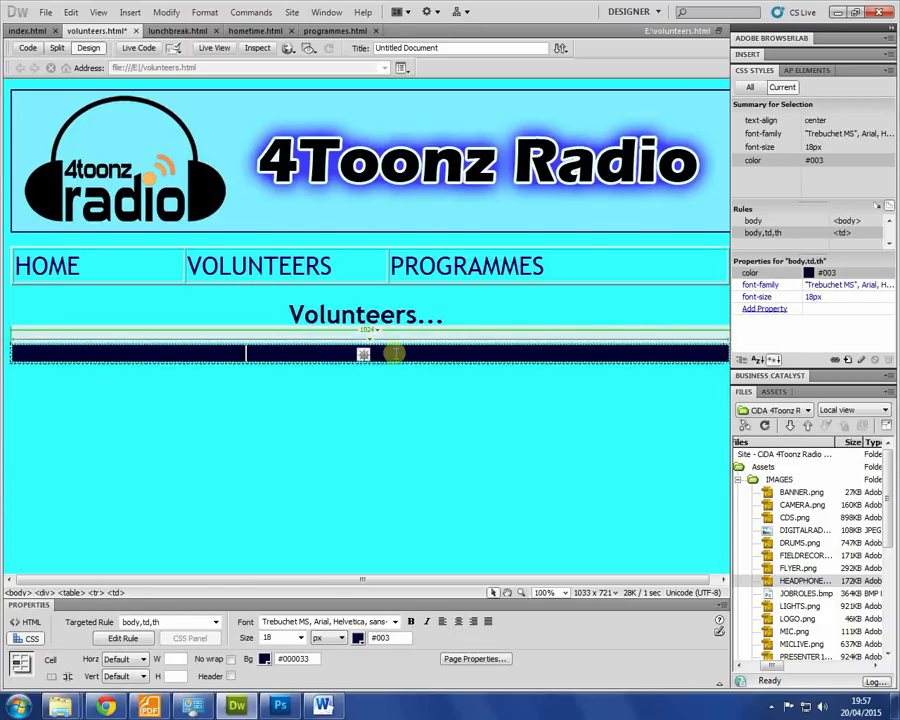
pyautogui.click(374, 357)
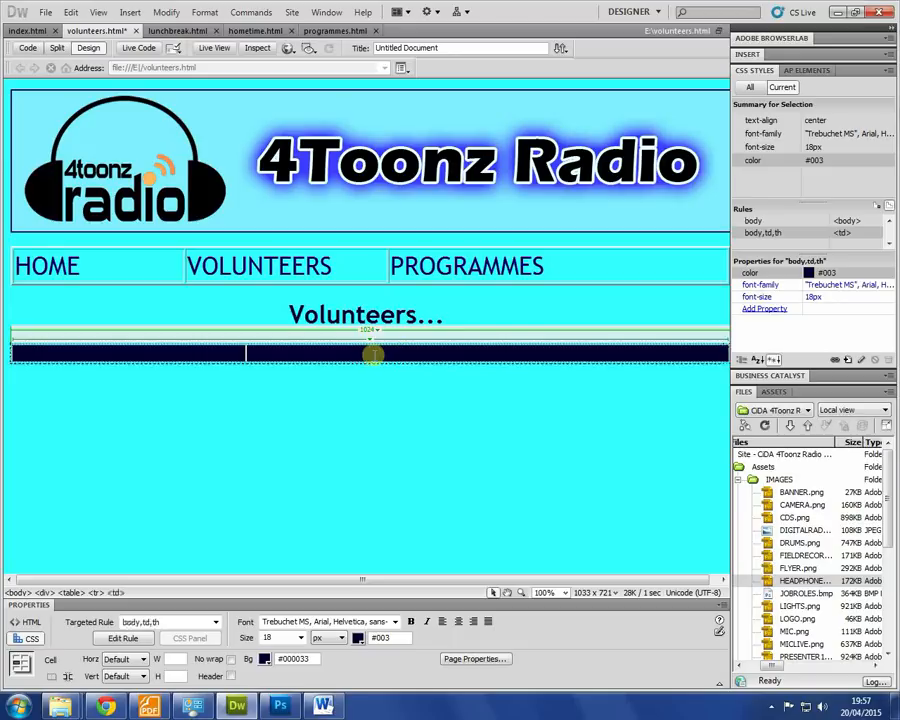
pyautogui.click(374, 357)
pyautogui.doubleClick(374, 357)
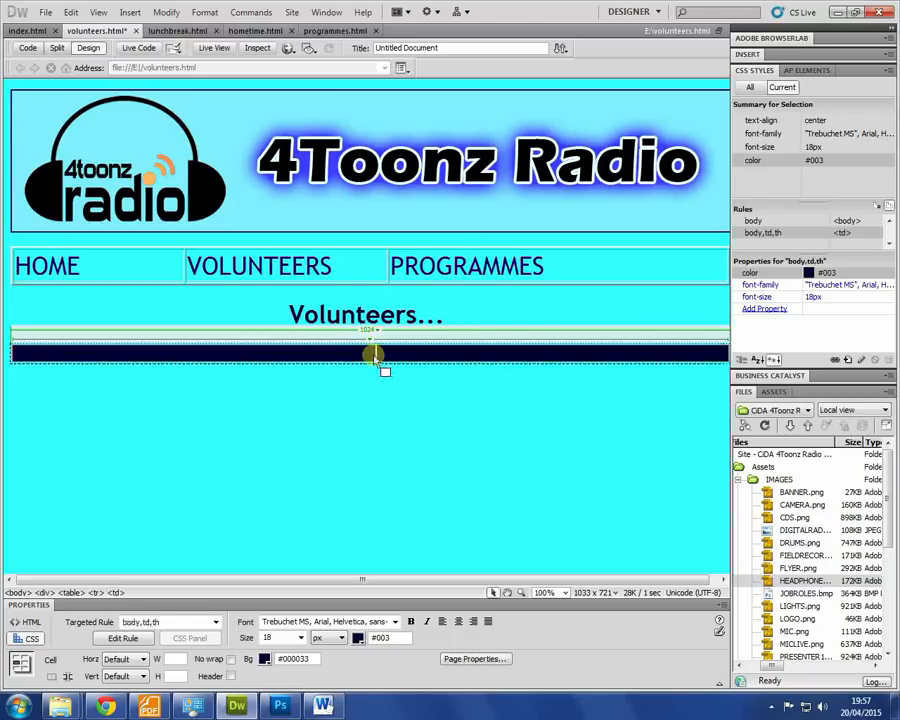
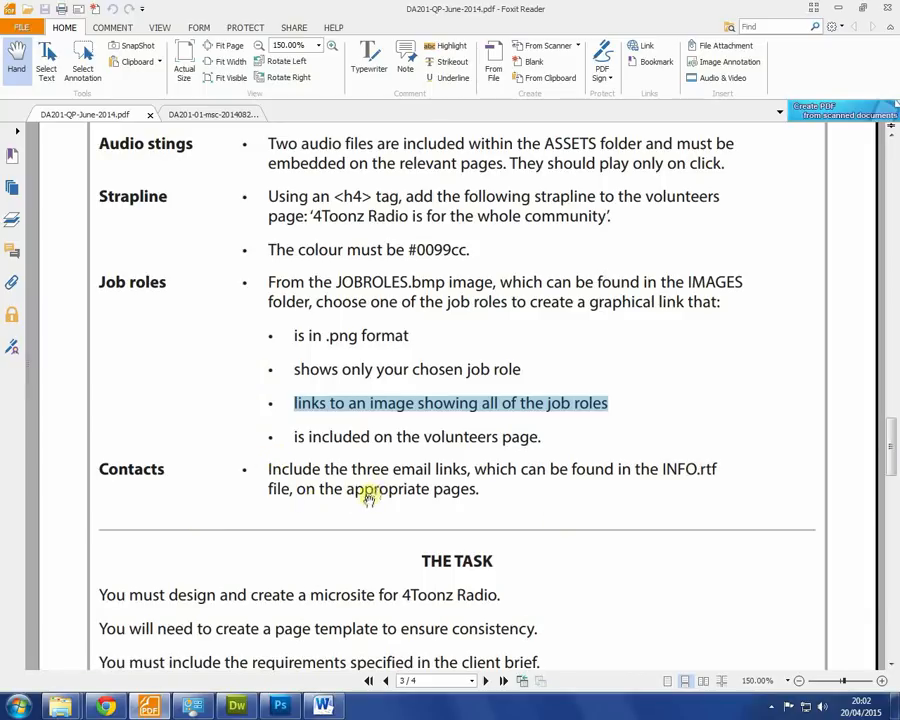
# - Switch to Dreamweaver and separate the Email line from the volunteer paragraph with a blank line in volunteers.html
pyautogui.hotkey('alt', 'Tab')
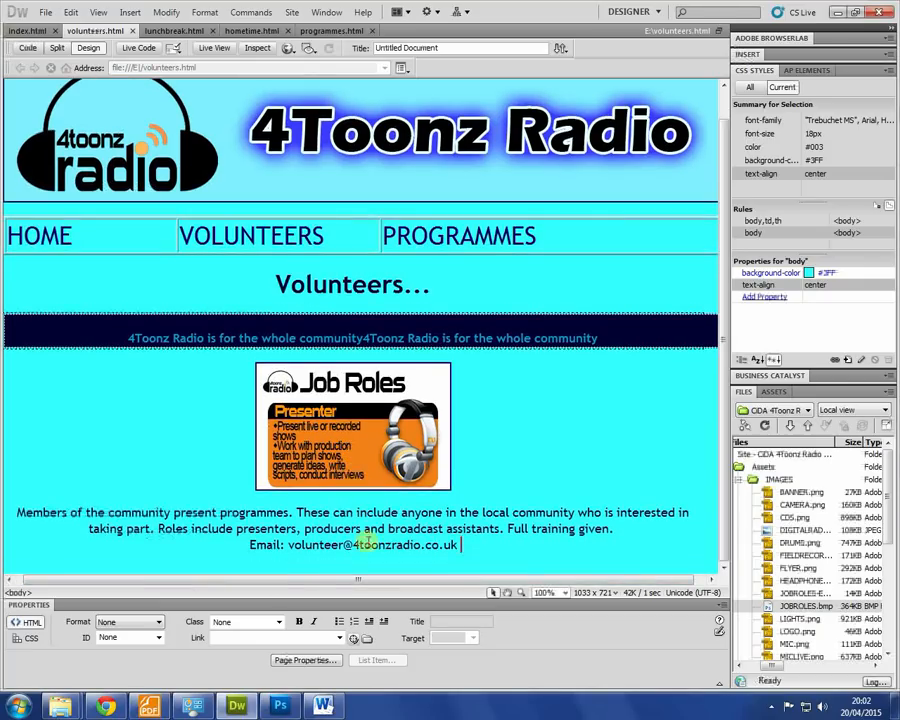
pyautogui.click(615, 529)
pyautogui.press('Return')
pyautogui.scroll(-1, 414, 448)
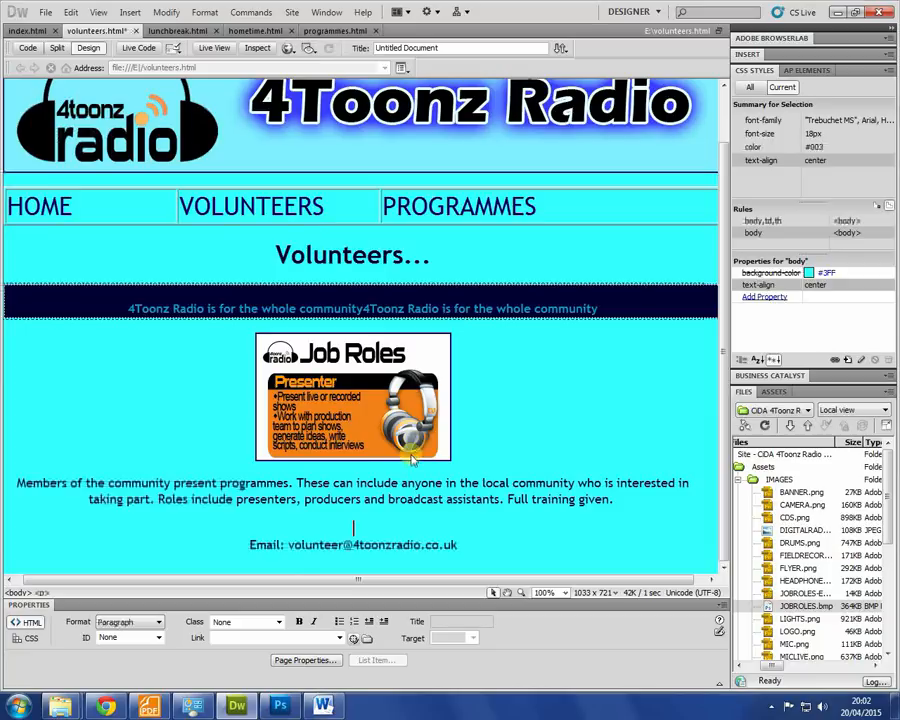
# - Turn the volunteer email address into a mailto link to that same address
pyautogui.moveTo(467, 545); pyautogui.dragTo(287, 547)
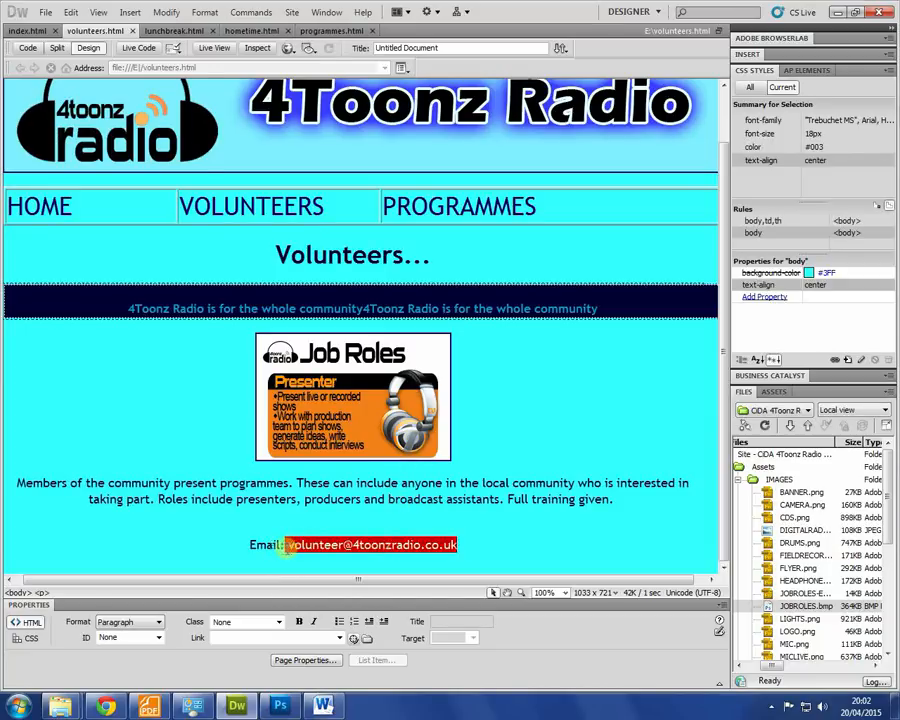
pyautogui.click(226, 638)
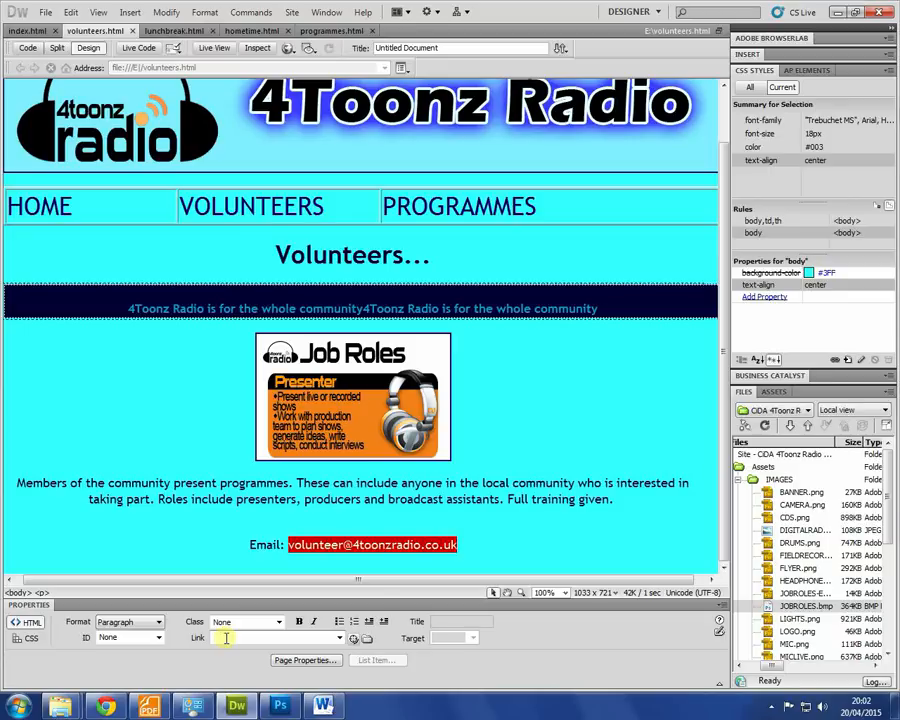
pyautogui.write('mai')
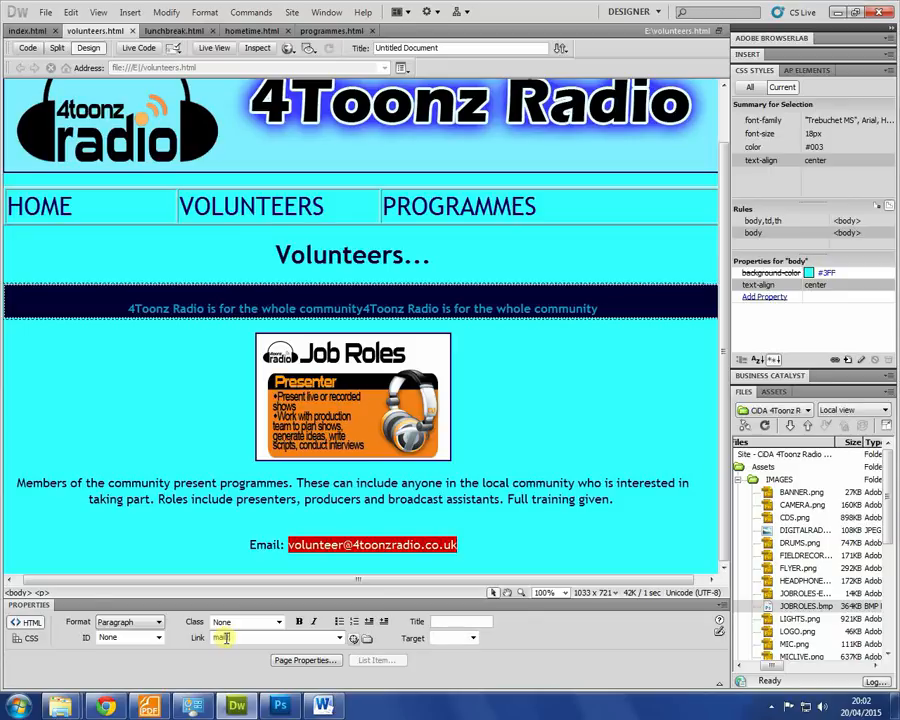
pyautogui.write('lto:volunt')
pyautogui.write('.uk')
pyautogui.press('Return')
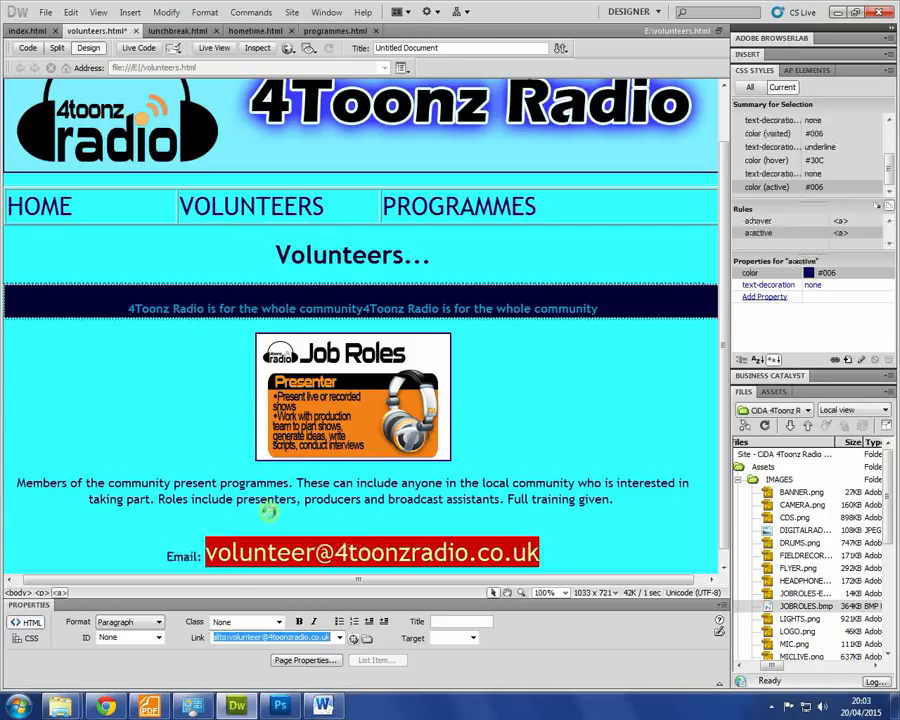
# - Add "Click to" in front of "Email:" on the volunteer contact line
pyautogui.click(235, 527)
pyautogui.click(167, 557)
pyautogui.write('Click ')
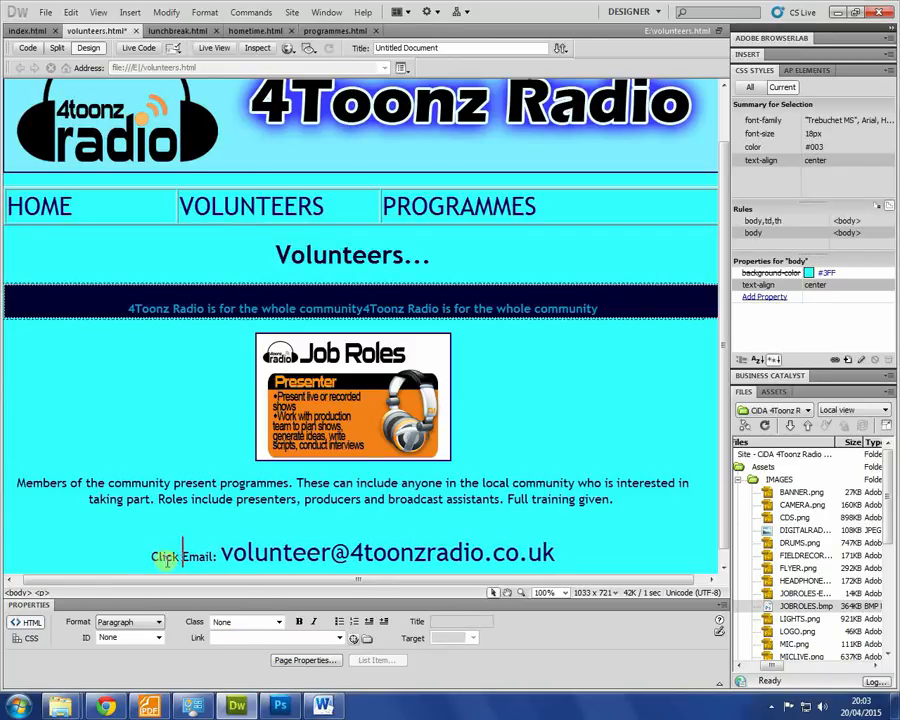
pyautogui.write('to')
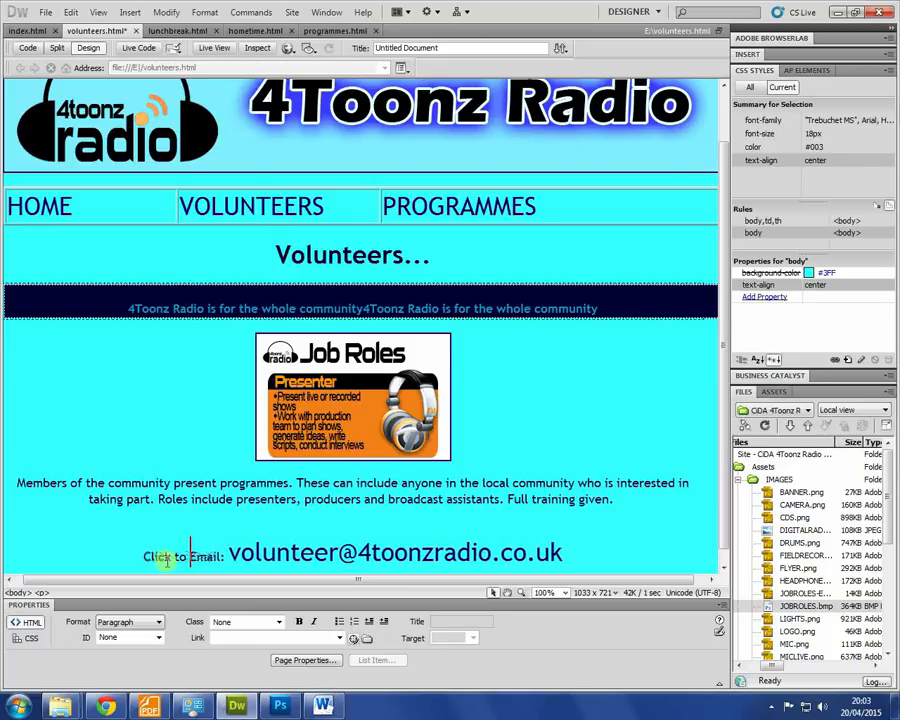
# - Copy the whole "Click to Email" line from volunteers.html and paste it below the flyer image in index.html
pyautogui.scroll(-1, 575, 553)
pyautogui.moveTo(564, 537); pyautogui.dragTo(4, 535)
pyautogui.hotkey('ctrl', 'c')
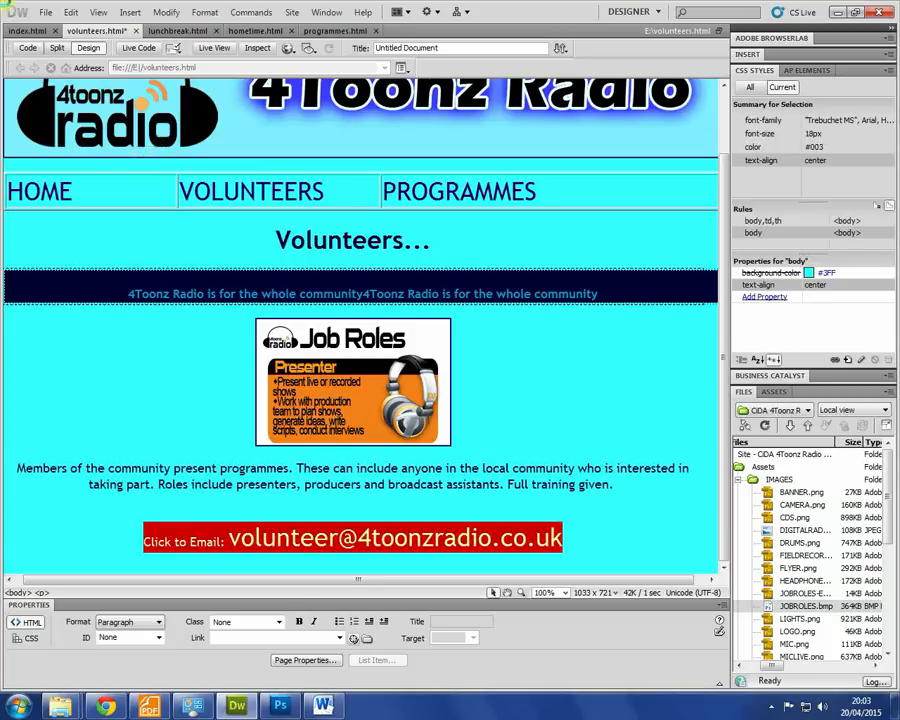
pyautogui.click(27, 30)
pyautogui.scroll(-3, 261, 328)
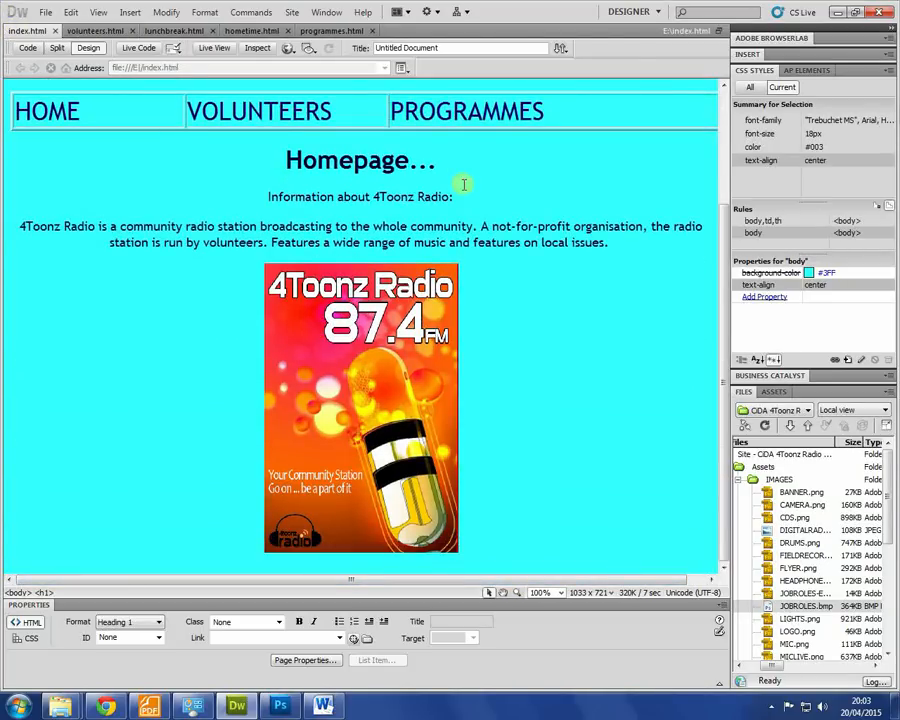
pyautogui.scroll(-1, 462, 175)
pyautogui.hotkey('ctrl', 'v')
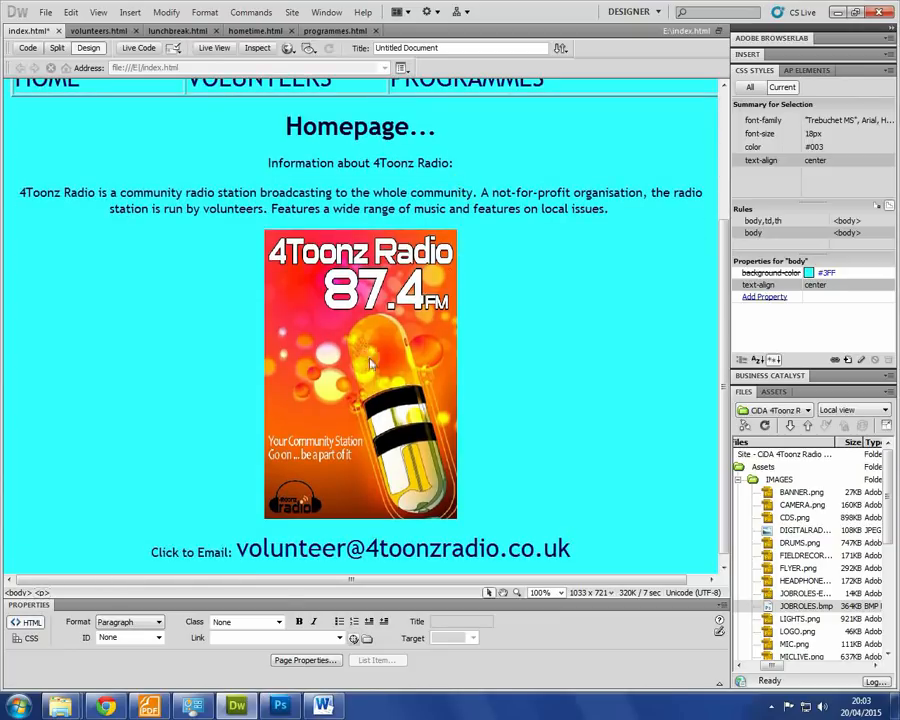
# - Look up the general contact email in INFO.rtf and replace "volunteer" with "info" in the homepage's displayed address
pyautogui.click(341, 706)
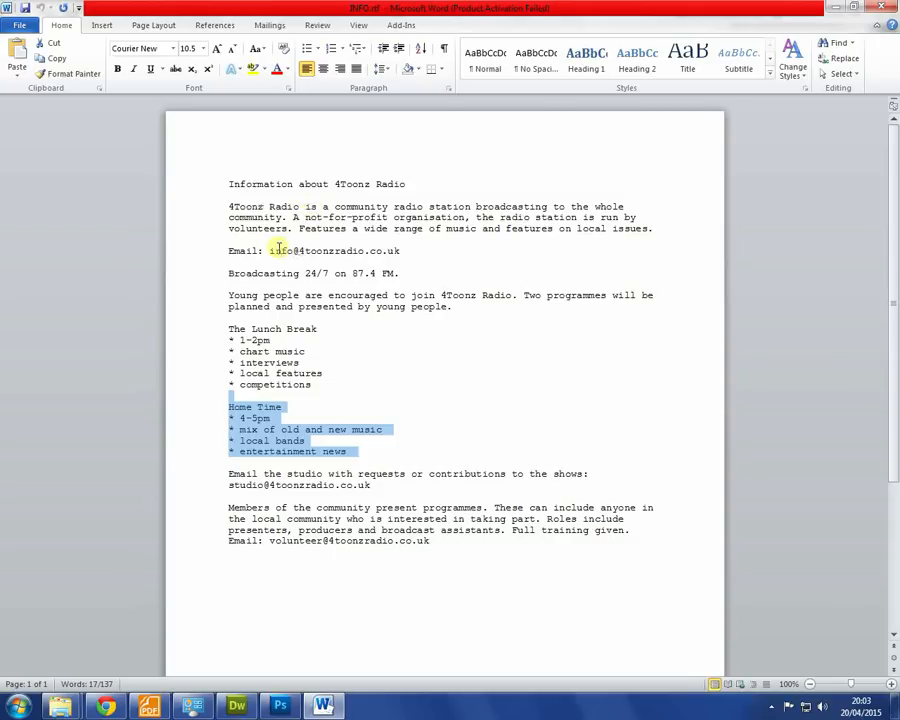
pyautogui.hotkey('alt', 'Tab')
pyautogui.click(281, 548)
pyautogui.doubleClick(281, 548)
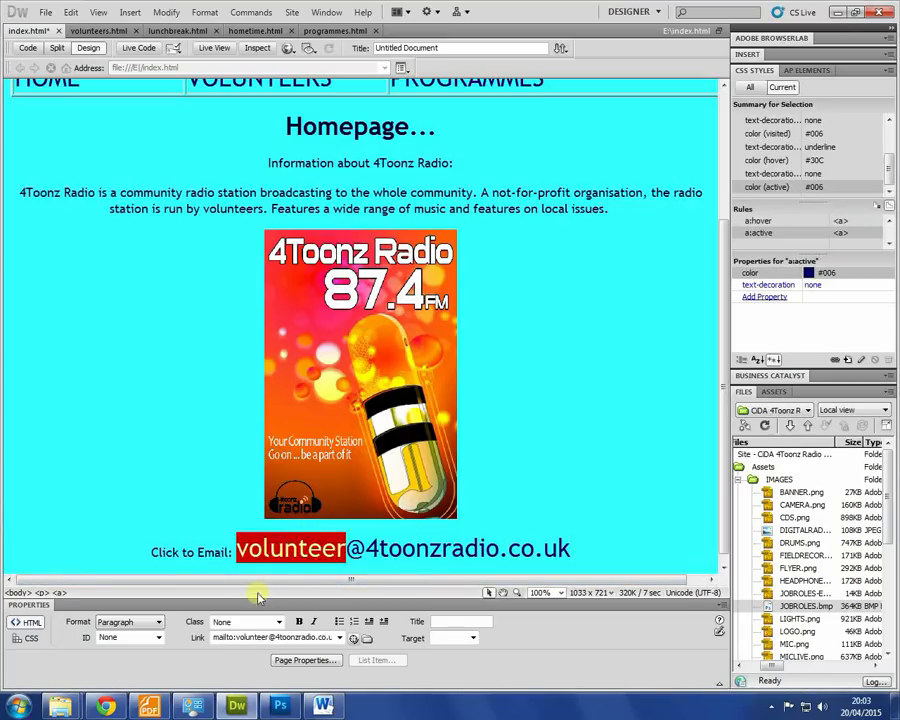
pyautogui.write('info')
# - Change the homepage contact link's target to a mailto link for the info email address
pyautogui.click(249, 631)
pyautogui.click(257, 638)
pyautogui.moveTo(263, 638); pyautogui.dragTo(231, 637)
pyautogui.hotkey('ctrl', 'a')
pyautogui.write('inf')
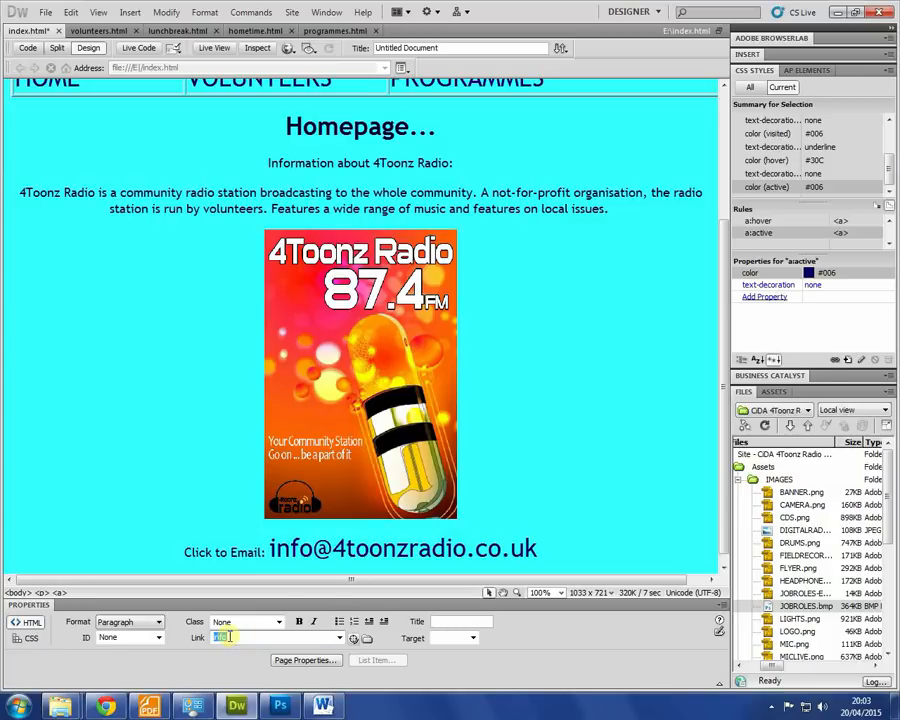
pyautogui.hotkey('ctrl', 'z')
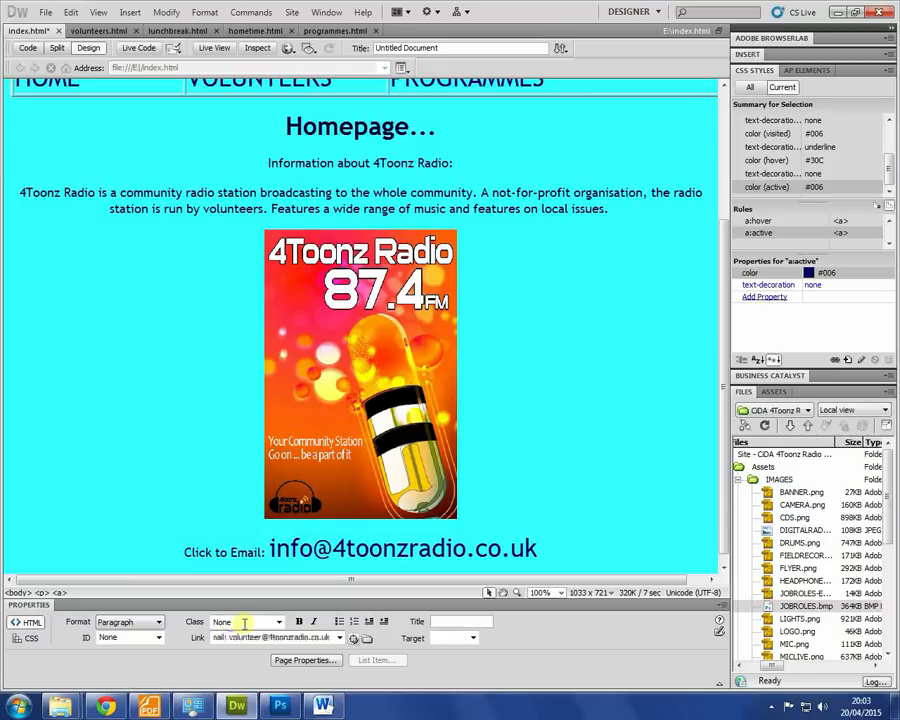
pyautogui.hotkey('ctrl', 'a')
pyautogui.write('m')
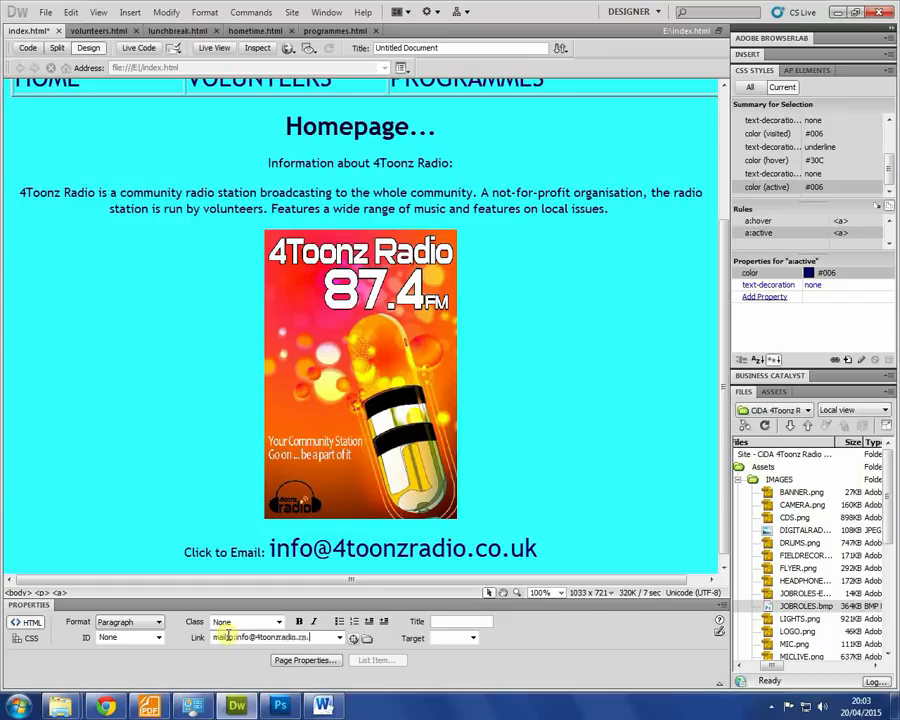
pyautogui.press('Return')
pyautogui.click(514, 438)
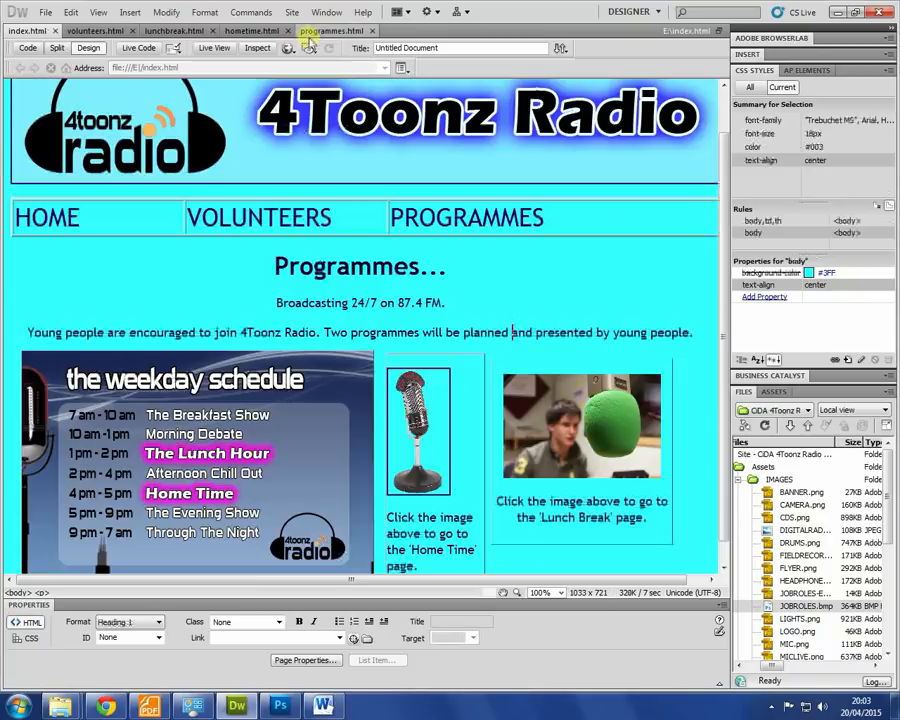
# - In programmes.html, join the broadcasting line to the young people paragraph and add "Click to email the show:" at the end
pyautogui.click(322, 30)
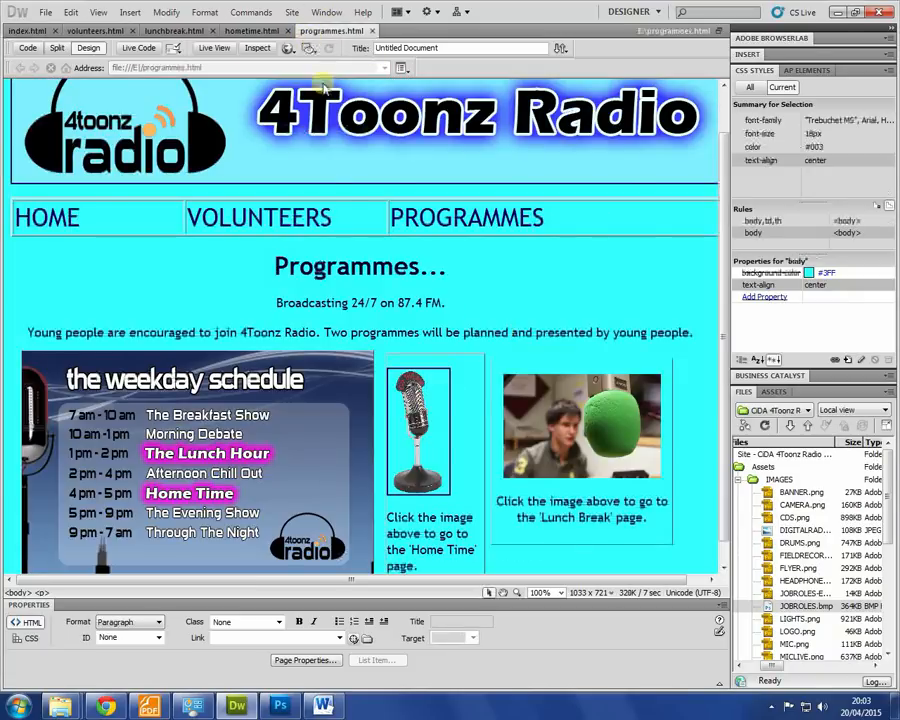
pyautogui.scroll(-1, 474, 328)
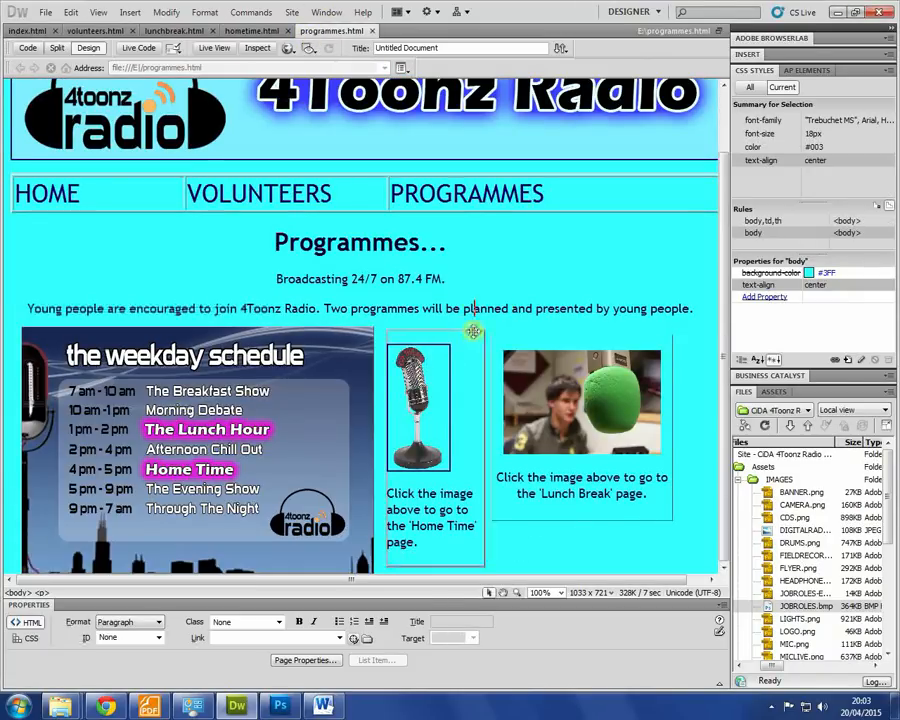
pyautogui.click(472, 278)
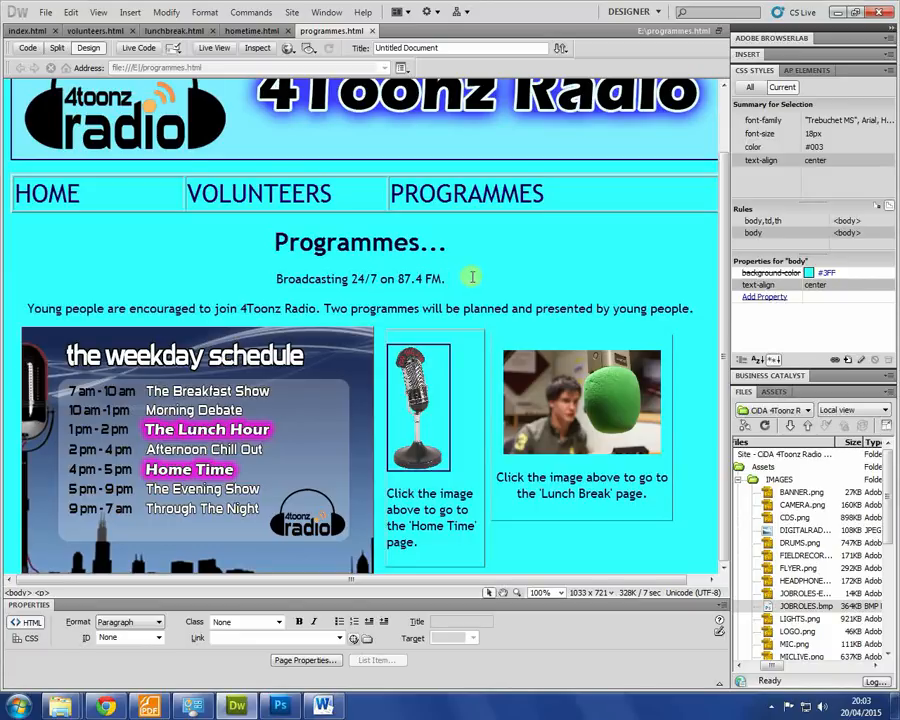
pyautogui.press('Delete')
pyautogui.write('Click to ')
pyautogui.write('email the studio')
# - Copy the studio email sentence and address from INFO.rtf and paste them over "Click to email the show:" on the programmes page
pyautogui.hotkey('alt', 'Tab')
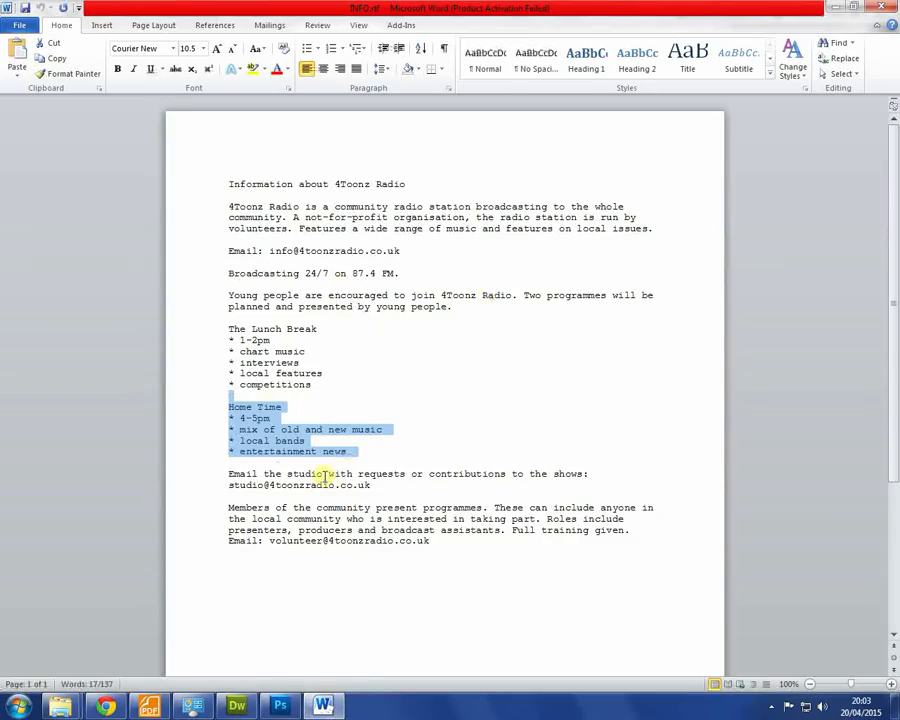
pyautogui.click(185, 484)
pyautogui.click(408, 487)
pyautogui.moveTo(153, 485); pyautogui.dragTo(151, 473)
pyautogui.hotkey('ctrl', 'c')
pyautogui.hotkey('alt', 'Tab')
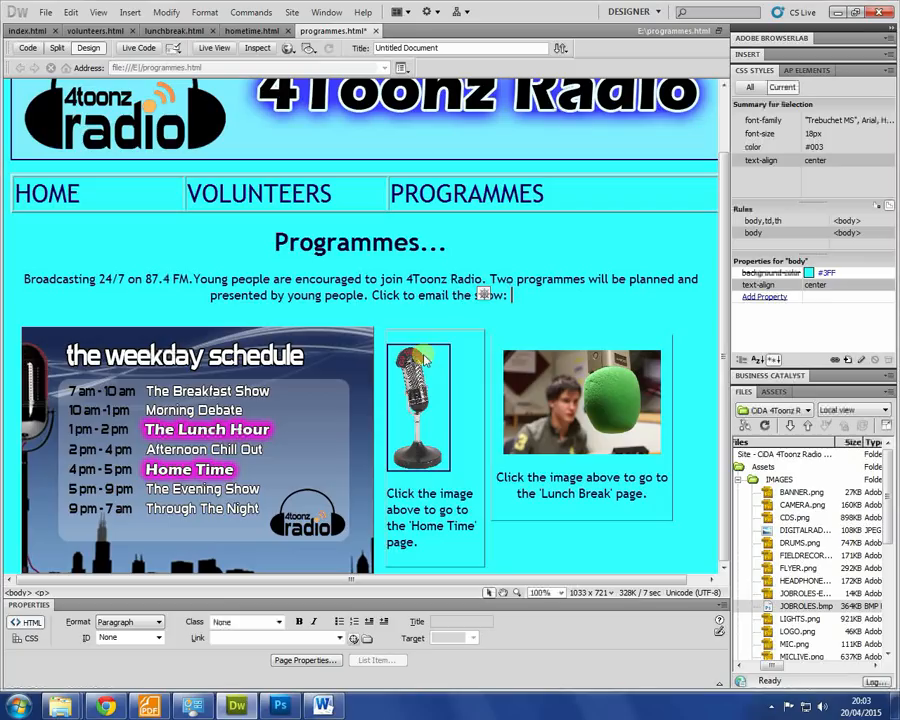
pyautogui.moveTo(512, 295); pyautogui.dragTo(373, 290)
pyautogui.hotkey('ctrl', 'v')
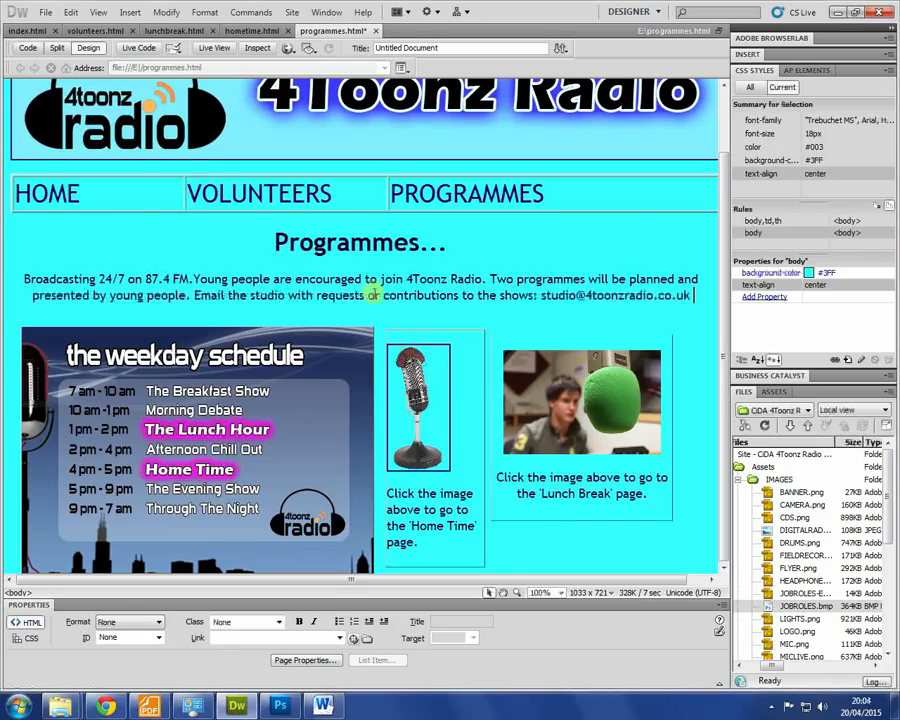
# - Link the studio email address on the programmes page to a mailto target for that same address
pyautogui.moveTo(690, 297); pyautogui.dragTo(541, 296)
pyautogui.hotkey('ctrl', 'c')
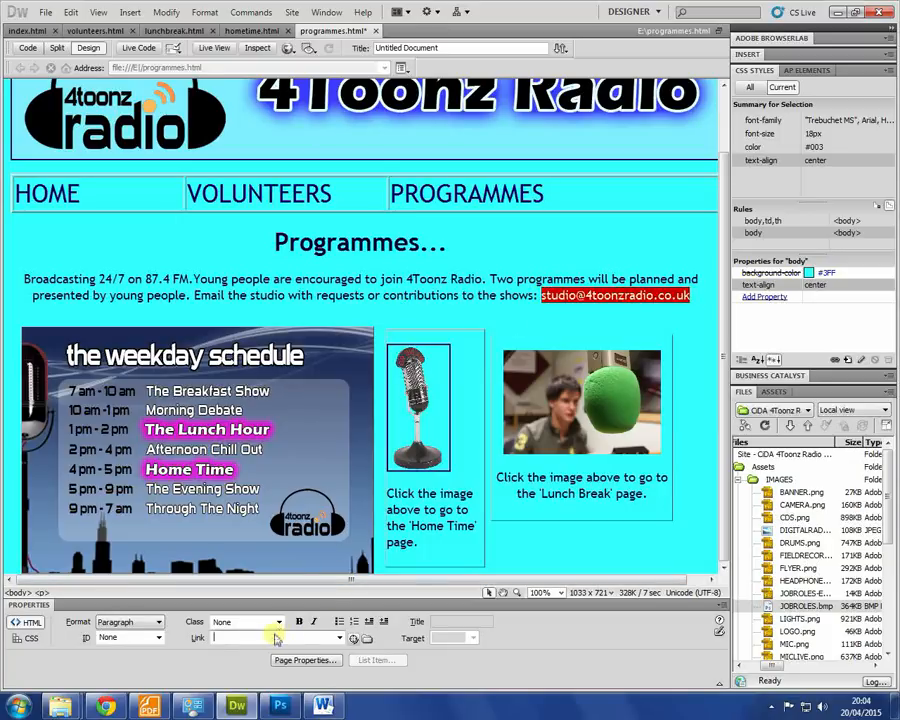
pyautogui.write('ma')
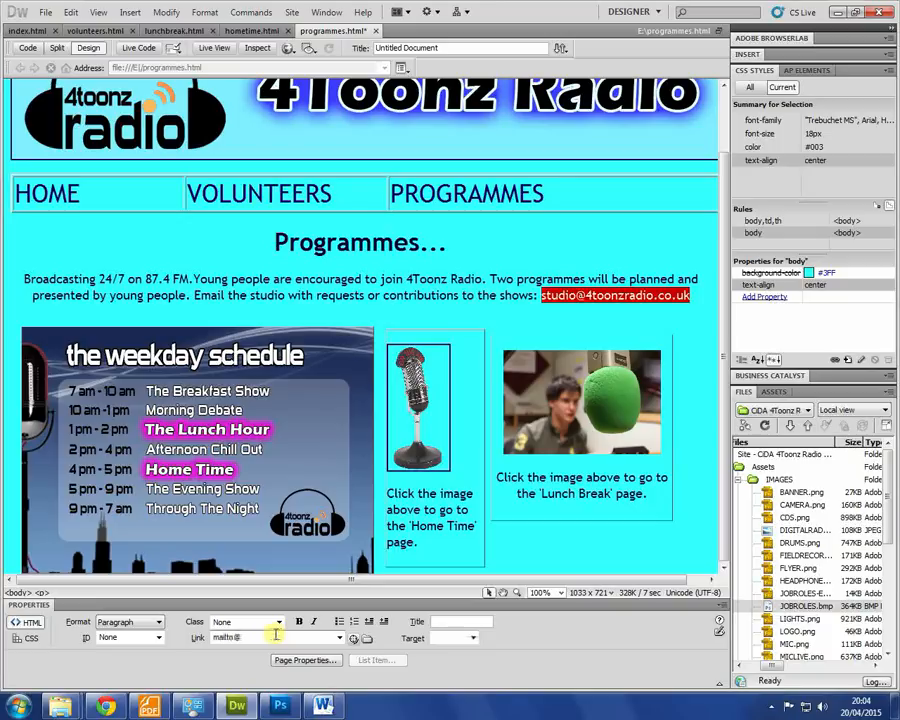
pyautogui.write('ilto:')
pyautogui.hotkey('ctrl', 'v')
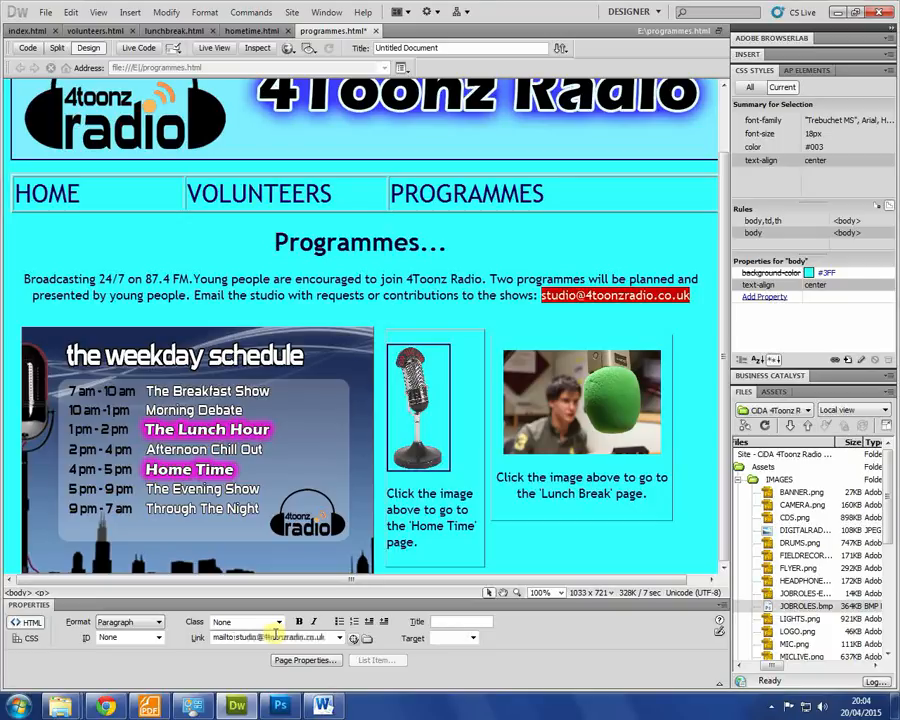
pyautogui.press('Return')
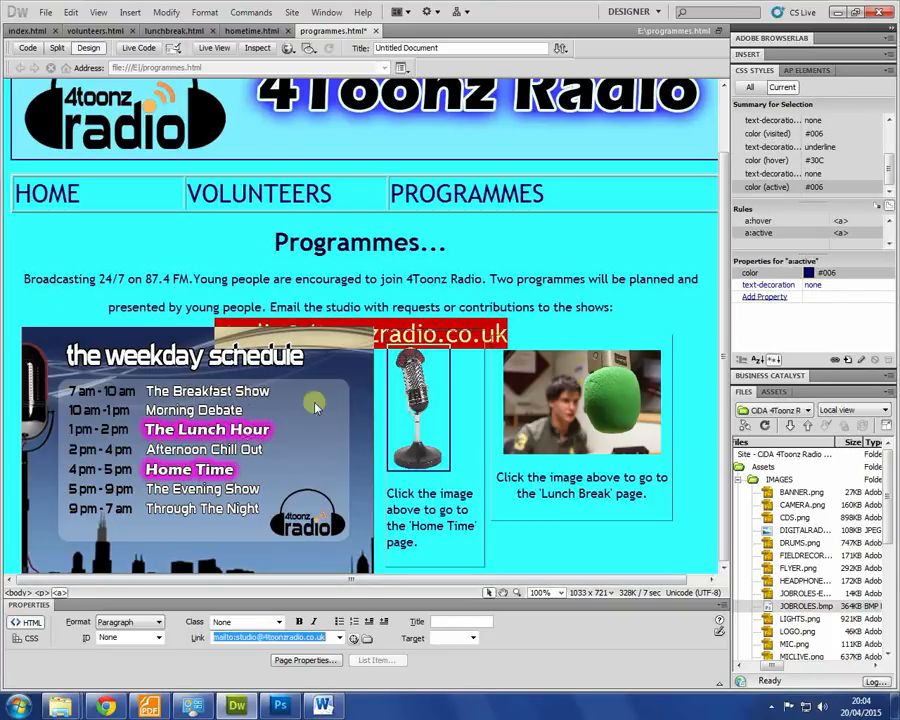
# - Move the schedule image, the Home Time microphone box and the Lunch Break box down, clear of the studio email link
pyautogui.scroll(-1, 533, 295)
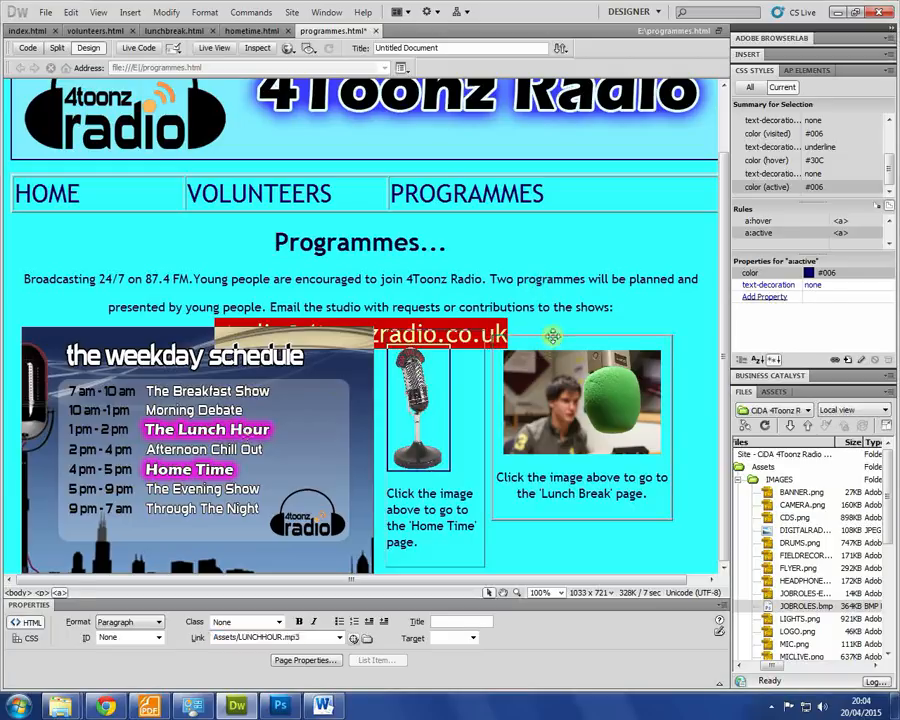
pyautogui.click(489, 352)
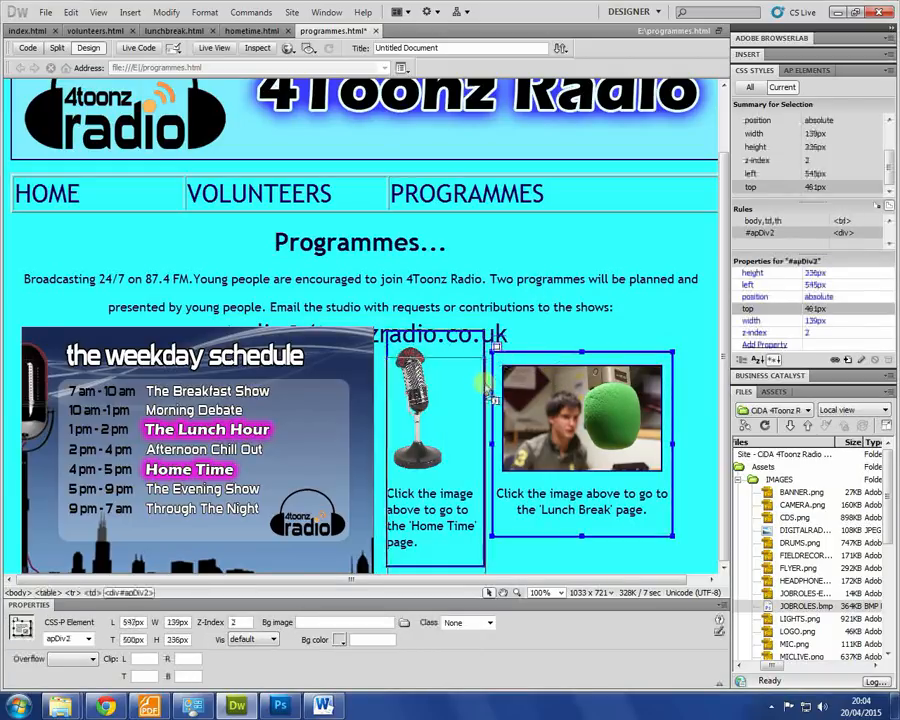
pyautogui.click(370, 364)
pyautogui.moveTo(370, 364); pyautogui.dragTo(370, 394)
pyautogui.click(575, 320)
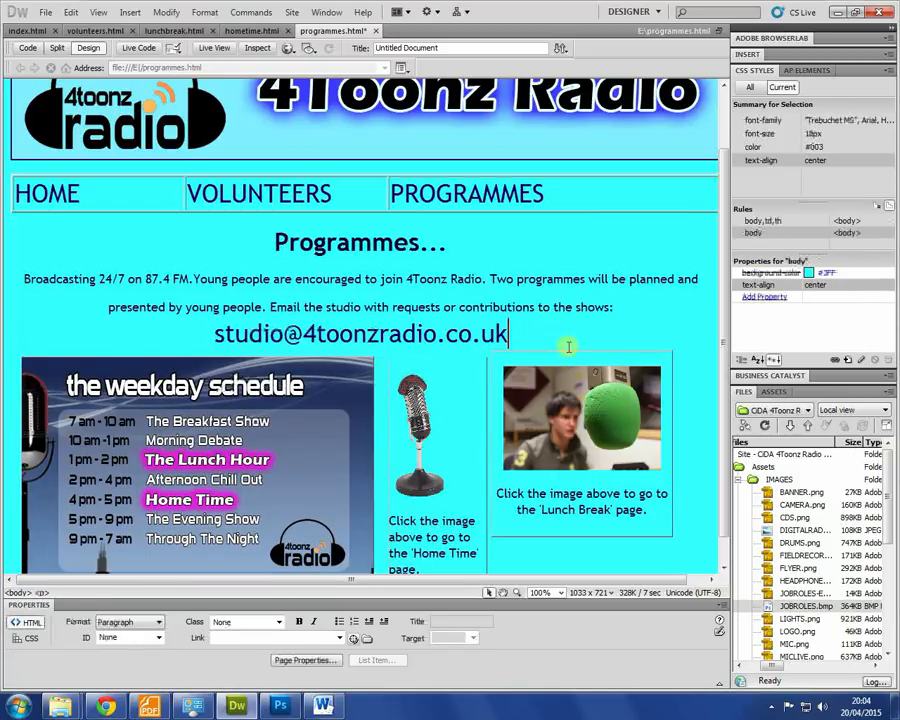
pyautogui.moveTo(571, 352); pyautogui.dragTo(592, 360)
pyautogui.click(584, 339)
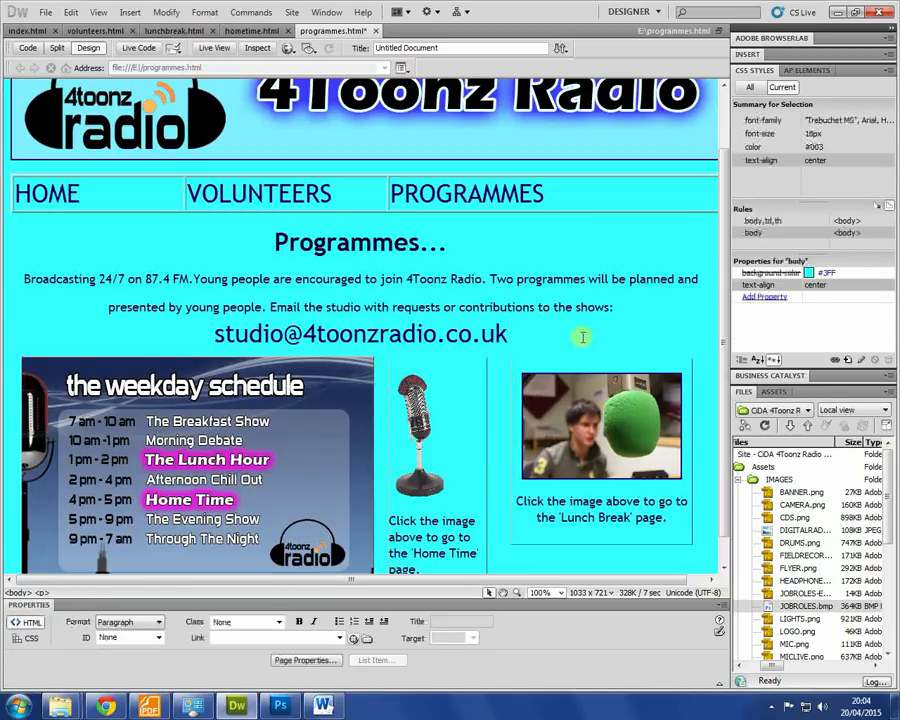
# - Preview the programmes page in the browser and test the navigation links between the home, volunteers and programmes pages
pyautogui.press('F12')
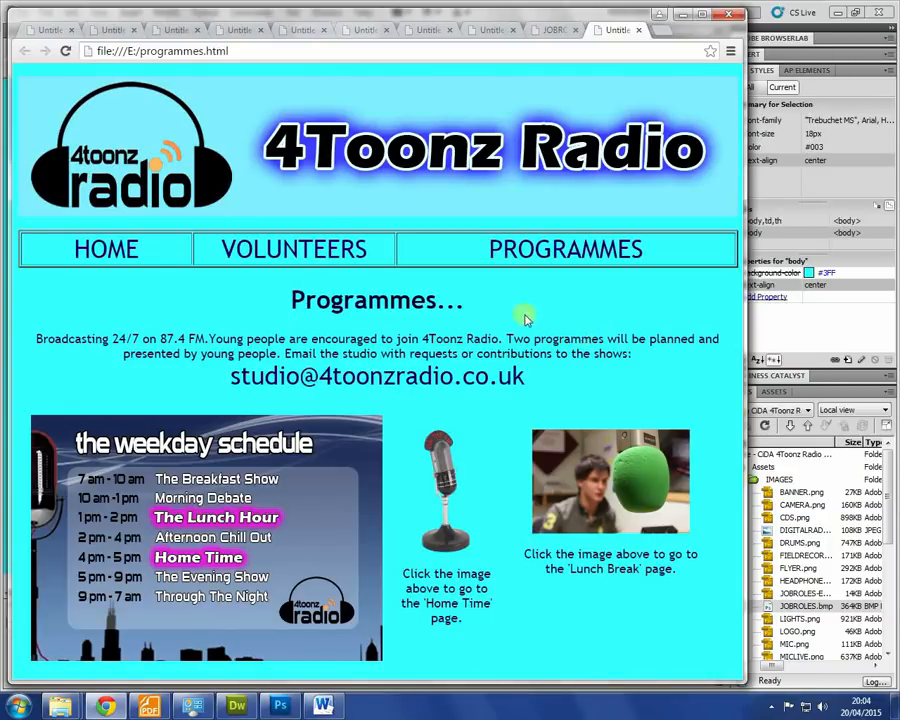
pyautogui.click(308, 244)
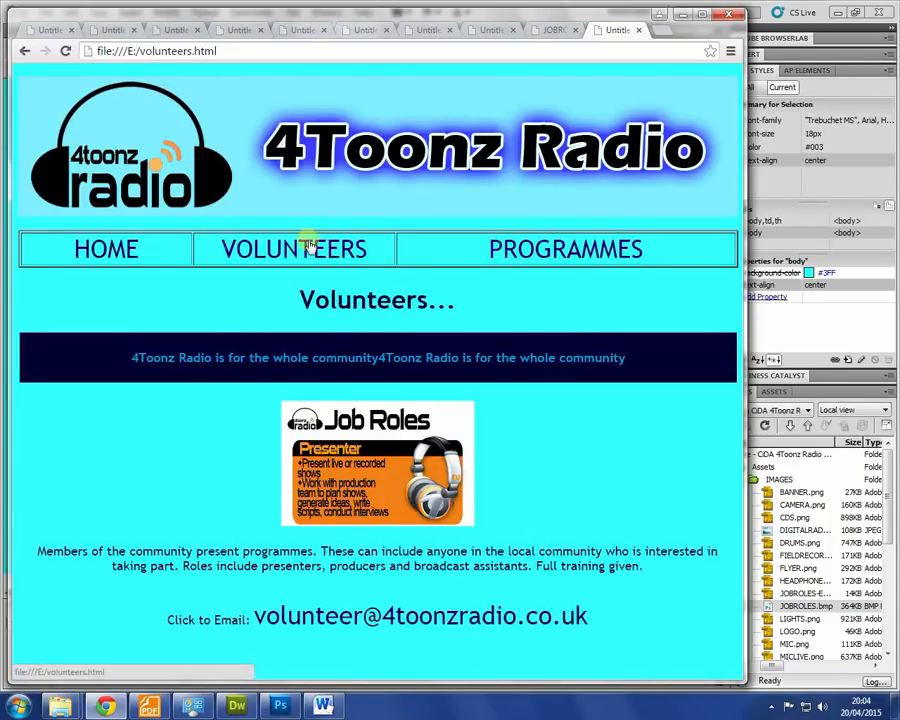
pyautogui.click(120, 254)
pyautogui.click(315, 247)
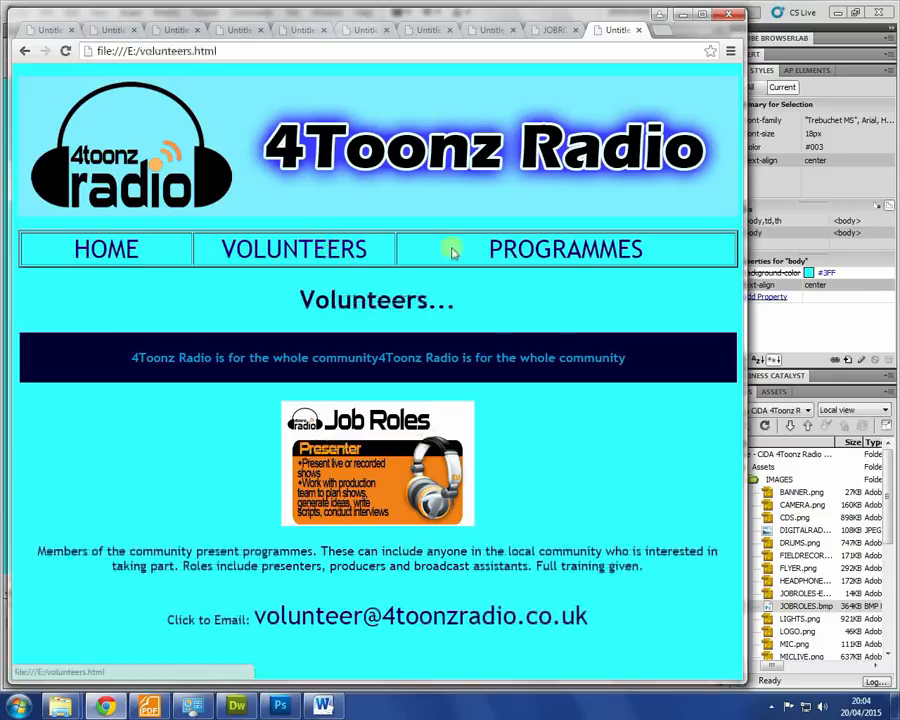
pyautogui.click(510, 247)
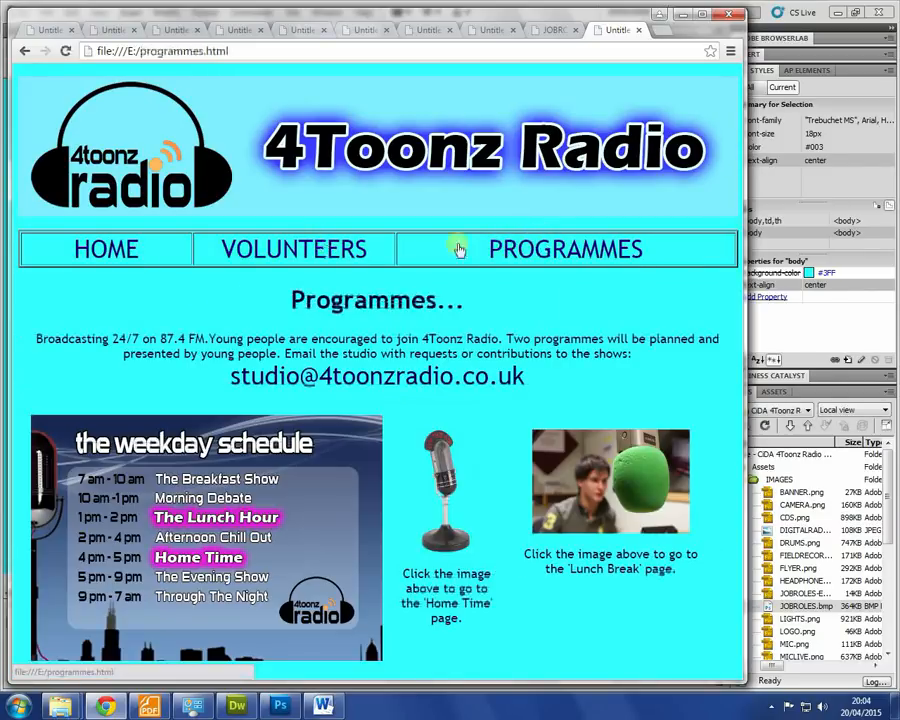
pyautogui.click(237, 240)
pyautogui.click(88, 249)
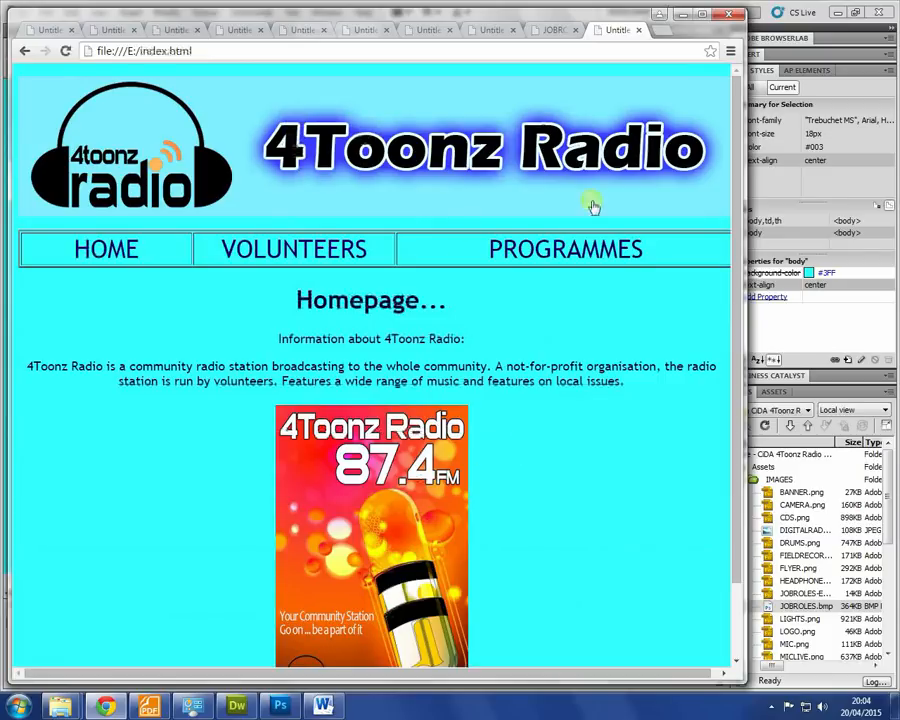
pyautogui.click(703, 13)
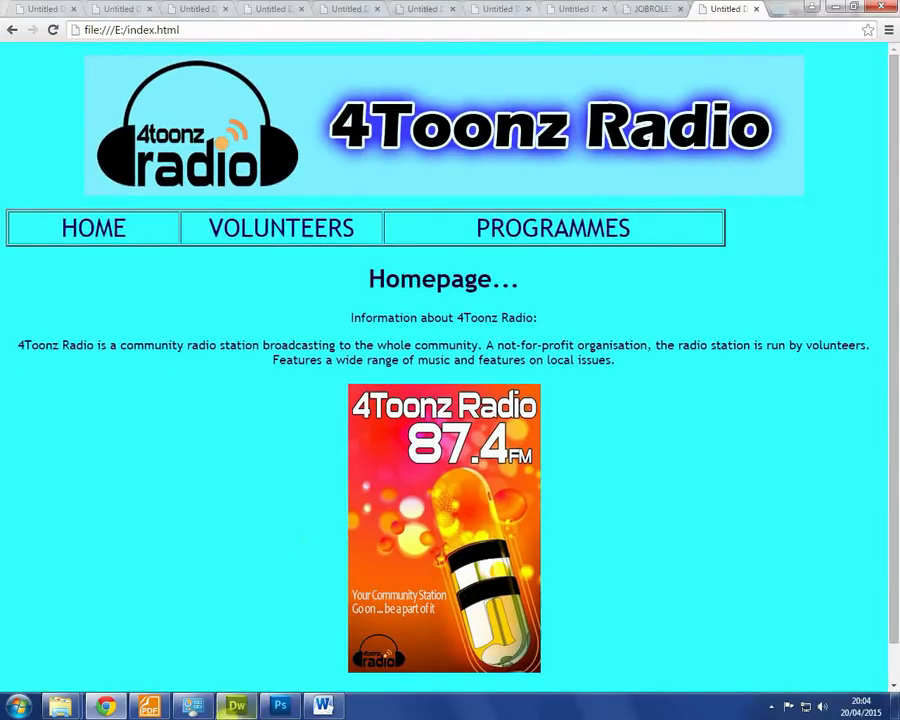
# - Read the exam brief's Contacts and Task sections, checking the requirements for Activity 1 and Activity 2
pyautogui.click(148, 706)
pyautogui.scroll(-3, 326, 468)
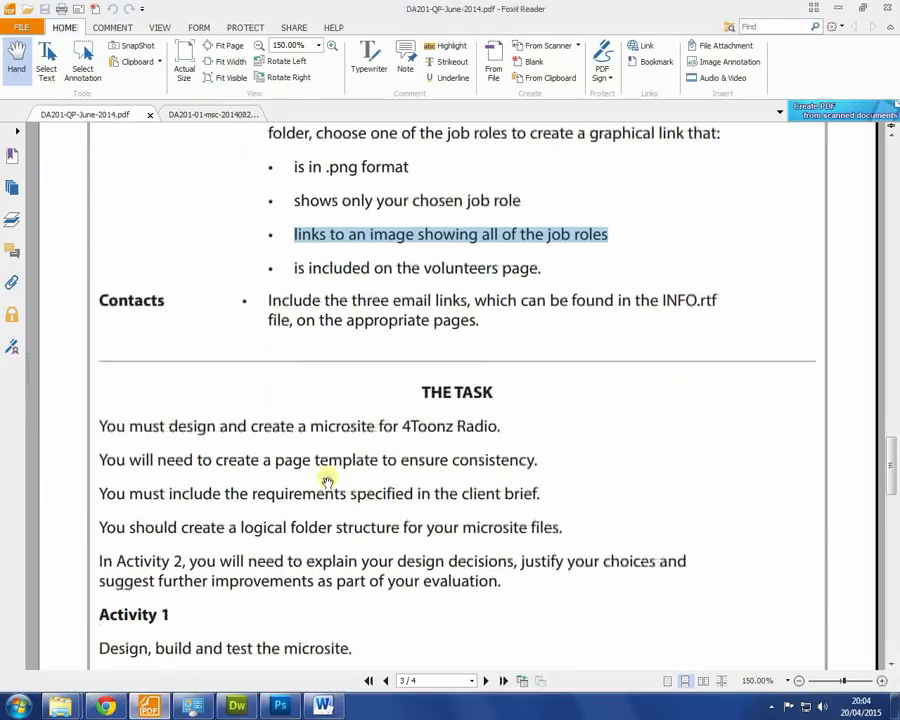
pyautogui.scroll(1, 150, 330)
pyautogui.scroll(-7, 211, 237)
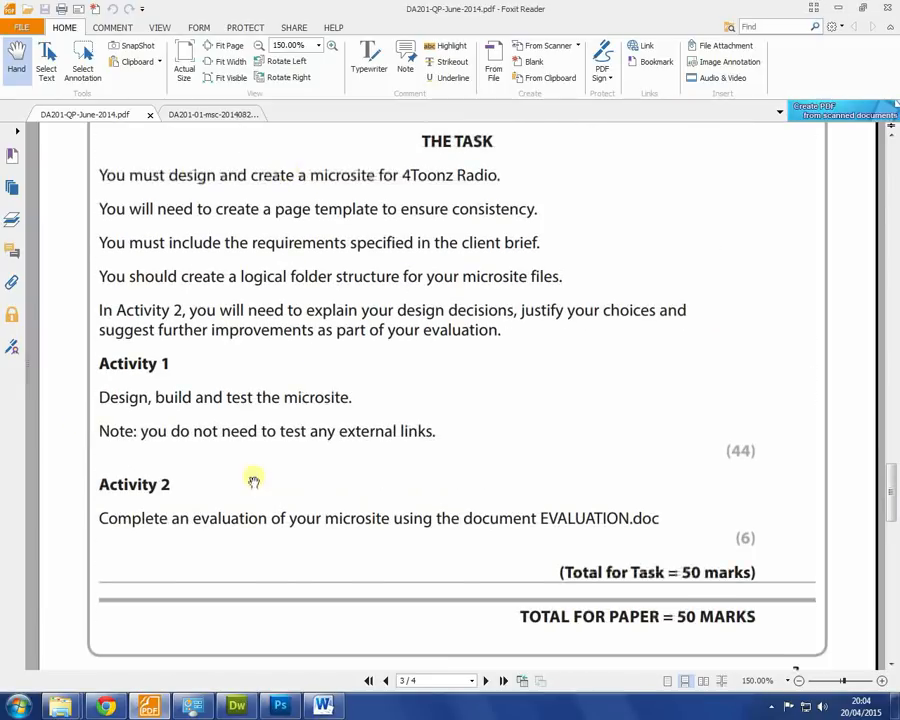
pyautogui.scroll(-1, 238, 335)
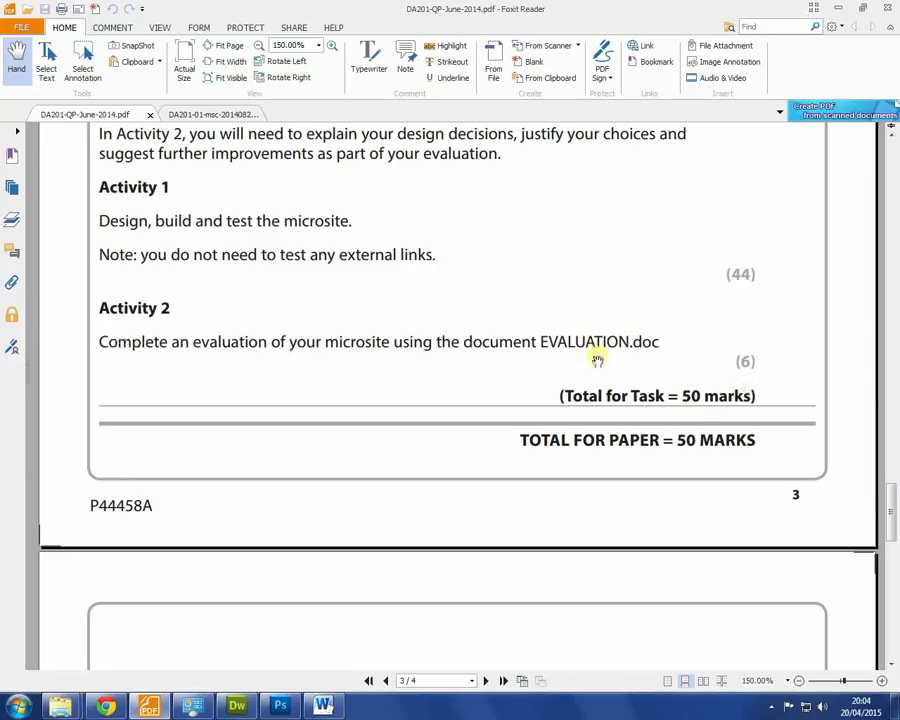
pyautogui.scroll(2, 623, 360)
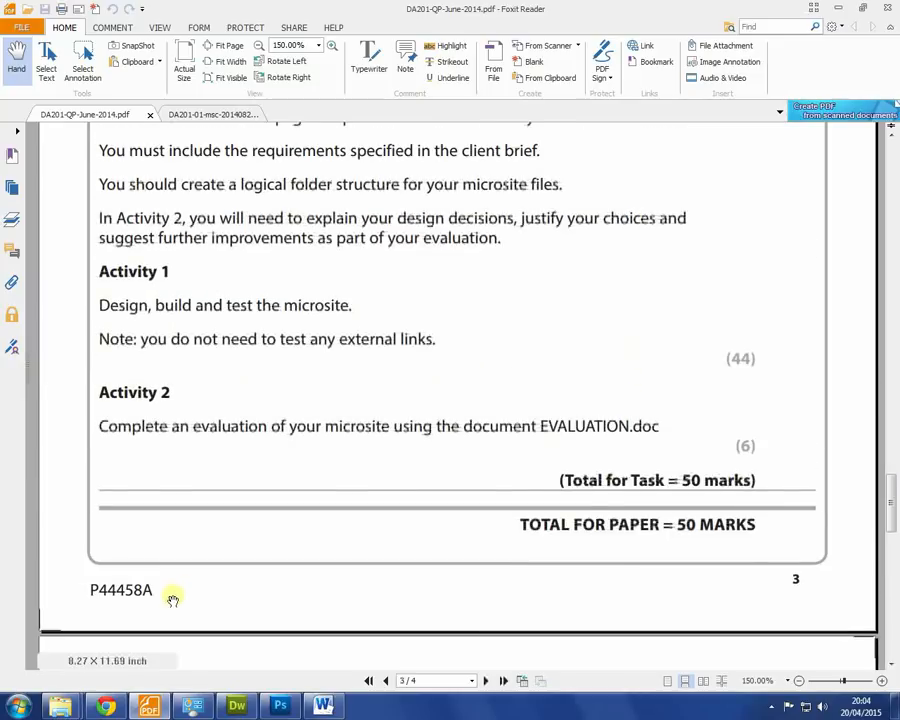
pyautogui.click(322, 706)
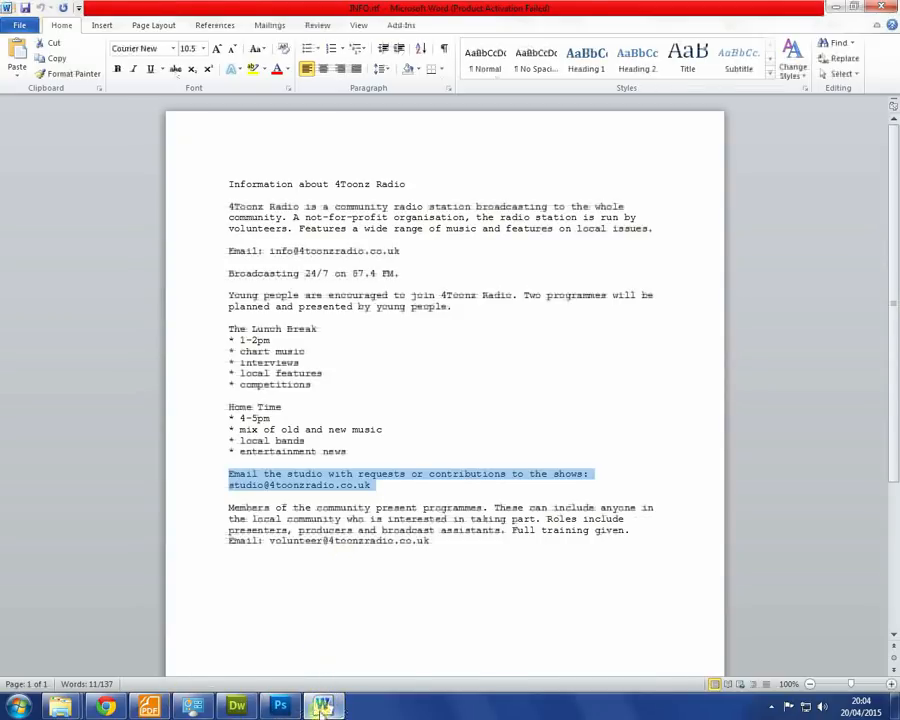
pyautogui.click(148, 706)
pyautogui.click(238, 706)
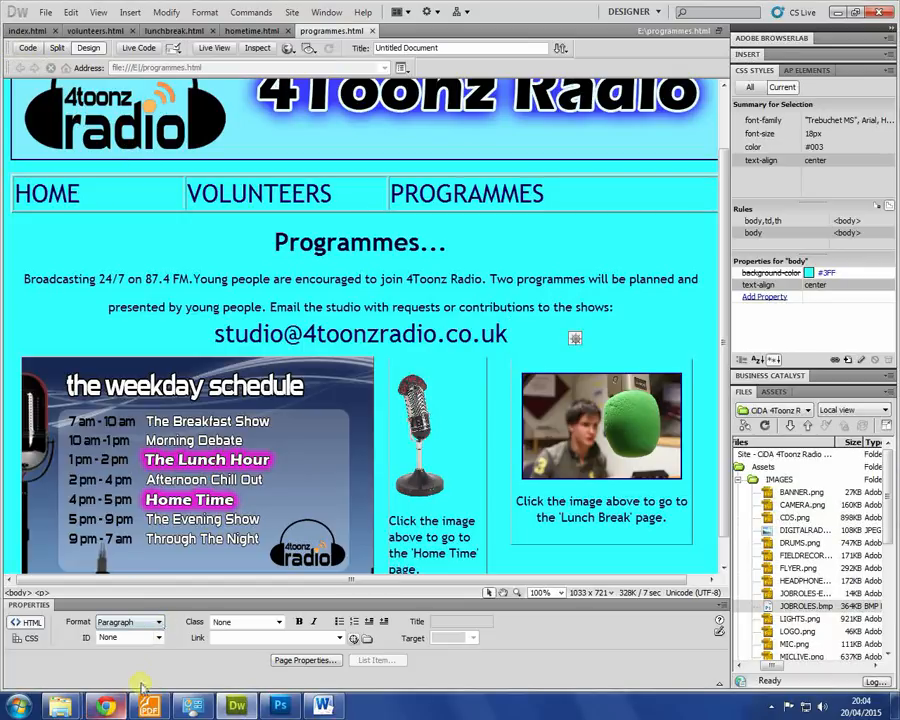
# - Open EVALUATION.doc from the Assets folder on the CIDAEXAM-01 (E:) drive
pyautogui.moveTo(59, 707)
pyautogui.click(241, 643)
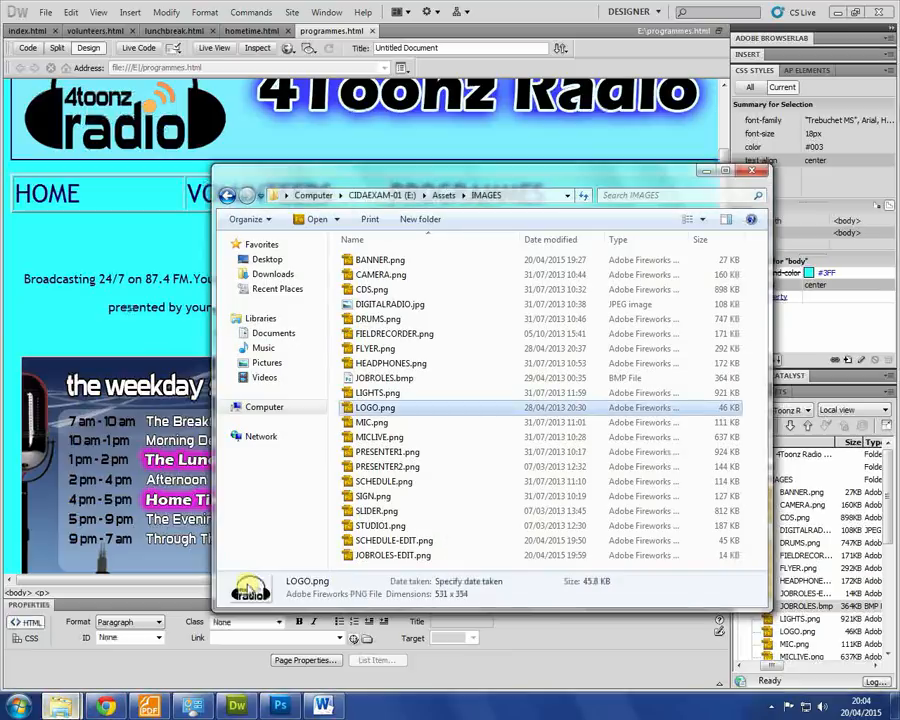
pyautogui.click(392, 437)
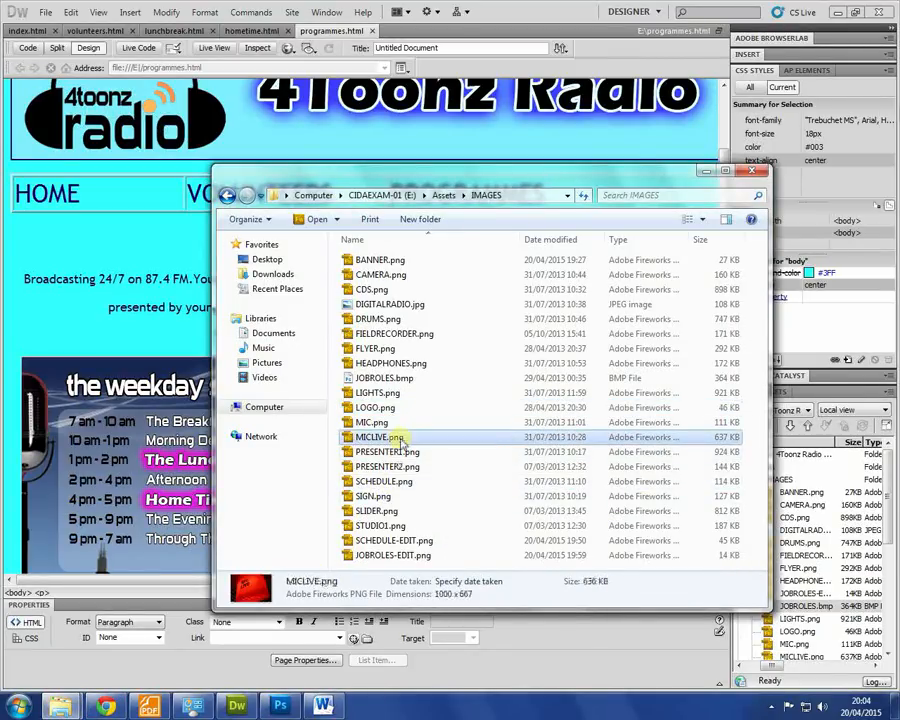
pyautogui.press('BackSpace')
pyautogui.press('Down')
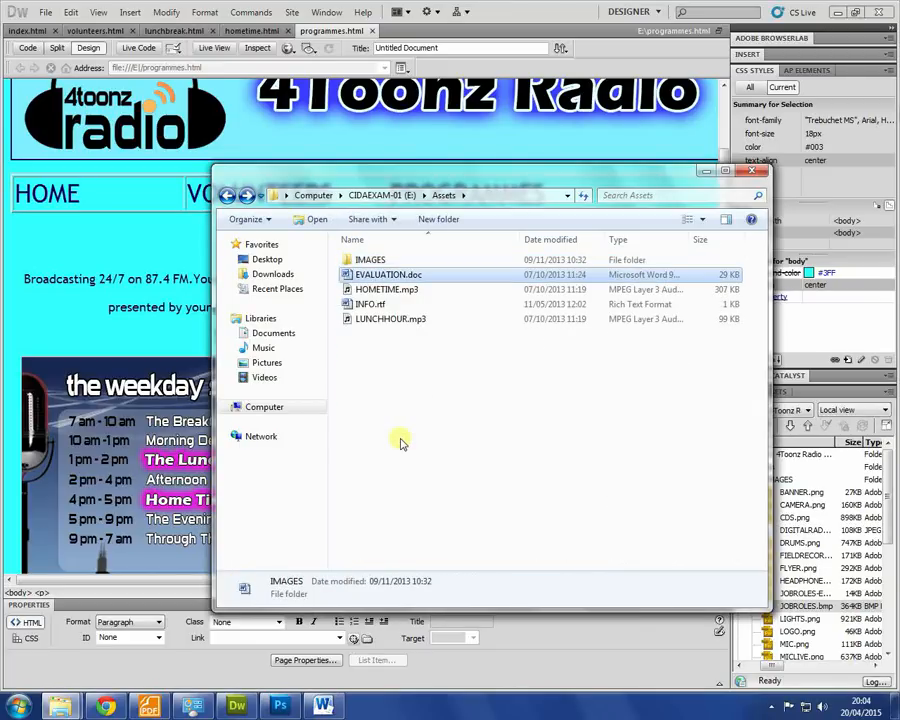
pyautogui.press('Down')
pyautogui.press('Up')
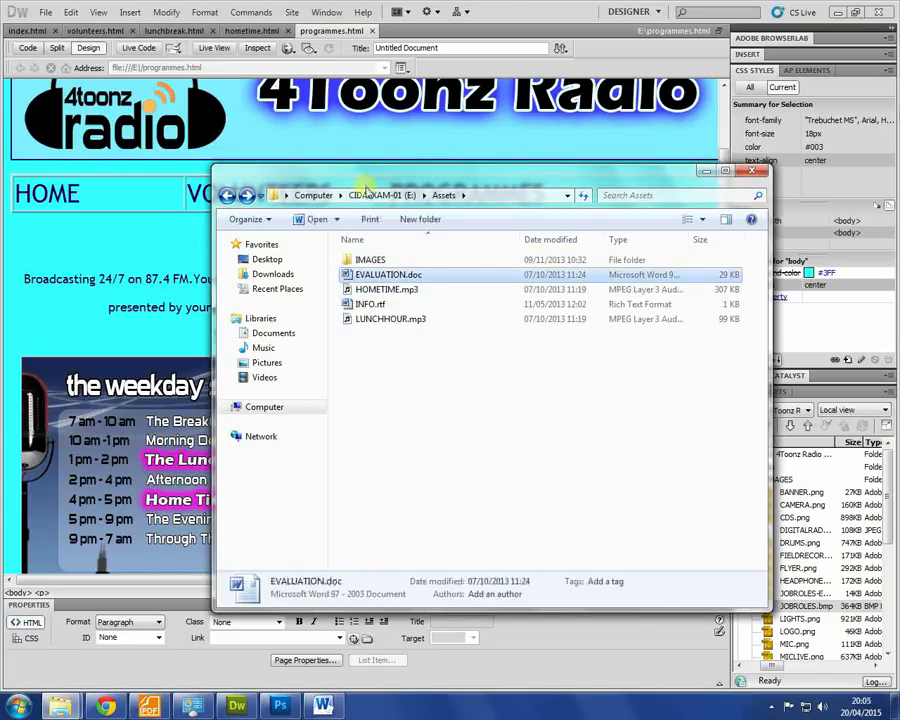
pyautogui.click(367, 197)
pyautogui.doubleClick(350, 259)
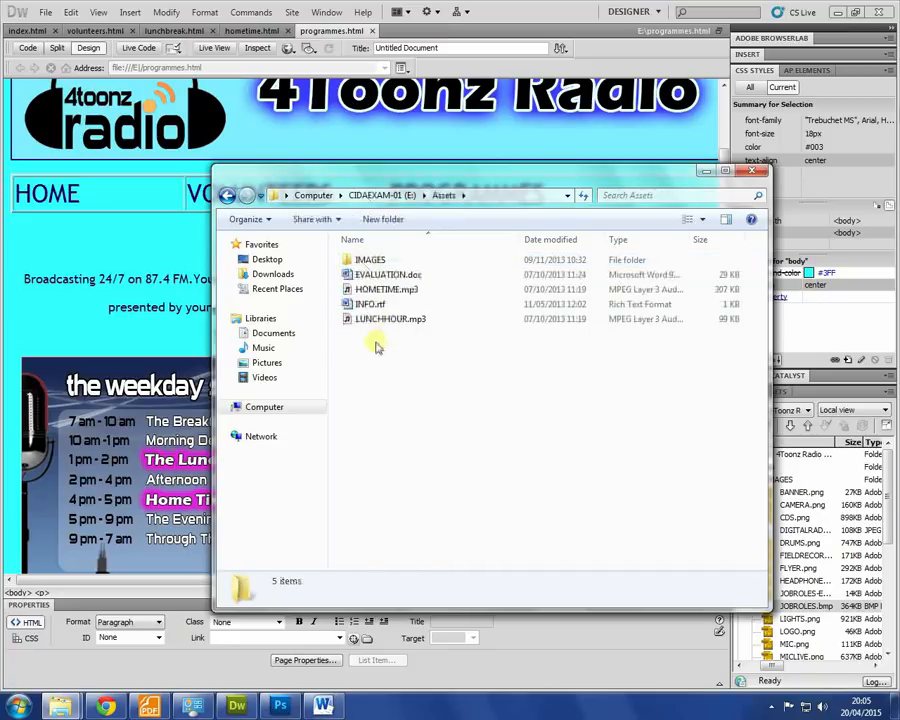
pyautogui.doubleClick(391, 276)
# - Review the evaluation form's three requirements on design decisions, client brief and improvements, and place the cursor in the empty answer cell
pyautogui.click(372, 356)
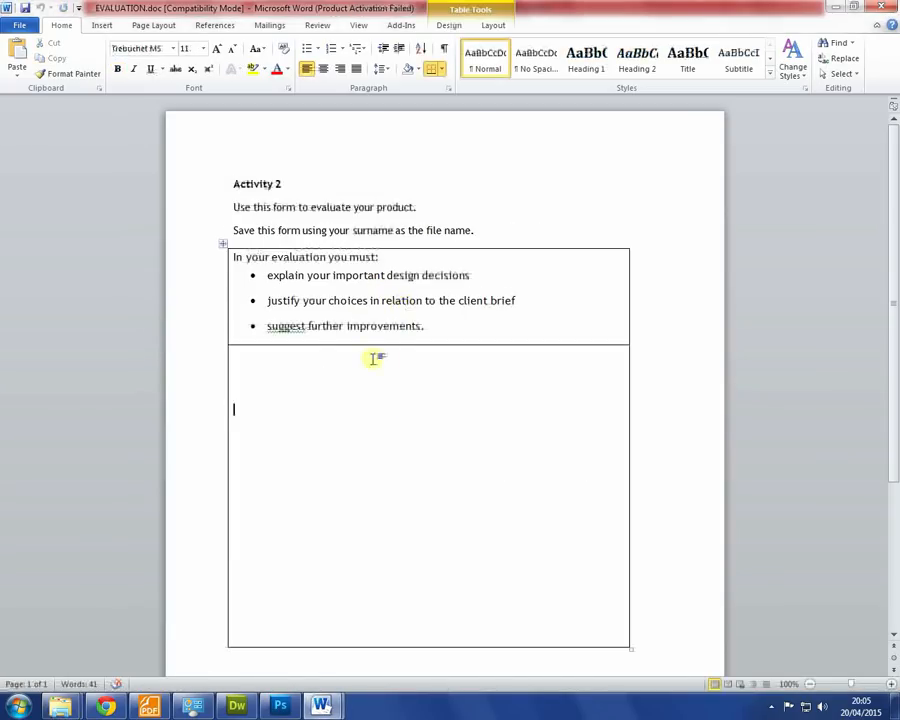
pyautogui.moveTo(251, 267); pyautogui.dragTo(345, 289)
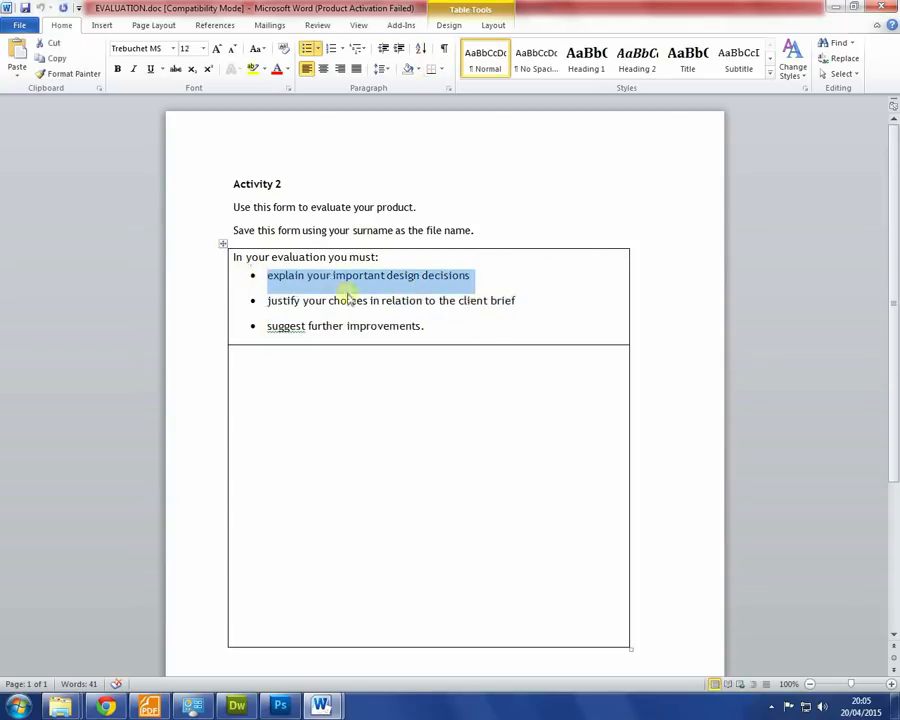
pyautogui.moveTo(285, 305); pyautogui.dragTo(500, 305)
pyautogui.moveTo(458, 340); pyautogui.dragTo(259, 364)
pyautogui.click(275, 419)
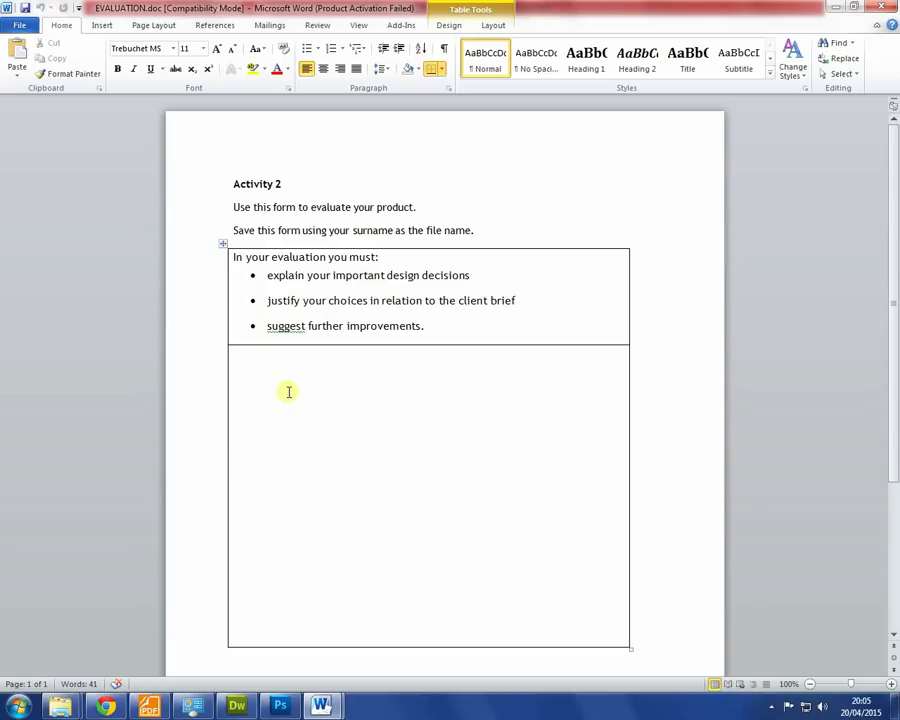
pyautogui.rightClick(288, 392)
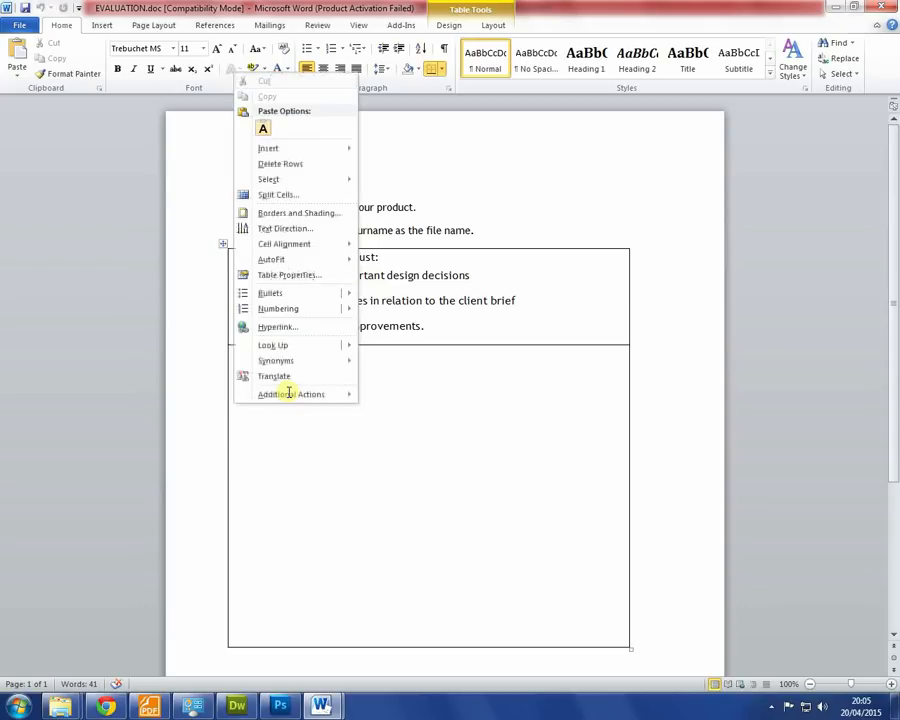
# - Write in the answer cell about choosing a 'lively' light blue and pink colour scheme and a stand-out banner that didn't stretch past 1024 pixels
pyautogui.click(418, 406)
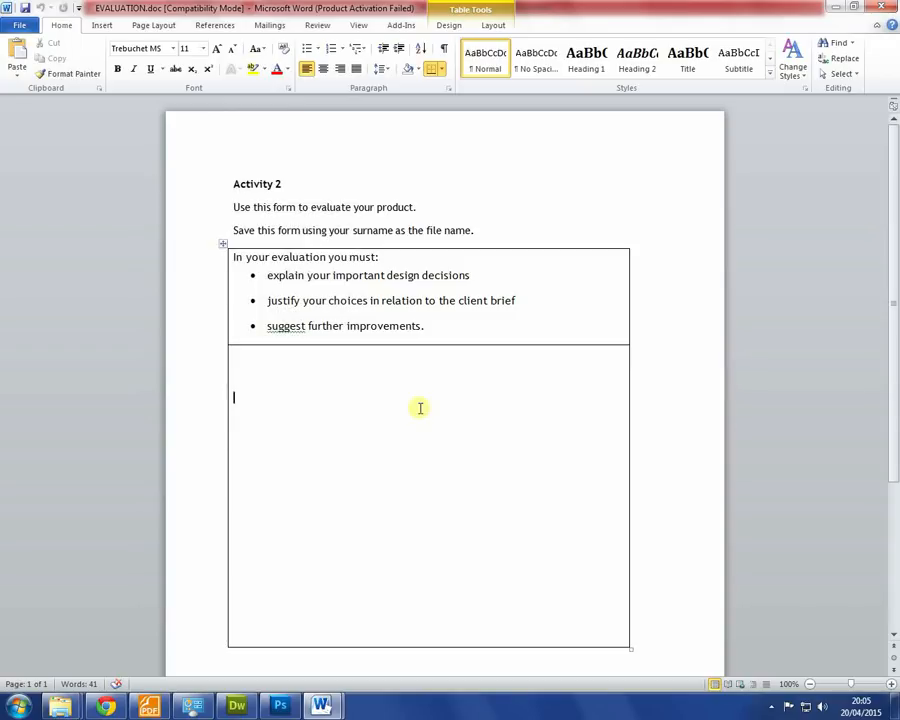
pyautogui.write('To make sure my website had a ‘lively’ colour scheme I chose a light blue colour')
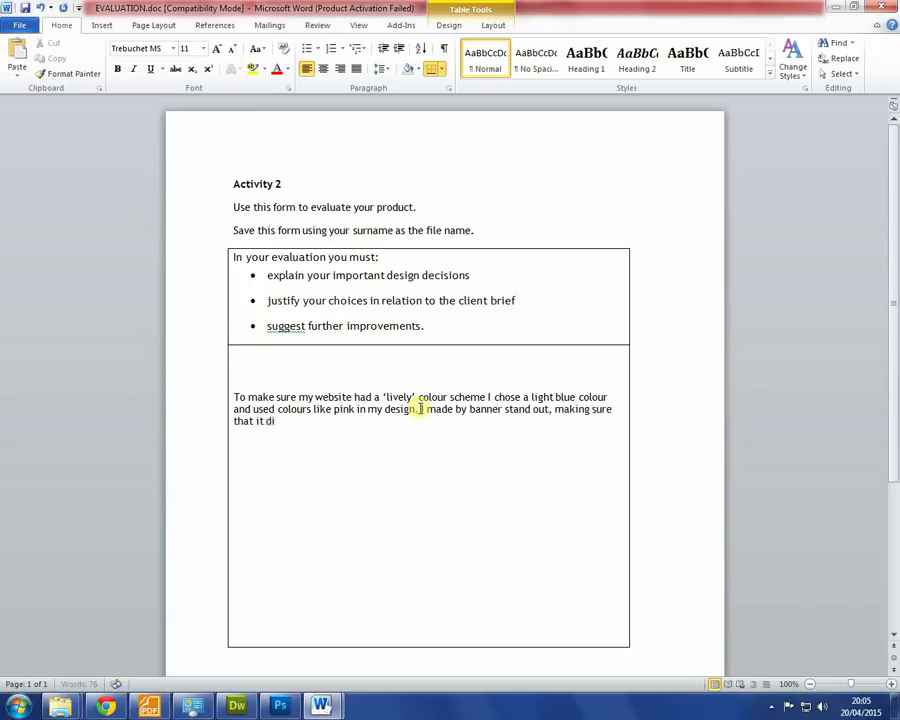
pyautogui.write('past')
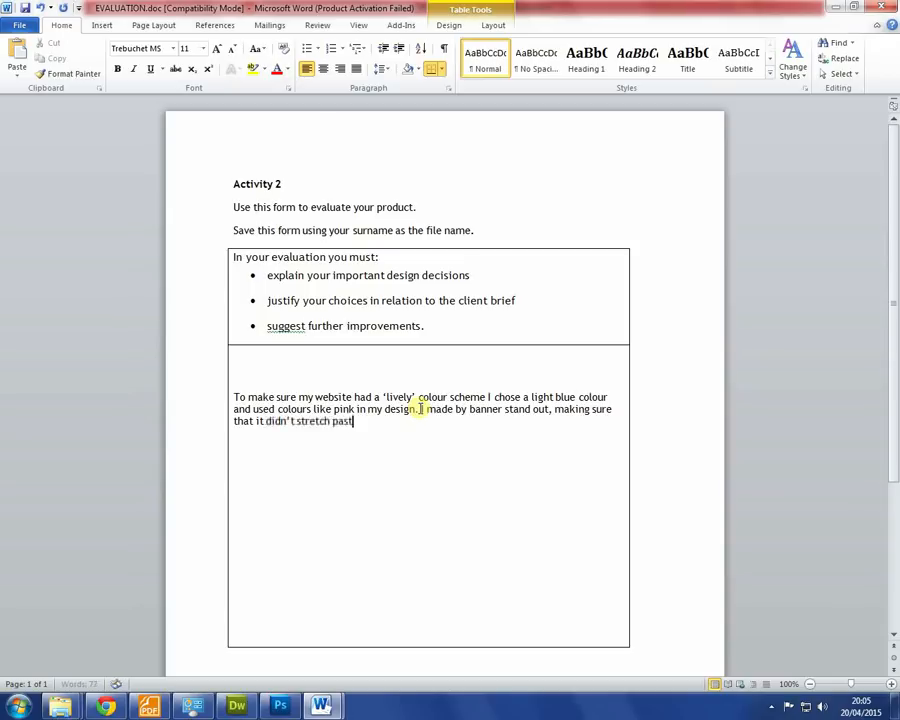
pyautogui.write(' 1024 pixels.')
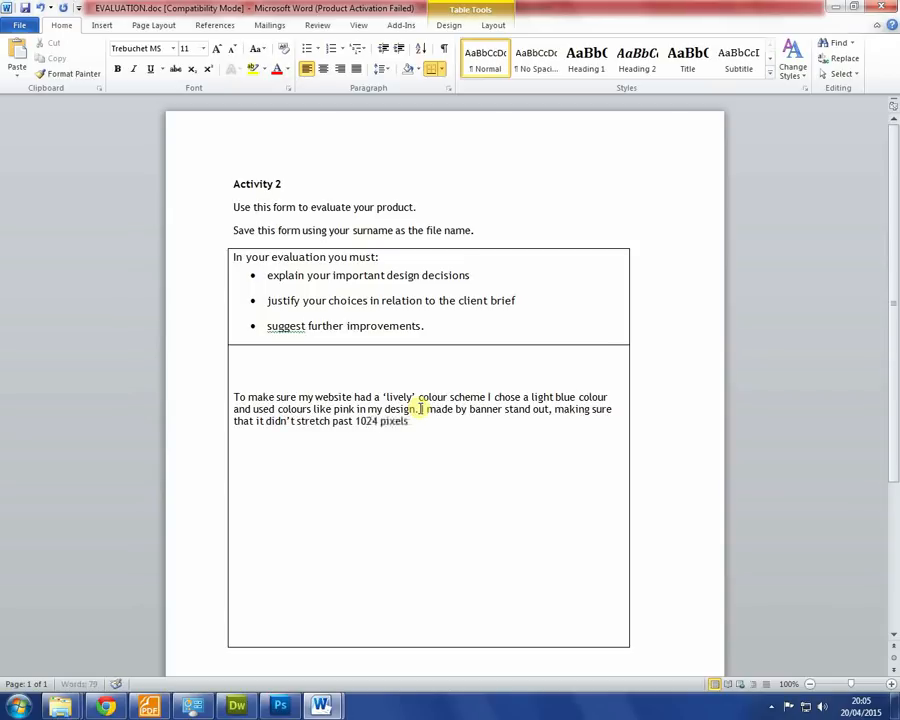
# - Complete the first paragraph with the improvement of making an animated banner for the website if there were more time
pyautogui.write(' If I had more time I wo')
pyautogui.write('uld like to mak')
pyautogui.write('e an animated banner fo')
pyautogui.write('r my w')
pyautogui.write('ebsite.')
pyautogui.press('Return')
pyautogui.press('Return')
# - Begin the second paragraph with "I included all of the images as required by the client brief."
pyautogui.write('I included all ov')
pyautogui.press('BackSpace')
pyautogui.write('f the images')
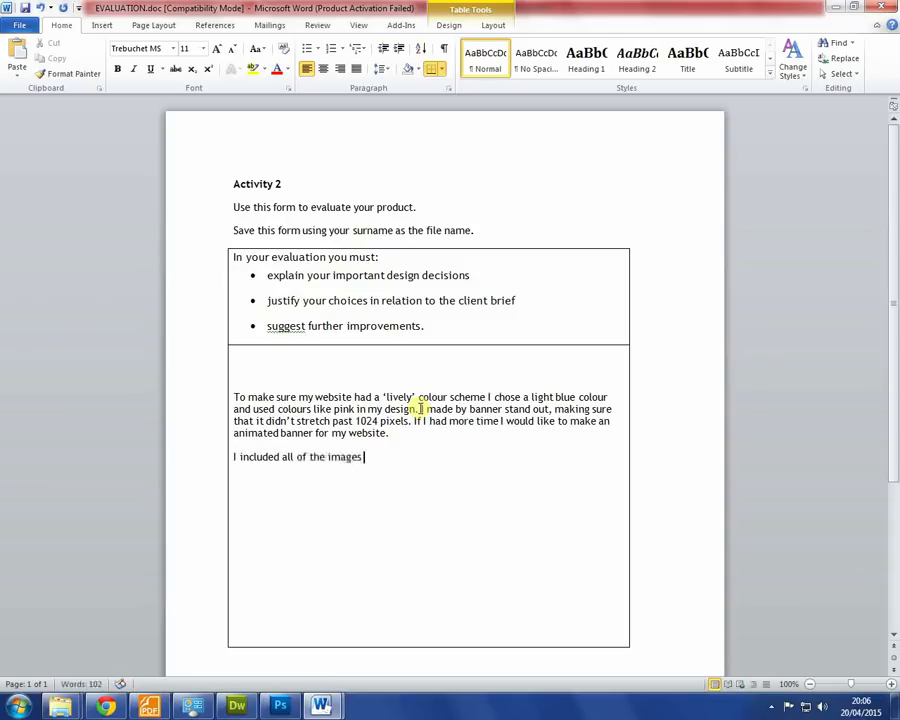
pyautogui.write(' as require')
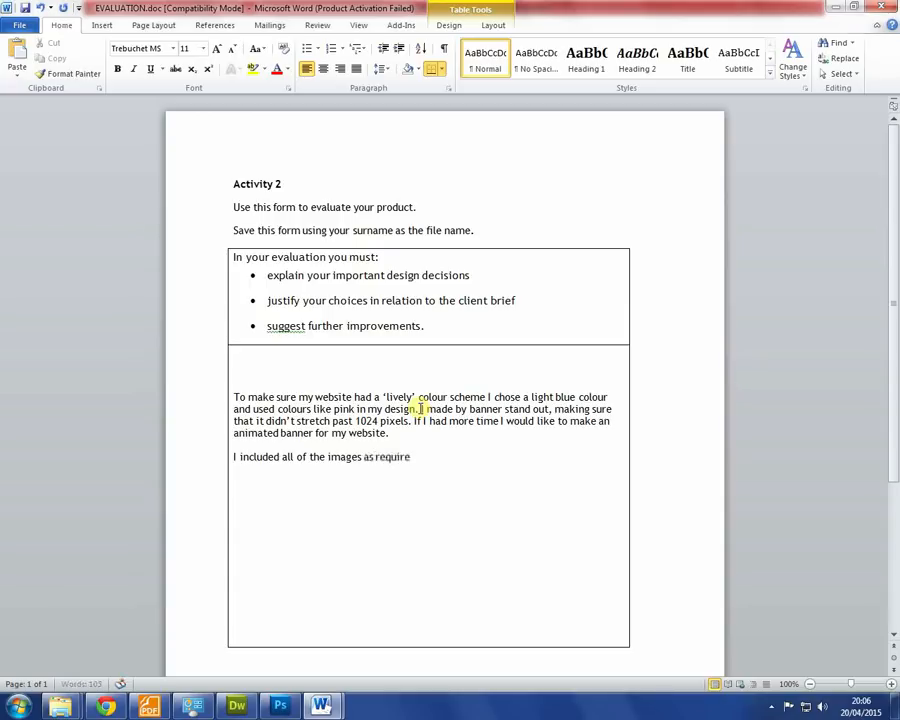
pyautogui.write('d by the client brief.')
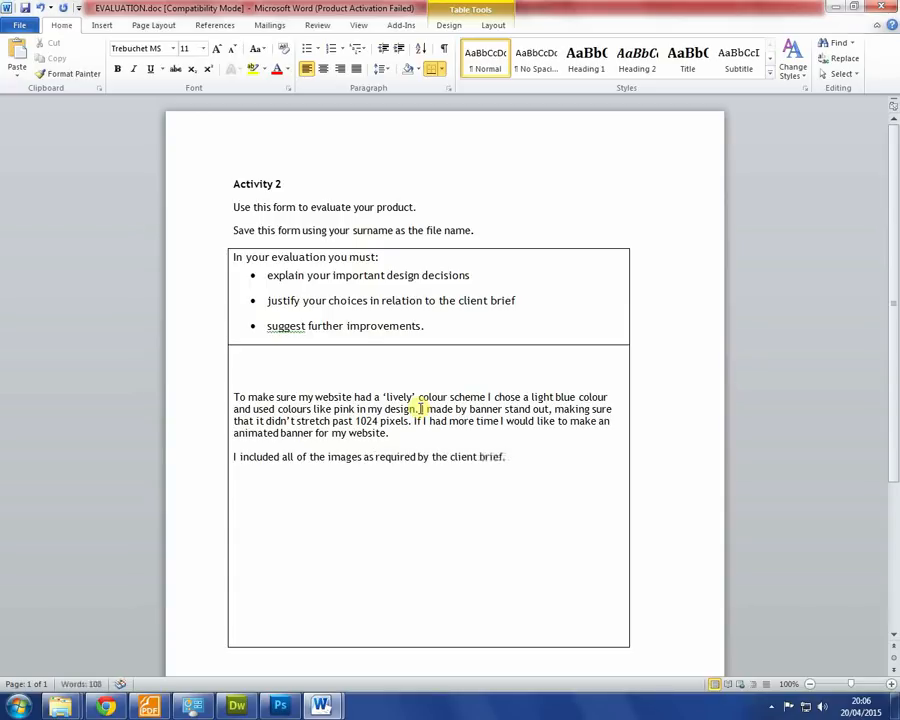
# - Check the programmes page in Dreamweaver and add to the evaluation that the info.rtf text was read to know where information was meant to be placed
pyautogui.click(233, 712)
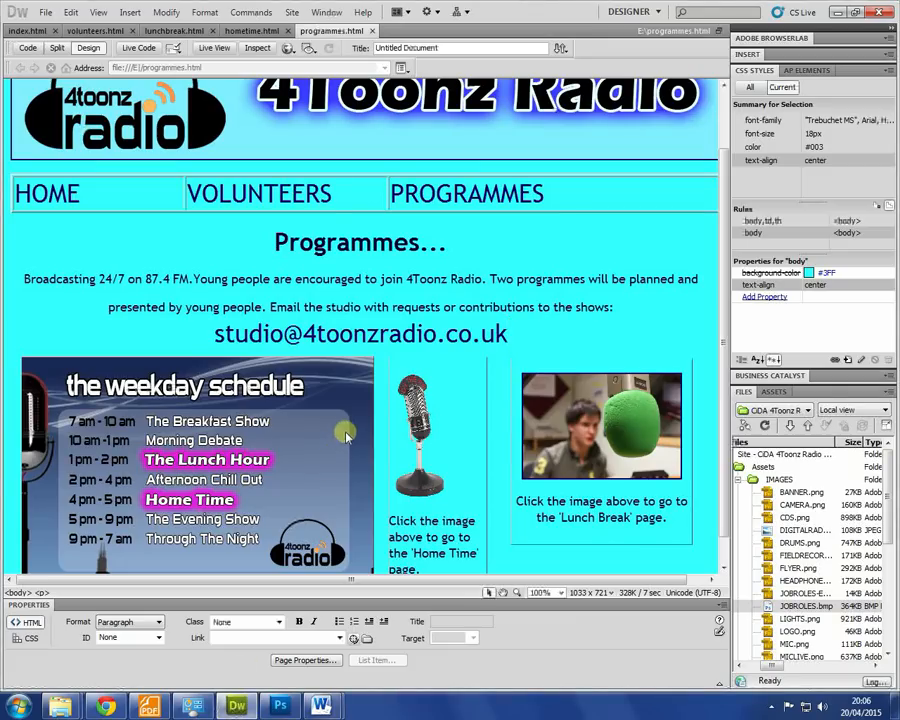
pyautogui.hotkey('alt', 'Tab')
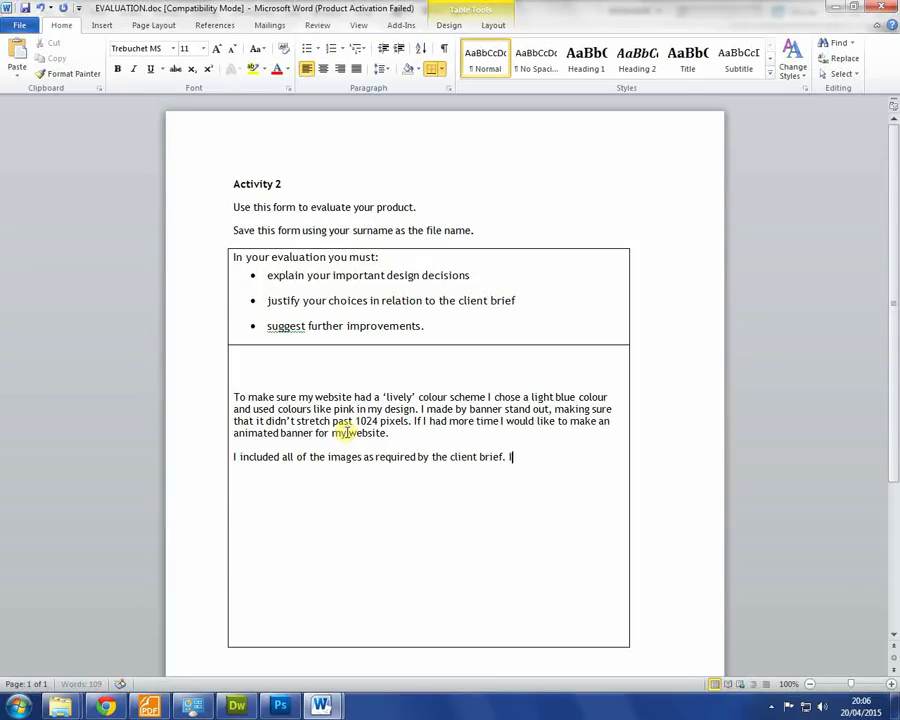
pyautogui.write('I made sure to reac')
pyautogui.write(' through the text on the info.rt')
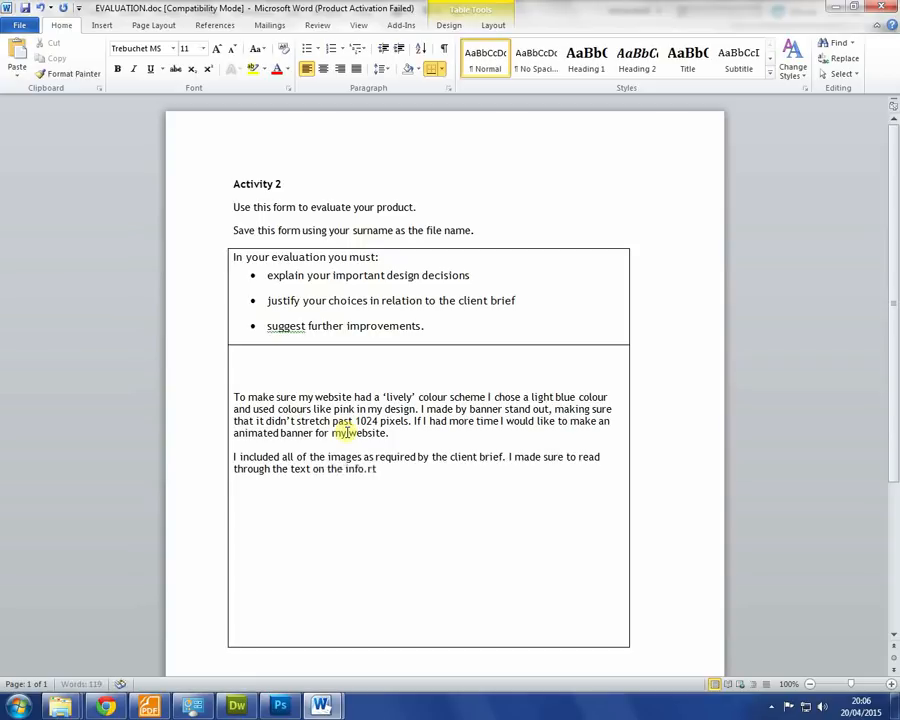
pyautogui.write('f file so that I knew')
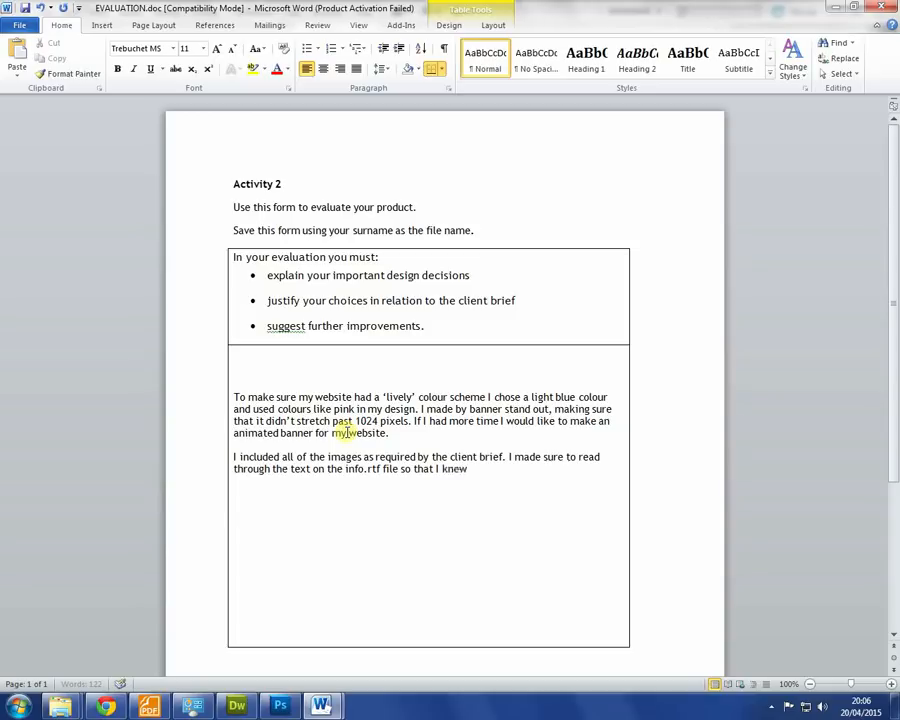
pyautogui.write(' where all the informat')
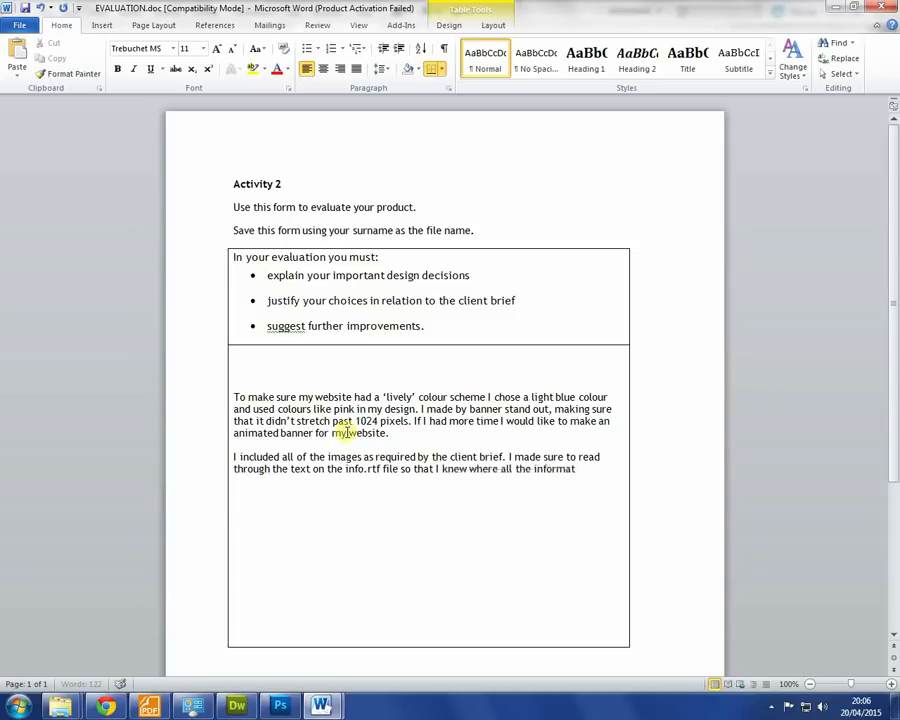
pyautogui.write('ion was meant to be placed. I mad')
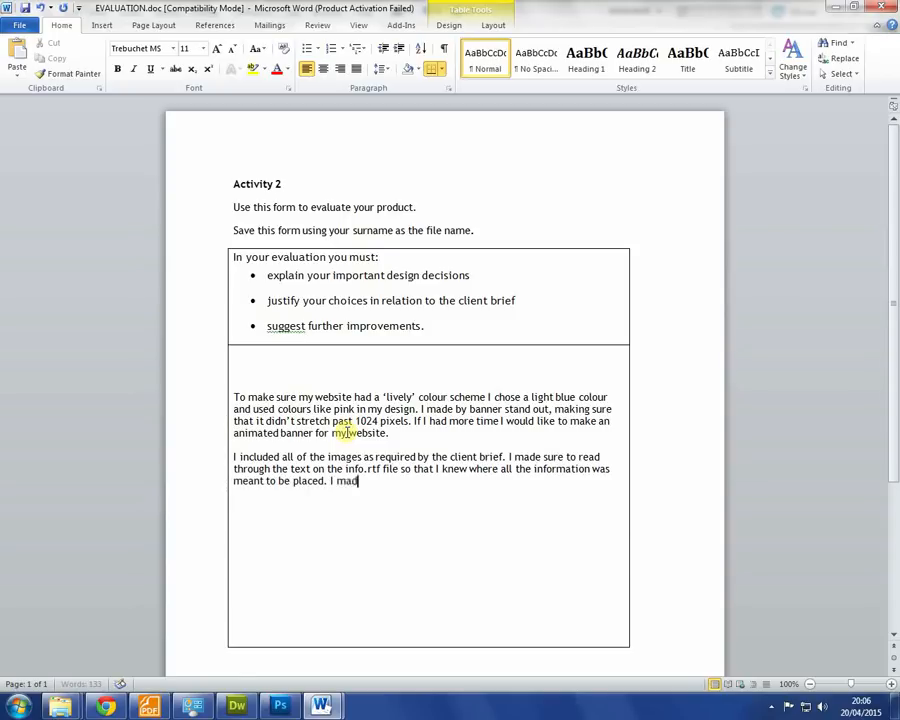
# - Add that the three separate emails were used, including helpful text for the viewer like 'Click here to send an email'
pyautogui.press('BackSpace')
pyautogui.press('BackSpace')
pyautogui.press('BackSpace')
pyautogui.write('used the three se')
pyautogui.write('parate emails including')
pyautogui.write(' helpf')
pyautogui.write('ul text for the view')
pyautogui.write("er like 'Clikc h")
pyautogui.press('BackSpace')
pyautogui.press('BackSpace')
pyautogui.press('BackSpace')
pyautogui.press('BackSpace')
pyautogui.write("ck here to send an email'.")
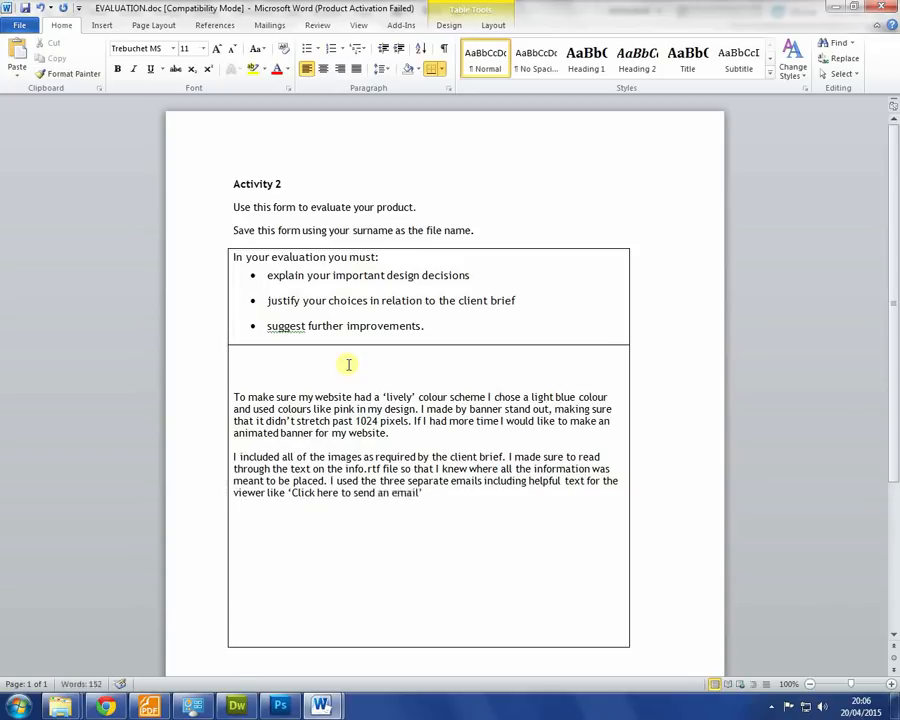
# - Finish the second paragraph with "I did this to improve the user experience of my website."
pyautogui.write(' I did this to eim')
pyautogui.press('BackSpace')
pyautogui.write('imp')
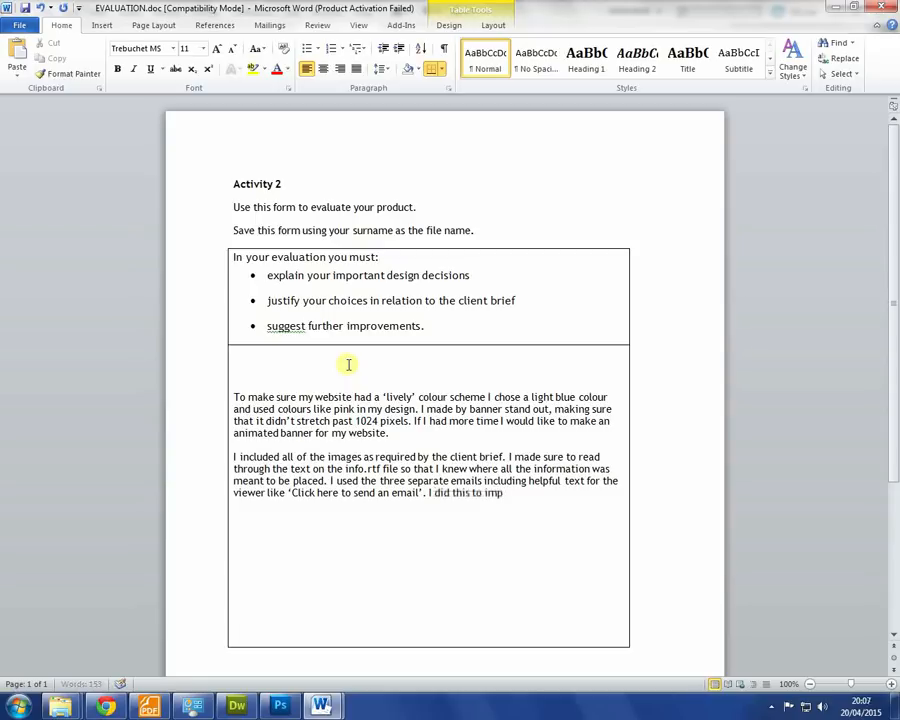
pyautogui.write('rove the user experie')
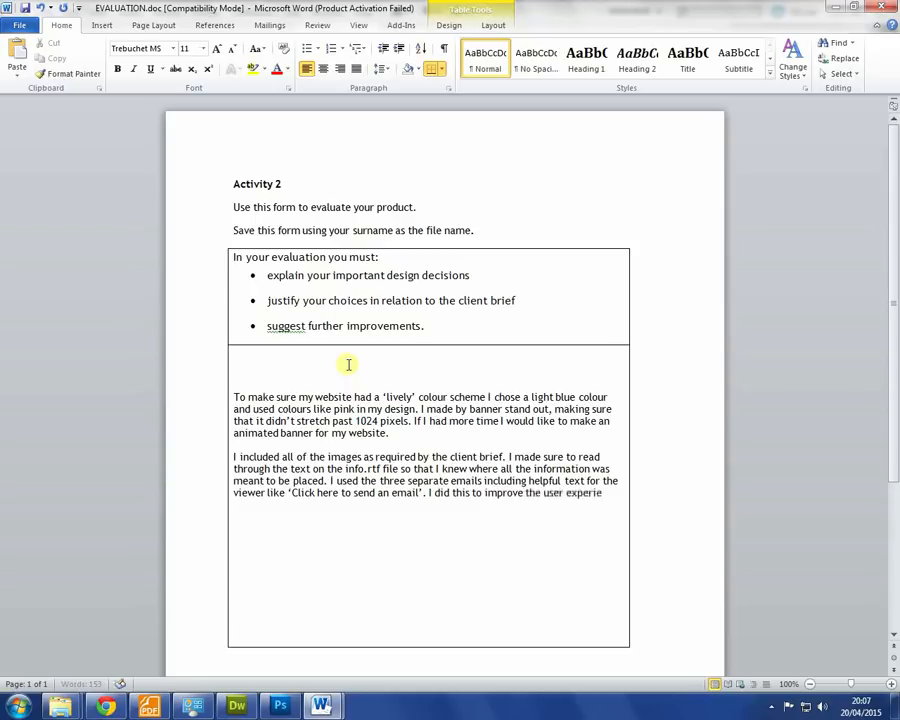
pyautogui.write('nce of my website.')
pyautogui.press('Return')
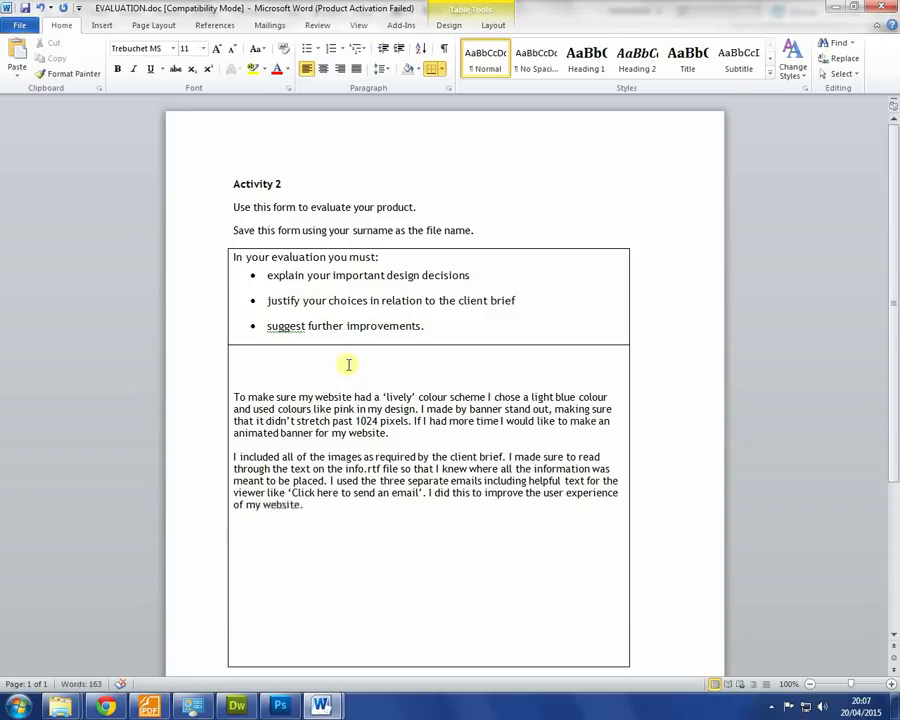
# - Glance at the web page for ideas and write a third paragraph about using a table to keep the three navigation menu buttons separate
pyautogui.hotkey('alt', 'Tab')
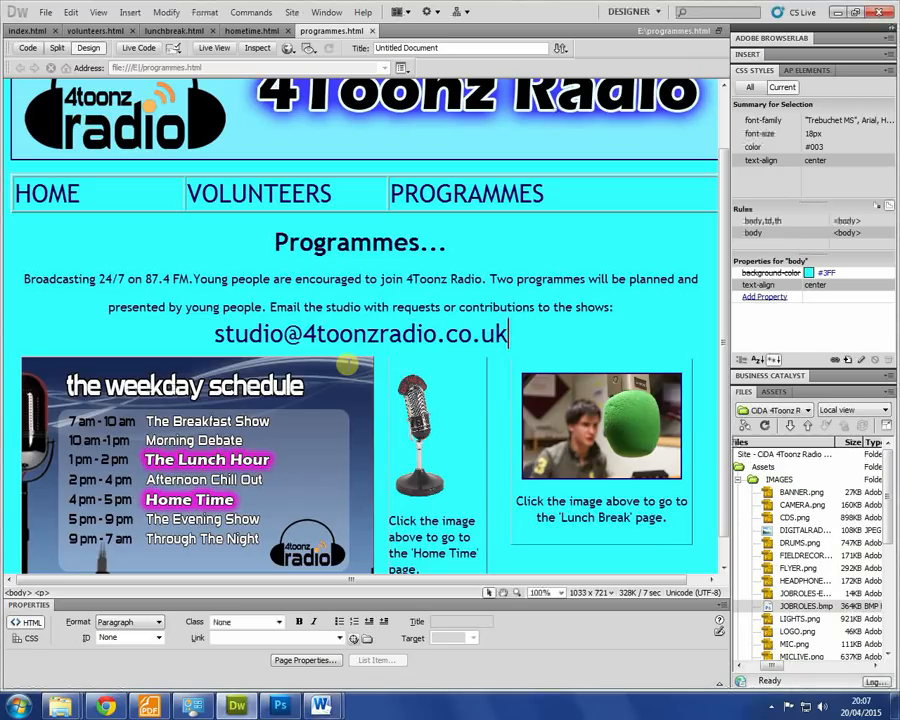
pyautogui.hotkey('alt', 'Tab')
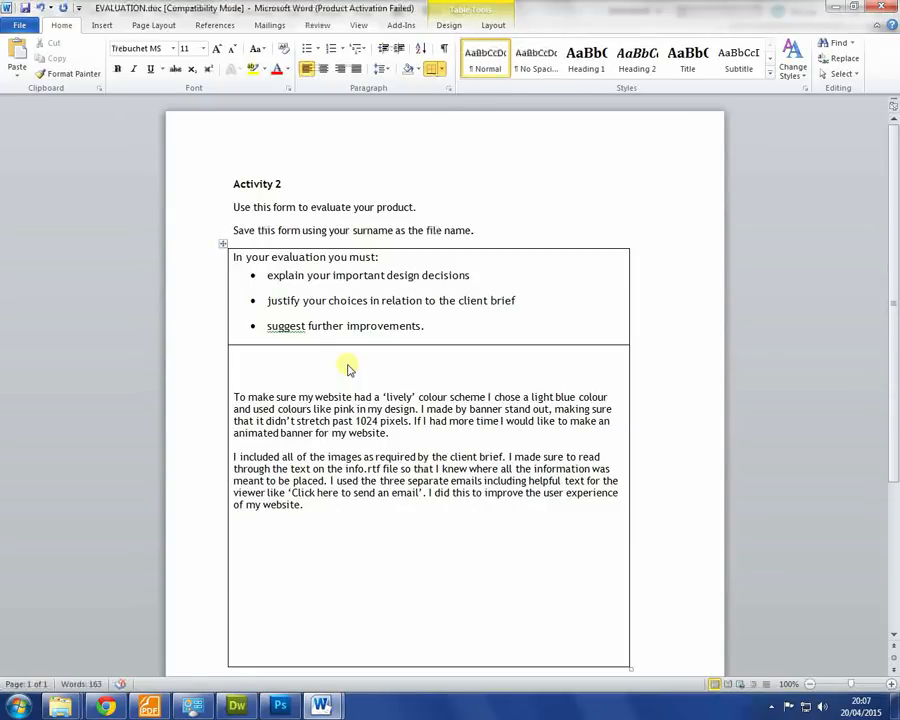
pyautogui.hotkey('alt', 'Tab')
pyautogui.hotkey('alt', 'Tab')
pyautogui.write('I used a table to format my navigation')
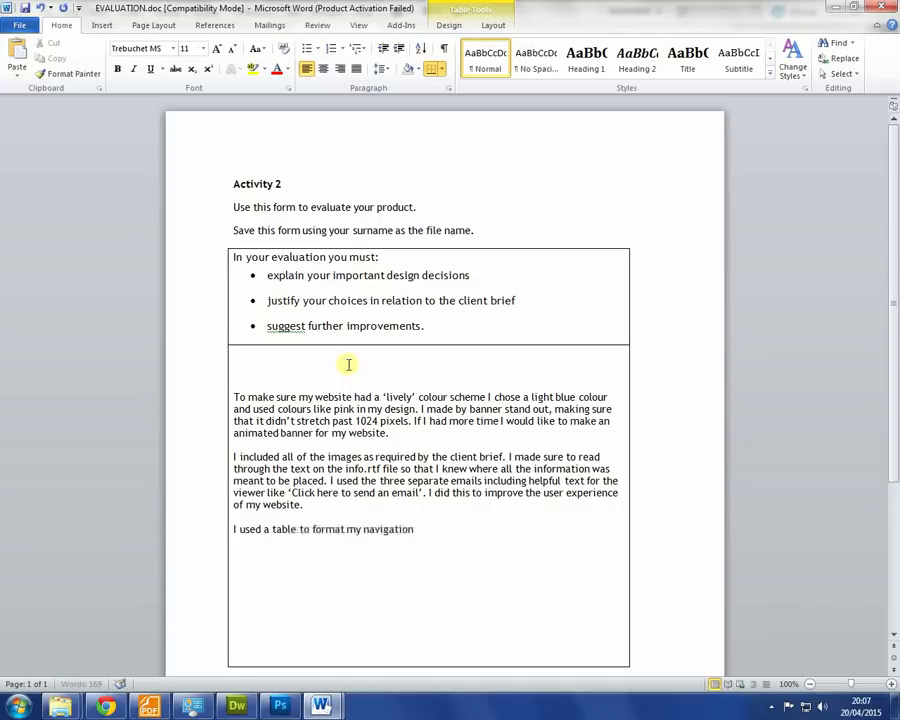
pyautogui.write(' menu so that the three')
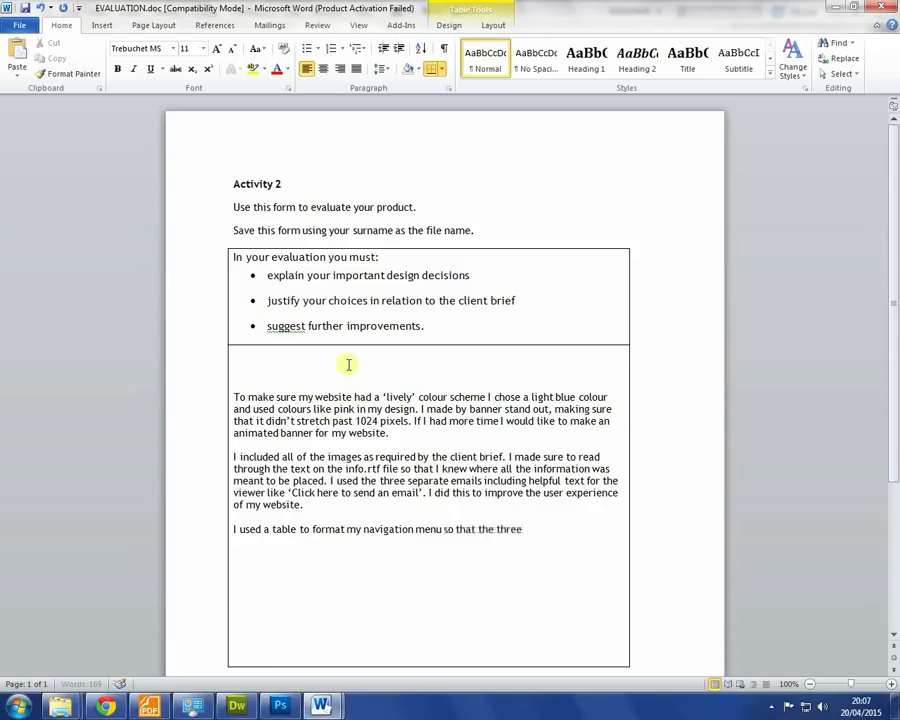
pyautogui.write(' different buttons')
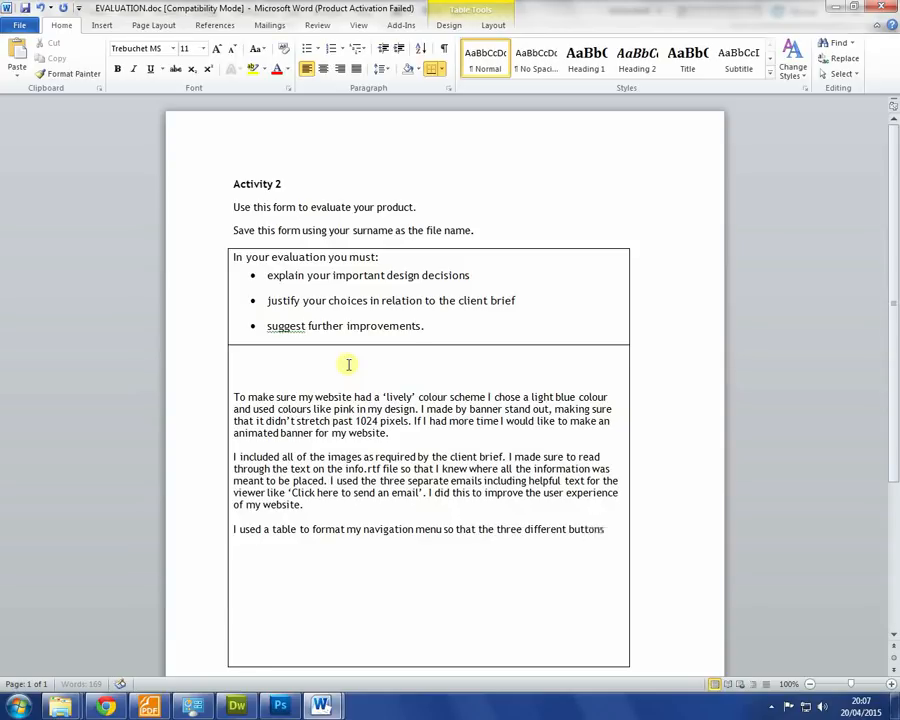
pyautogui.write(' would be kept sep')
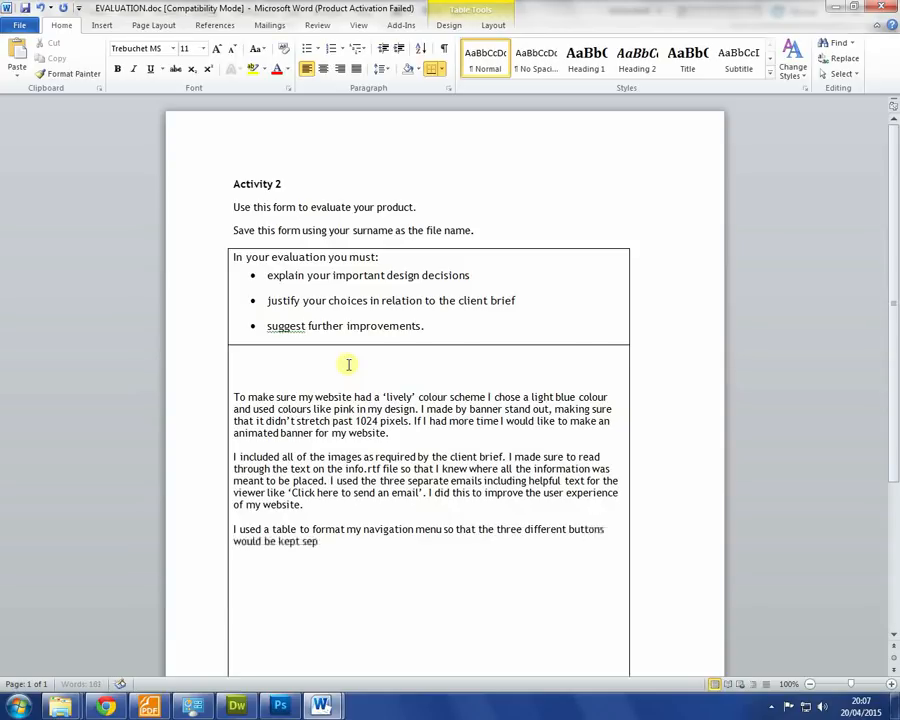
pyautogui.write('erate. I made sure to make a template')
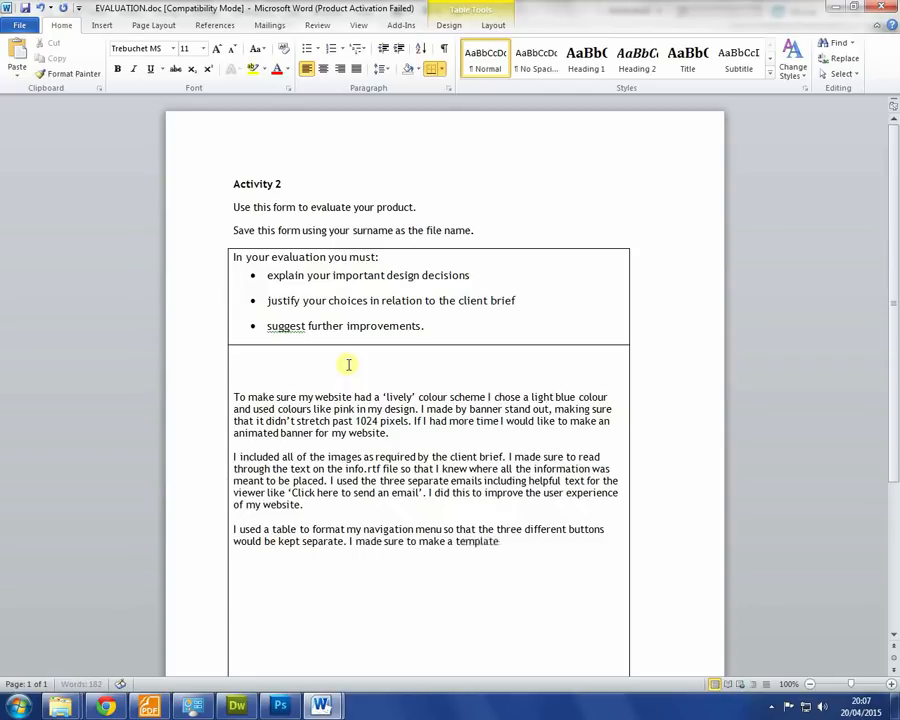
# - Explain that the website template came from creating the home page first and making copies of it to create the other pages
pyautogui.write(' for my website by cdre')
pyautogui.press('BackSpace')
pyautogui.write('reating my')
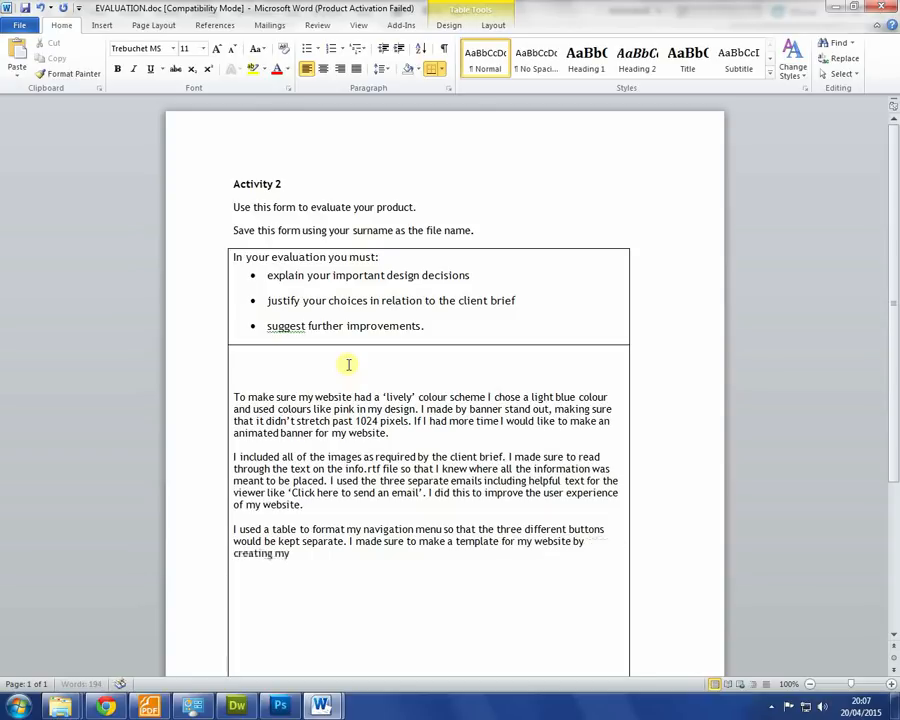
pyautogui.write(' home page first, and then making copies of it to create the other pages')
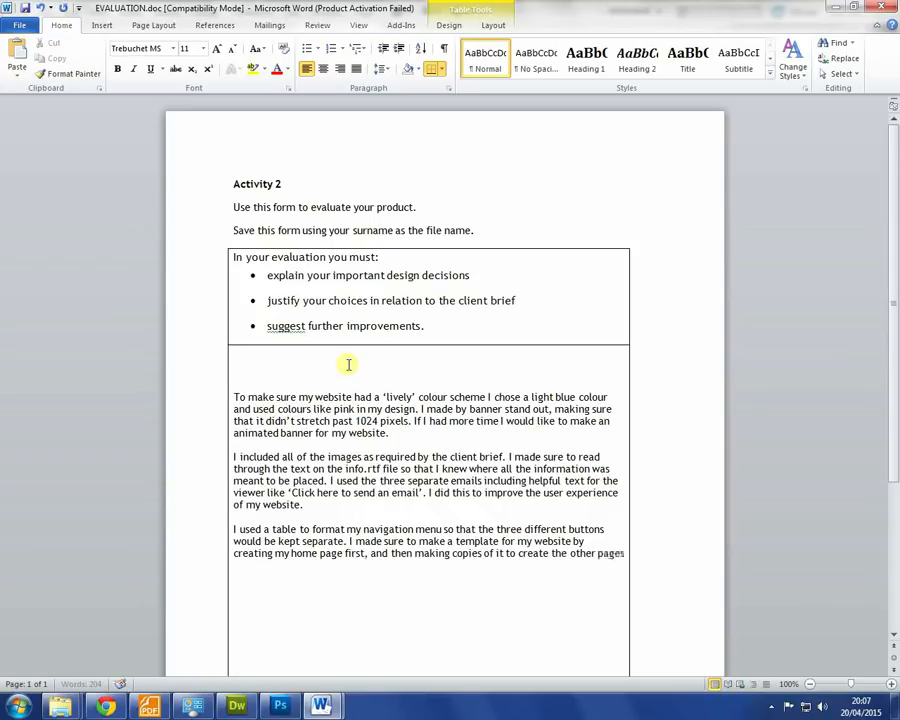
pyautogui.write('.')
pyautogui.press('BackSpace')
pyautogui.press('BackSpace')
# - Close the third paragraph with the reason that this made sure the design was 'consistent'
pyautogui.write('I did')
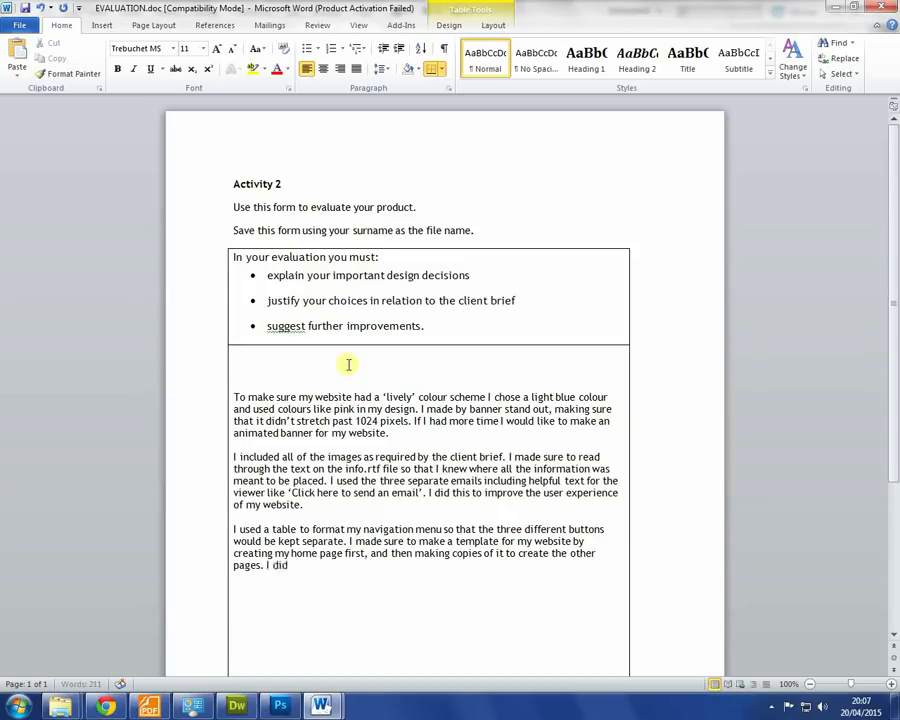
pyautogui.write(' this to make sure my design was')
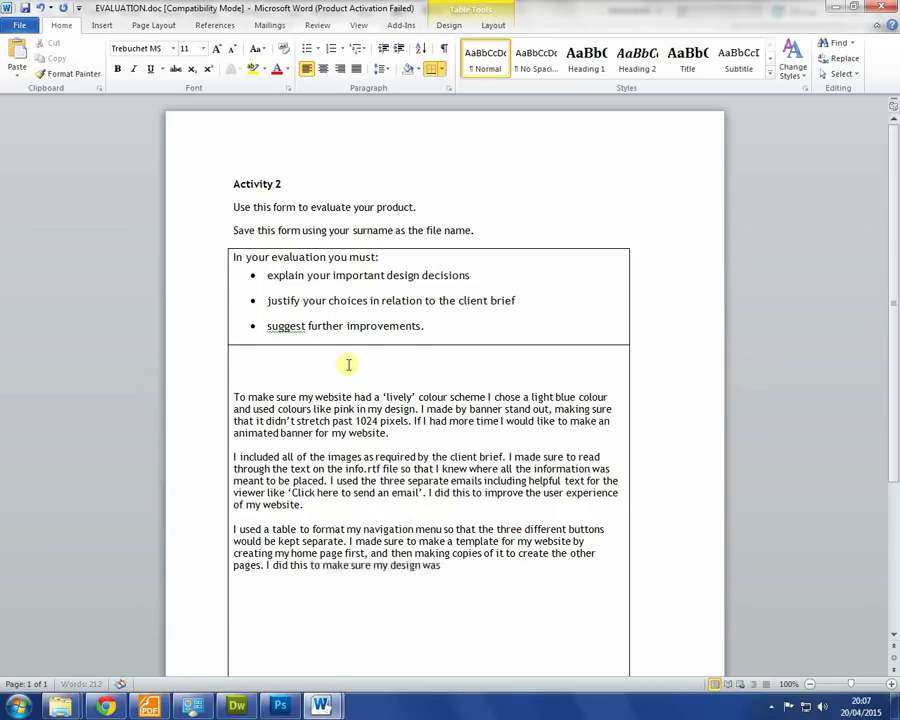
pyautogui.write(" 'consistent’.")
pyautogui.press('Return')
# - Review the website in the browser, testing the volunteers and programmes navigation links and the Lunch Break image link
pyautogui.click(105, 706)
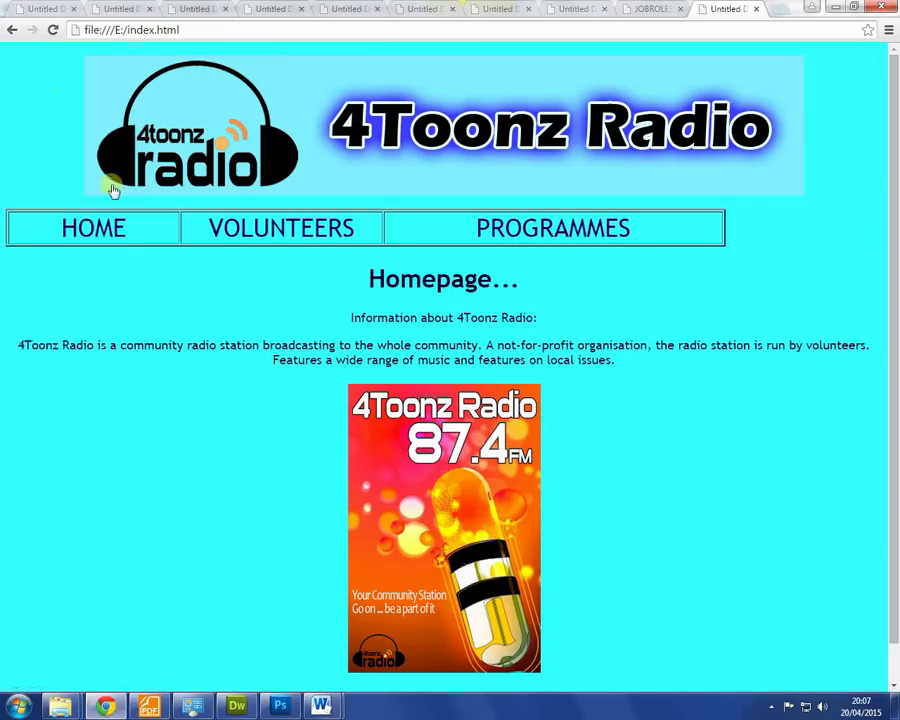
pyautogui.click(236, 706)
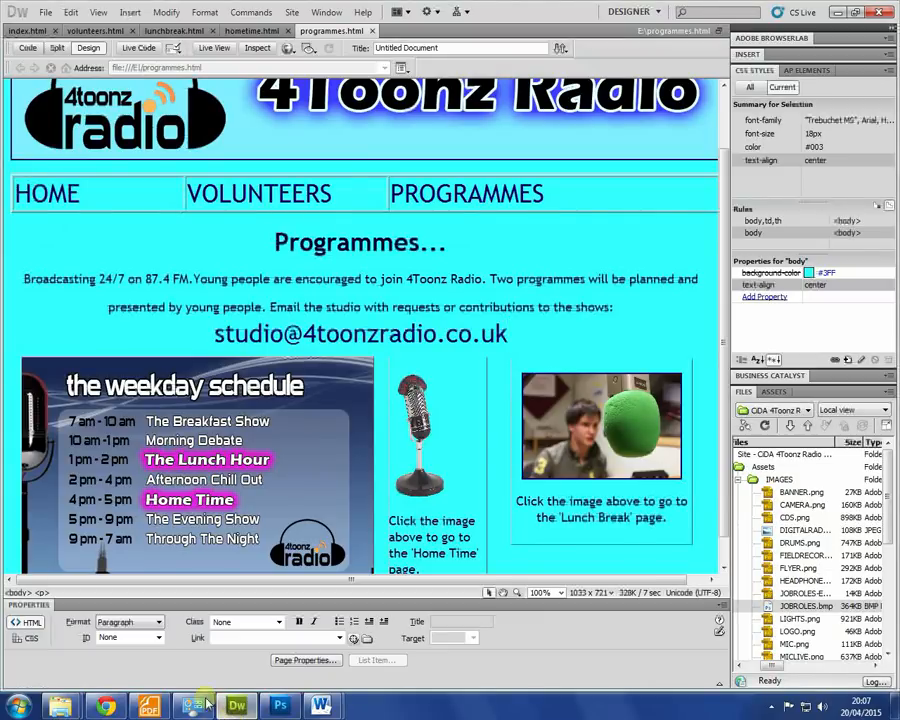
pyautogui.hotkey('alt', 'Tab')
pyautogui.click(270, 218)
pyautogui.click(517, 232)
pyautogui.click(284, 232)
pyautogui.click(484, 238)
pyautogui.click(557, 455)
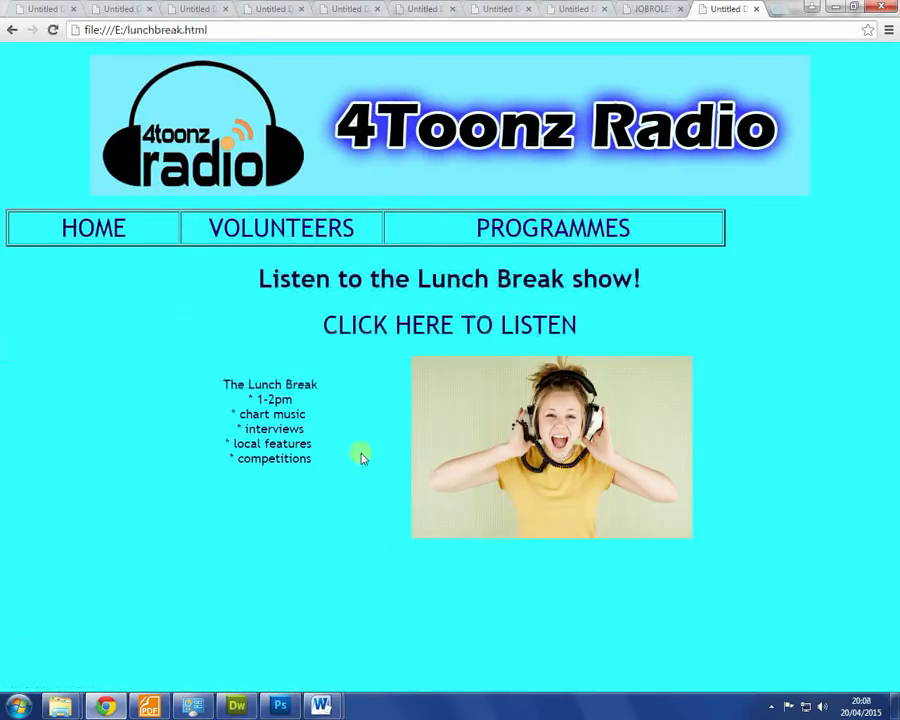
pyautogui.click(484, 227)
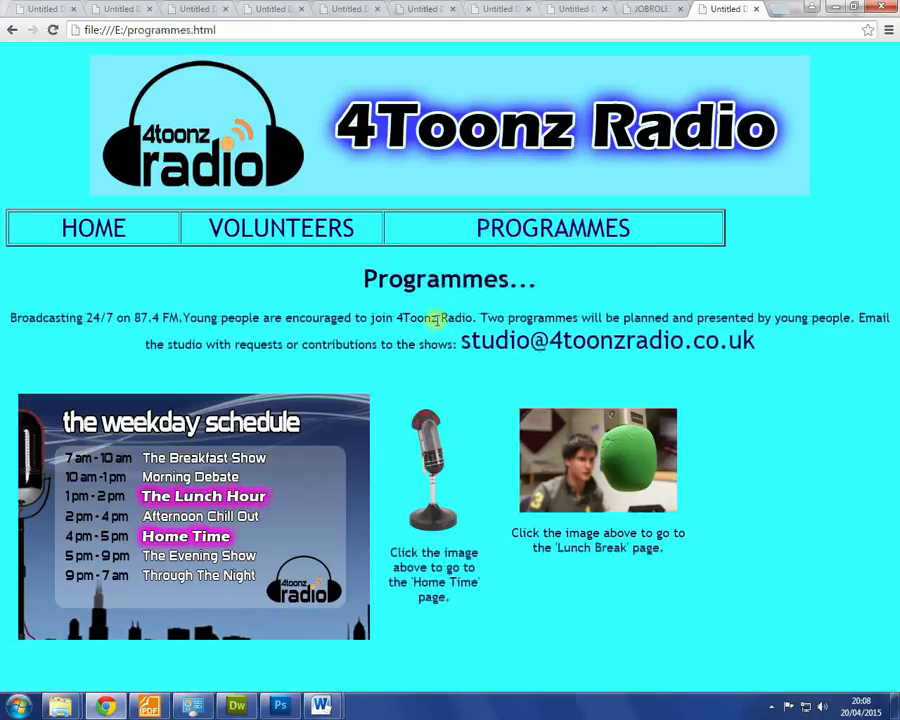
# - Test the Home Time image link and its listening link to HOMETIME.mp3, and return to the programmes page in Dreamweaver
pyautogui.click(433, 468)
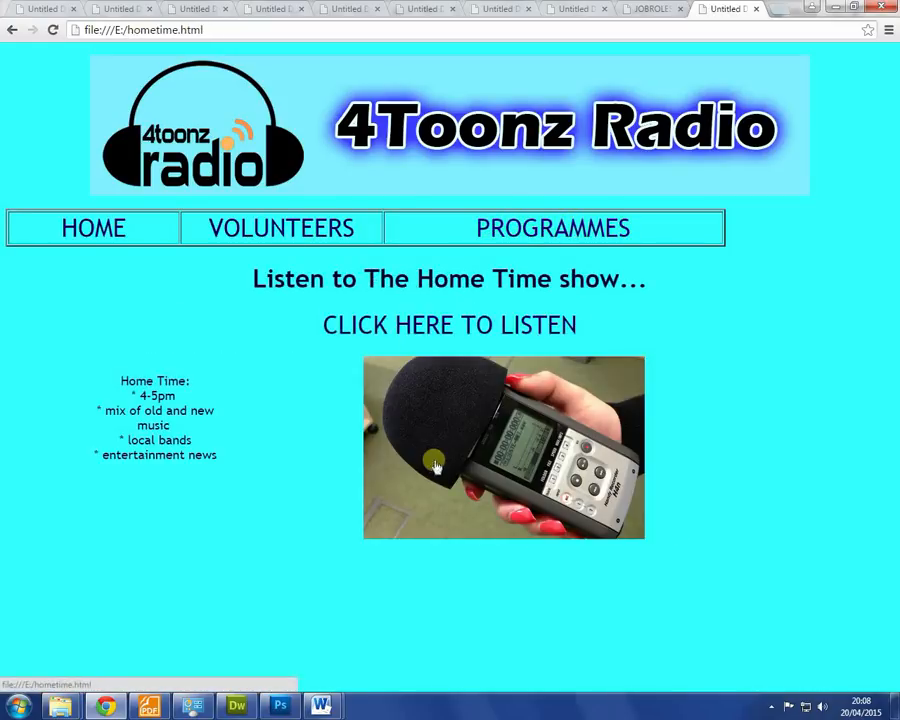
pyautogui.click(398, 334)
pyautogui.click(364, 354)
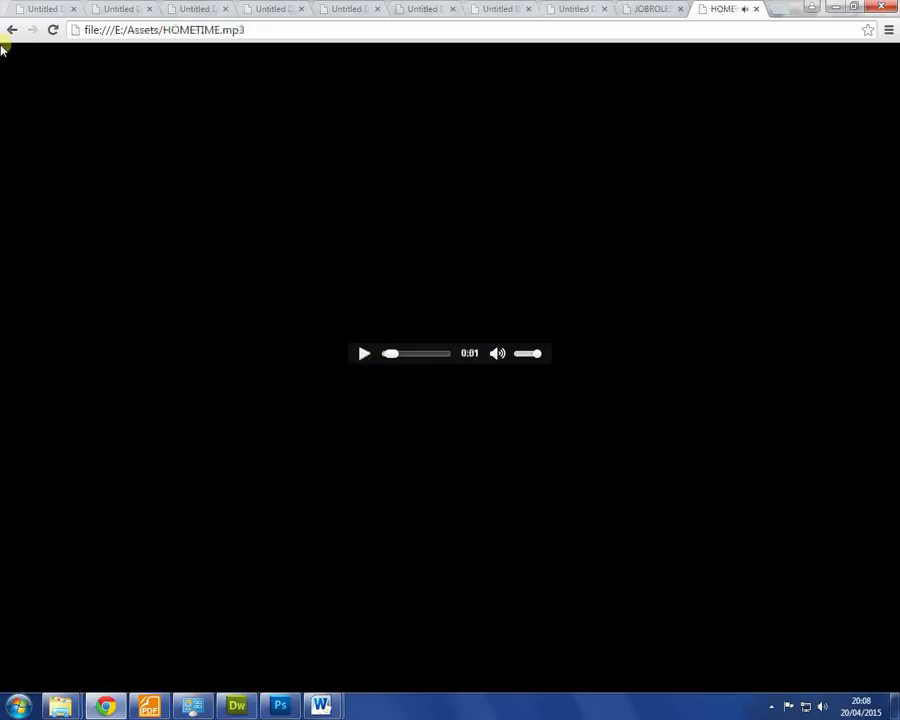
pyautogui.click(12, 30)
pyautogui.click(236, 706)
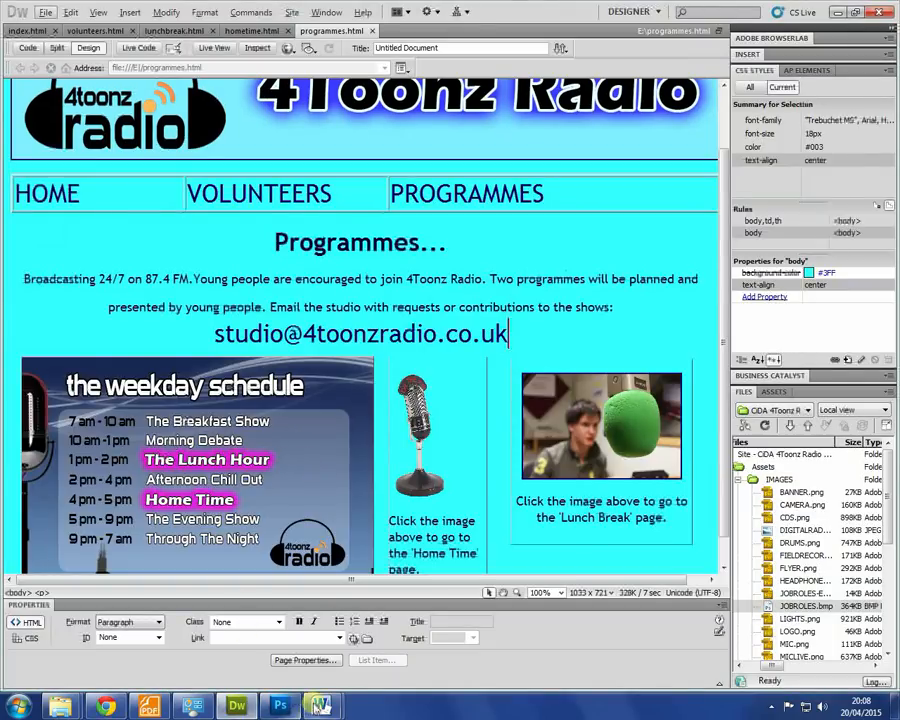
# - Switch to the Word evaluation form and start a fourth paragraph stating that all links have been checked and the site functions as required
pyautogui.moveTo(320, 706)
pyautogui.click(410, 630)
pyautogui.write('I have checked all of my links and m')
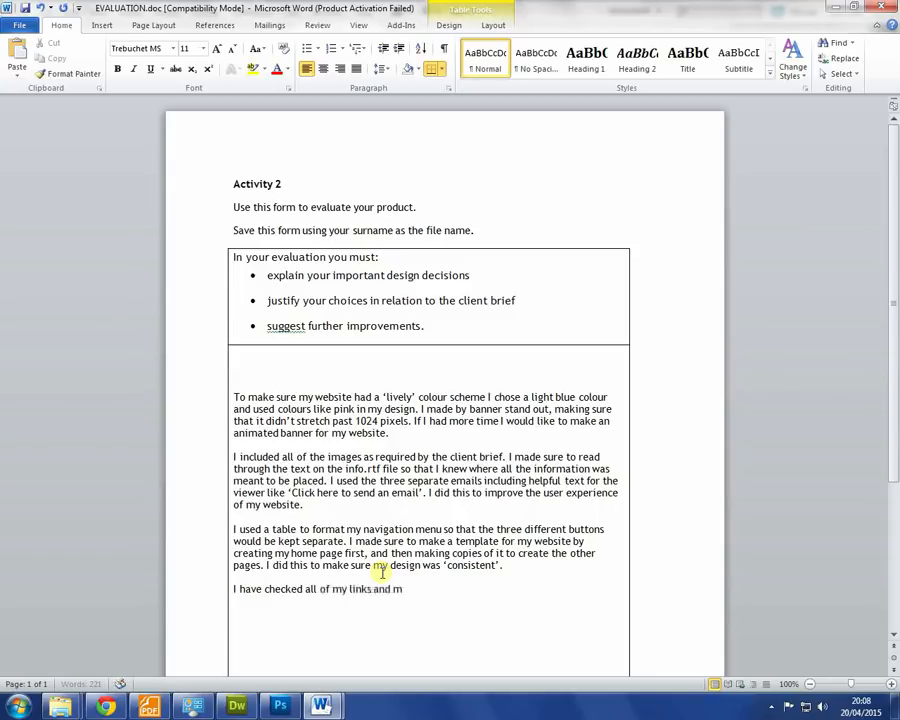
pyautogui.write('y site functions as')
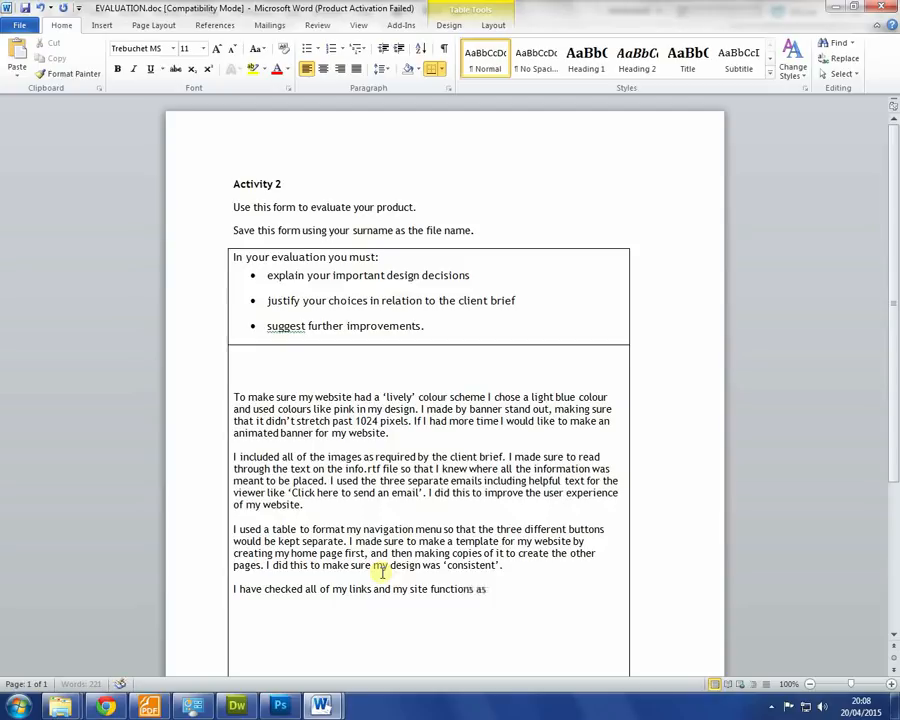
pyautogui.write(' required . I made sure you')
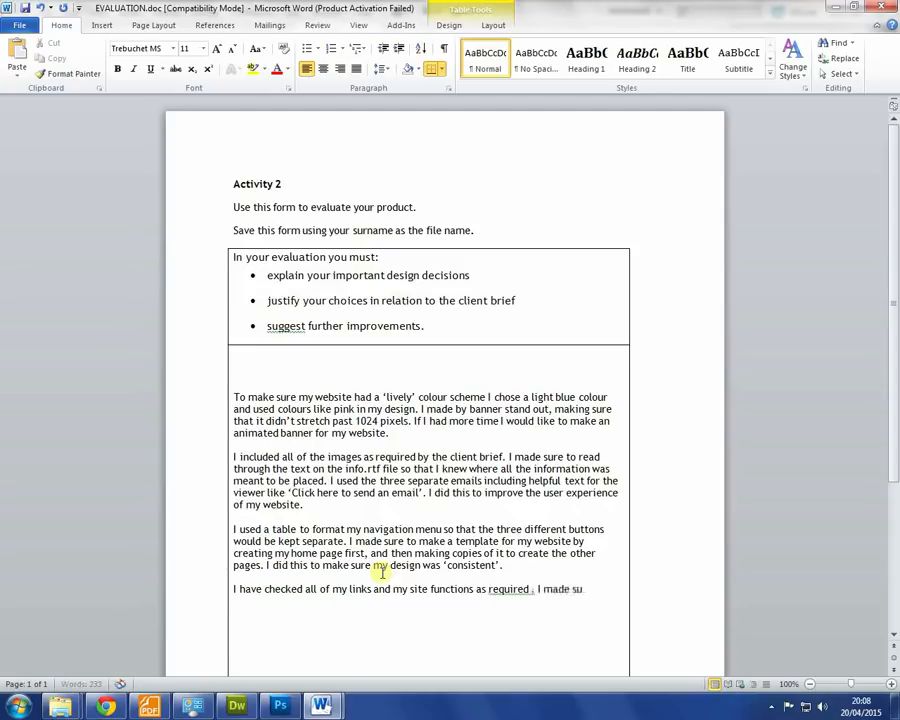
# - Complete the next sentence, saying the website was previewed in the browser regularly to check the user experience
pyautogui.press('BackSpace')
pyautogui.press('BackSpace')
pyautogui.press('BackSpace')
pyautogui.write('to p[revi')
pyautogui.write('ew my webs')
pyautogui.write('ite in the')
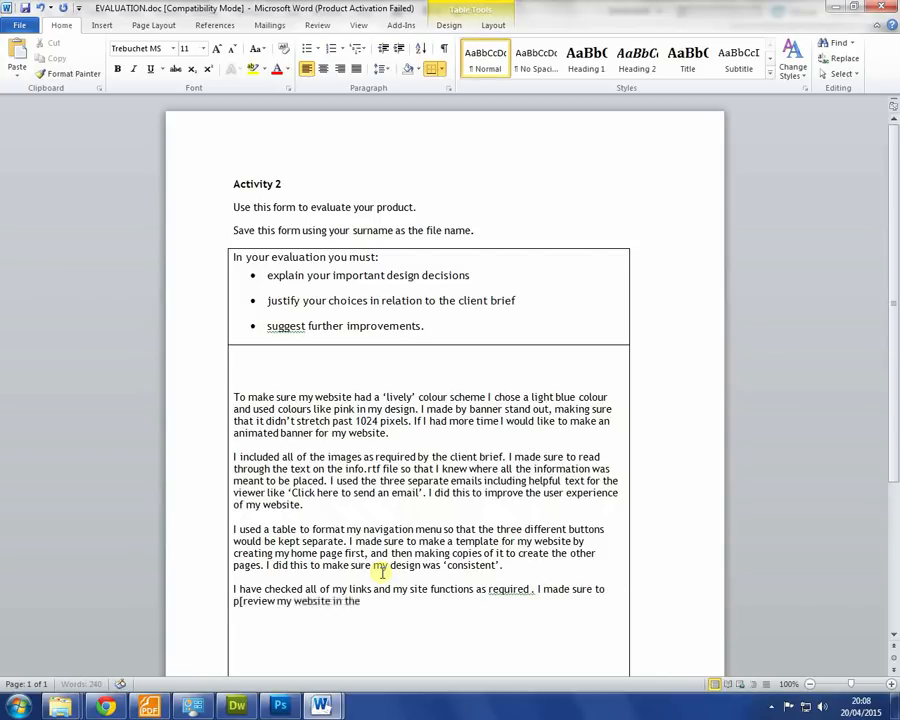
pyautogui.write(' browser ')
pyautogui.write('co')
pyautogui.write('egularly')
pyautogui.write(' to check the user experienc')
pyautogui.write('e.')
# - Remove the stray space before the full stop after 'required' and the stray bracket in 'preview' in the fourth paragraph
pyautogui.click(535, 589)
pyautogui.press('BackSpace')
pyautogui.rightClick(573, 613)
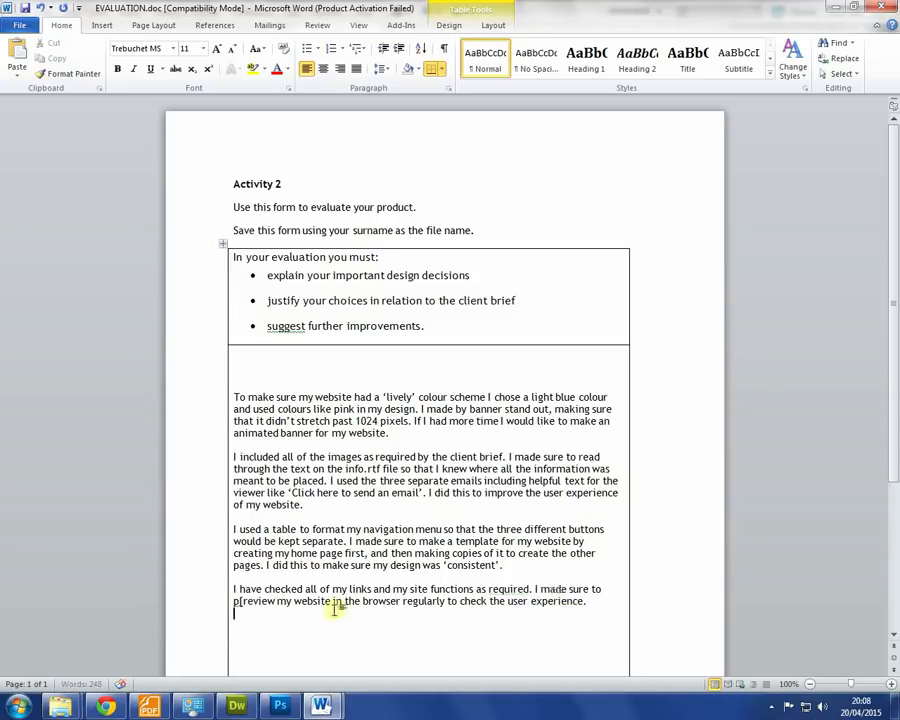
pyautogui.click(243, 604)
pyautogui.click(611, 603)
# - End the fourth paragraph with 'Another thing I did for this was include alternate text on images for visually impaired users.'
pyautogui.write('Andther thing I')
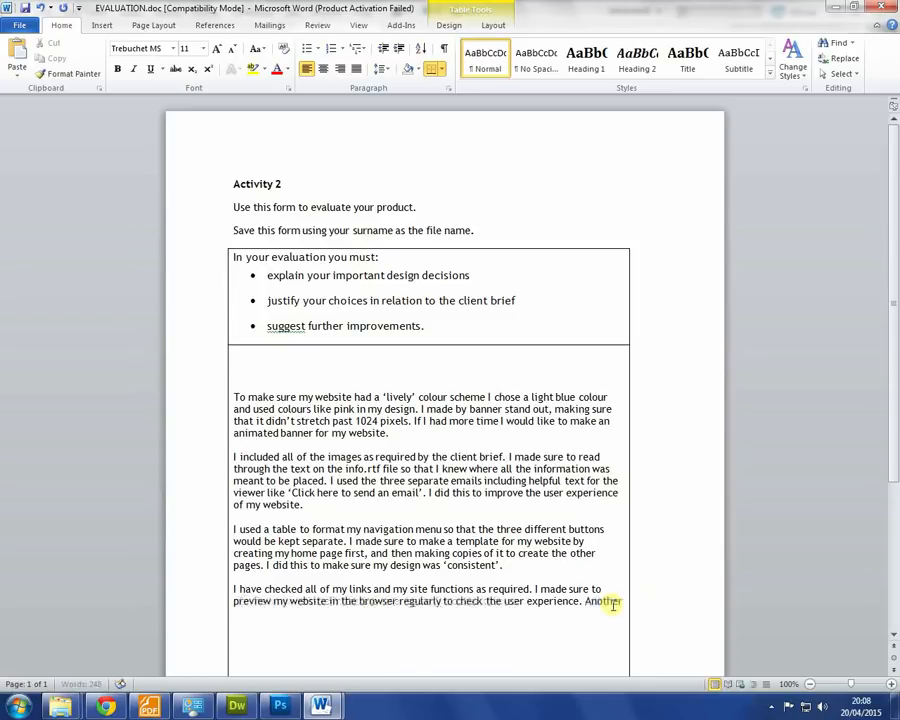
pyautogui.write(' did for this was include alternat')
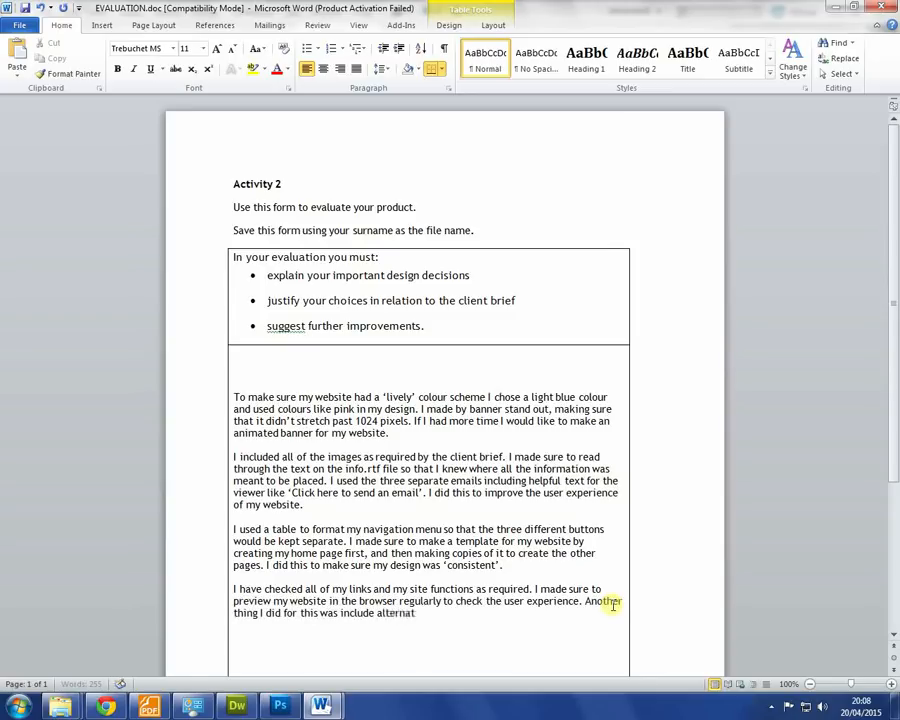
pyautogui.write('e text on images')
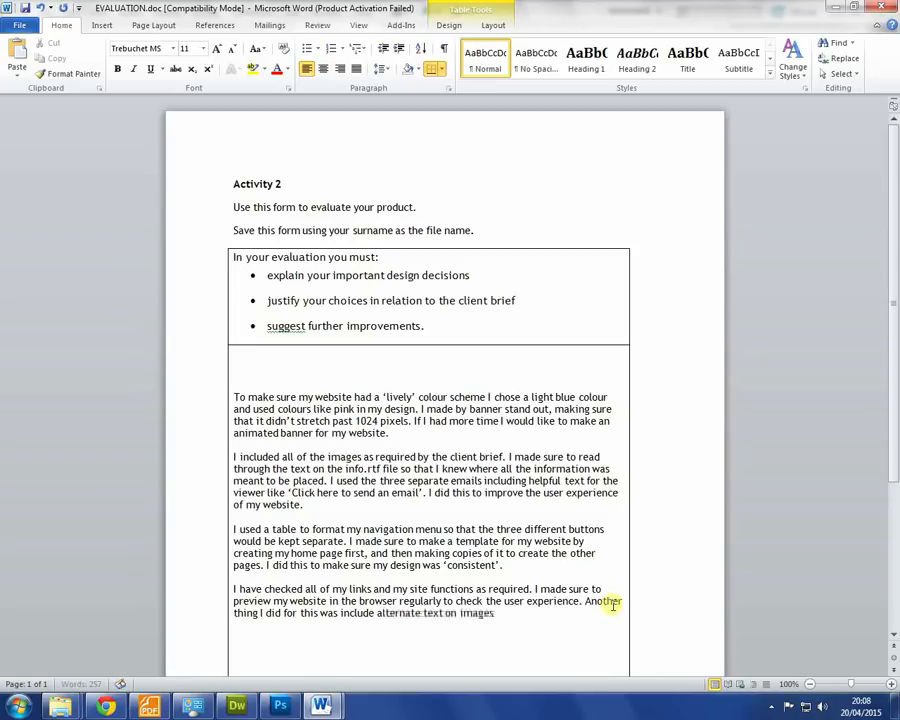
pyautogui.write(' for visually')
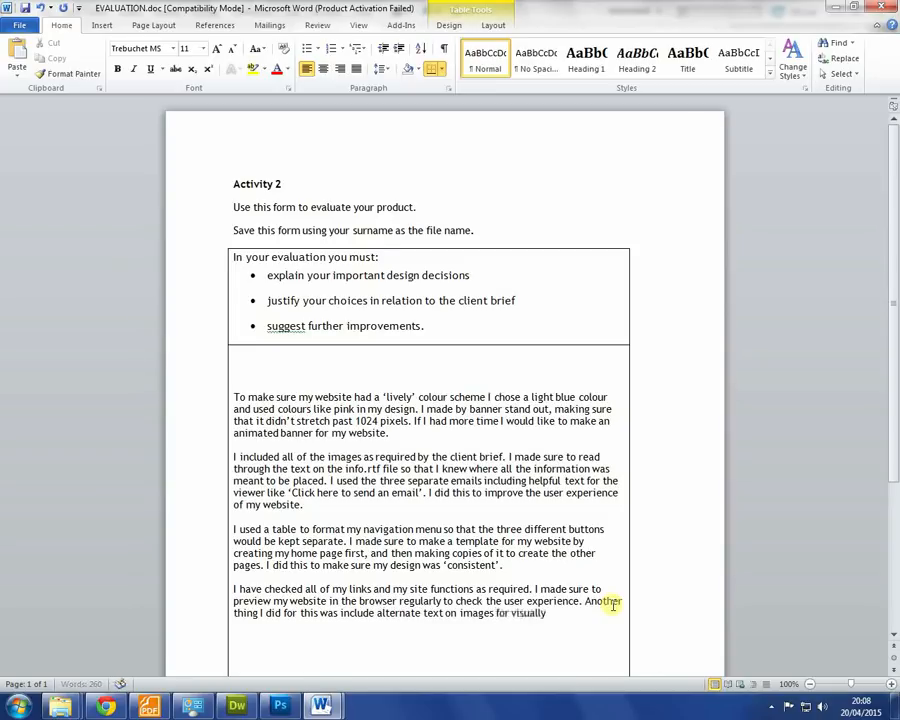
pyautogui.write(' impaired users.')
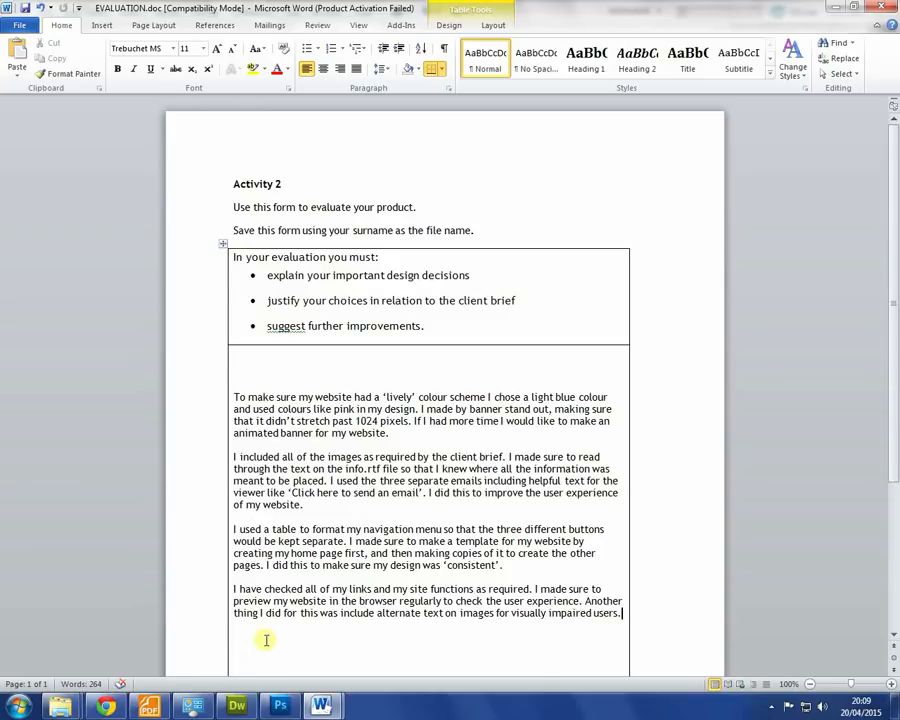
pyautogui.click(820, 706)
pyautogui.click(773, 706)
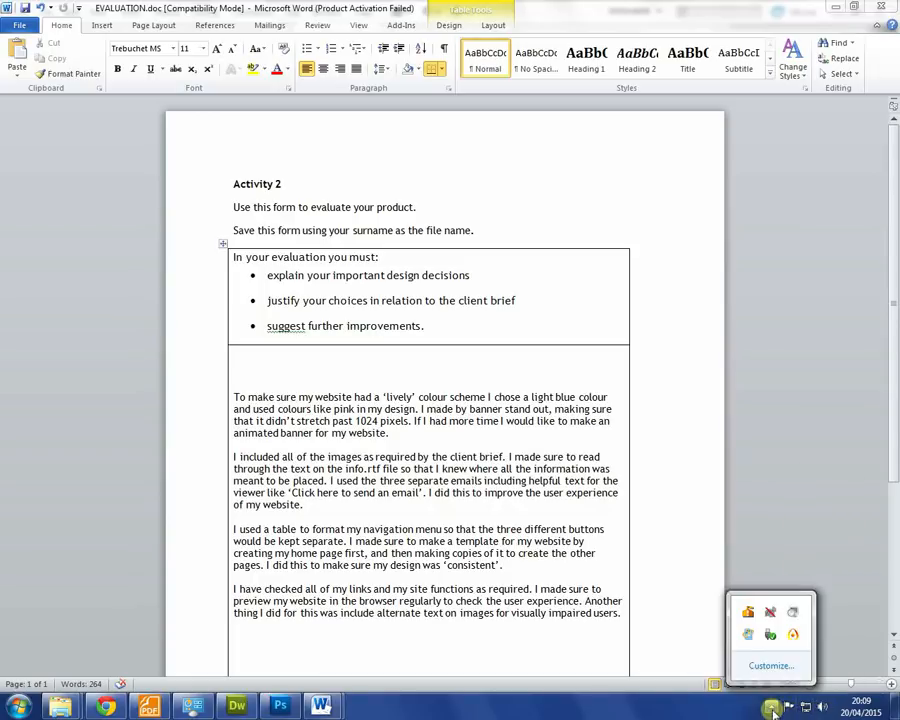